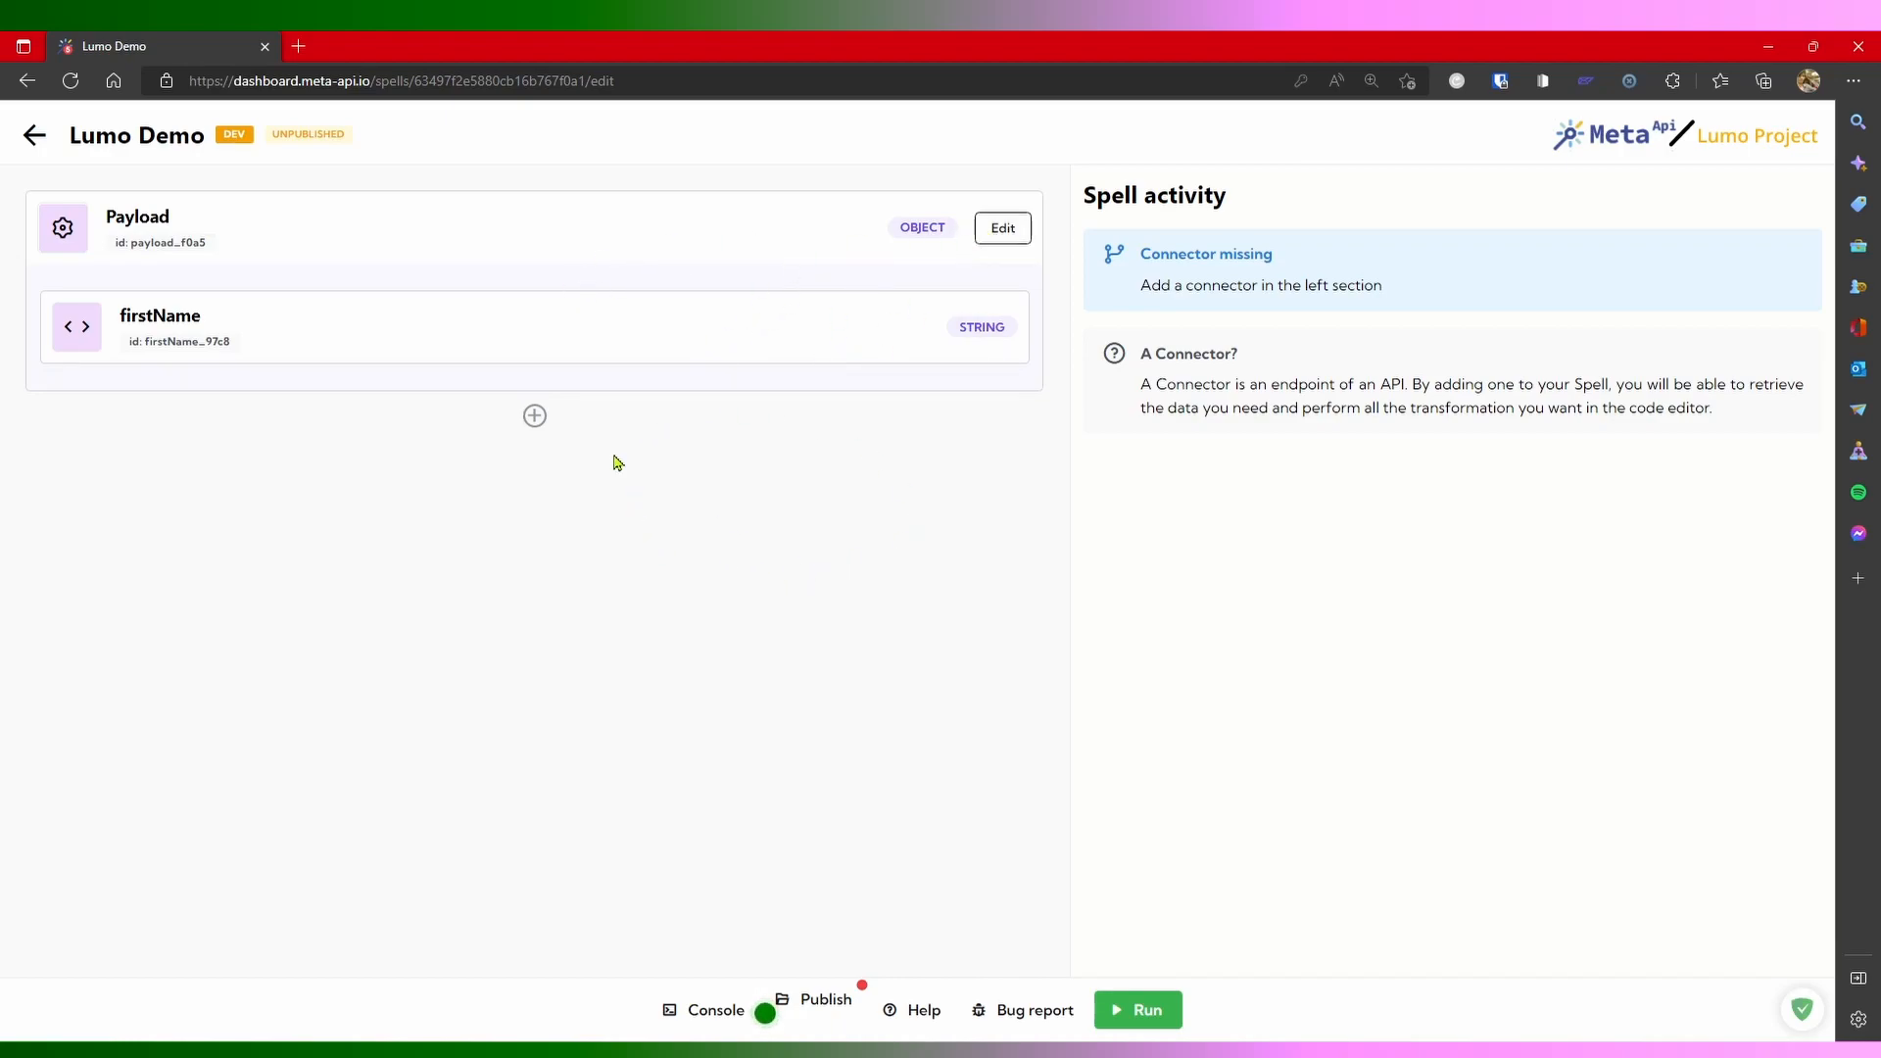
Step: Start adding a connector below the Payload block and browse the catalogue of available connectors
mouse_move(538, 425)
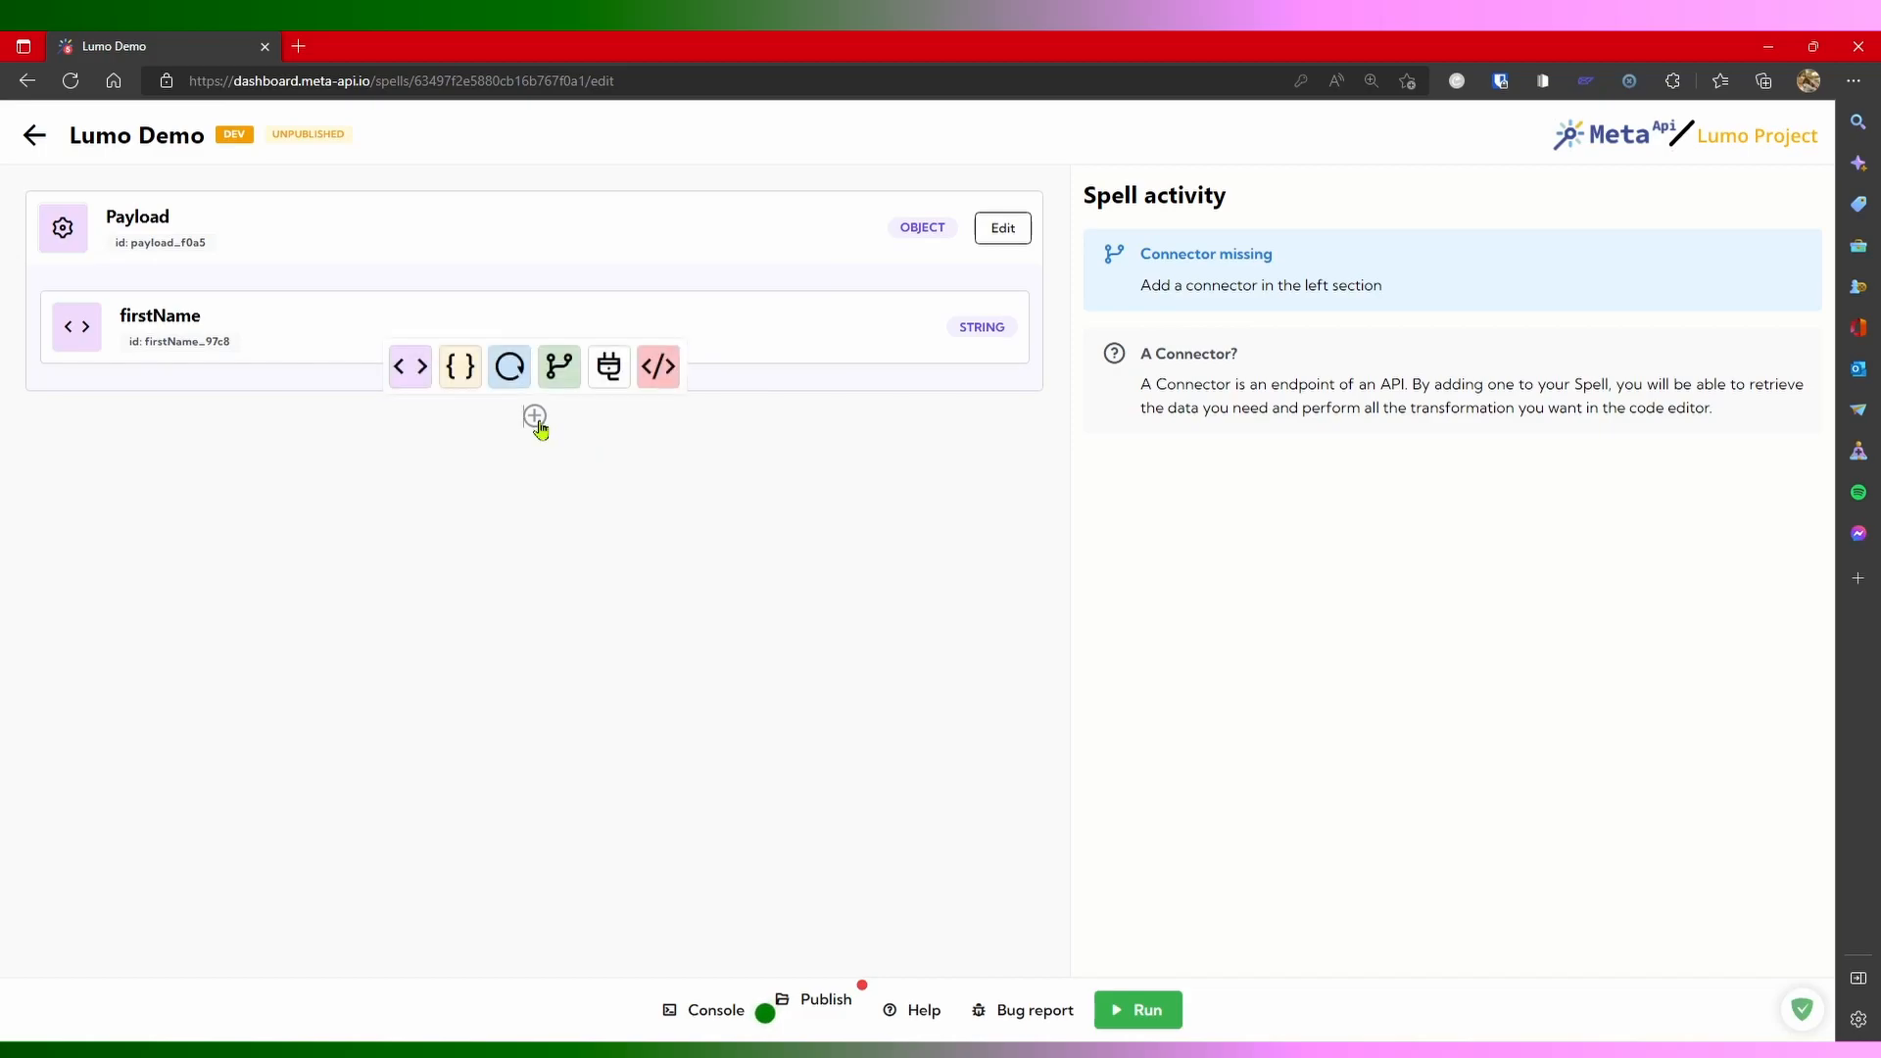
click(610, 366)
scroll(525, 560, down, 5)
scroll(529, 565, down, 13)
scroll(947, 537, down, 15)
scroll(947, 538, down, 15)
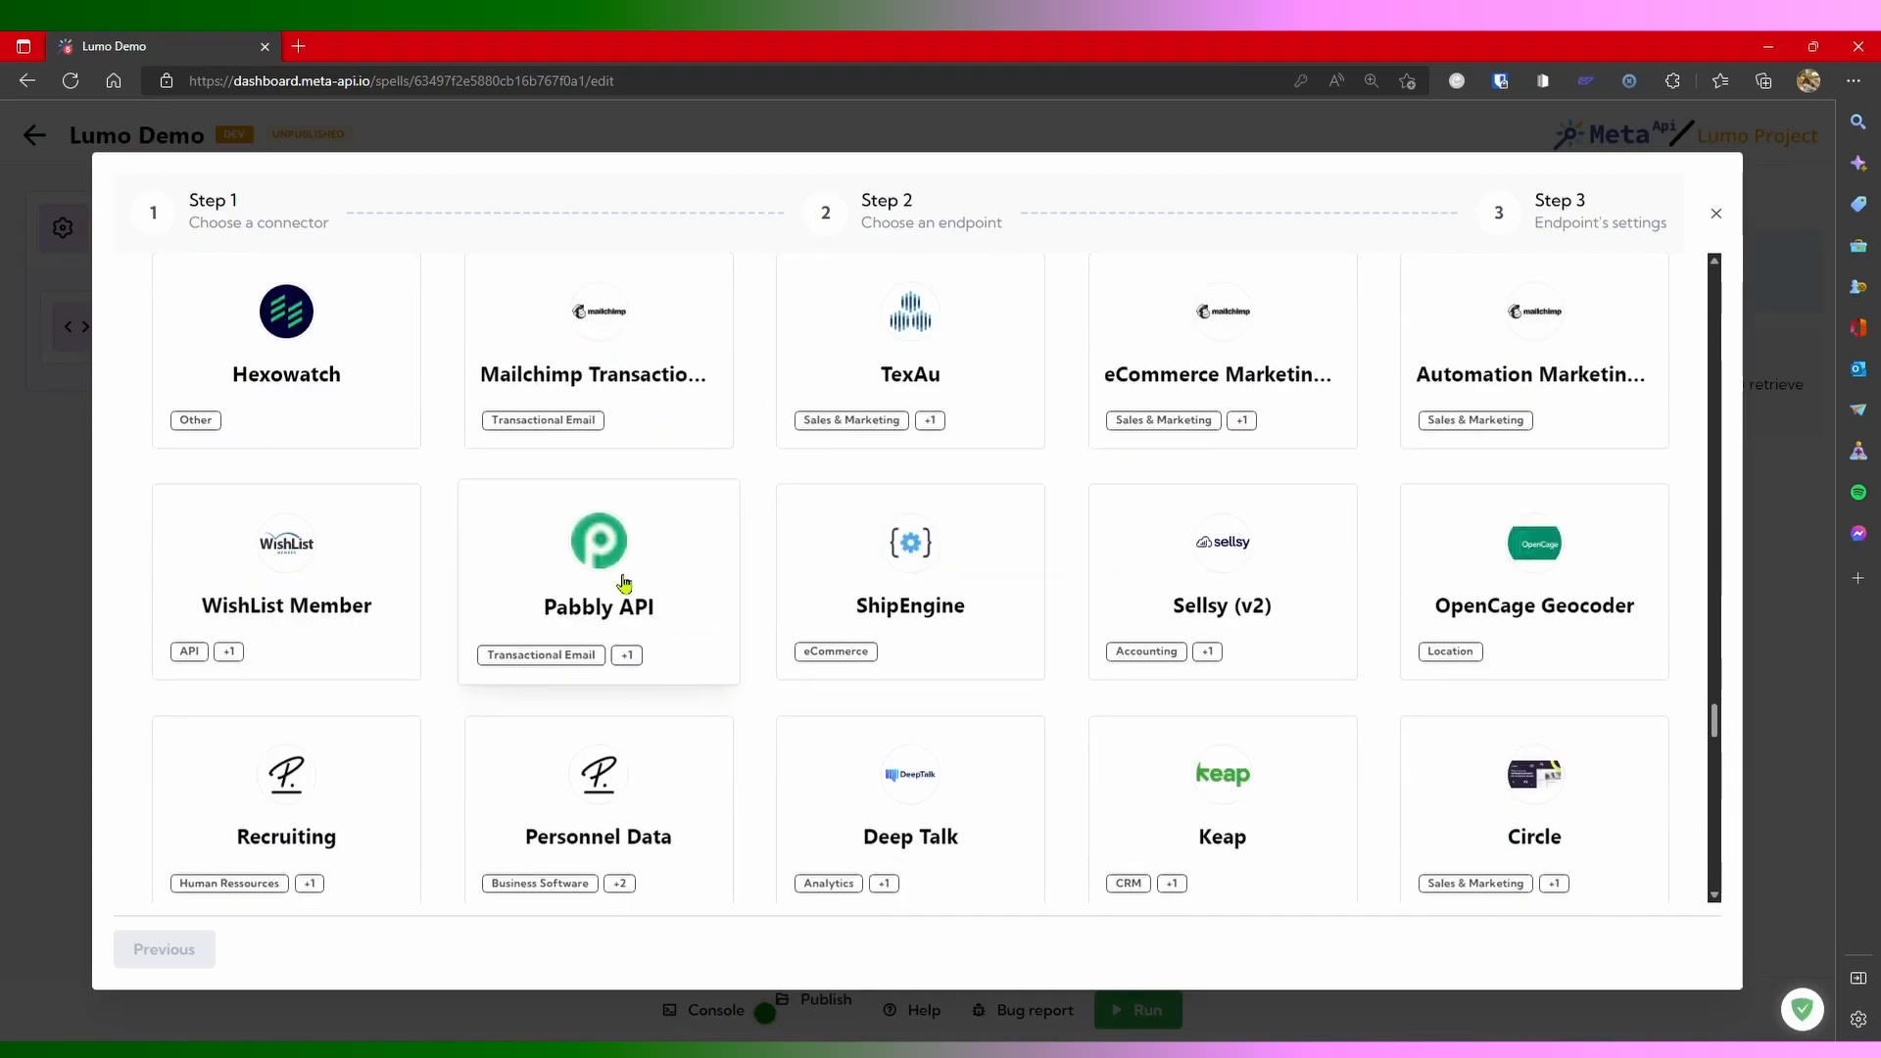
scroll(1004, 563, down, 10)
scroll(990, 578, down, 12)
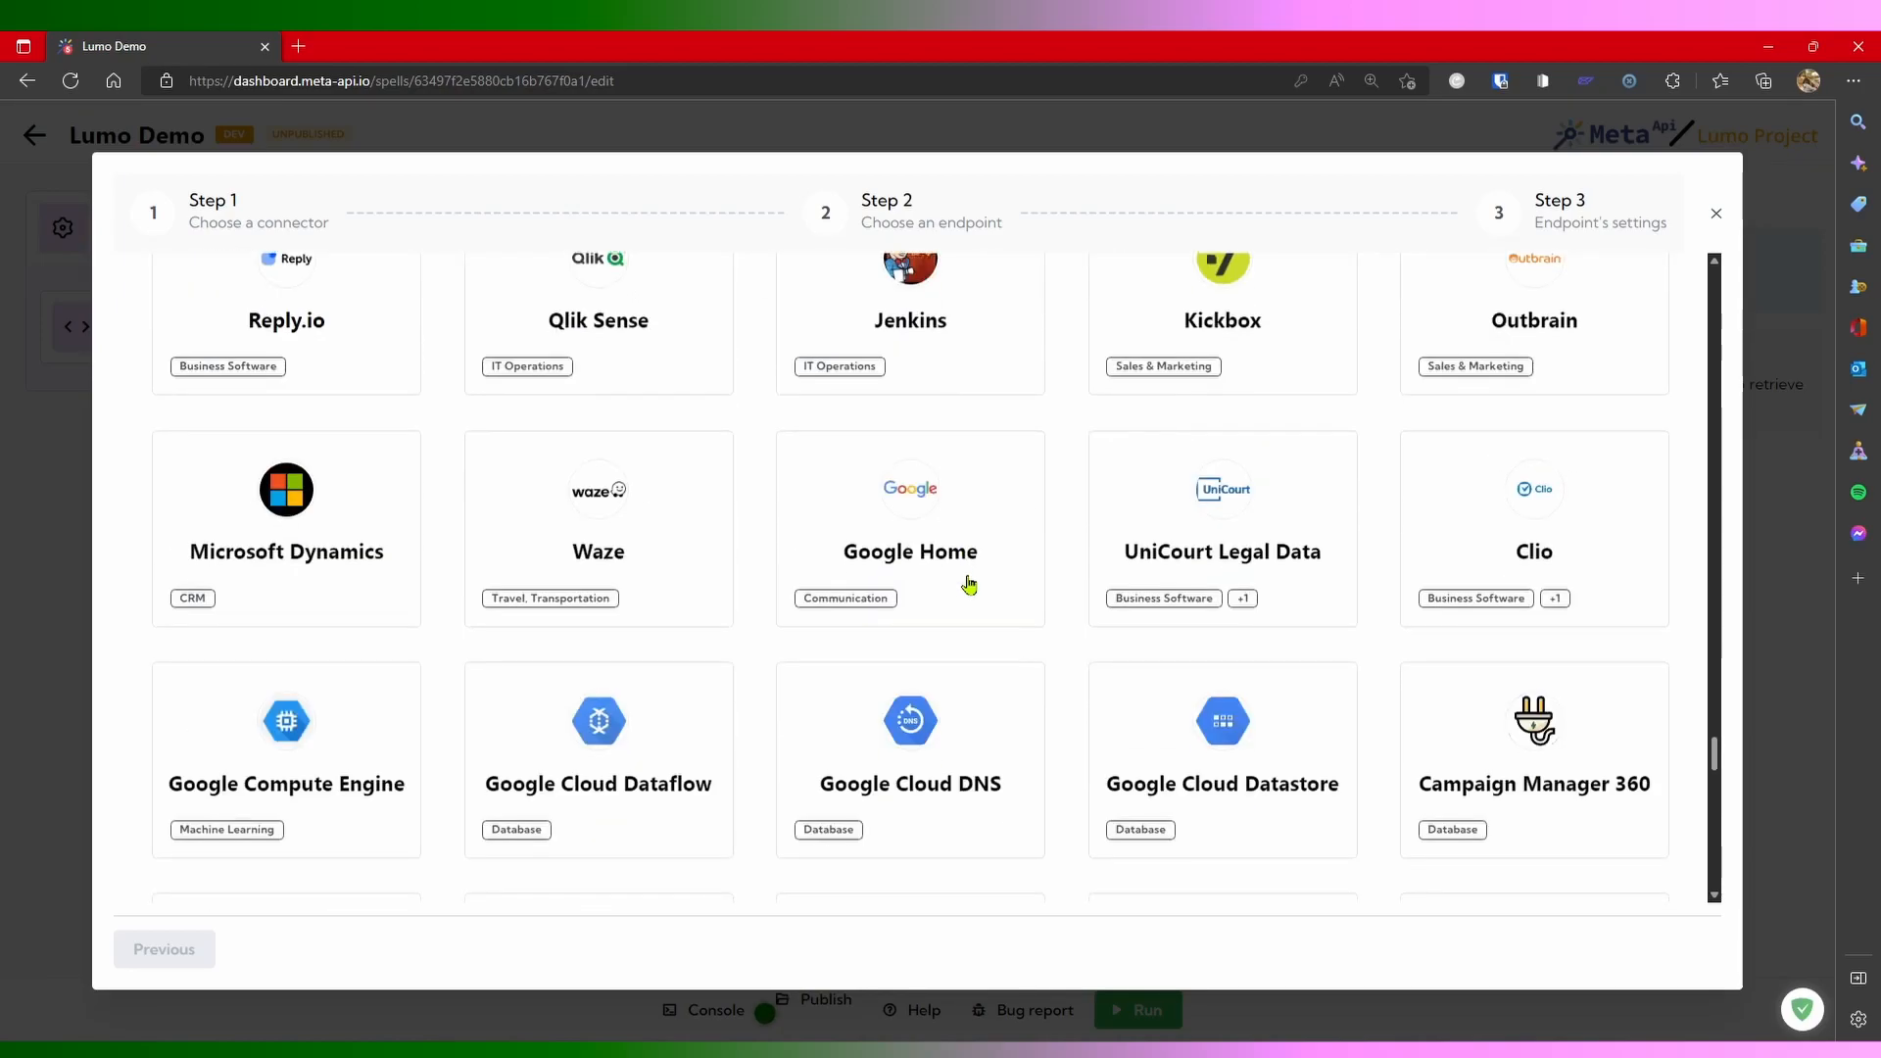
scroll(969, 585, down, 10)
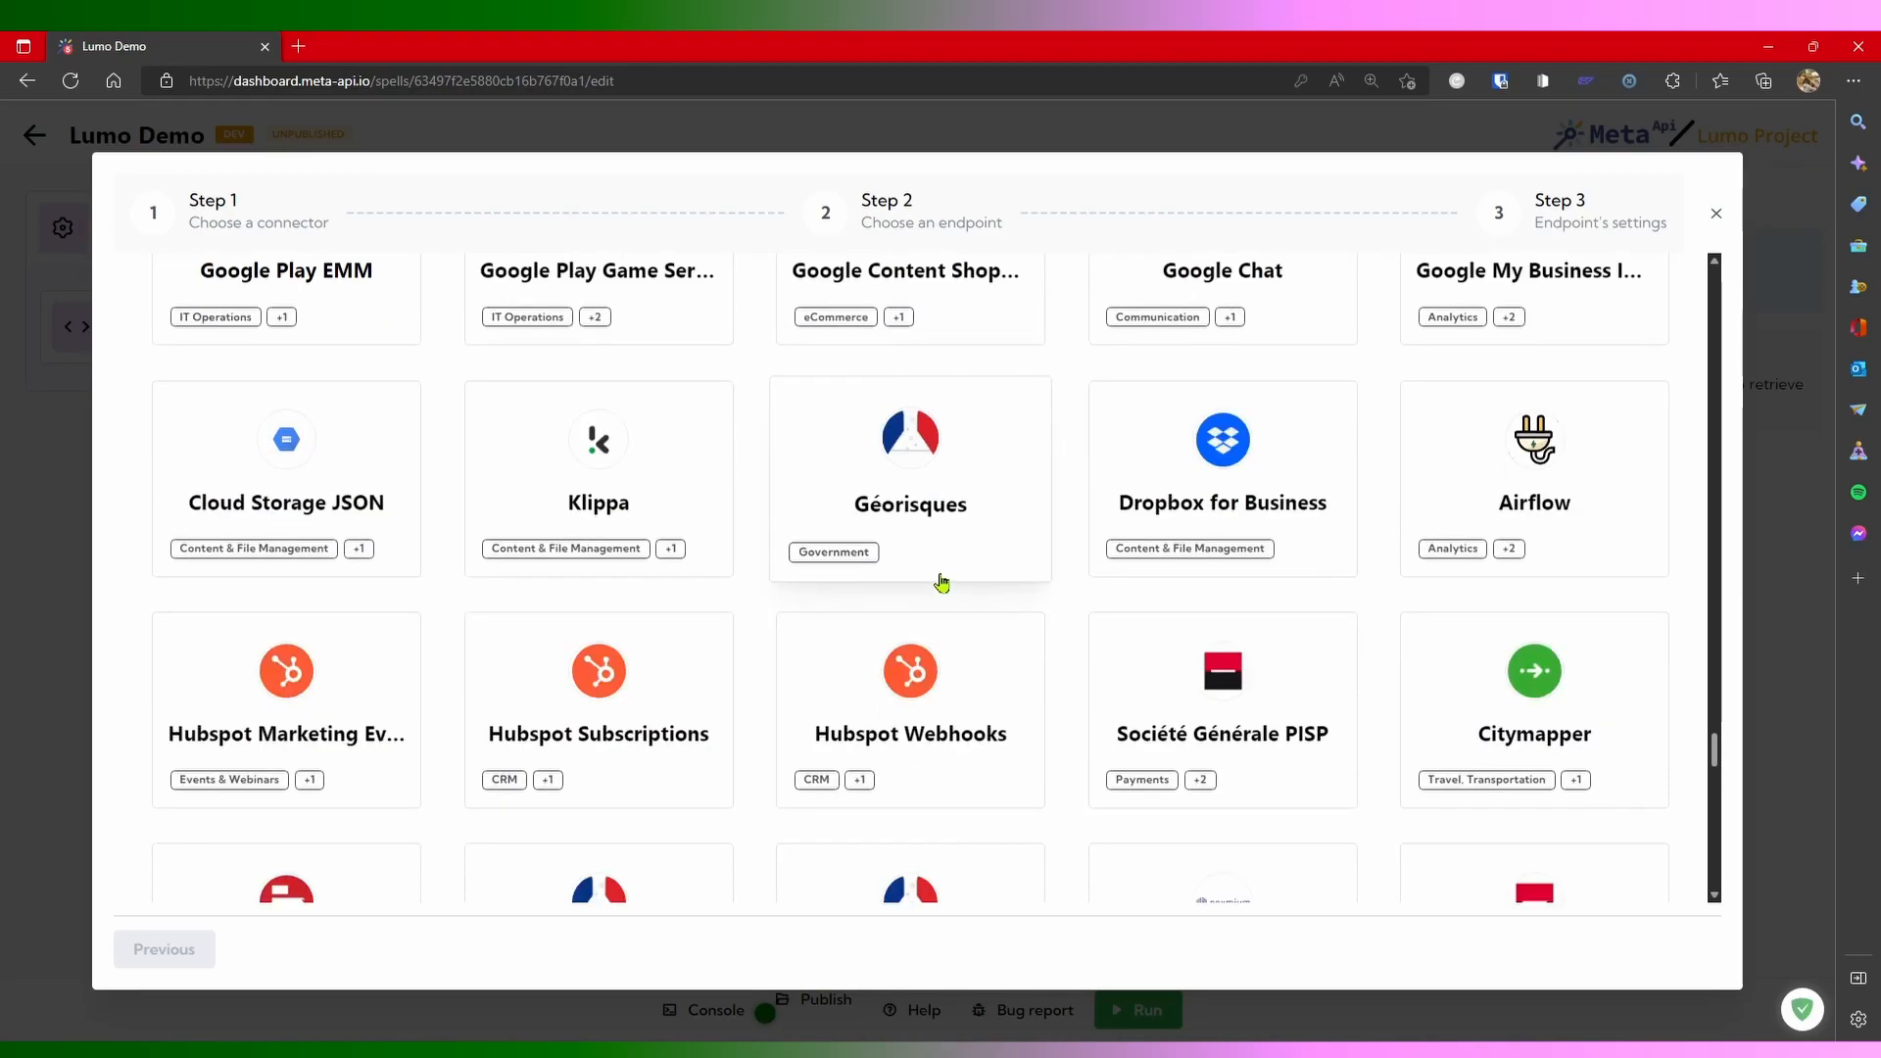
scroll(942, 582, down, 4)
scroll(941, 579, down, 5)
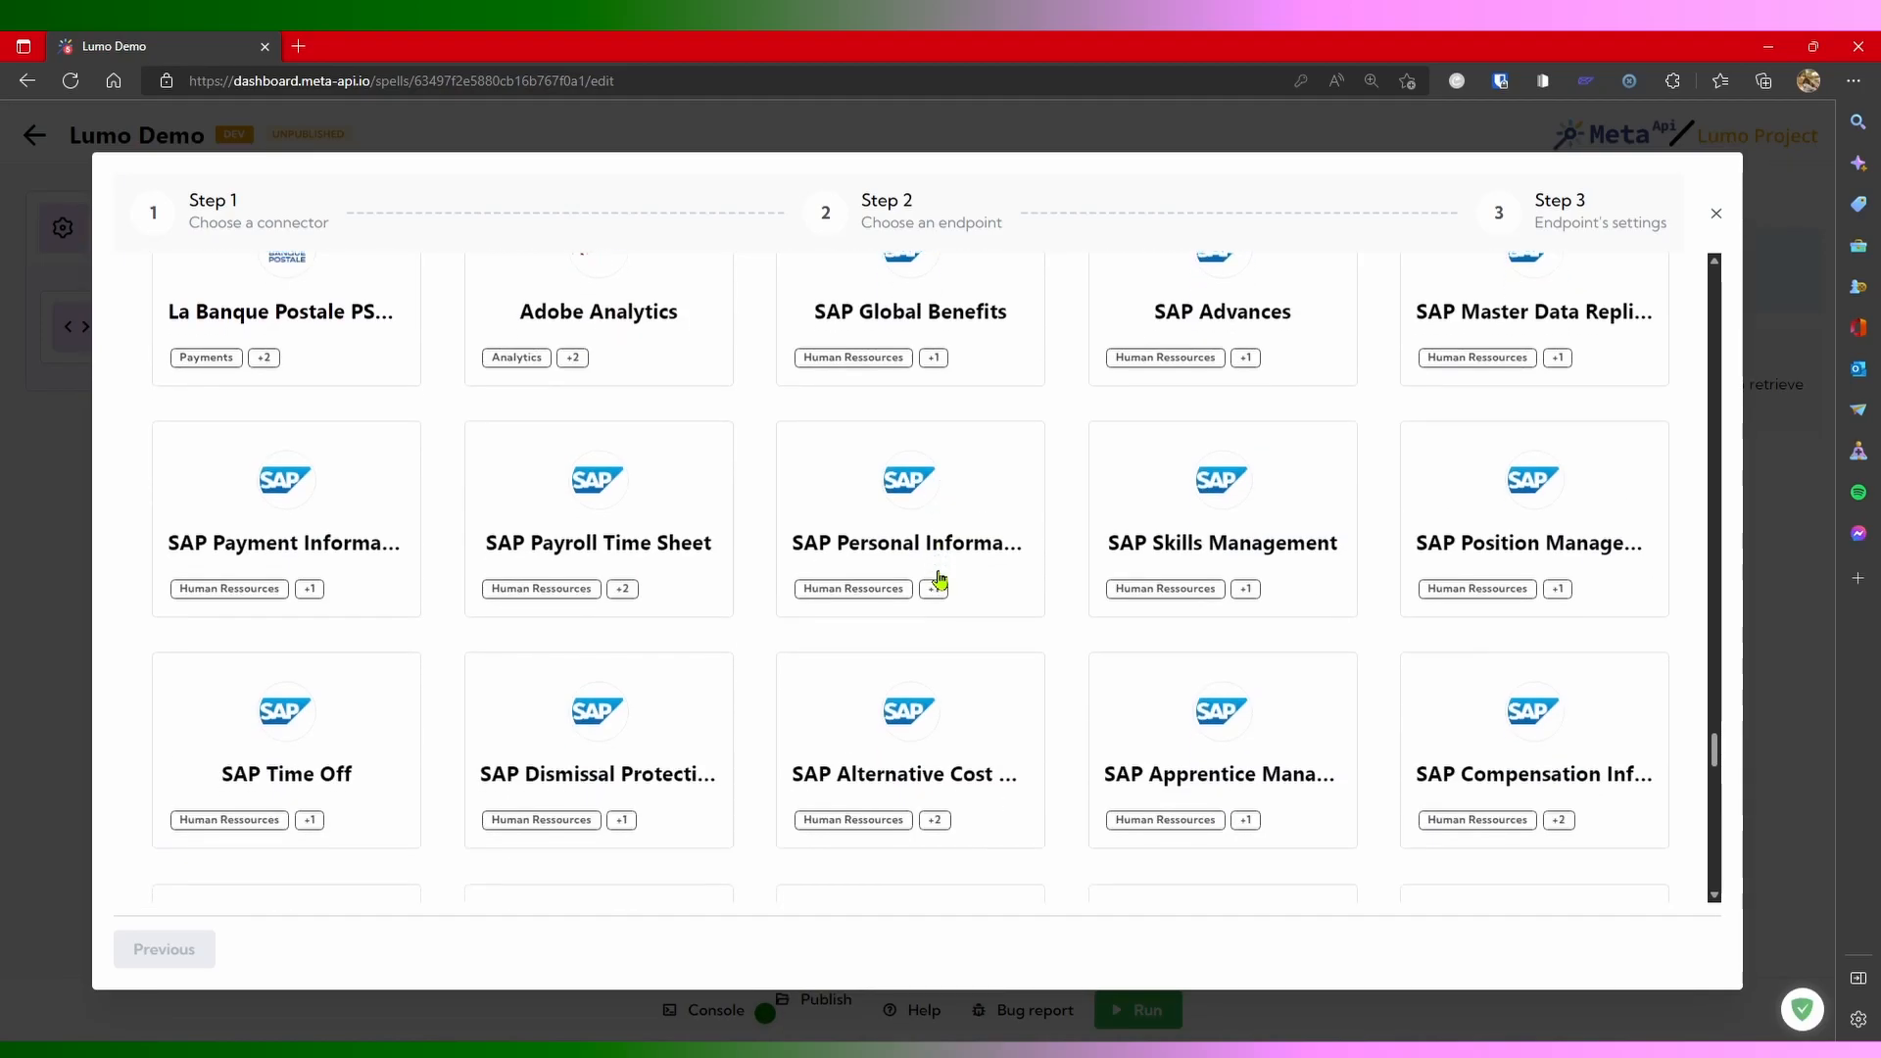
Step: Choose the Giphy connector and its endpoint for searching GIFs by word or phrase
key(ctrl+f)
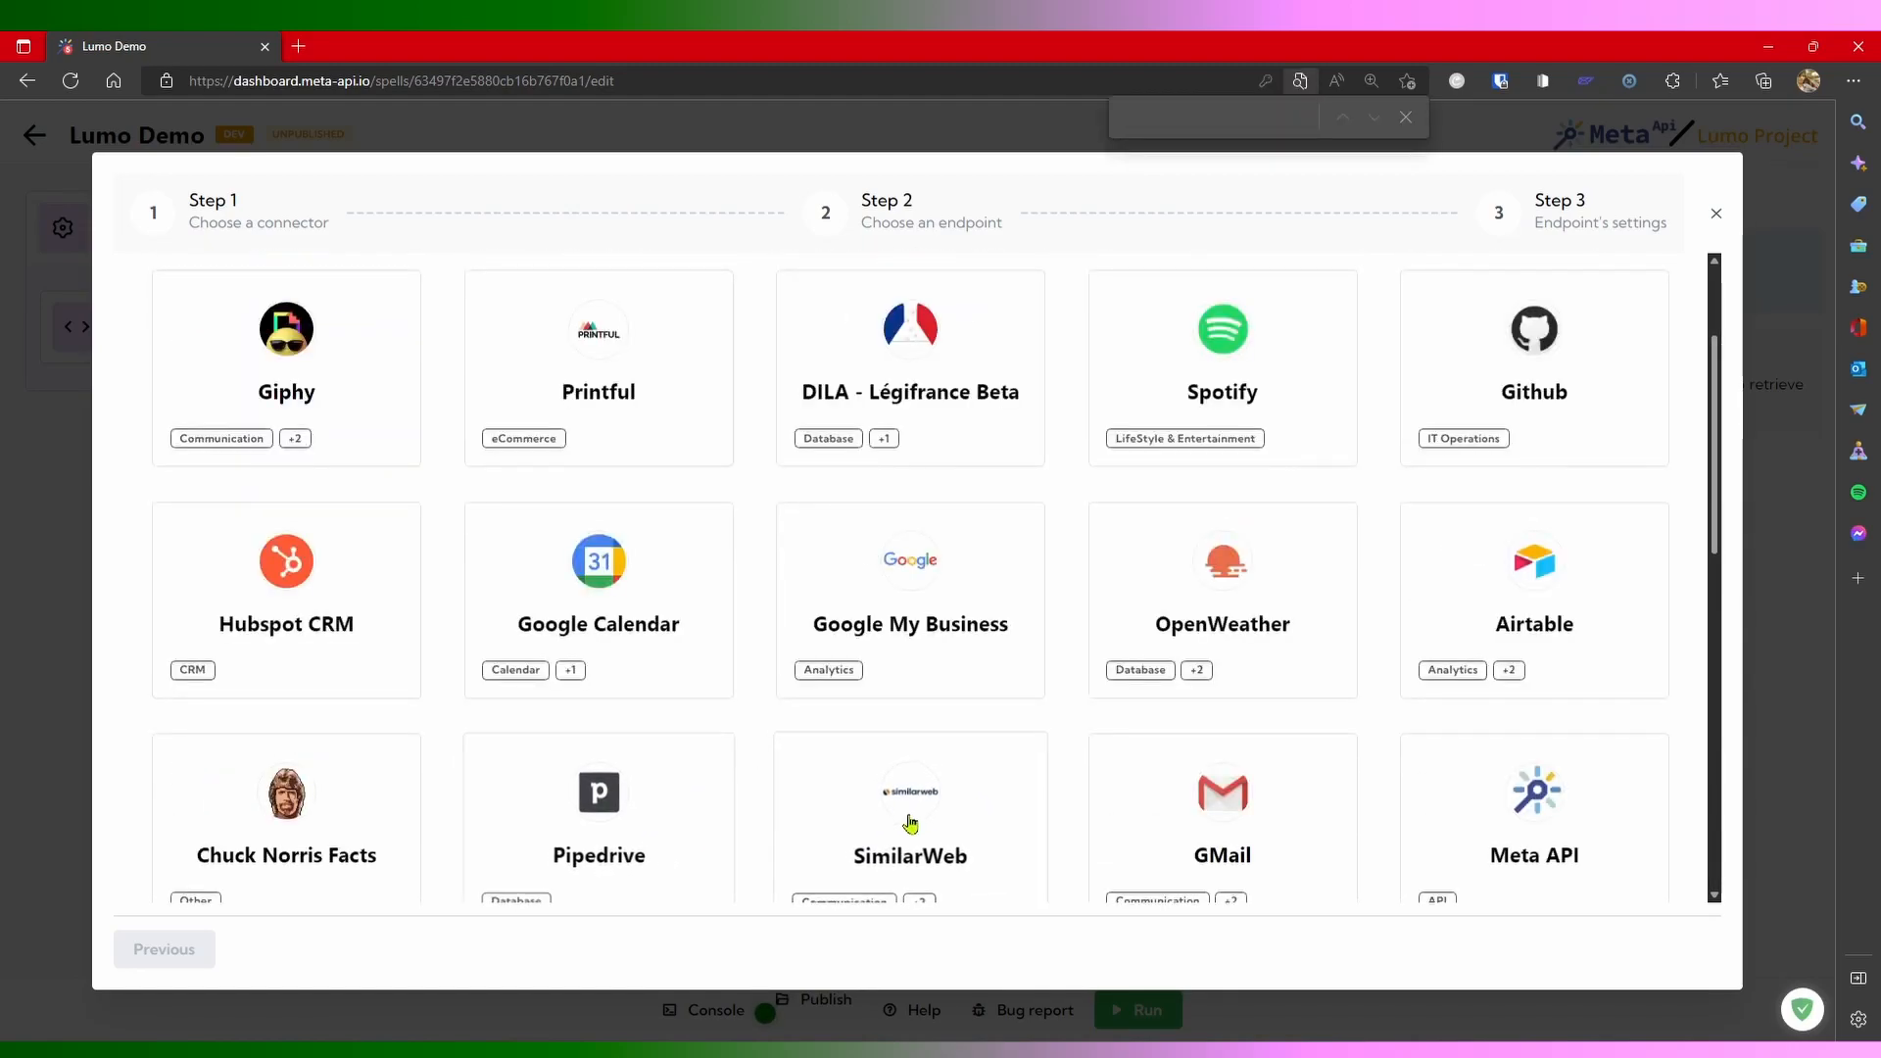
click(365, 344)
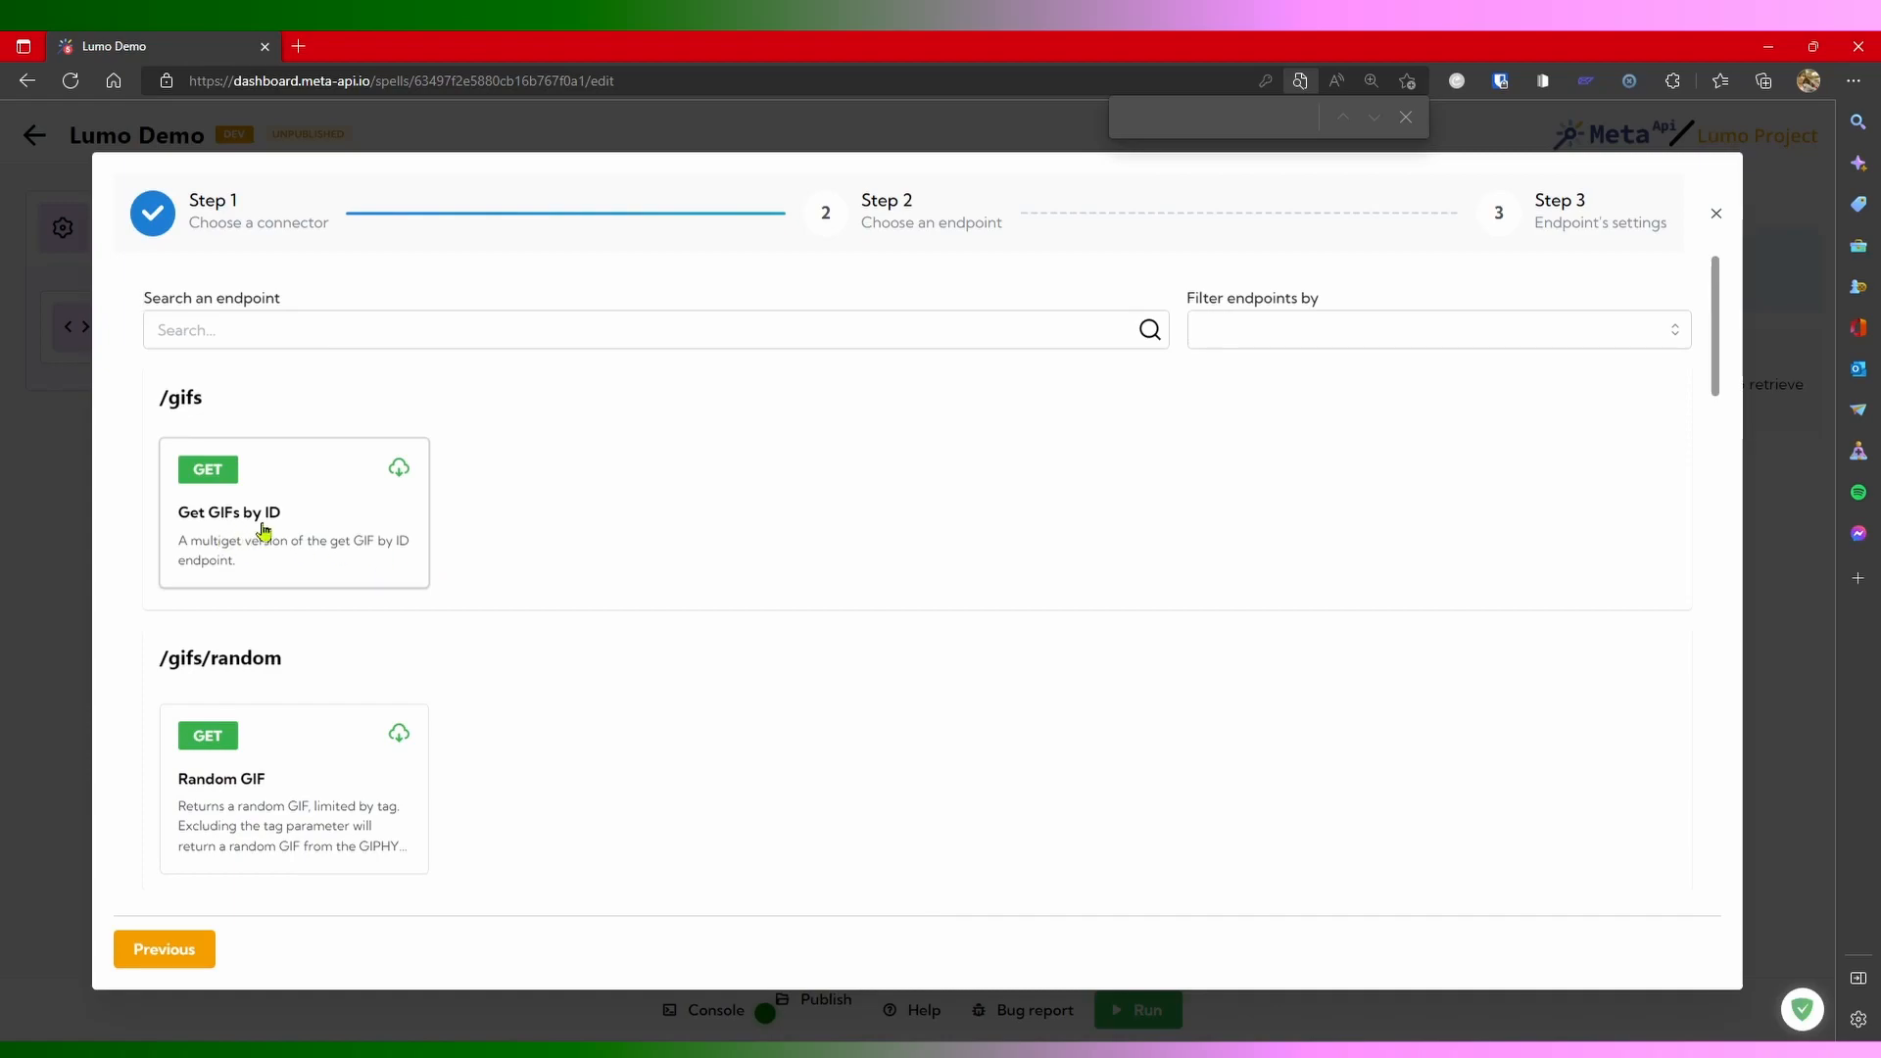
scroll(343, 614, down, 1)
scroll(304, 662, down, 1)
click(357, 714)
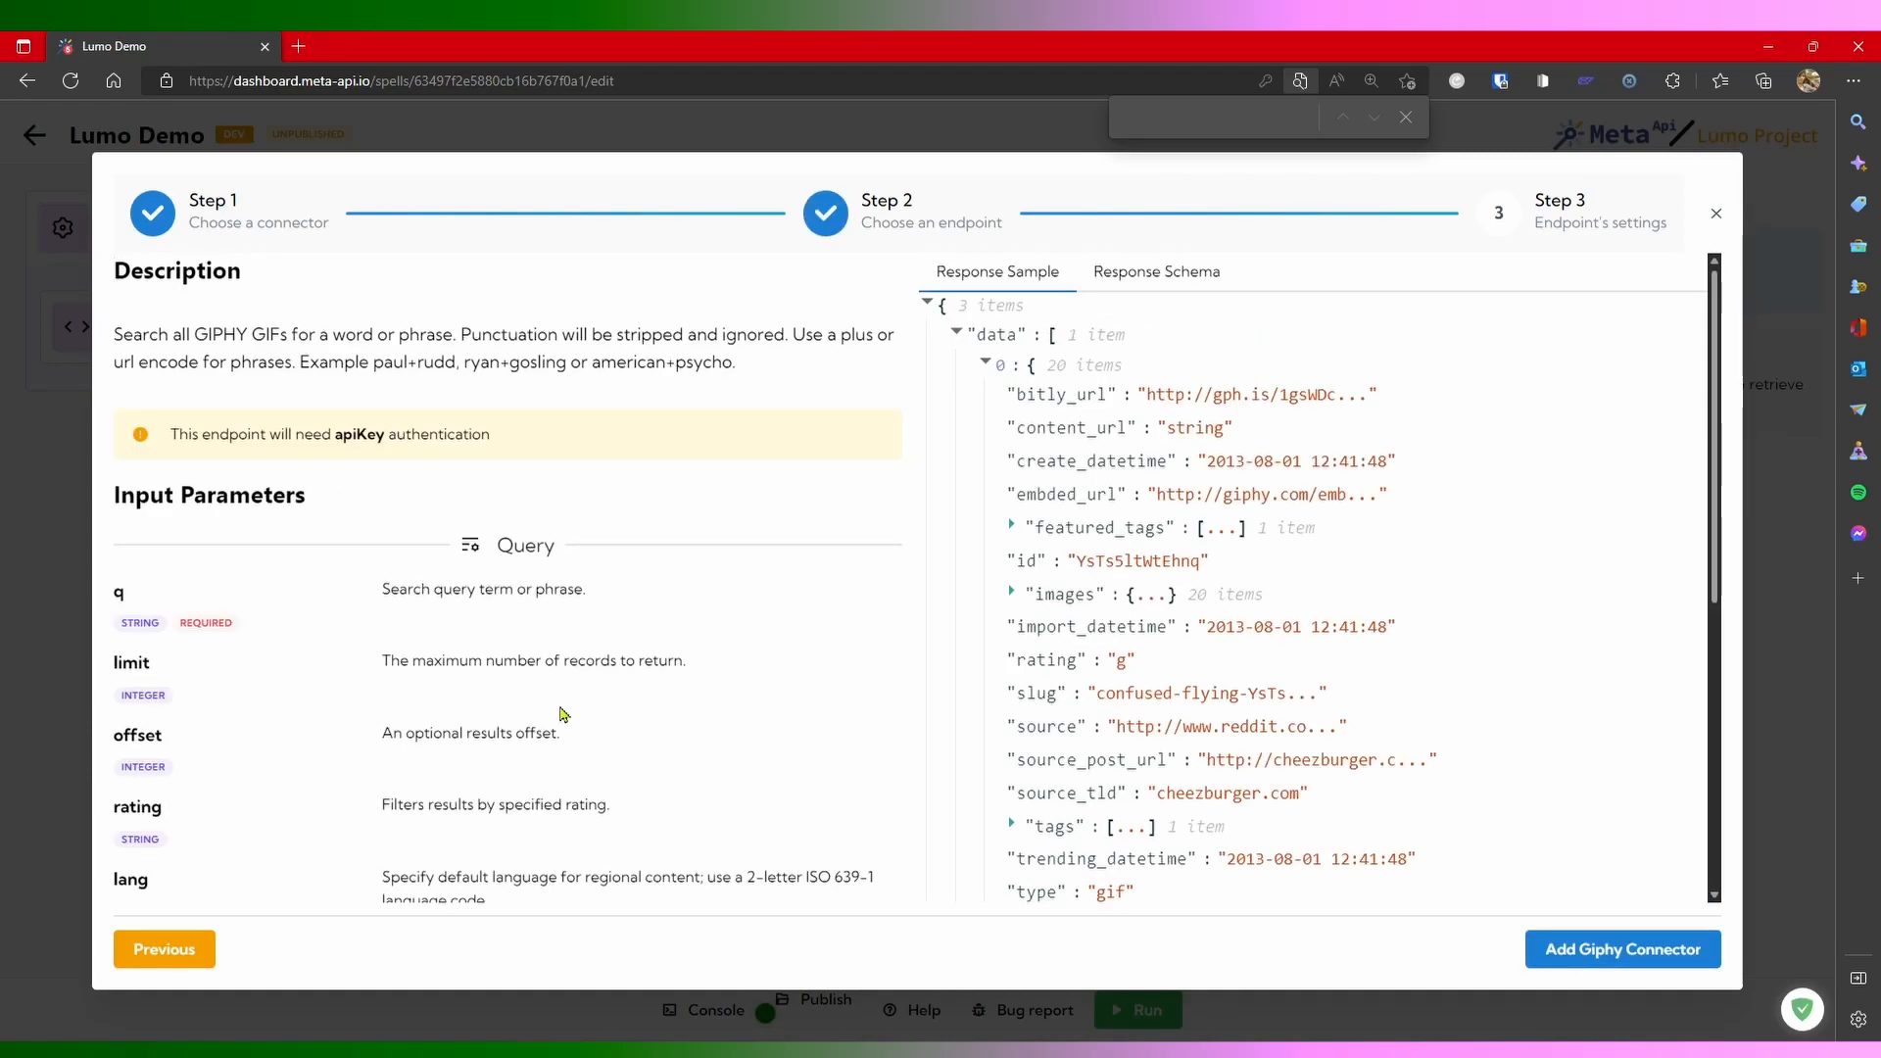
Step: Examine the search endpoint's description, authentication requirement and query input parameters
drag(103, 486, 344, 487)
click(330, 534)
drag(168, 431, 493, 431)
click(412, 513)
scroll(431, 515, down, 3)
scroll(470, 519, up, 3)
drag(114, 654, 219, 663)
click(223, 698)
scroll(1073, 646, down, 2)
scroll(1074, 647, down, 3)
scroll(1171, 667, up, 5)
Step: Review the response sample and the response schema of the Giphy search endpoint
click(1161, 273)
click(1032, 282)
scroll(1046, 457, down, 5)
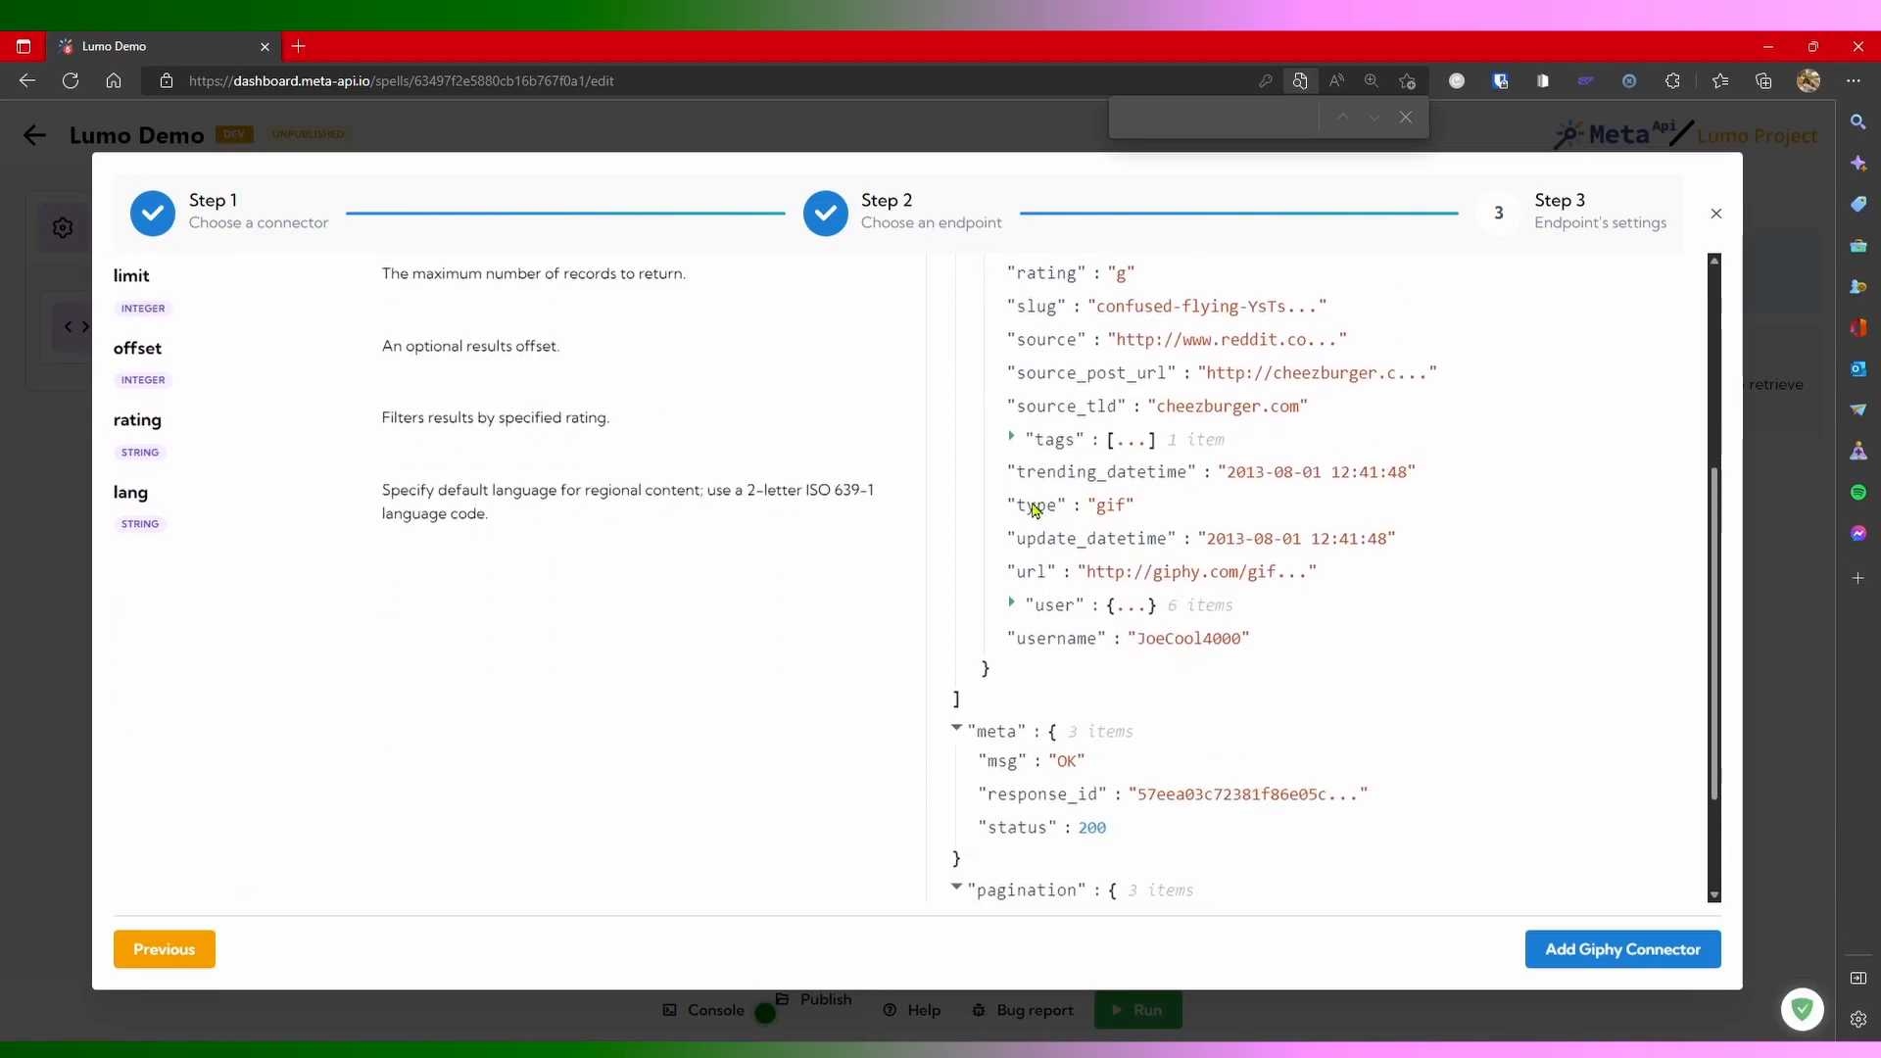
scroll(1032, 546, up, 6)
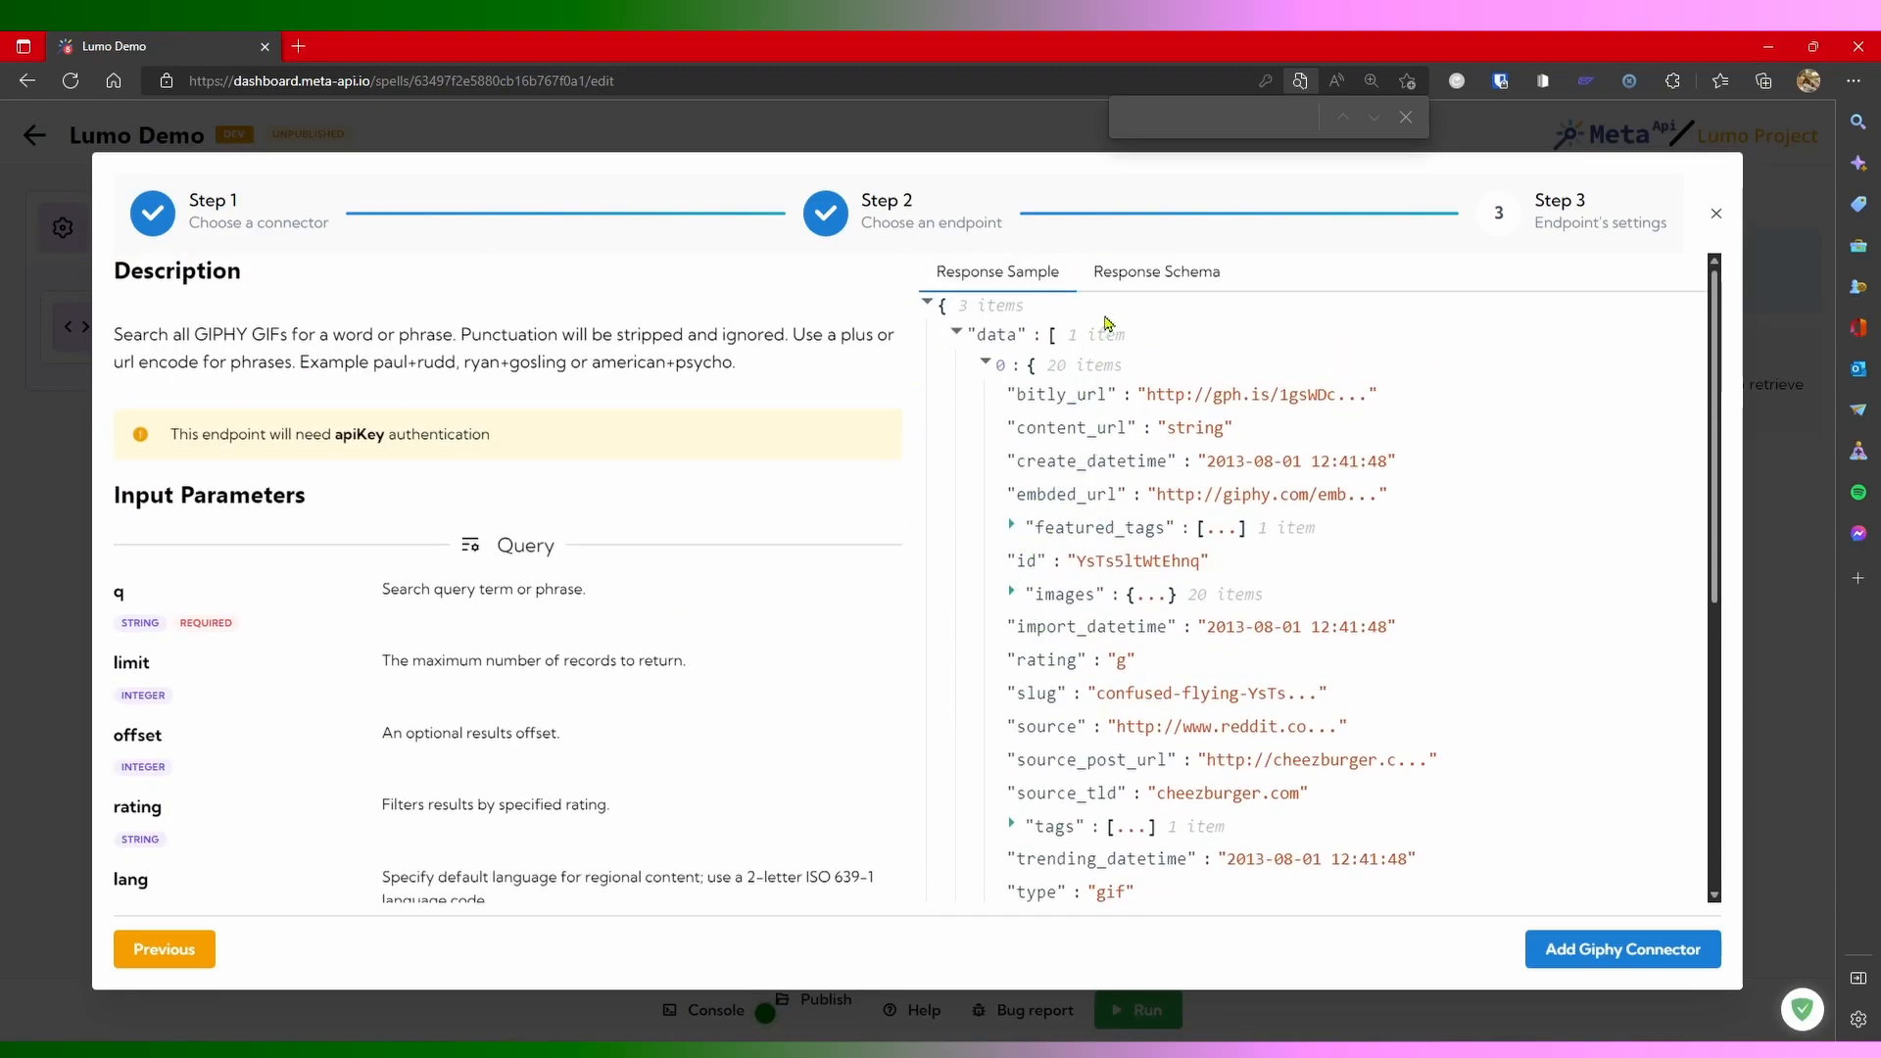
click(1127, 276)
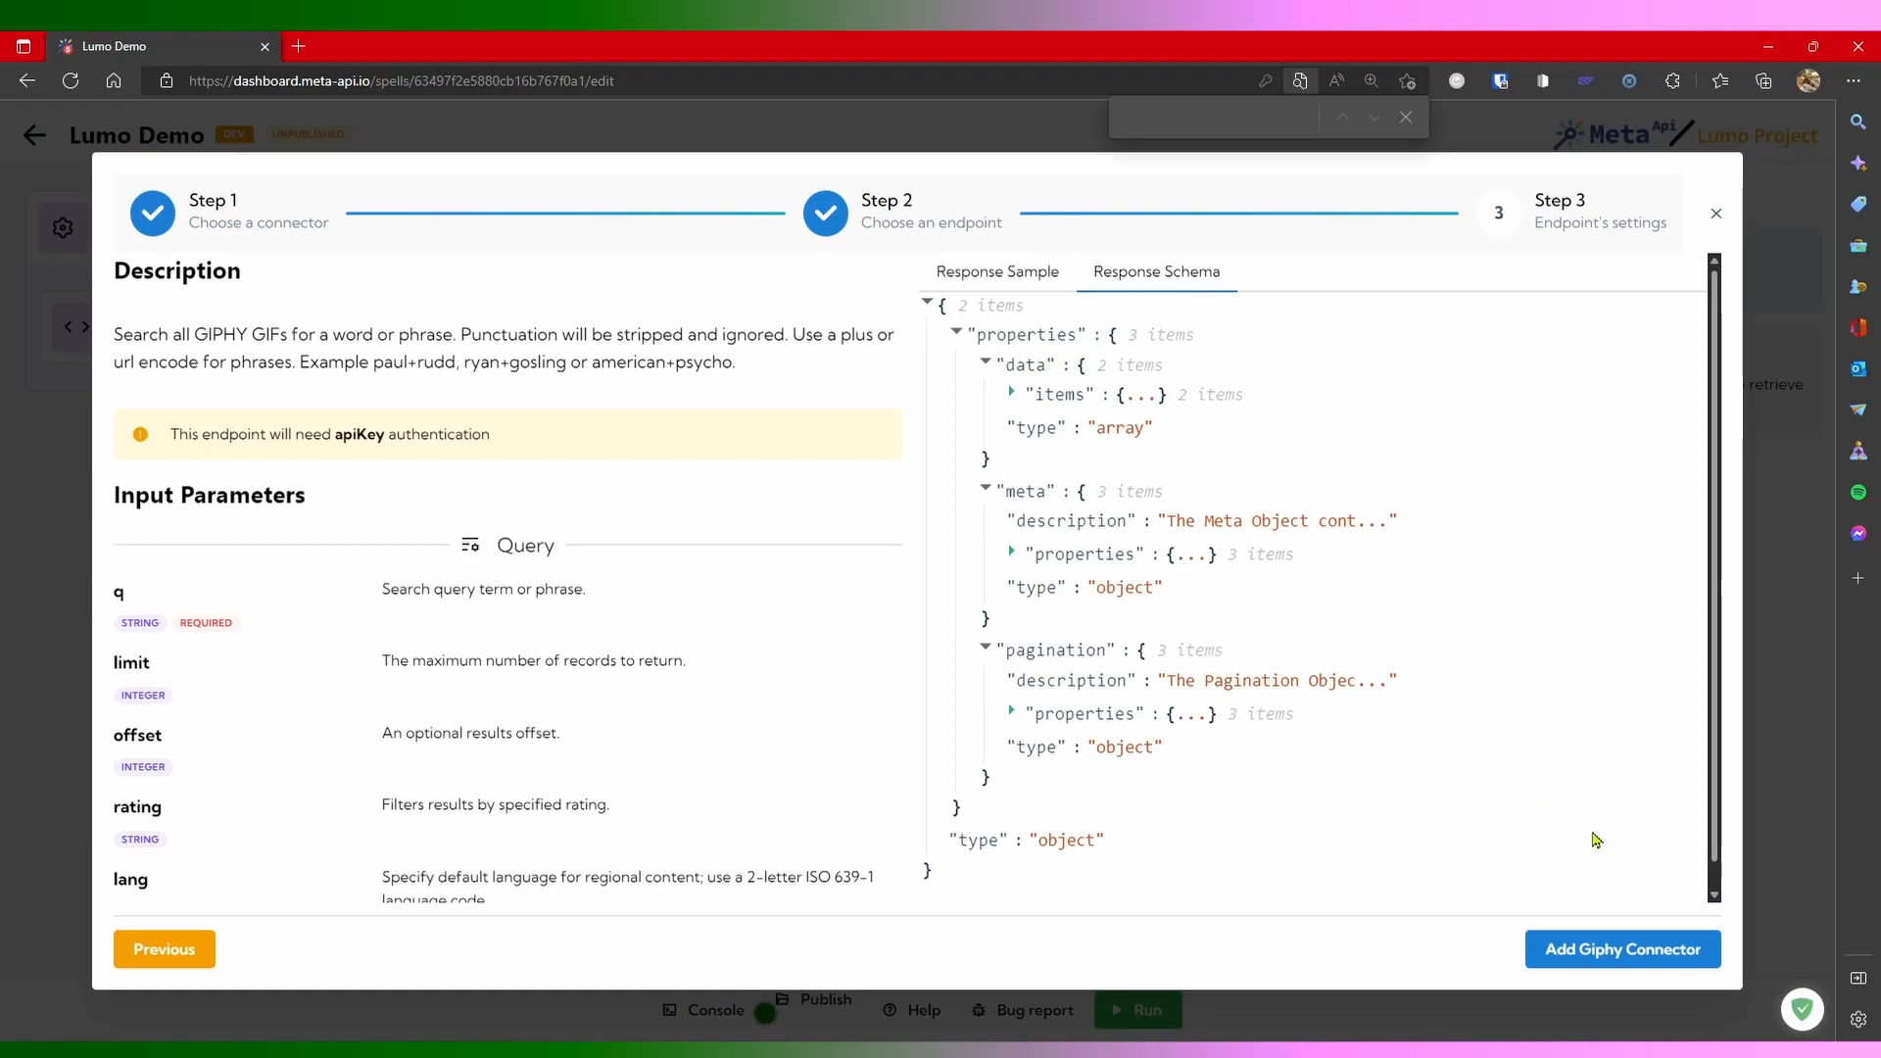
Step: Add the Giphy connector to the spell and close the new authentication form without creating a label or key
click(1631, 949)
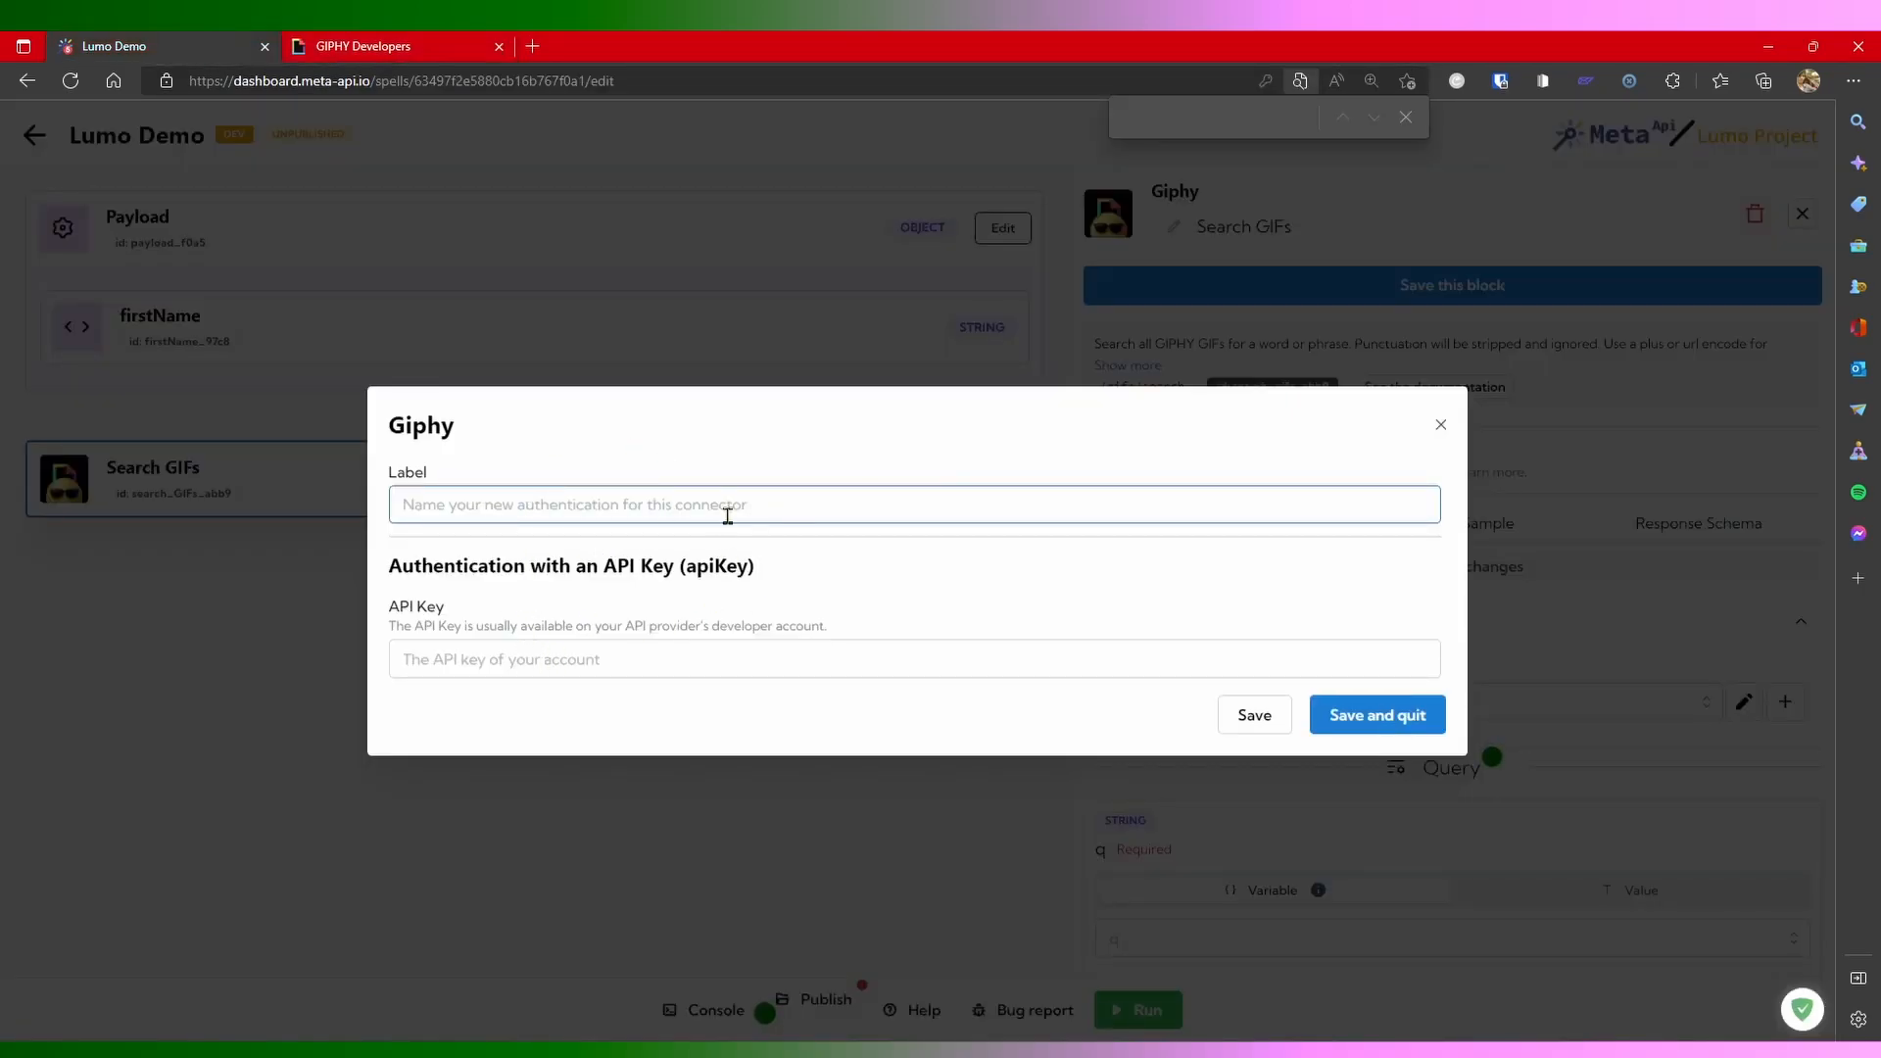
click(1440, 425)
Step: Set the Search GIFs query parameter q to the fixed value potato and the limit to the fixed value 5
scroll(1277, 685, down, 3)
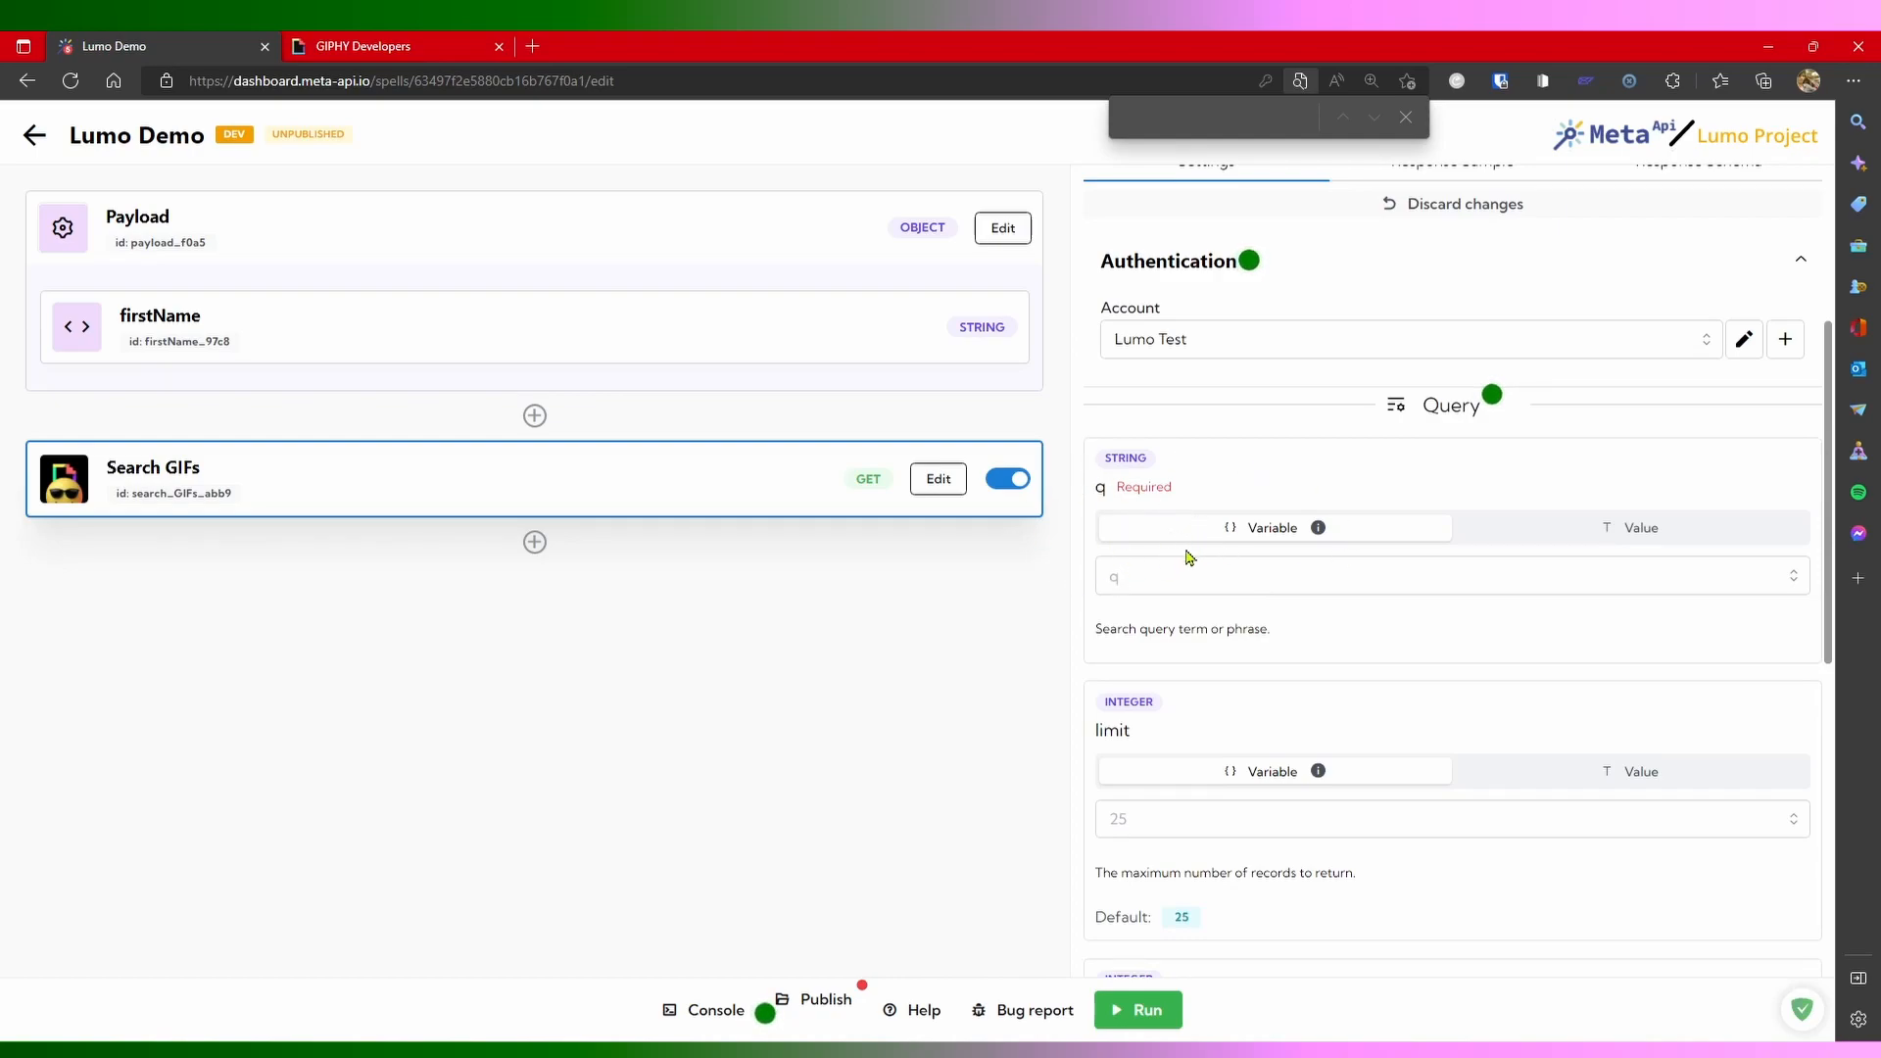
click(1543, 539)
click(1268, 582)
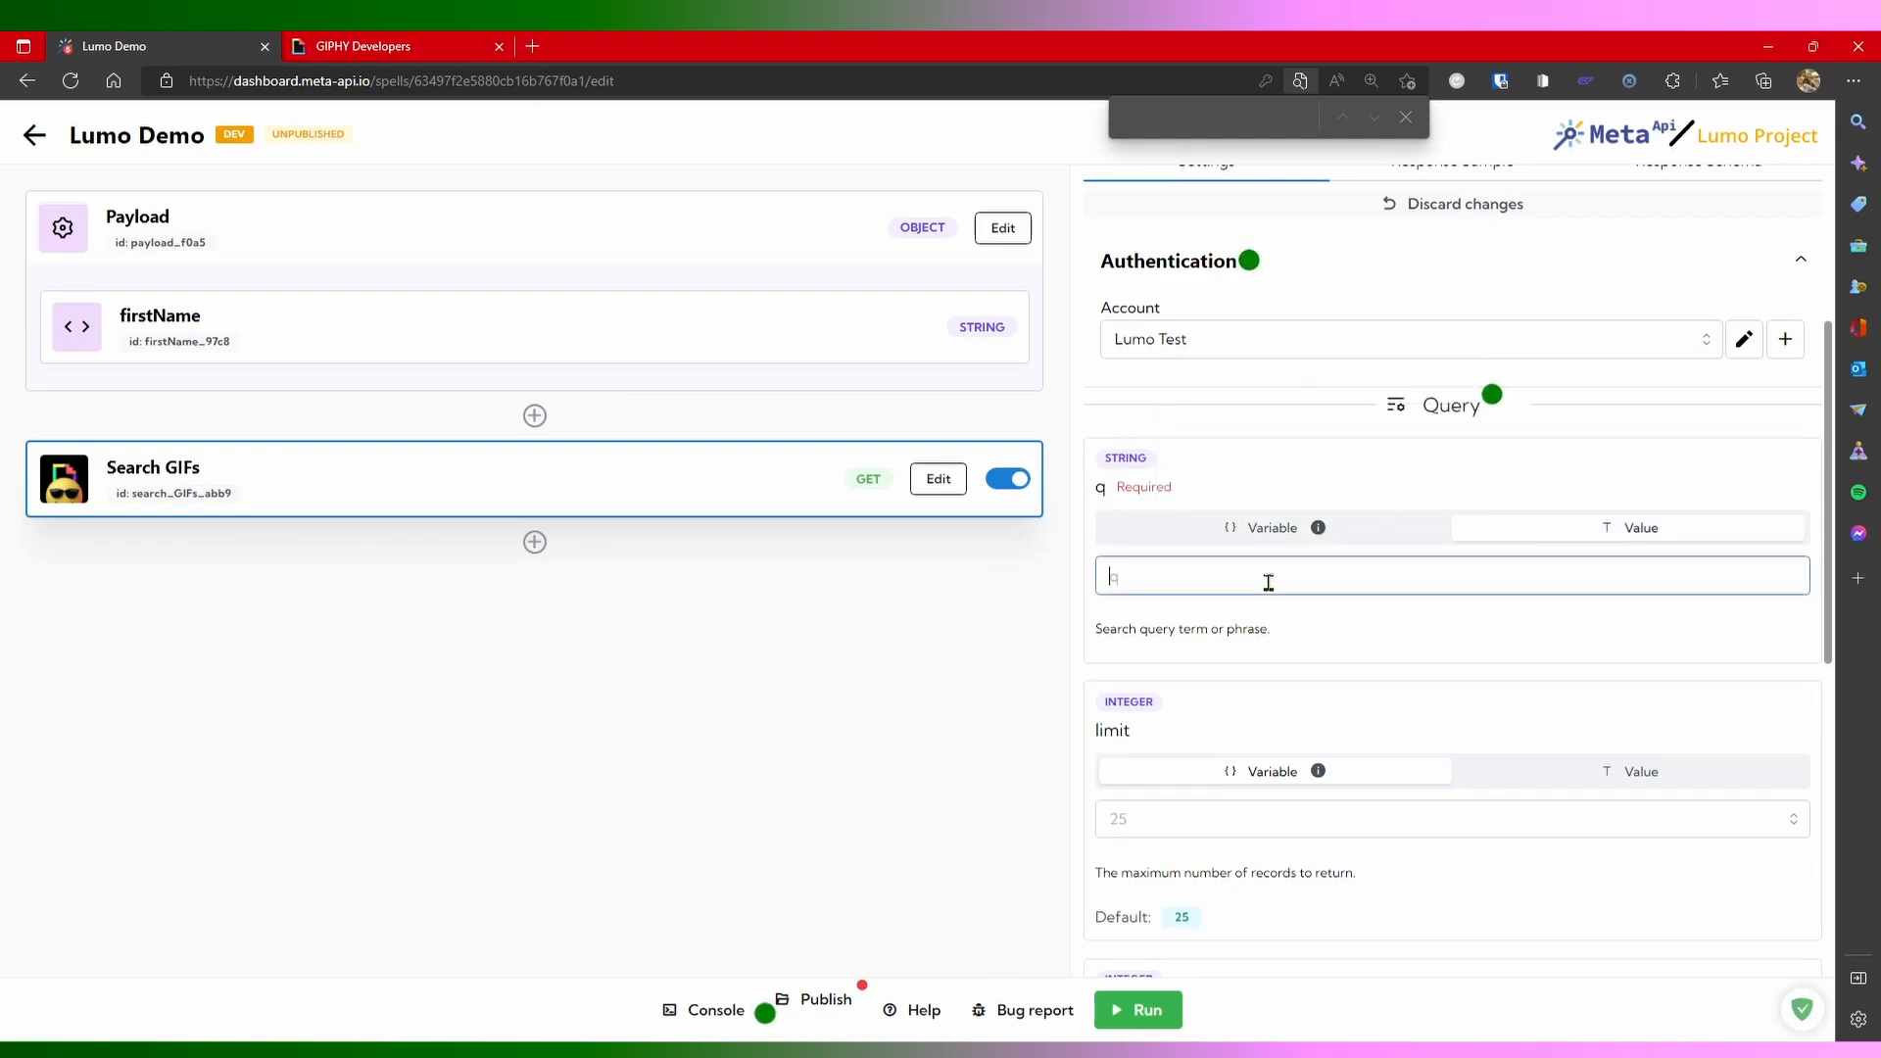
text(potato0)
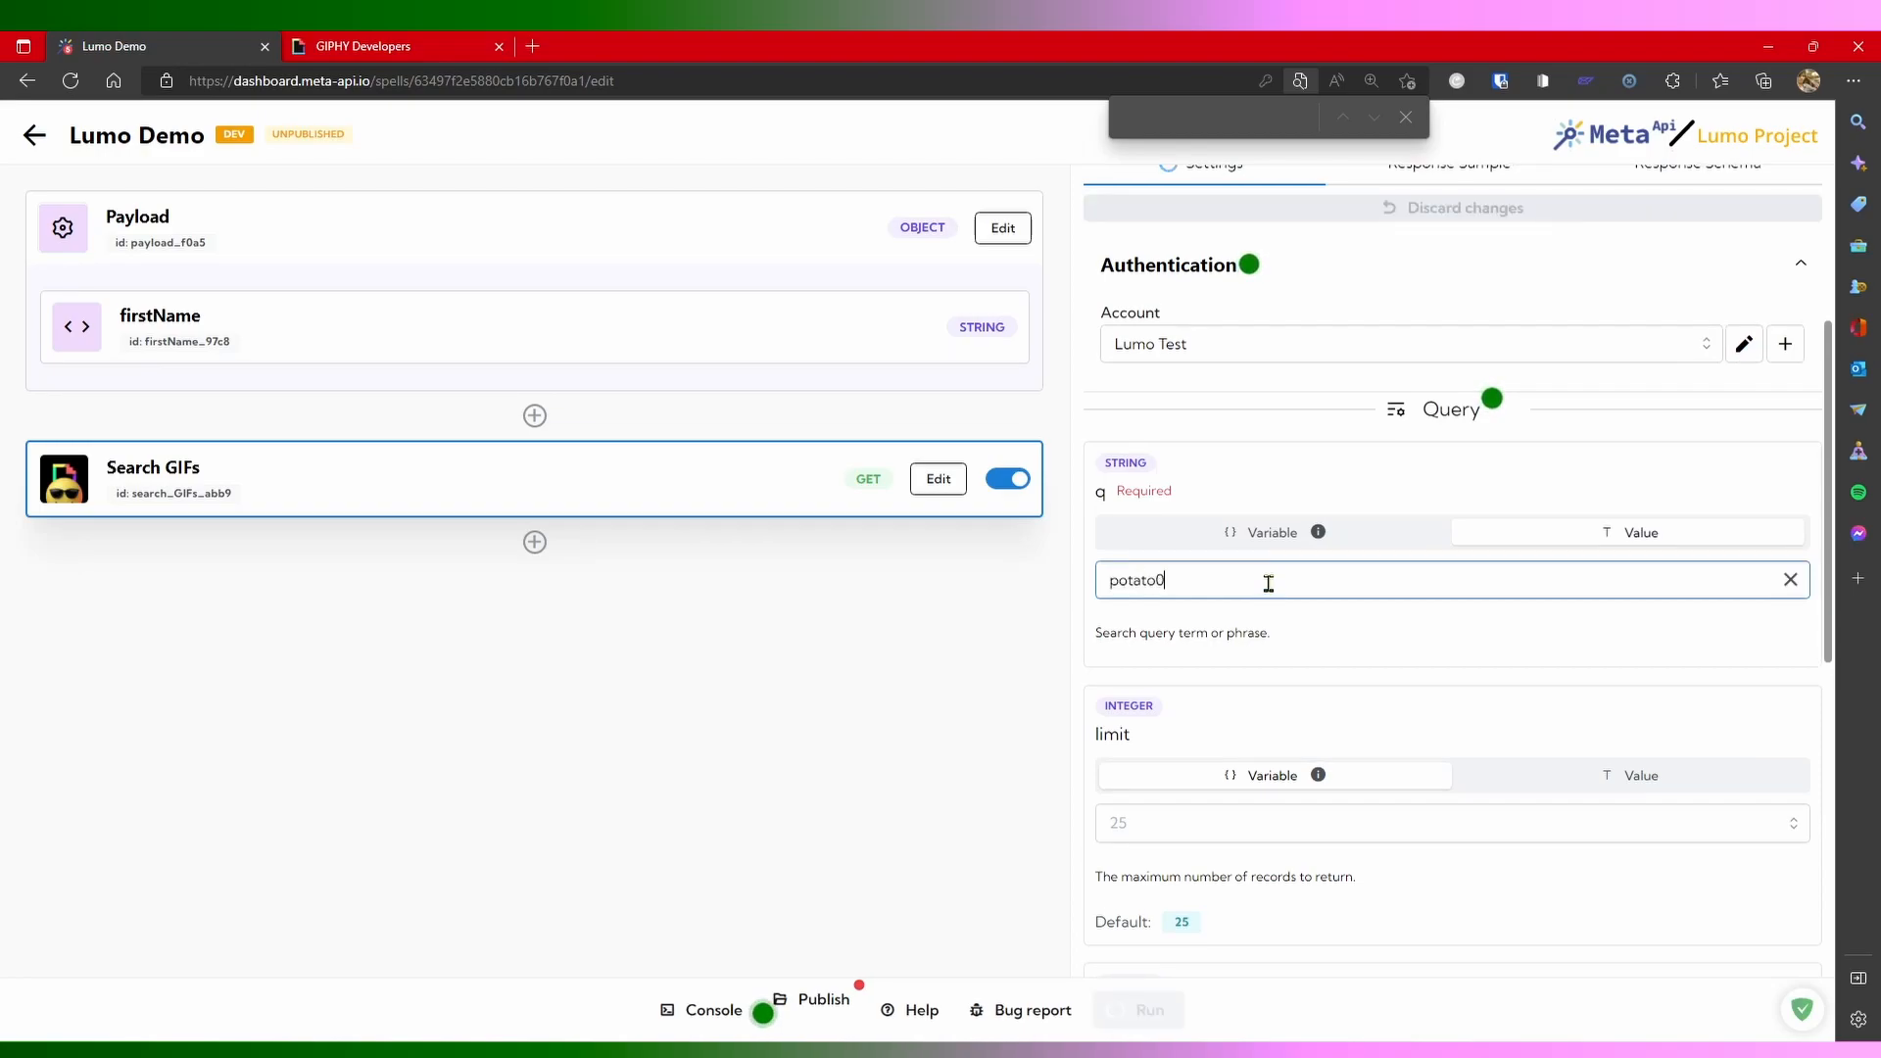
scroll(1248, 798, down, 1)
click(1197, 698)
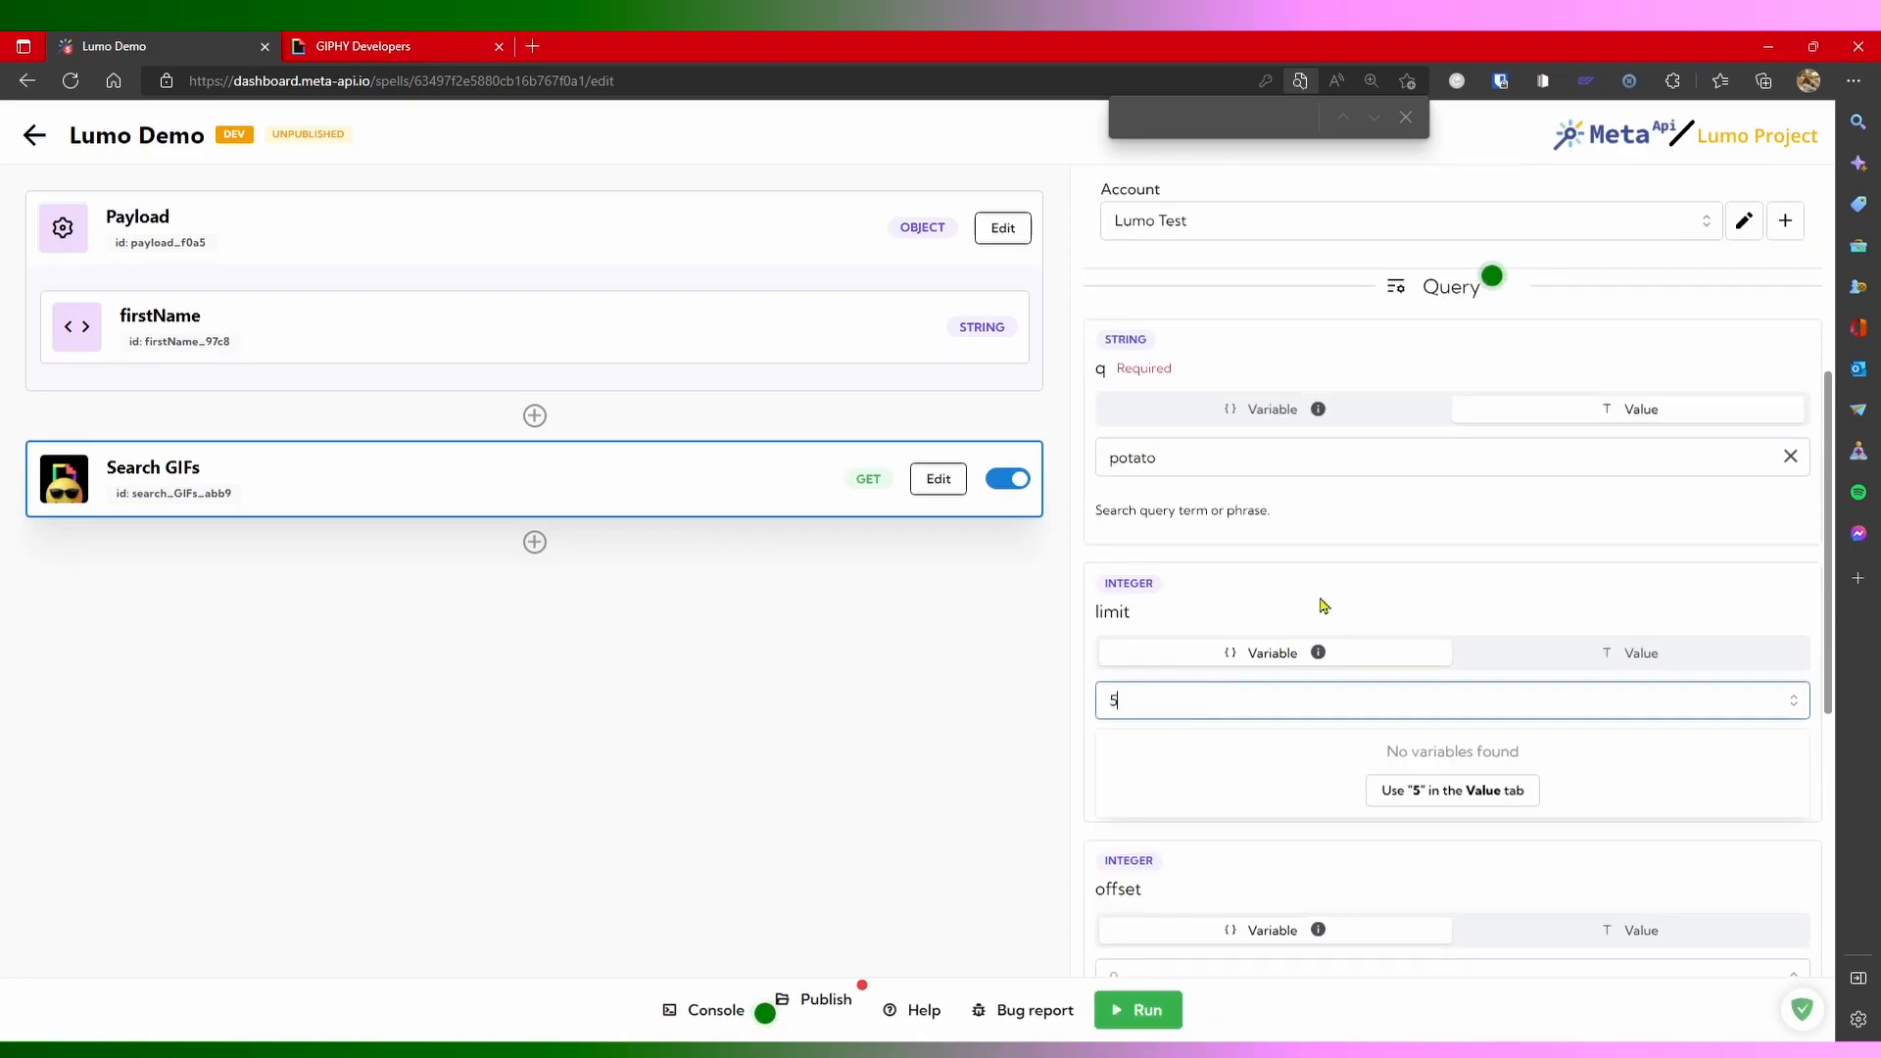
text(1)
scroll(1163, 592, down, 1)
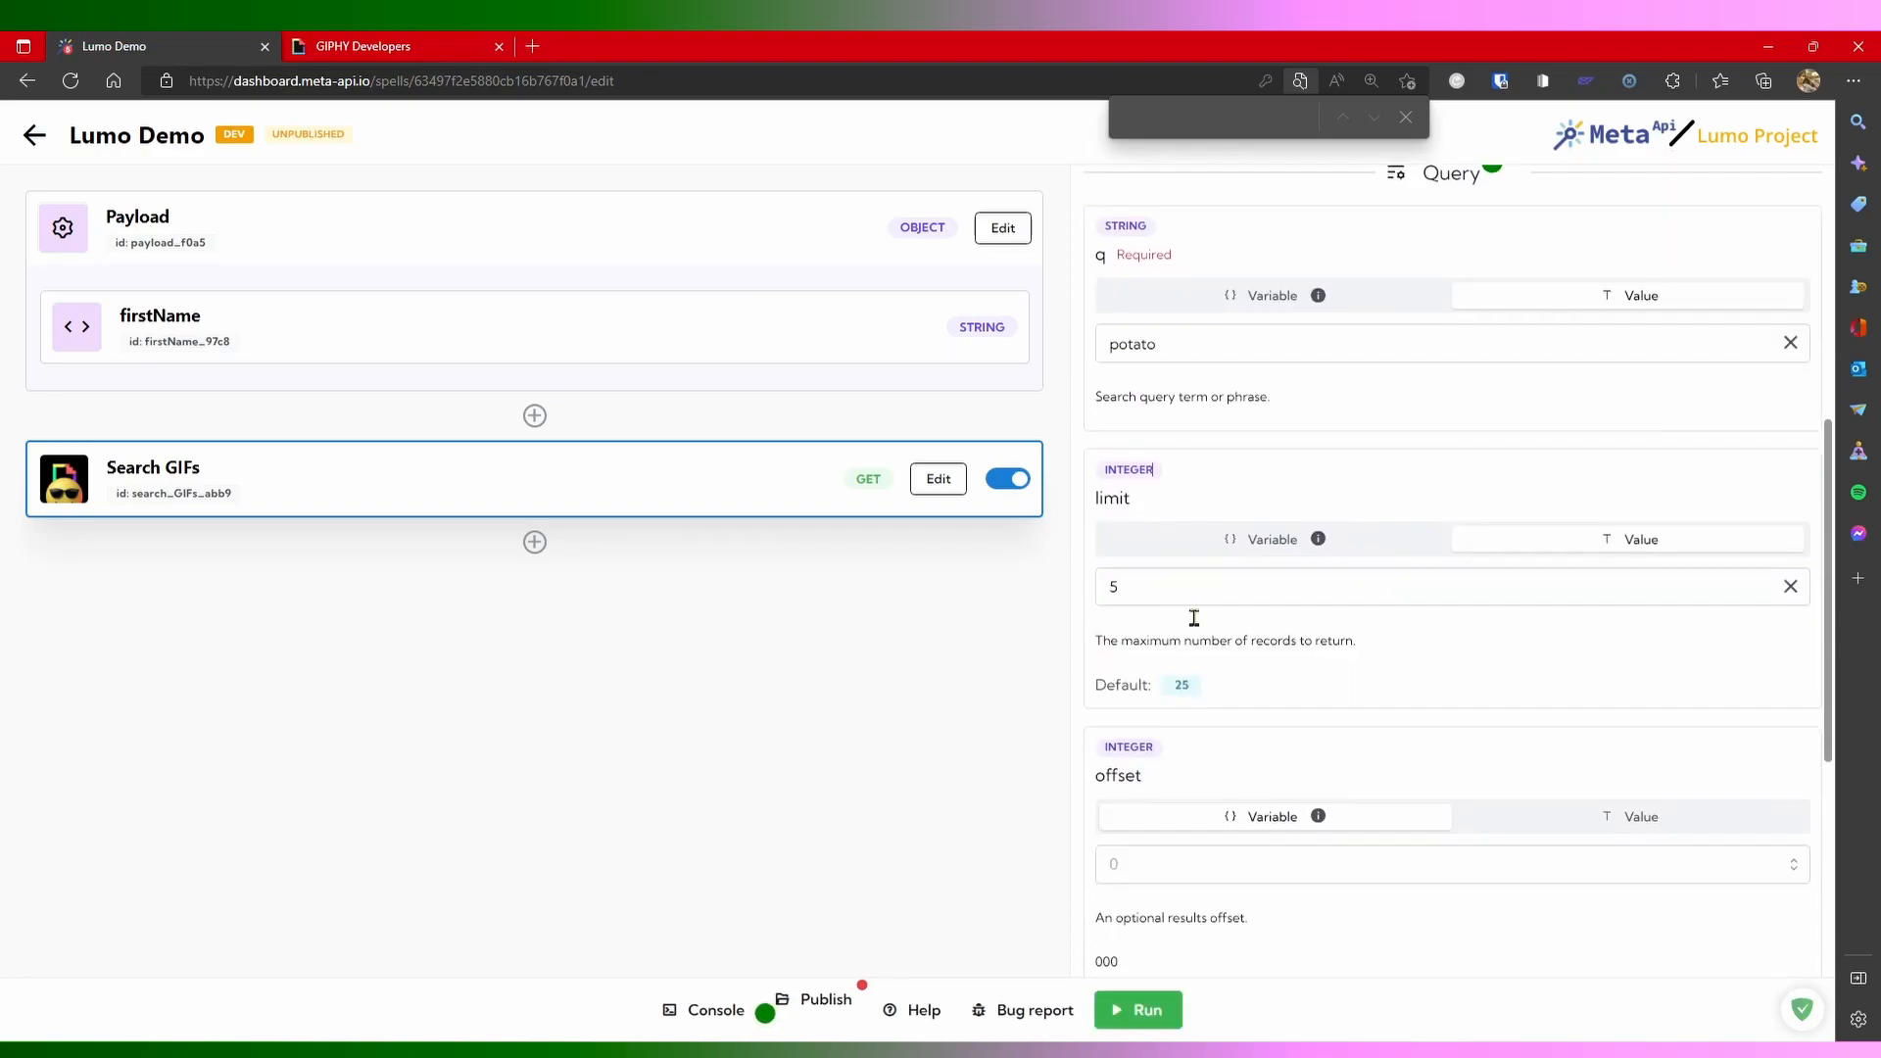
Step: Run the spell and expand the logged Search GIFs response down to its data array
key(ctrl+Return)
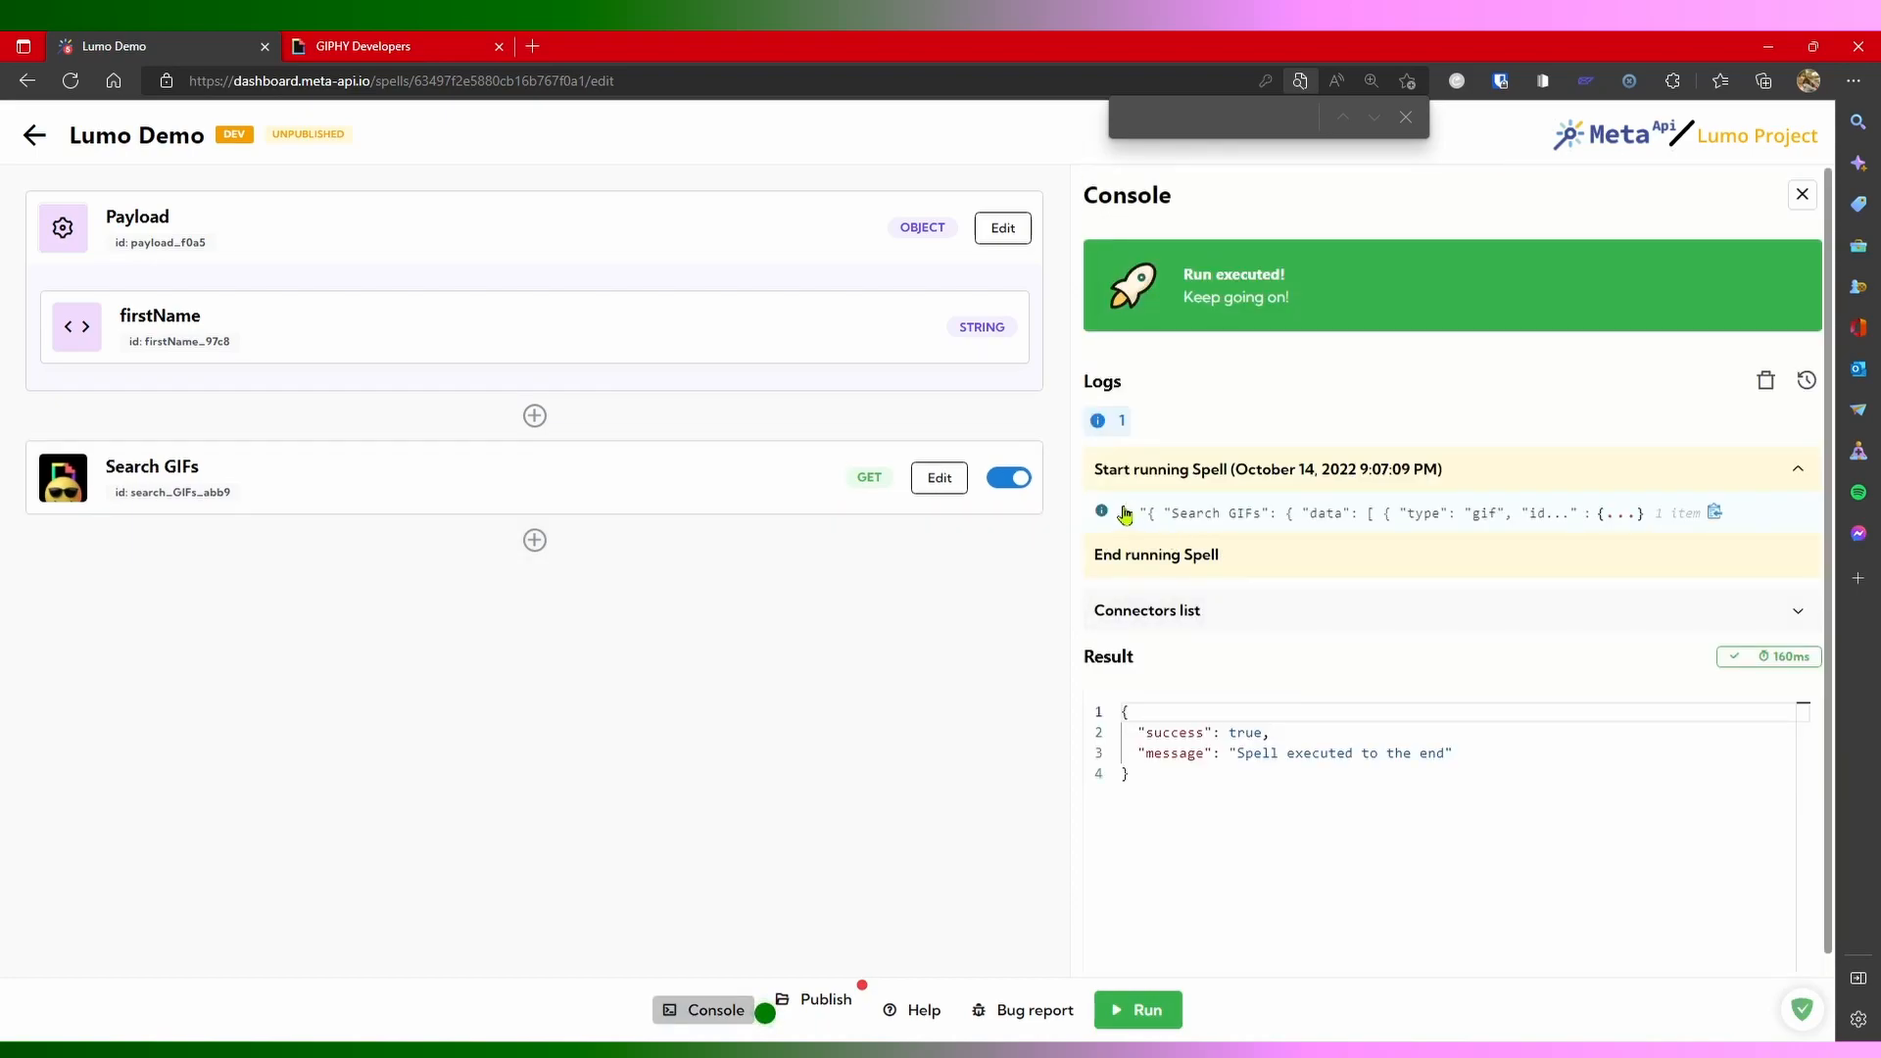
click(1127, 509)
click(1161, 535)
click(1187, 559)
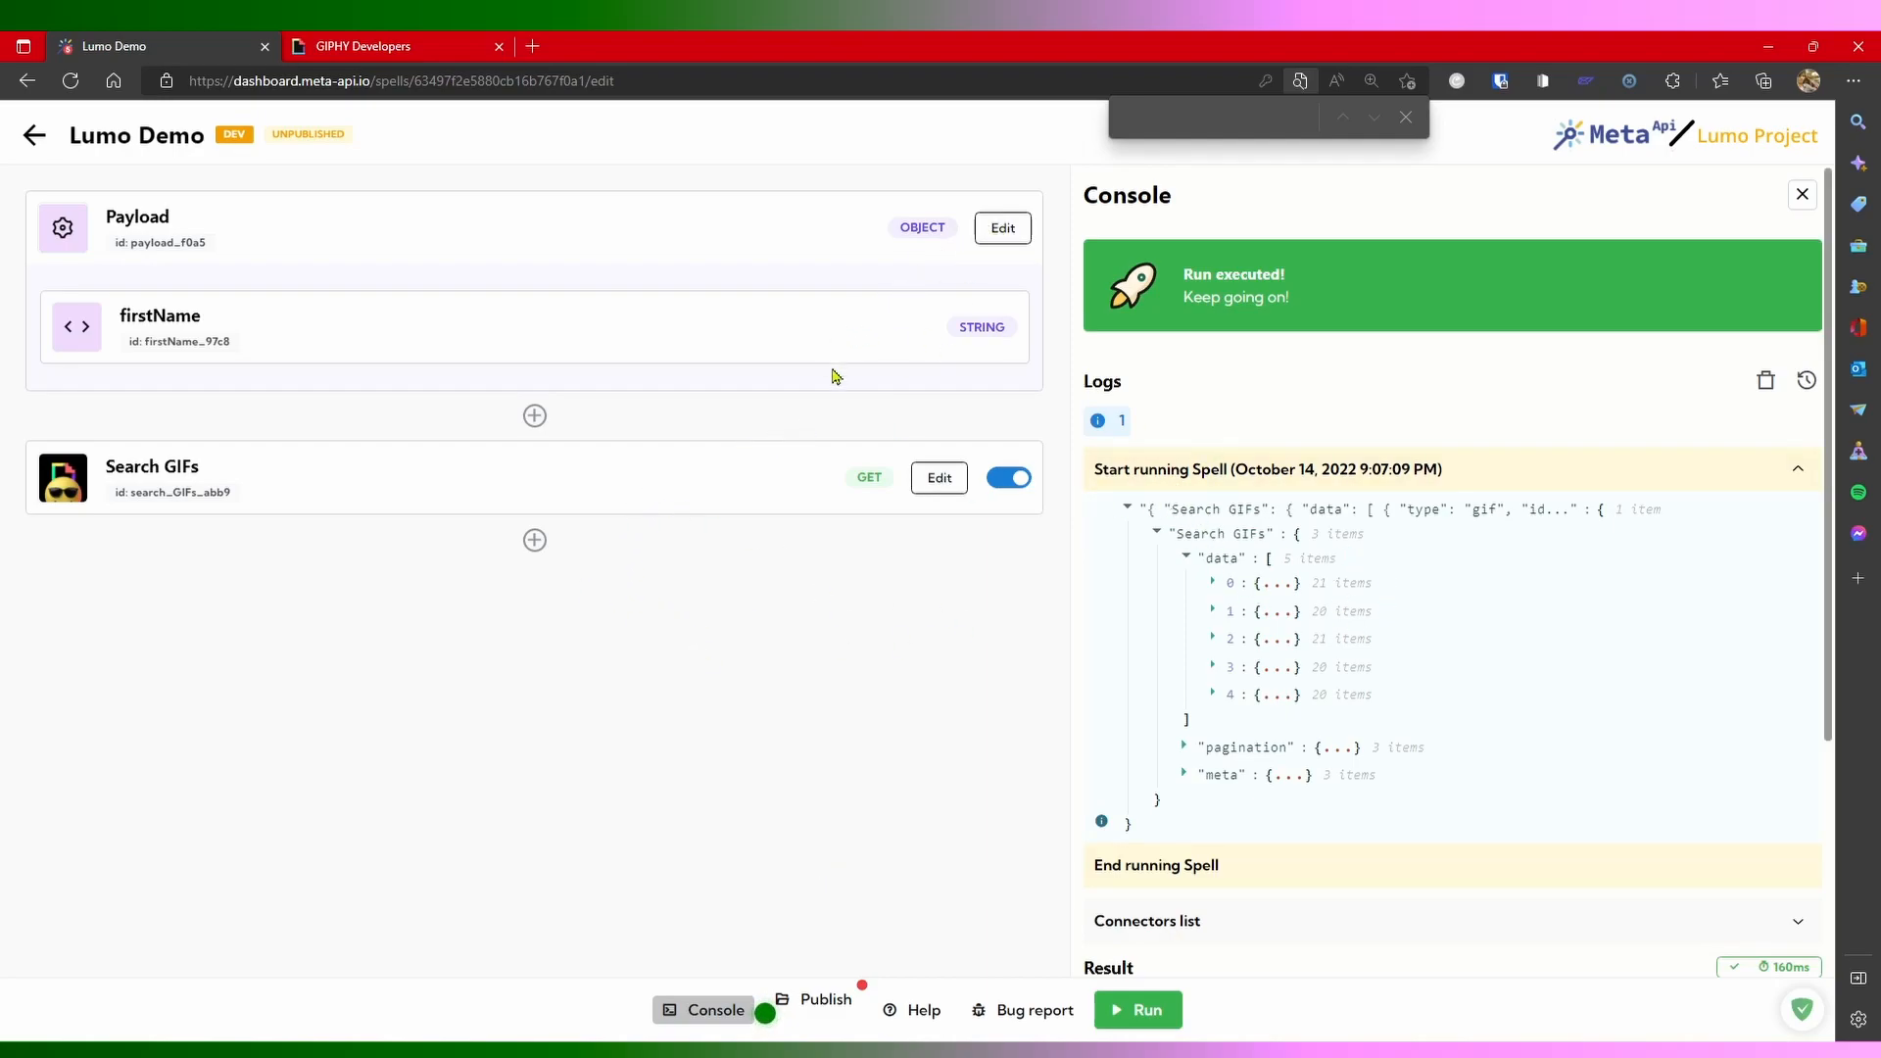
Step: Set the Search GIFs parameter q to the Payload's firstName variable instead of a fixed value
click(1002, 228)
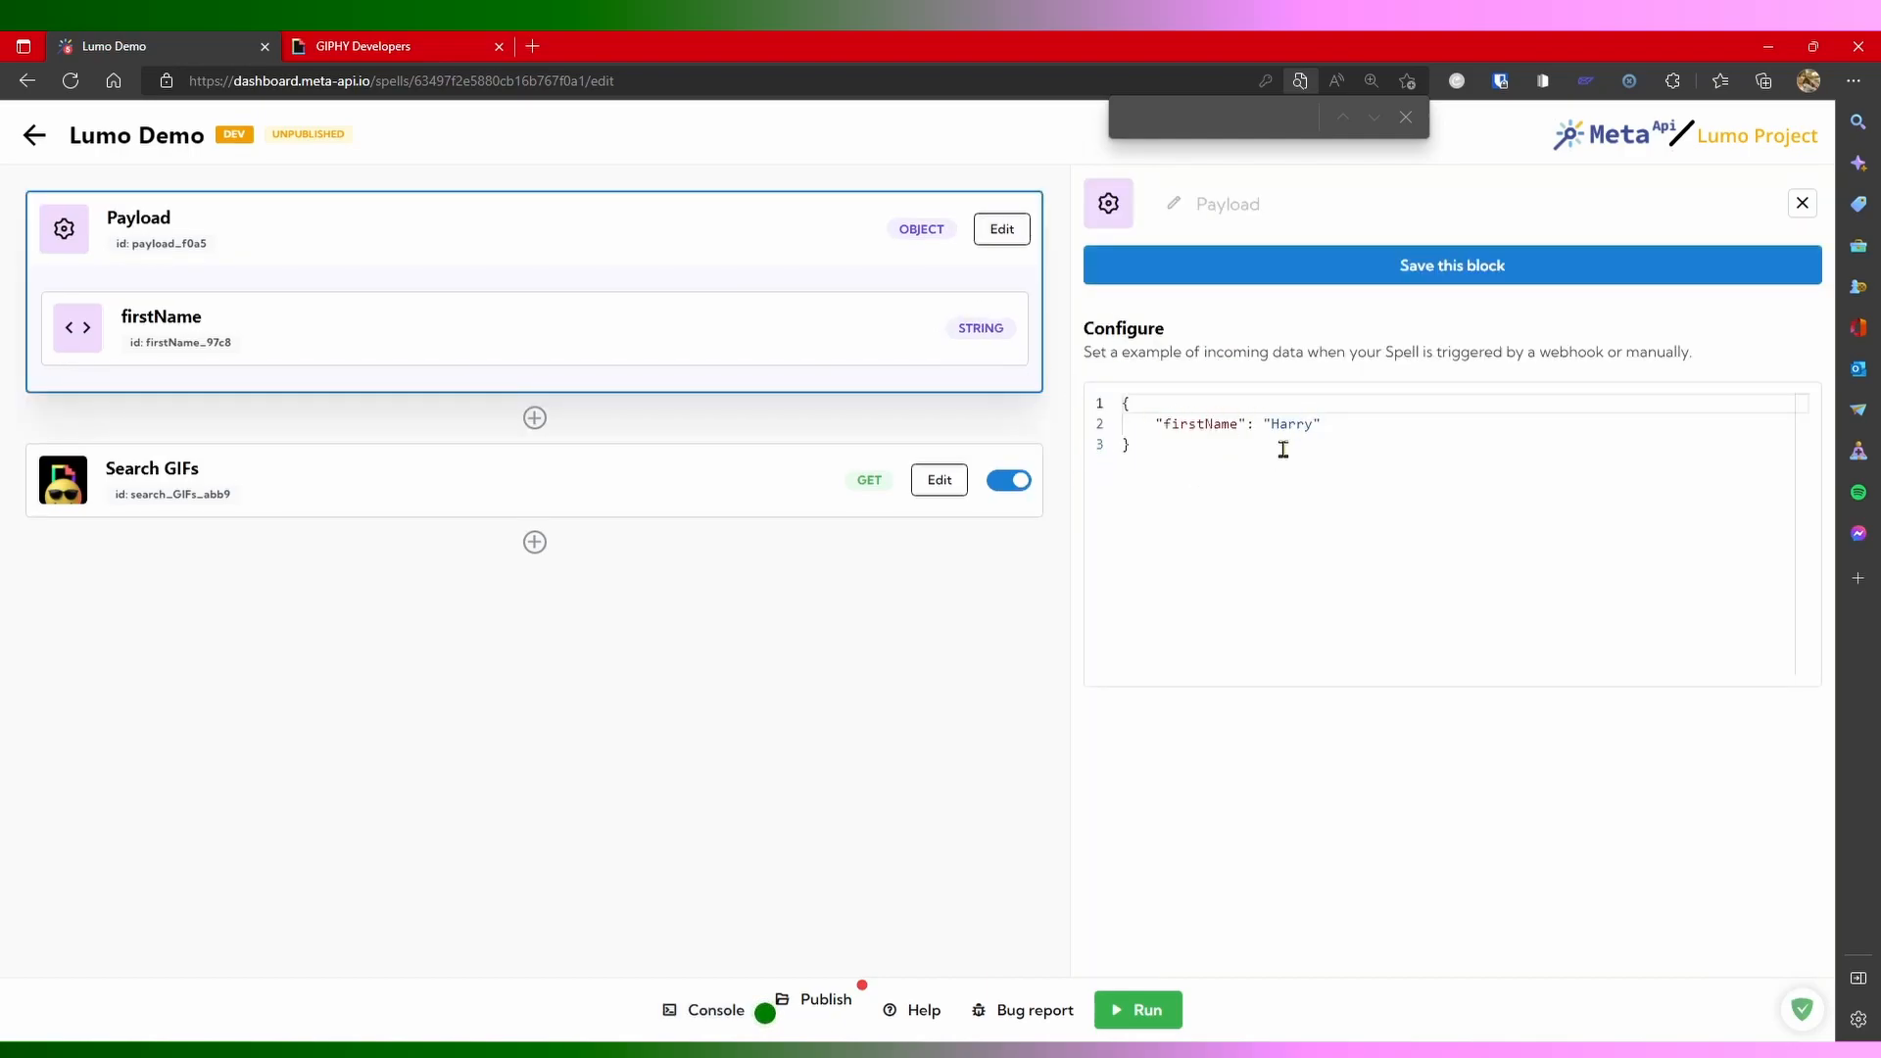
click(939, 479)
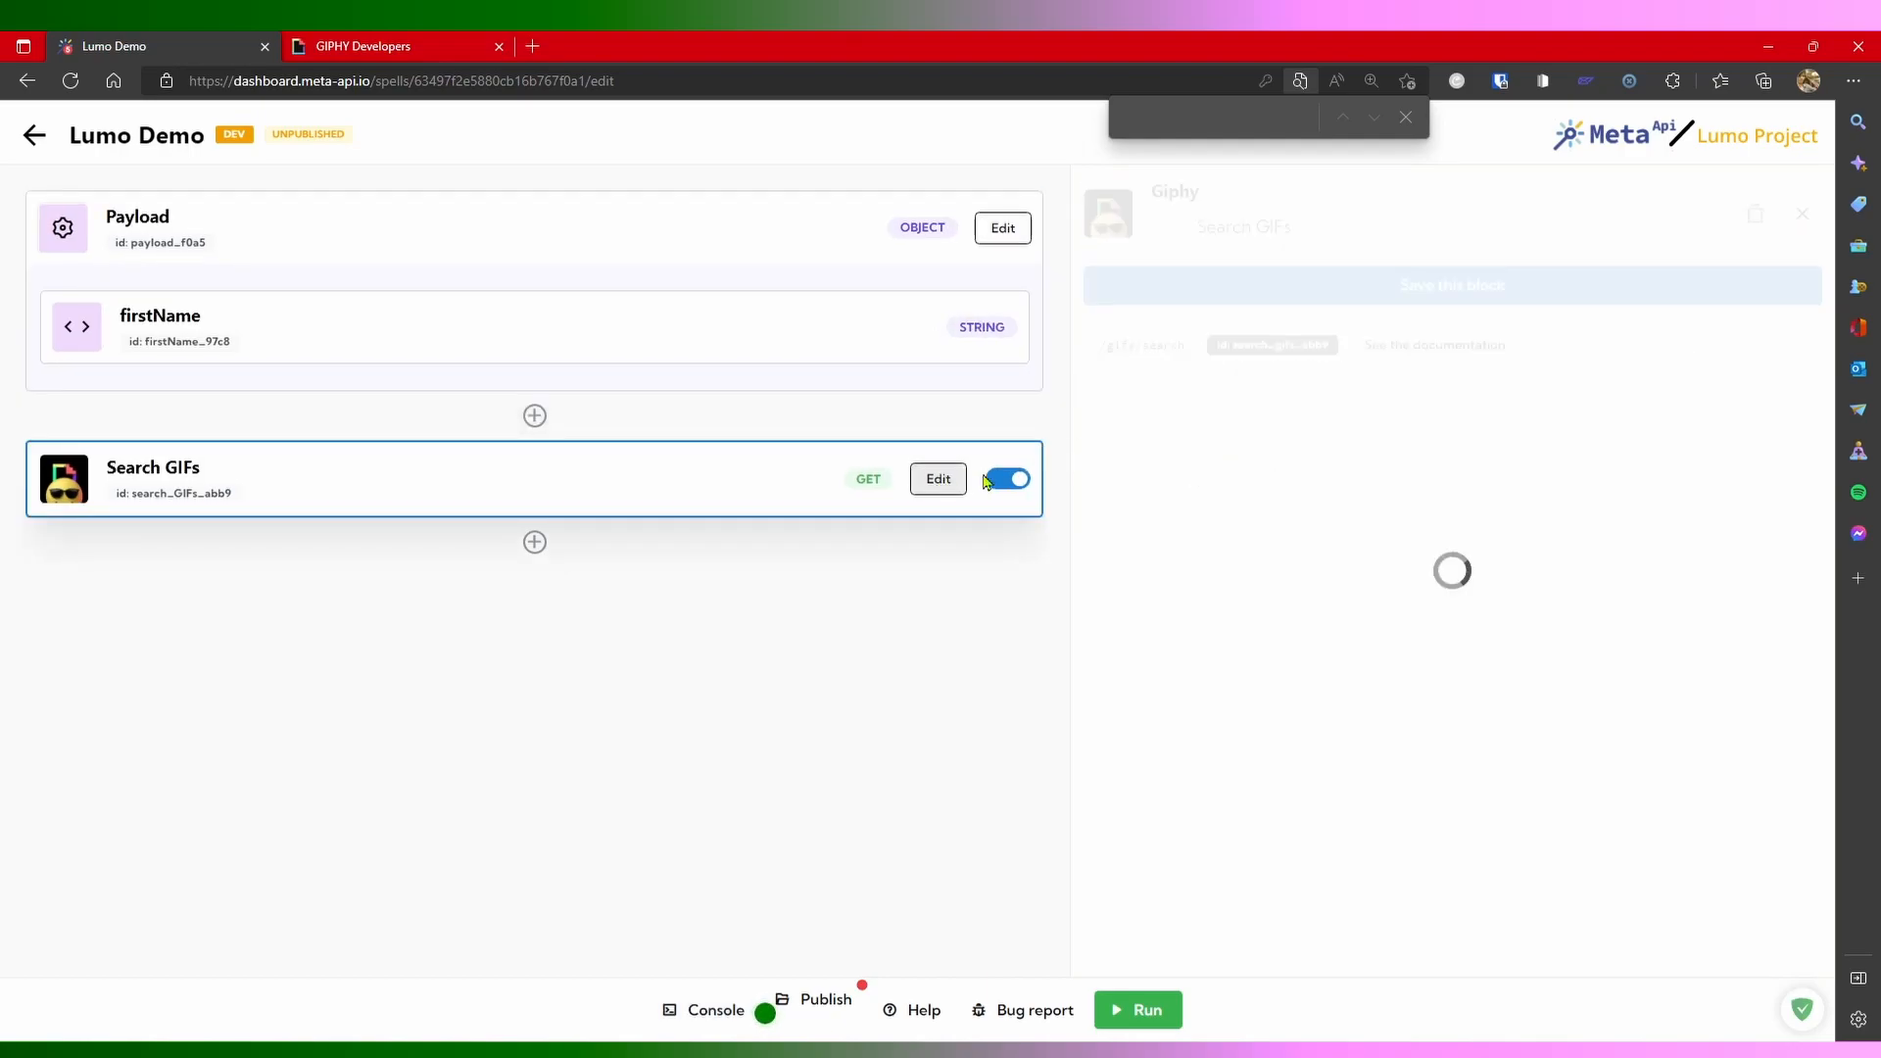
scroll(1273, 530, down, 2)
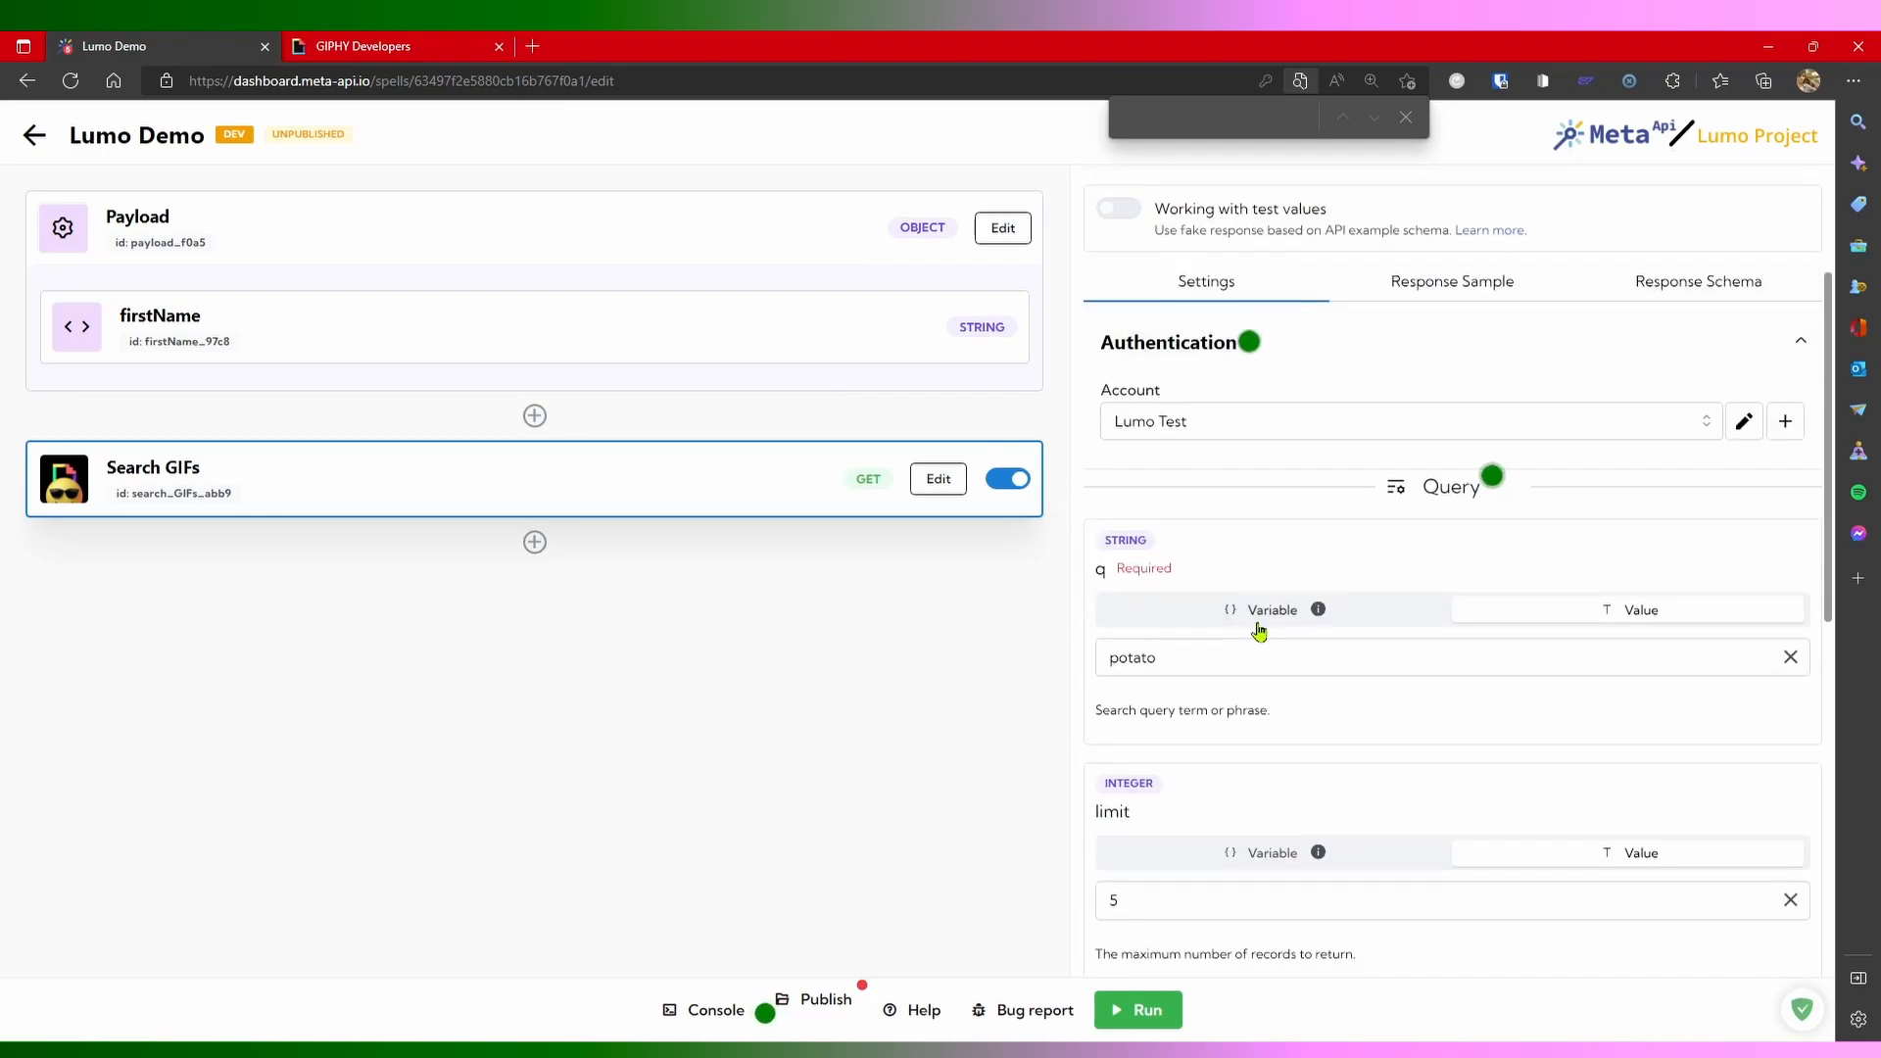
click(1258, 651)
click(1257, 689)
click(1197, 834)
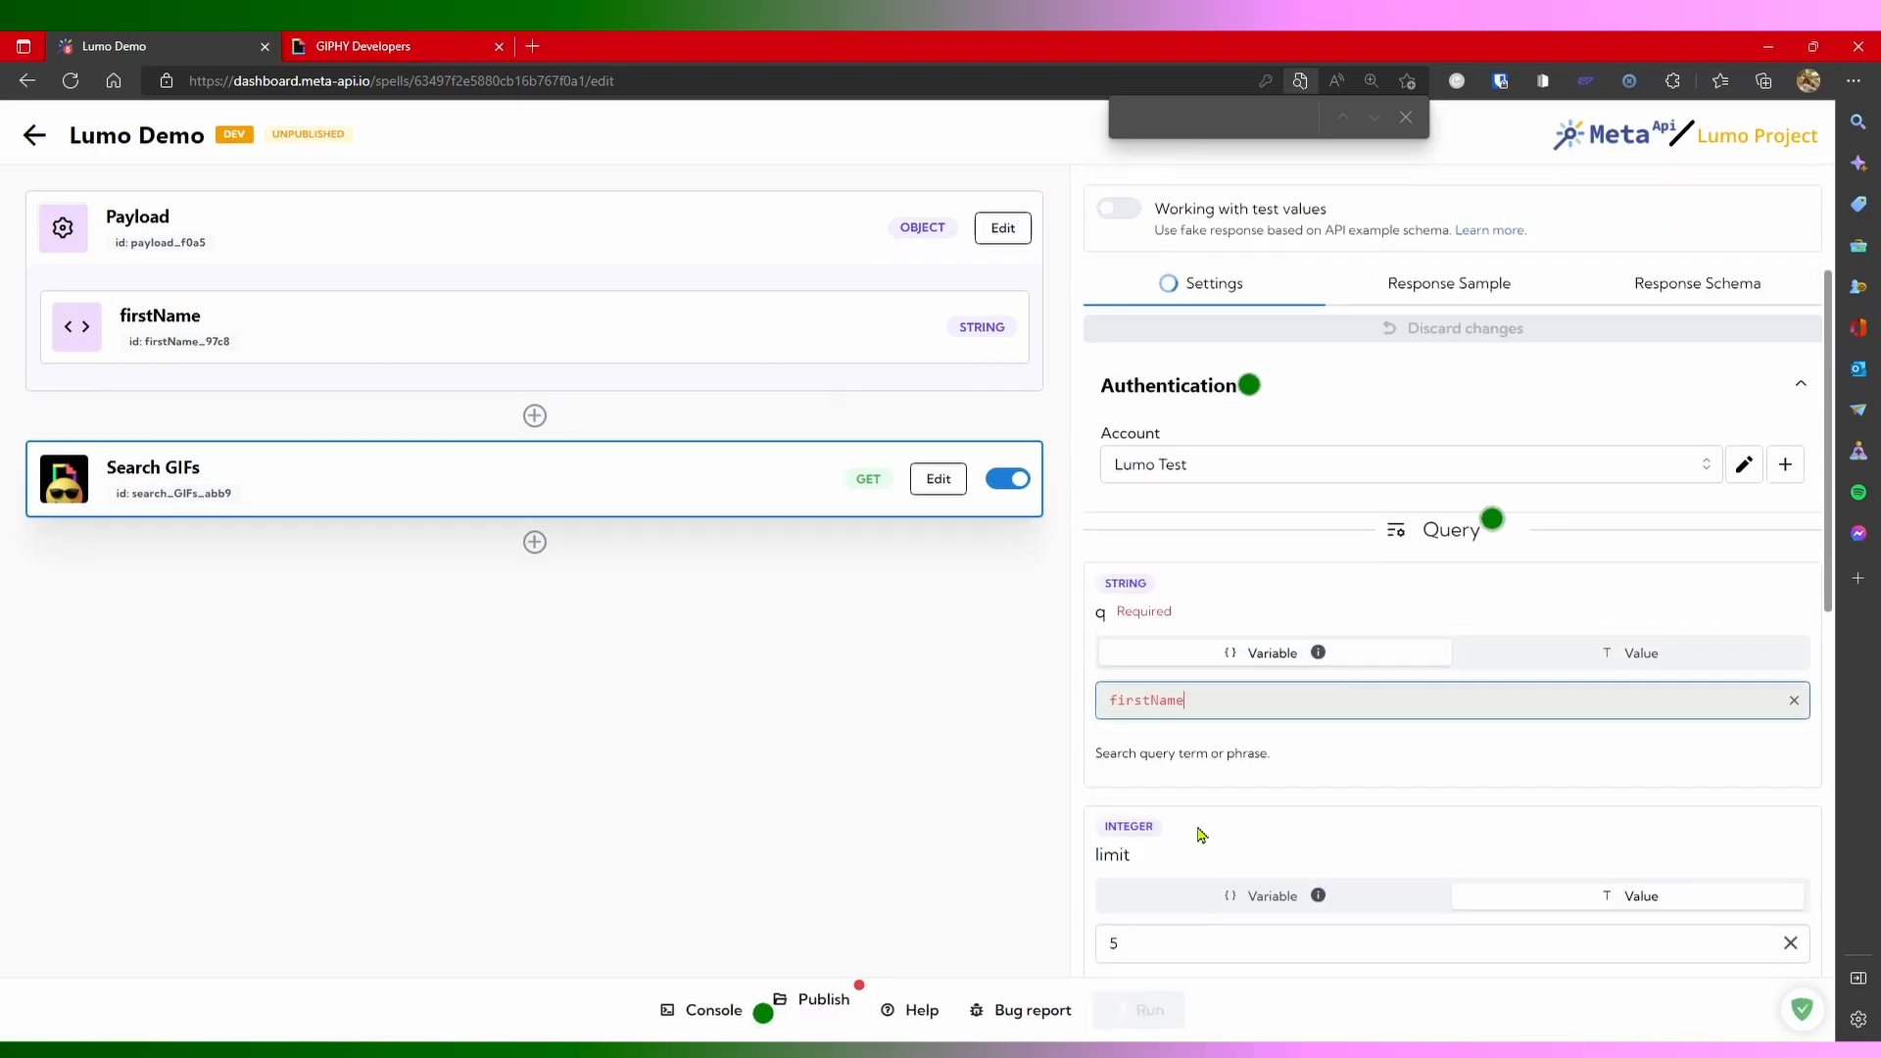
Step: Rename the Payload's firstName key to query, add a limit key with the value 5, and save the block
click(1001, 228)
double_click(1207, 431)
text(query)
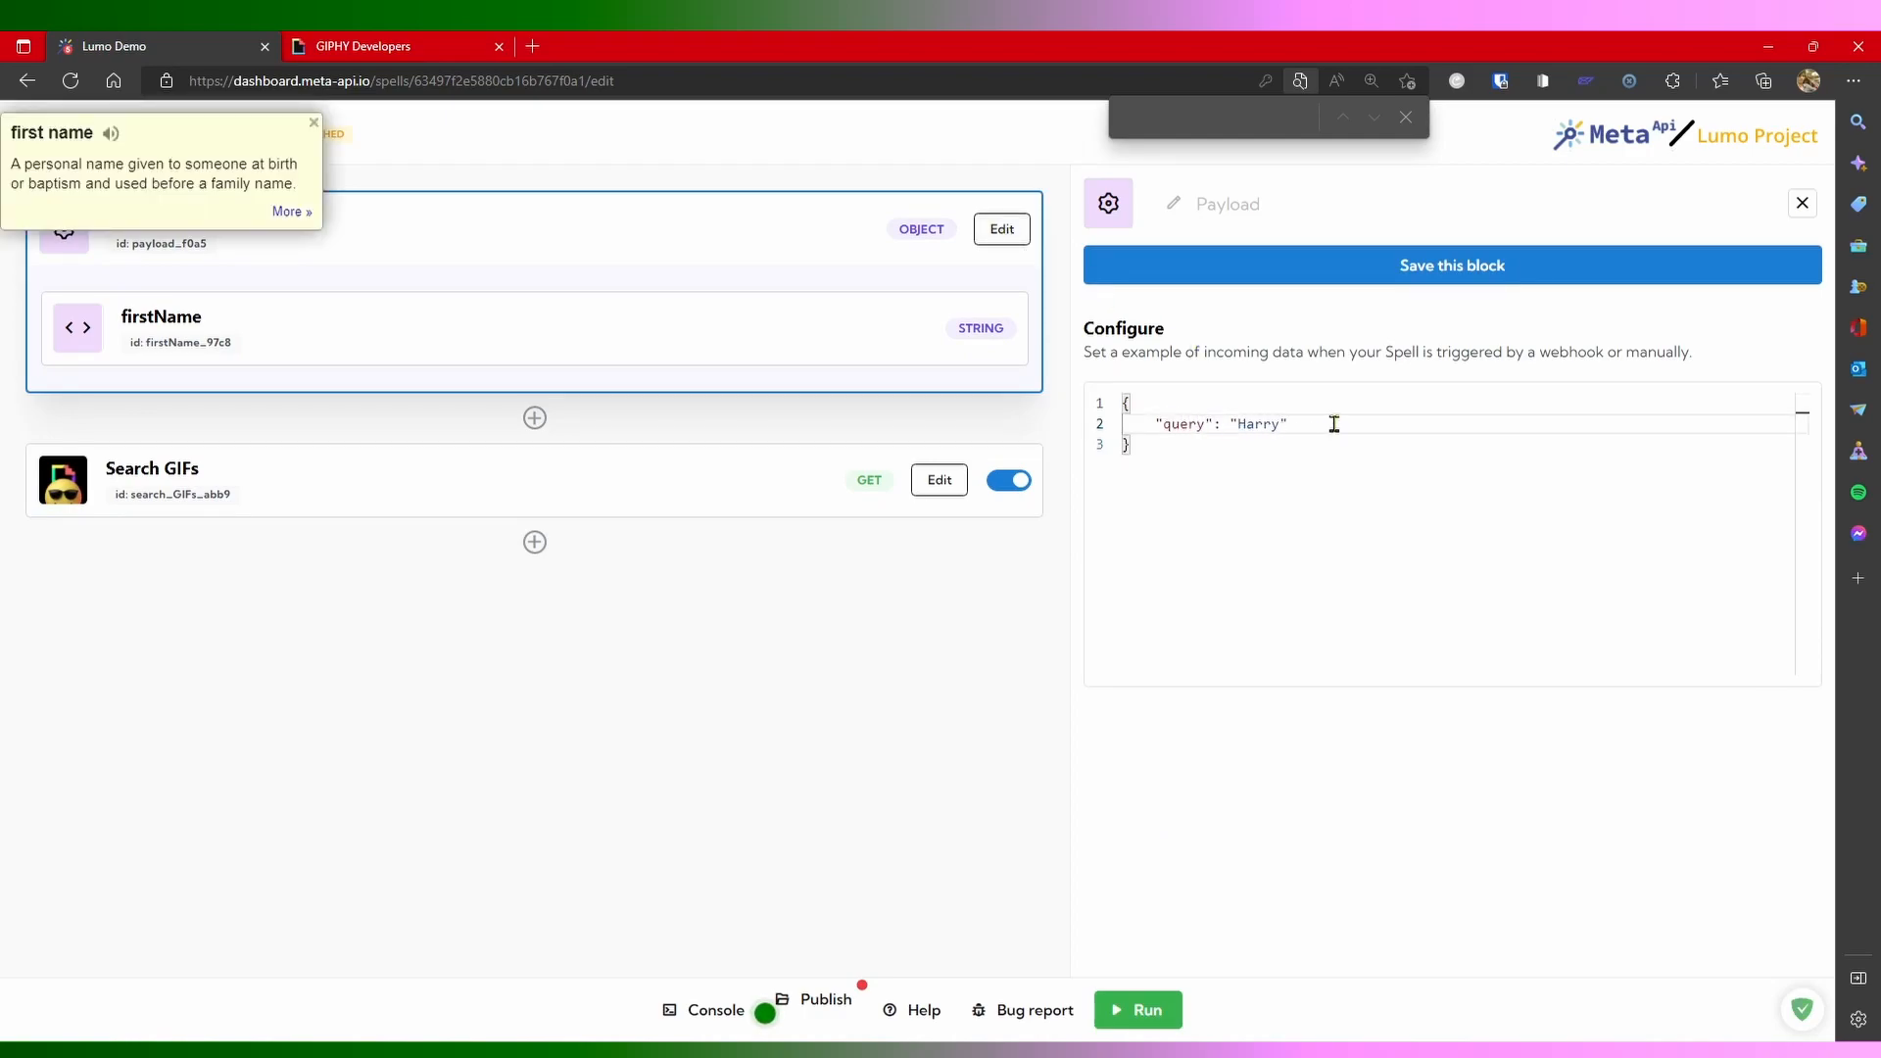
click(1334, 425)
key(Return)
text(")
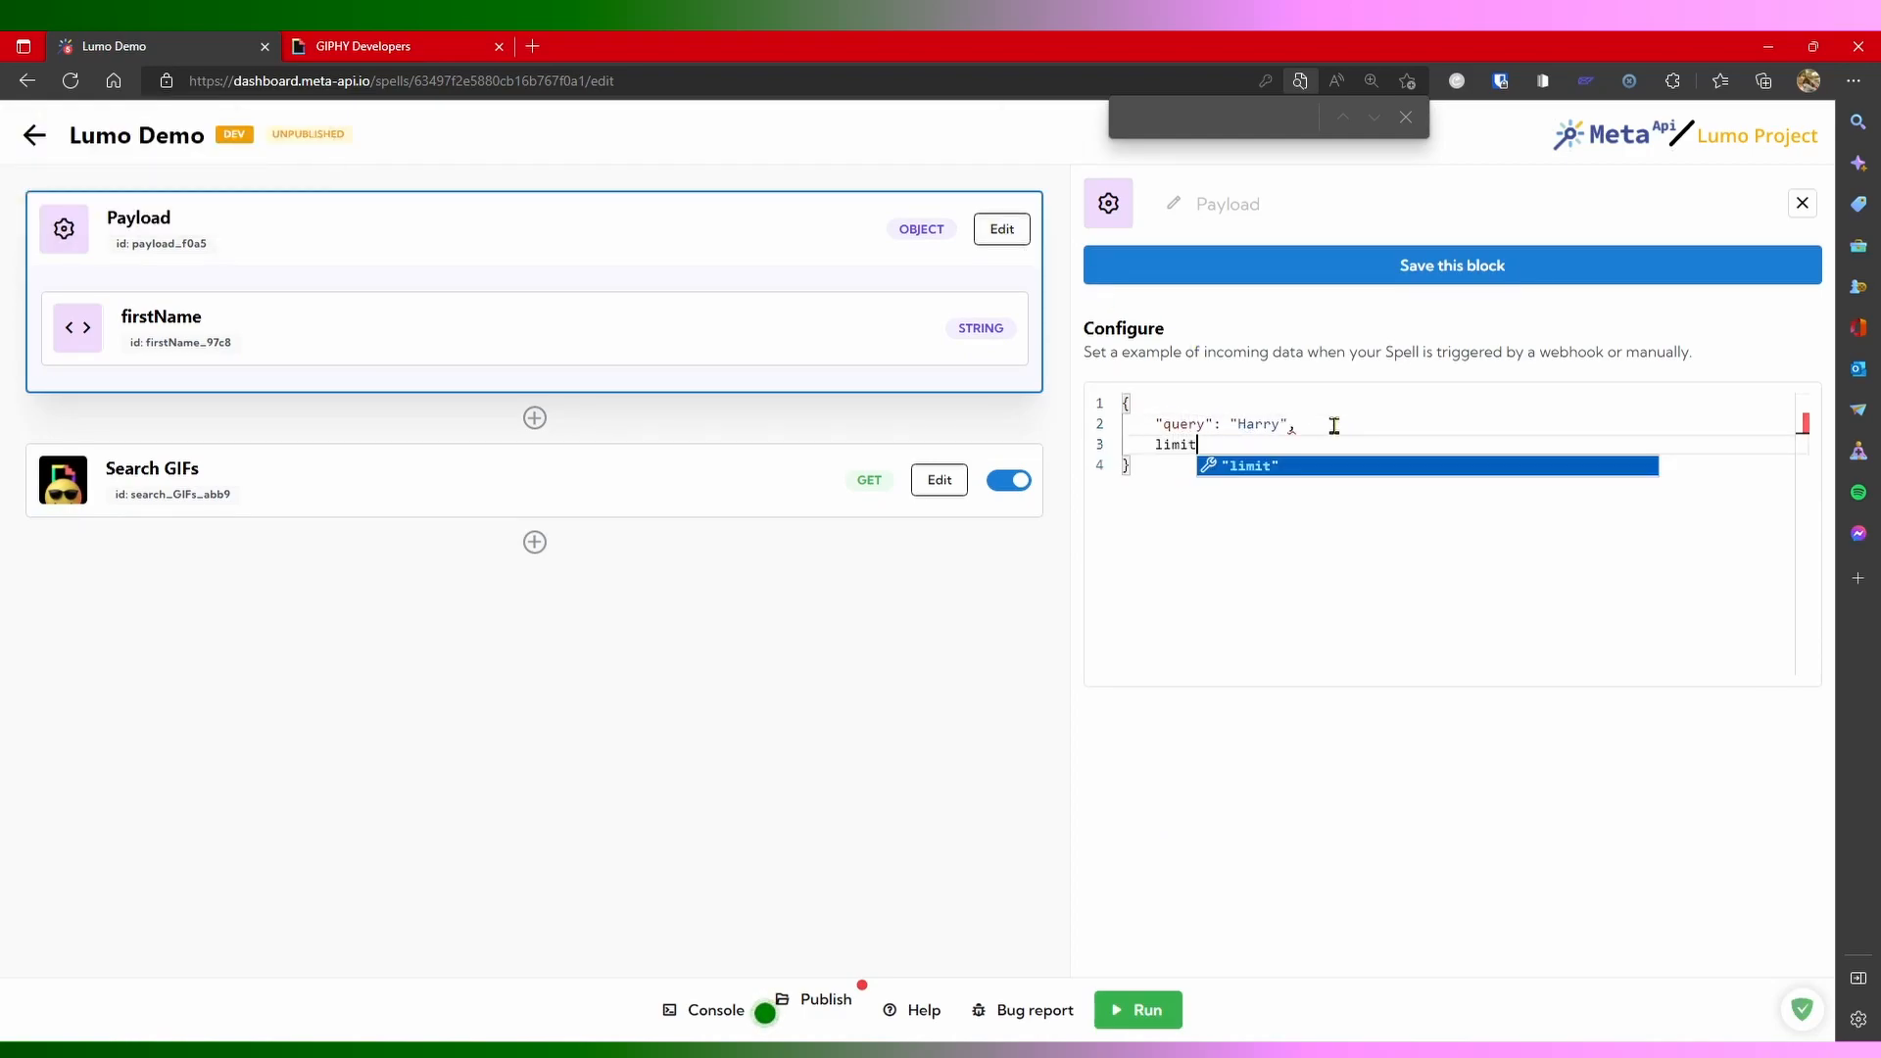
text(limit": 5)
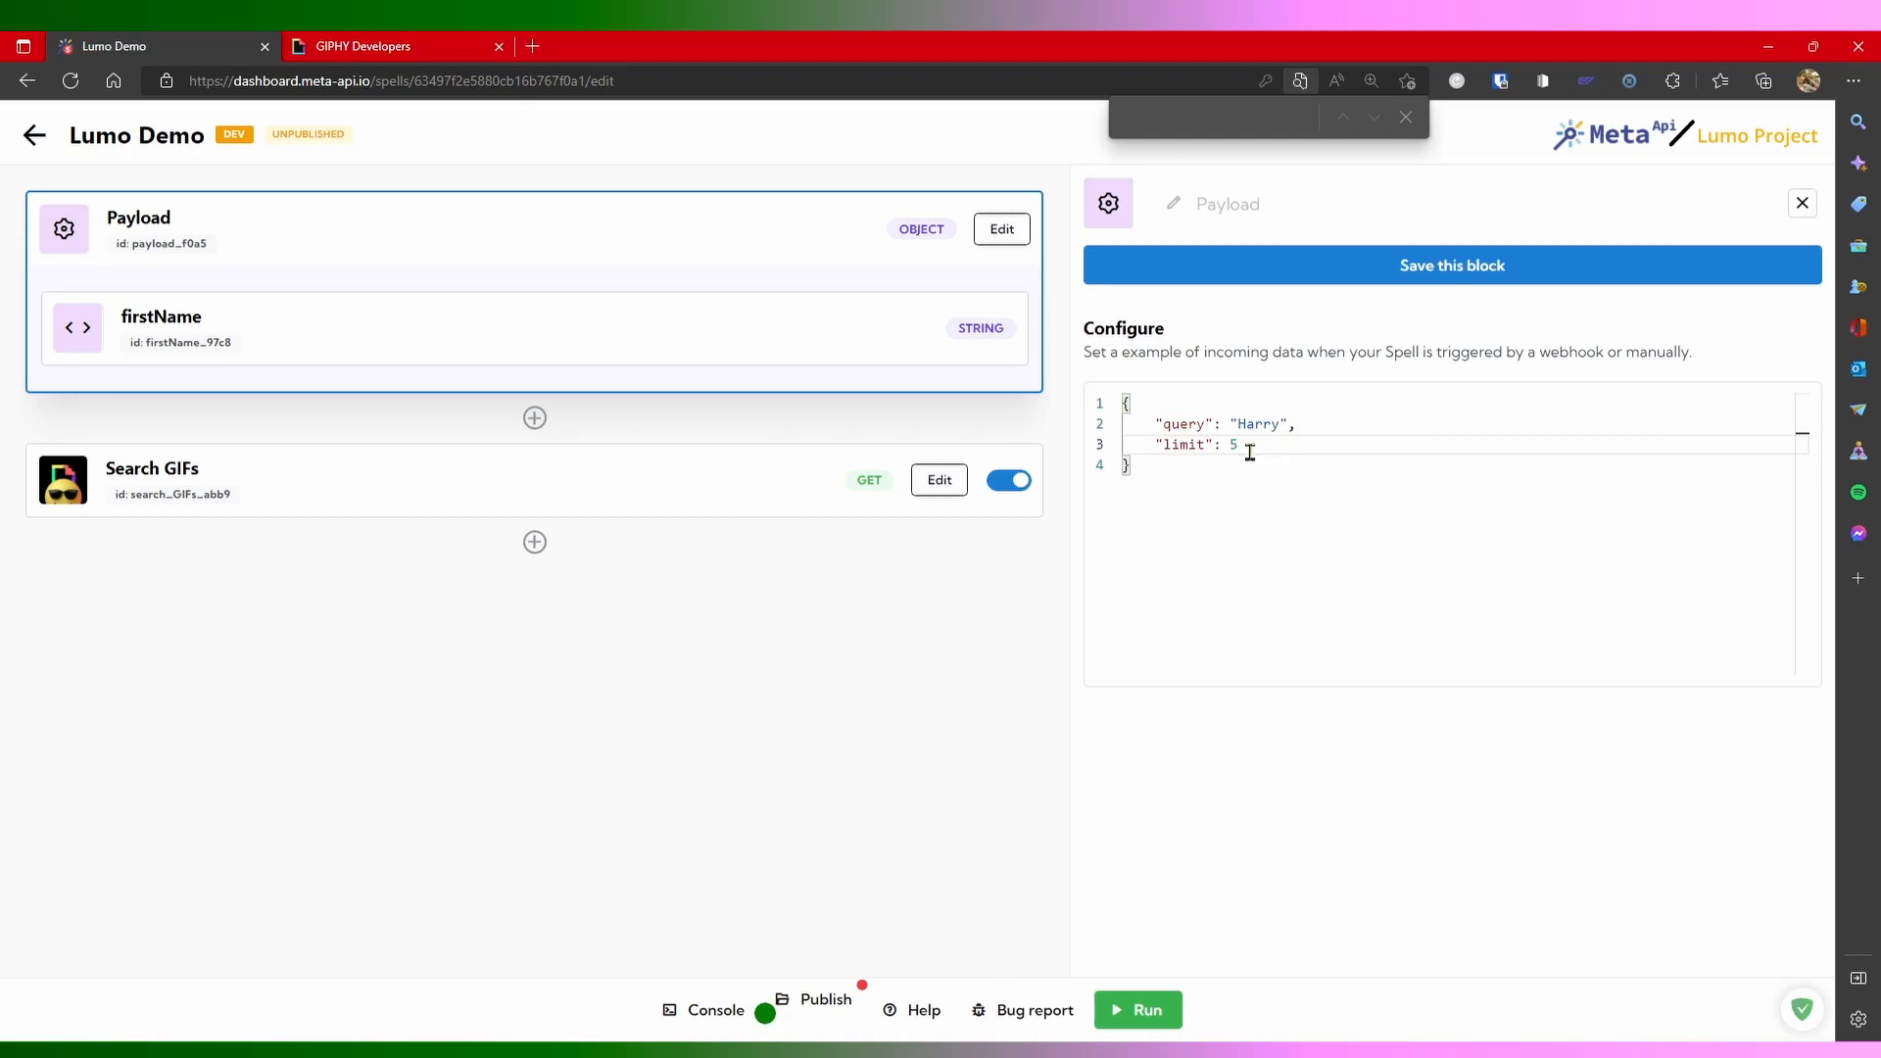
click(1428, 264)
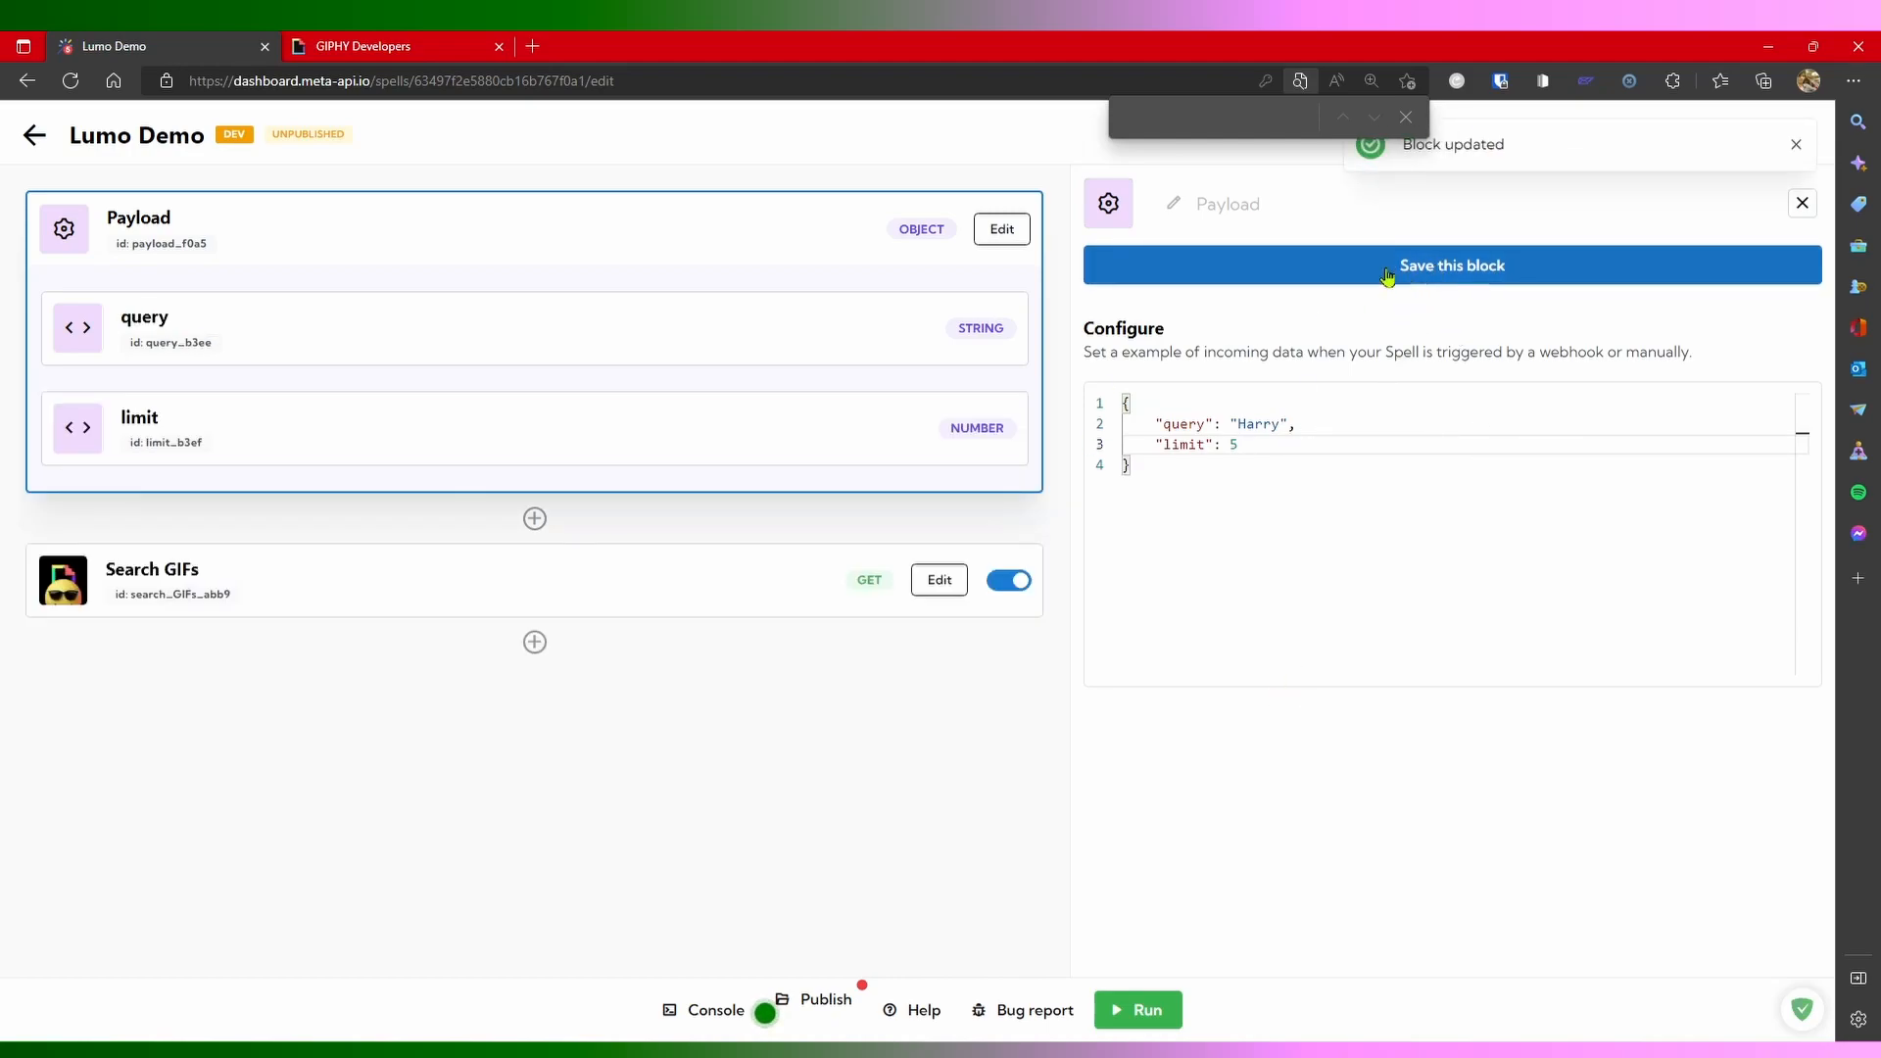
Step: Link Search GIFs' q parameter to the query variable and its limit to the limit variable, and save the block
click(936, 581)
scroll(1220, 715, down, 2)
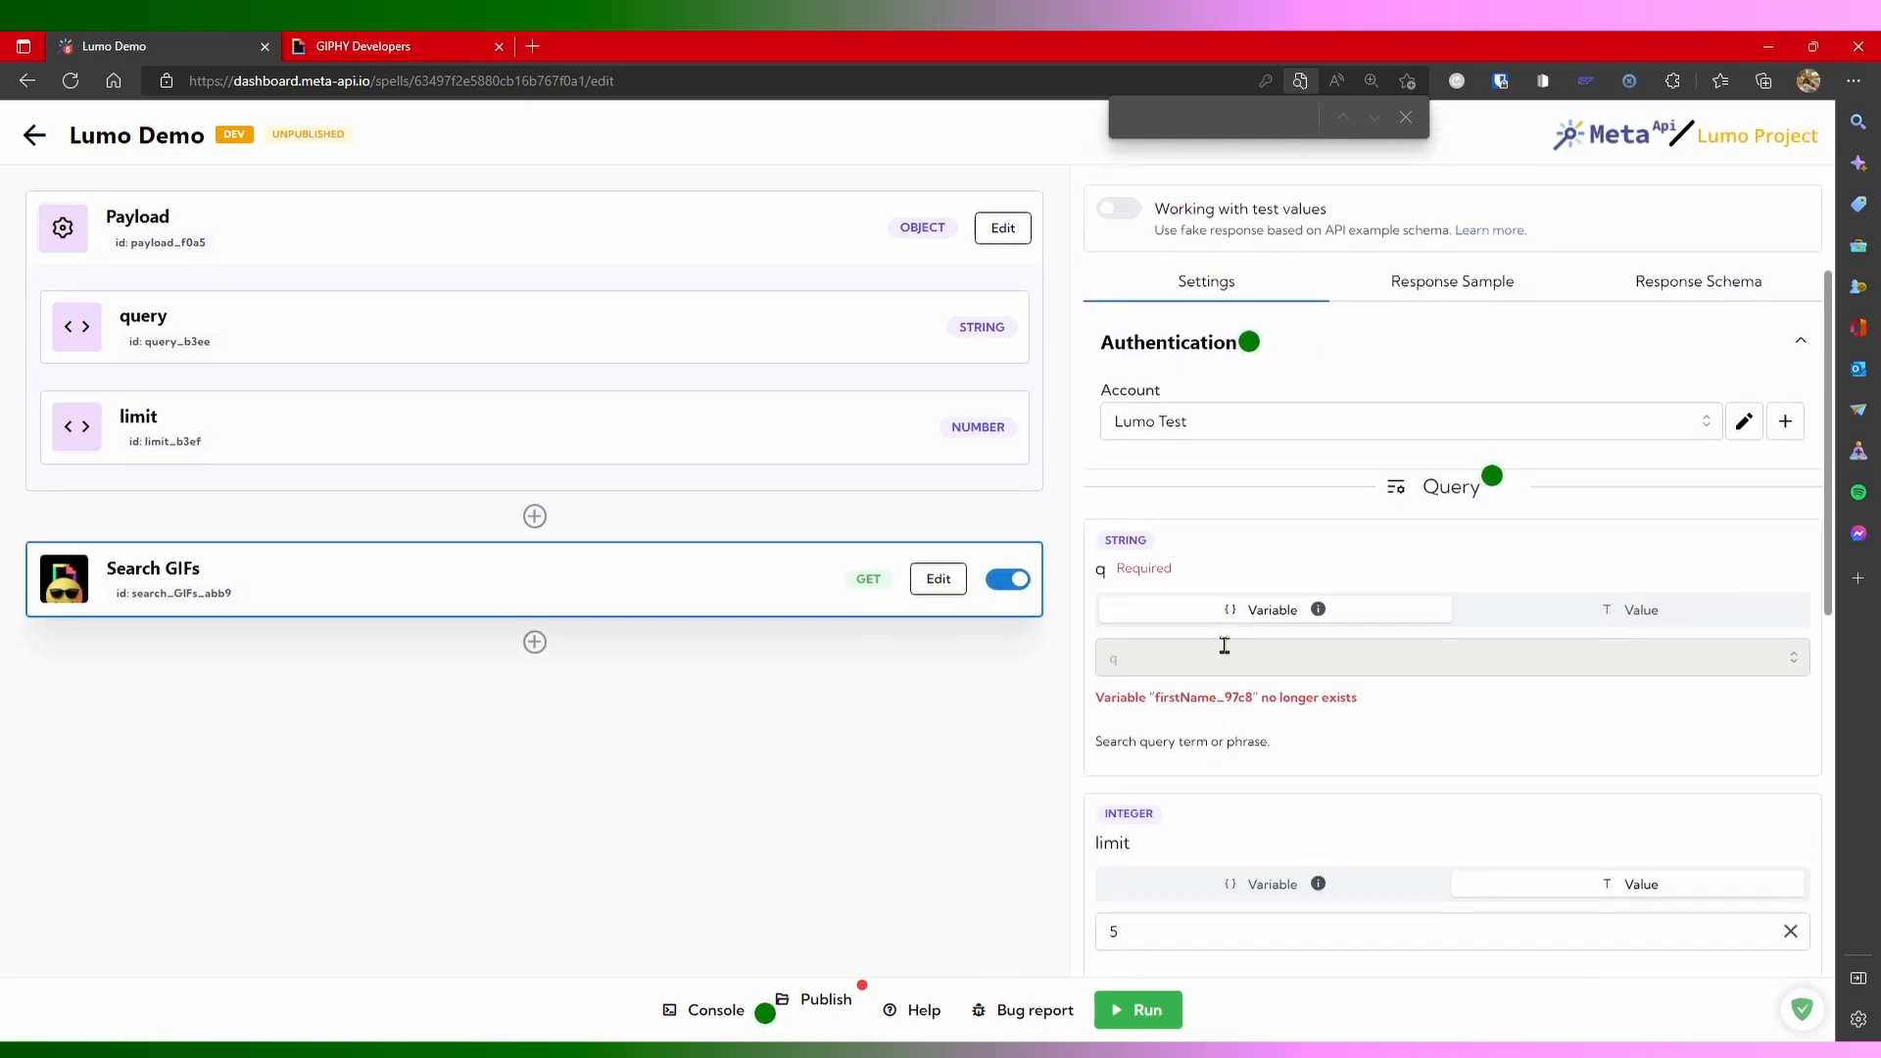
click(1243, 663)
click(1226, 745)
scroll(1226, 744, down, 2)
click(1247, 658)
click(1187, 866)
scroll(1211, 813, down, 5)
scroll(1254, 715, up, 10)
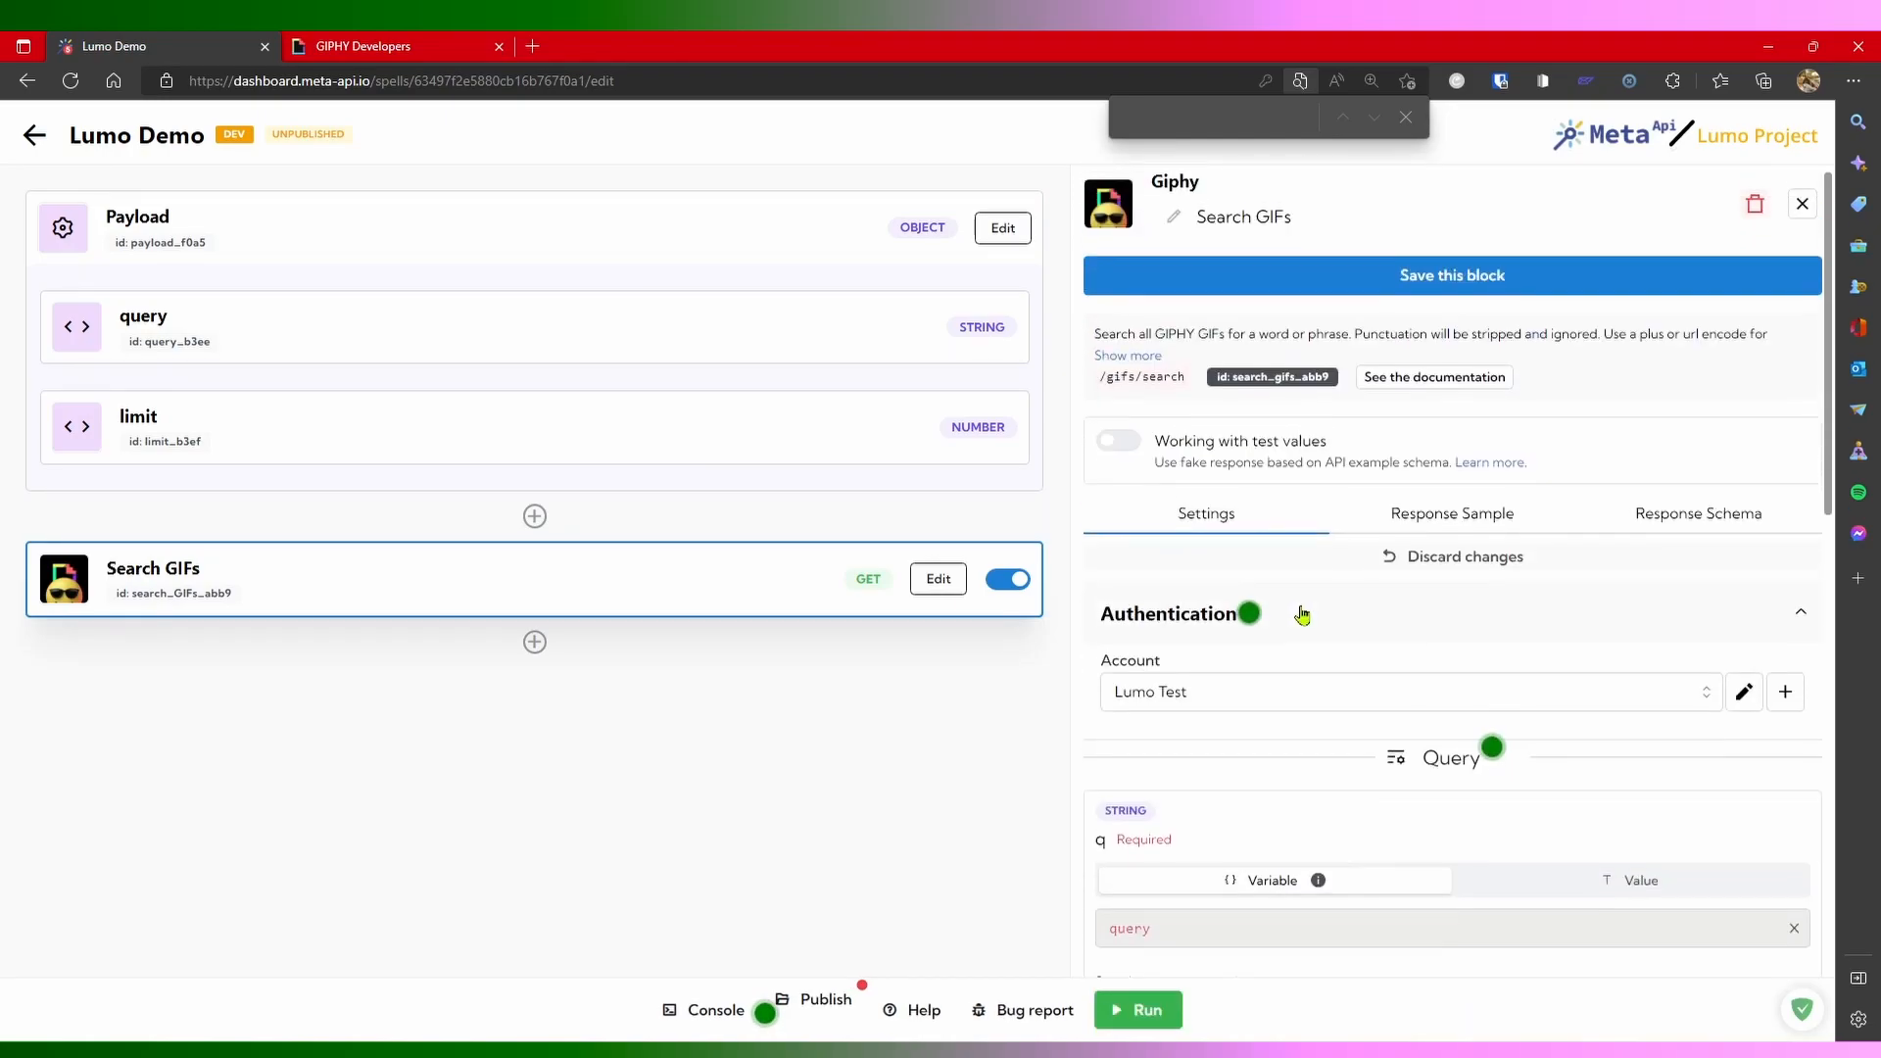
click(1309, 285)
Step: Run the spell, open the embed URL of a GIF from the logged data in a separate tab, and close that tab
click(1141, 1009)
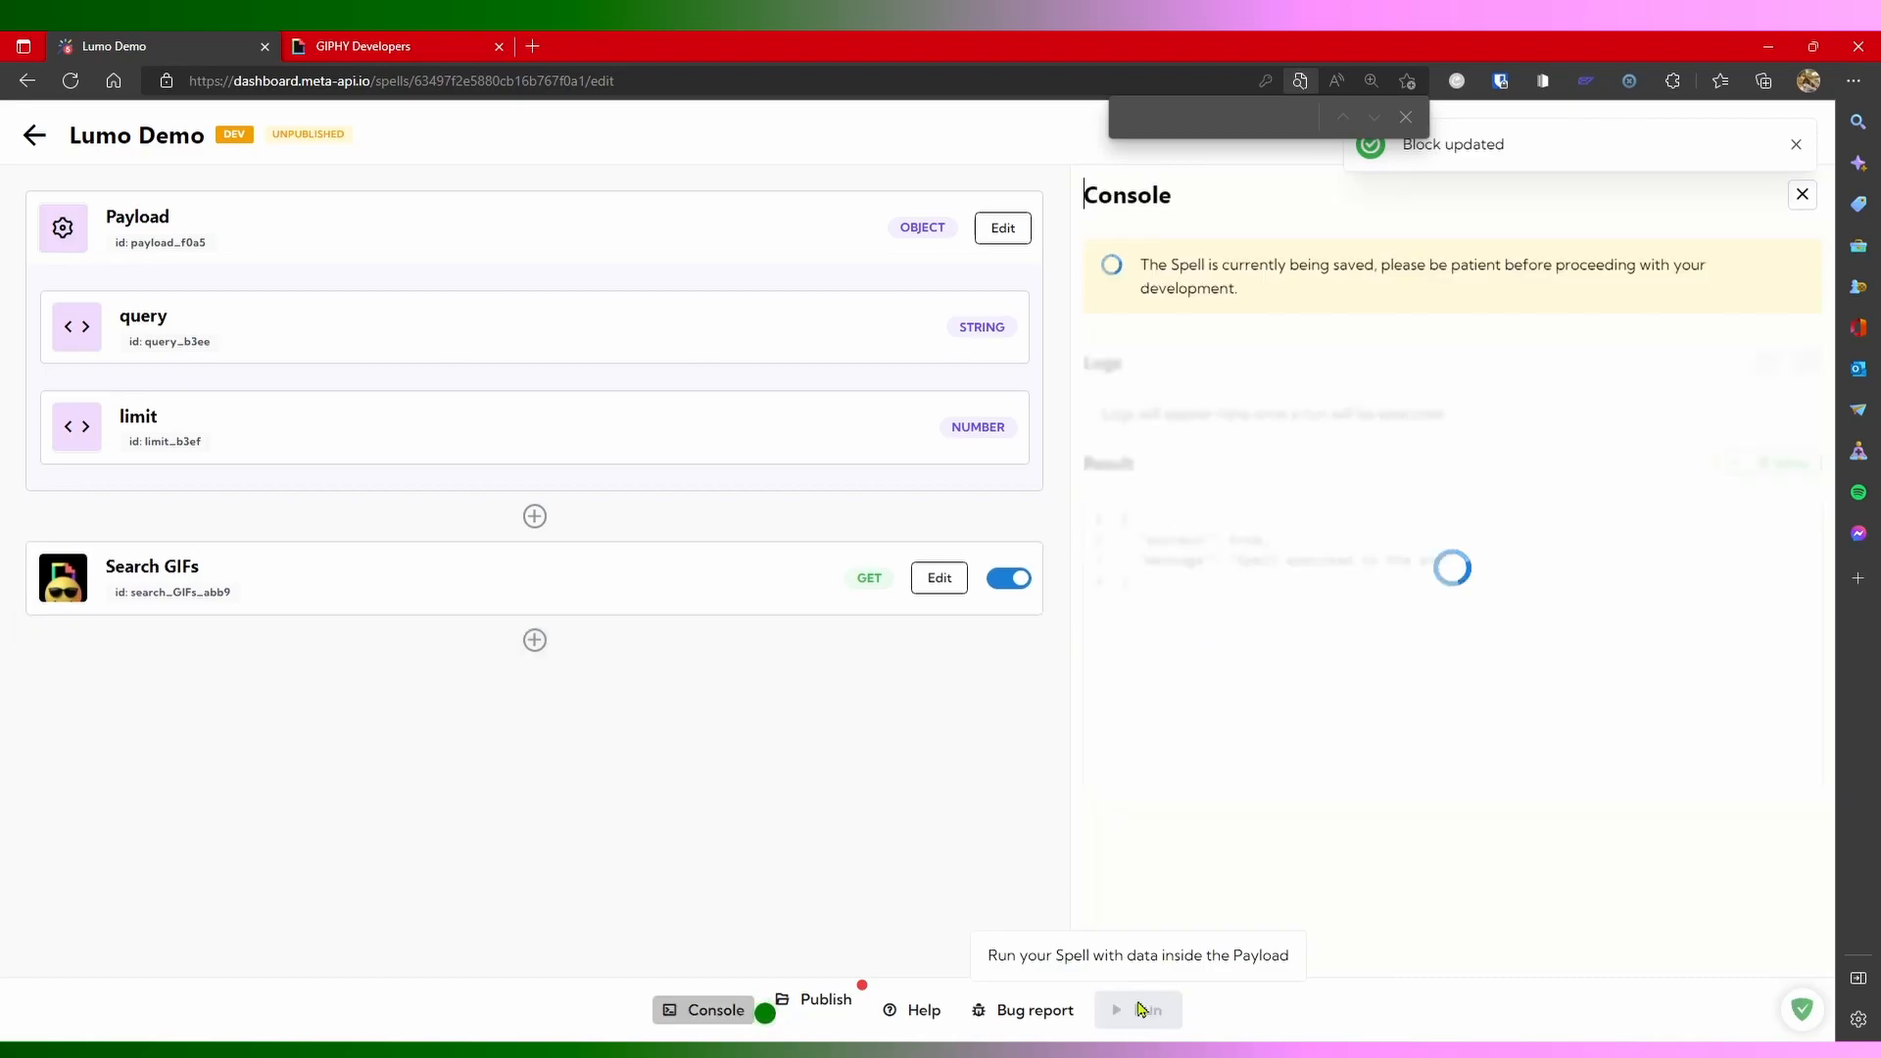
click(1155, 534)
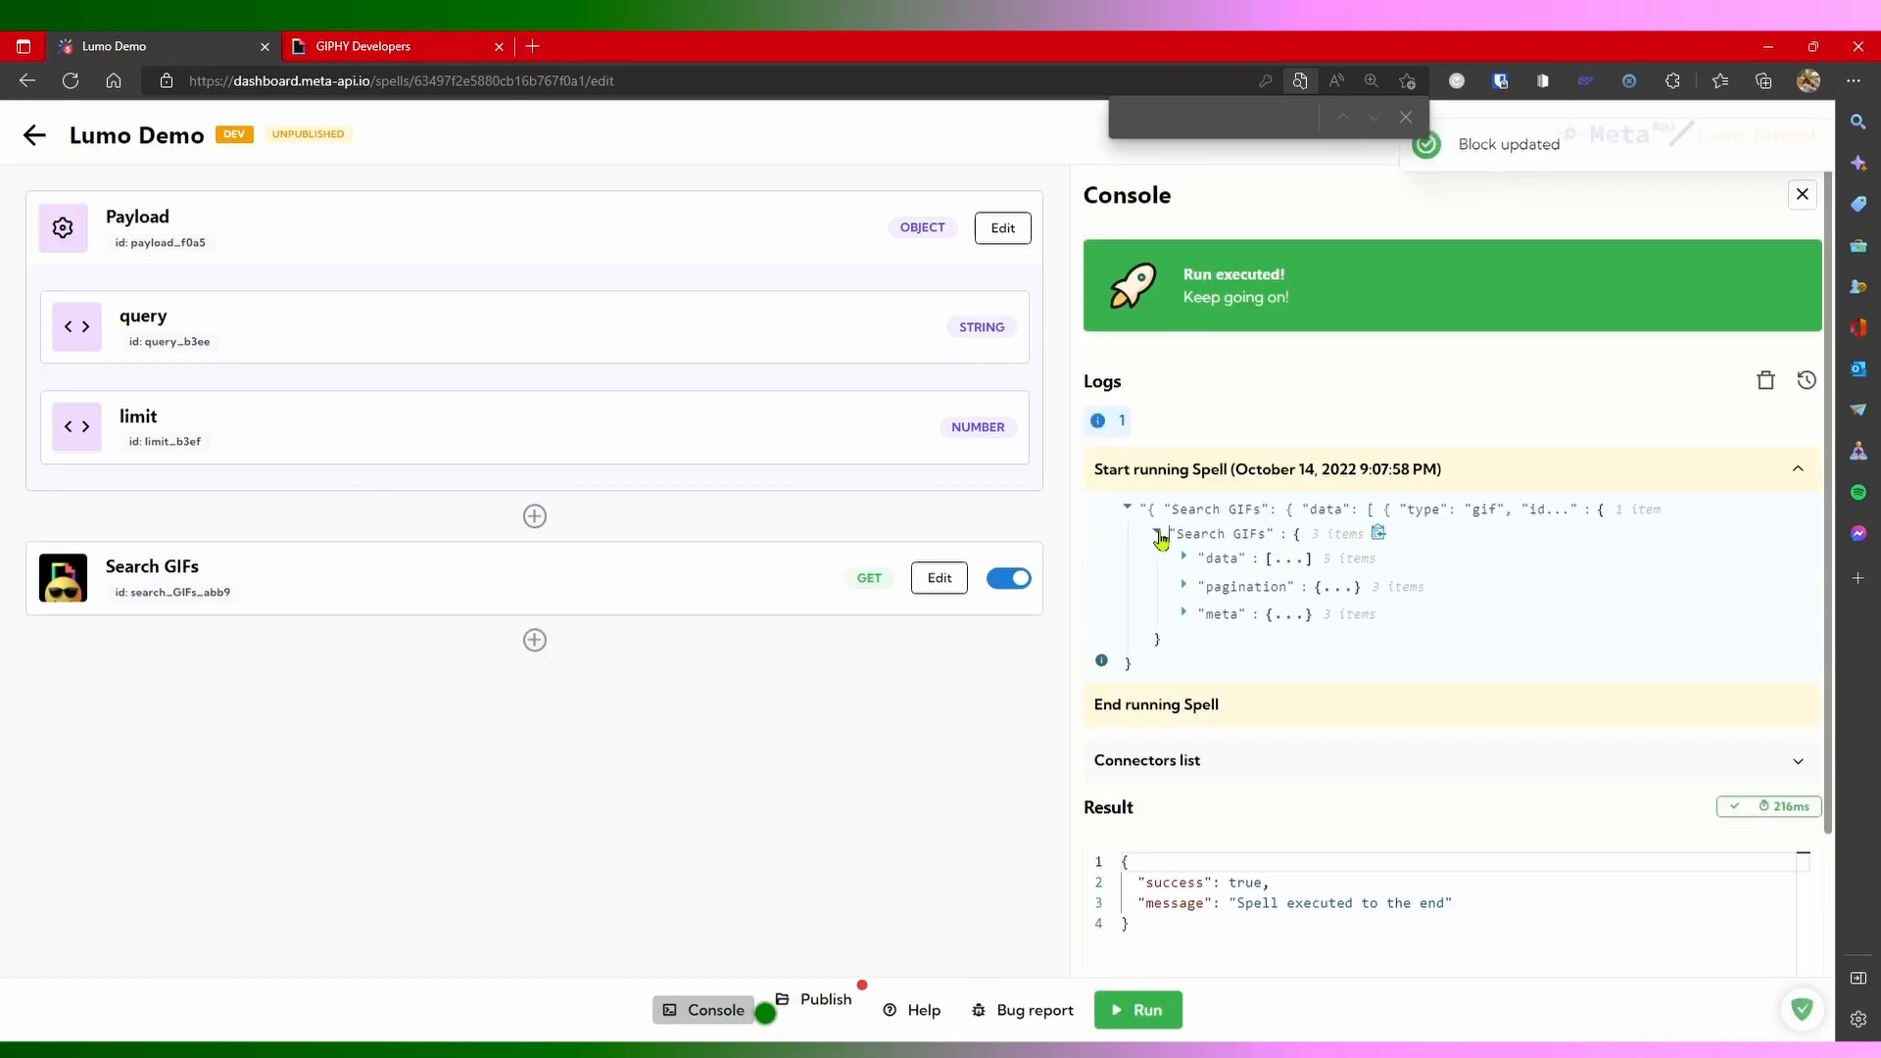
click(1182, 560)
scroll(1361, 715, down, 3)
drag(1327, 626, 1615, 627)
drag(1469, 625, 766, 46)
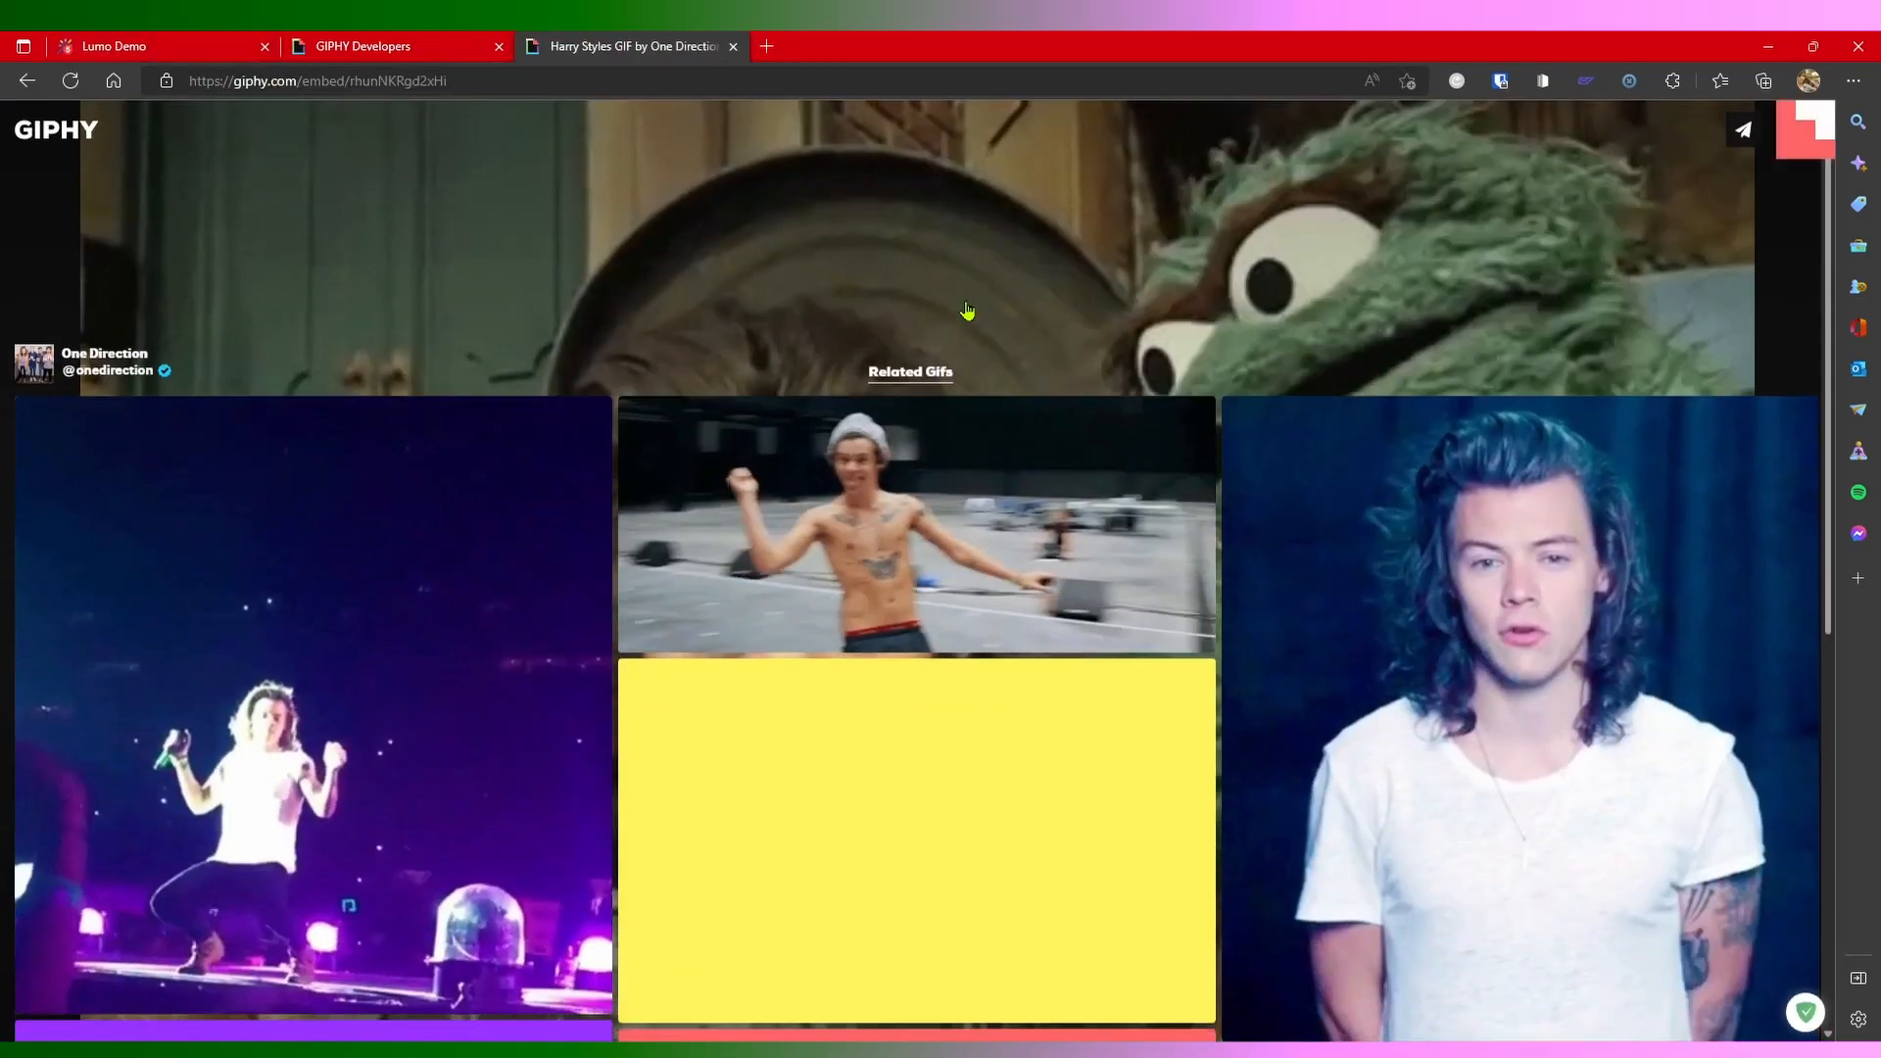
key(ctrl+w)
Step: View the GIF at item 2's embed URL from the logged data in a separate tab and return to the spell editor
click(1159, 340)
click(1155, 475)
click(1155, 476)
click(1161, 403)
click(1190, 368)
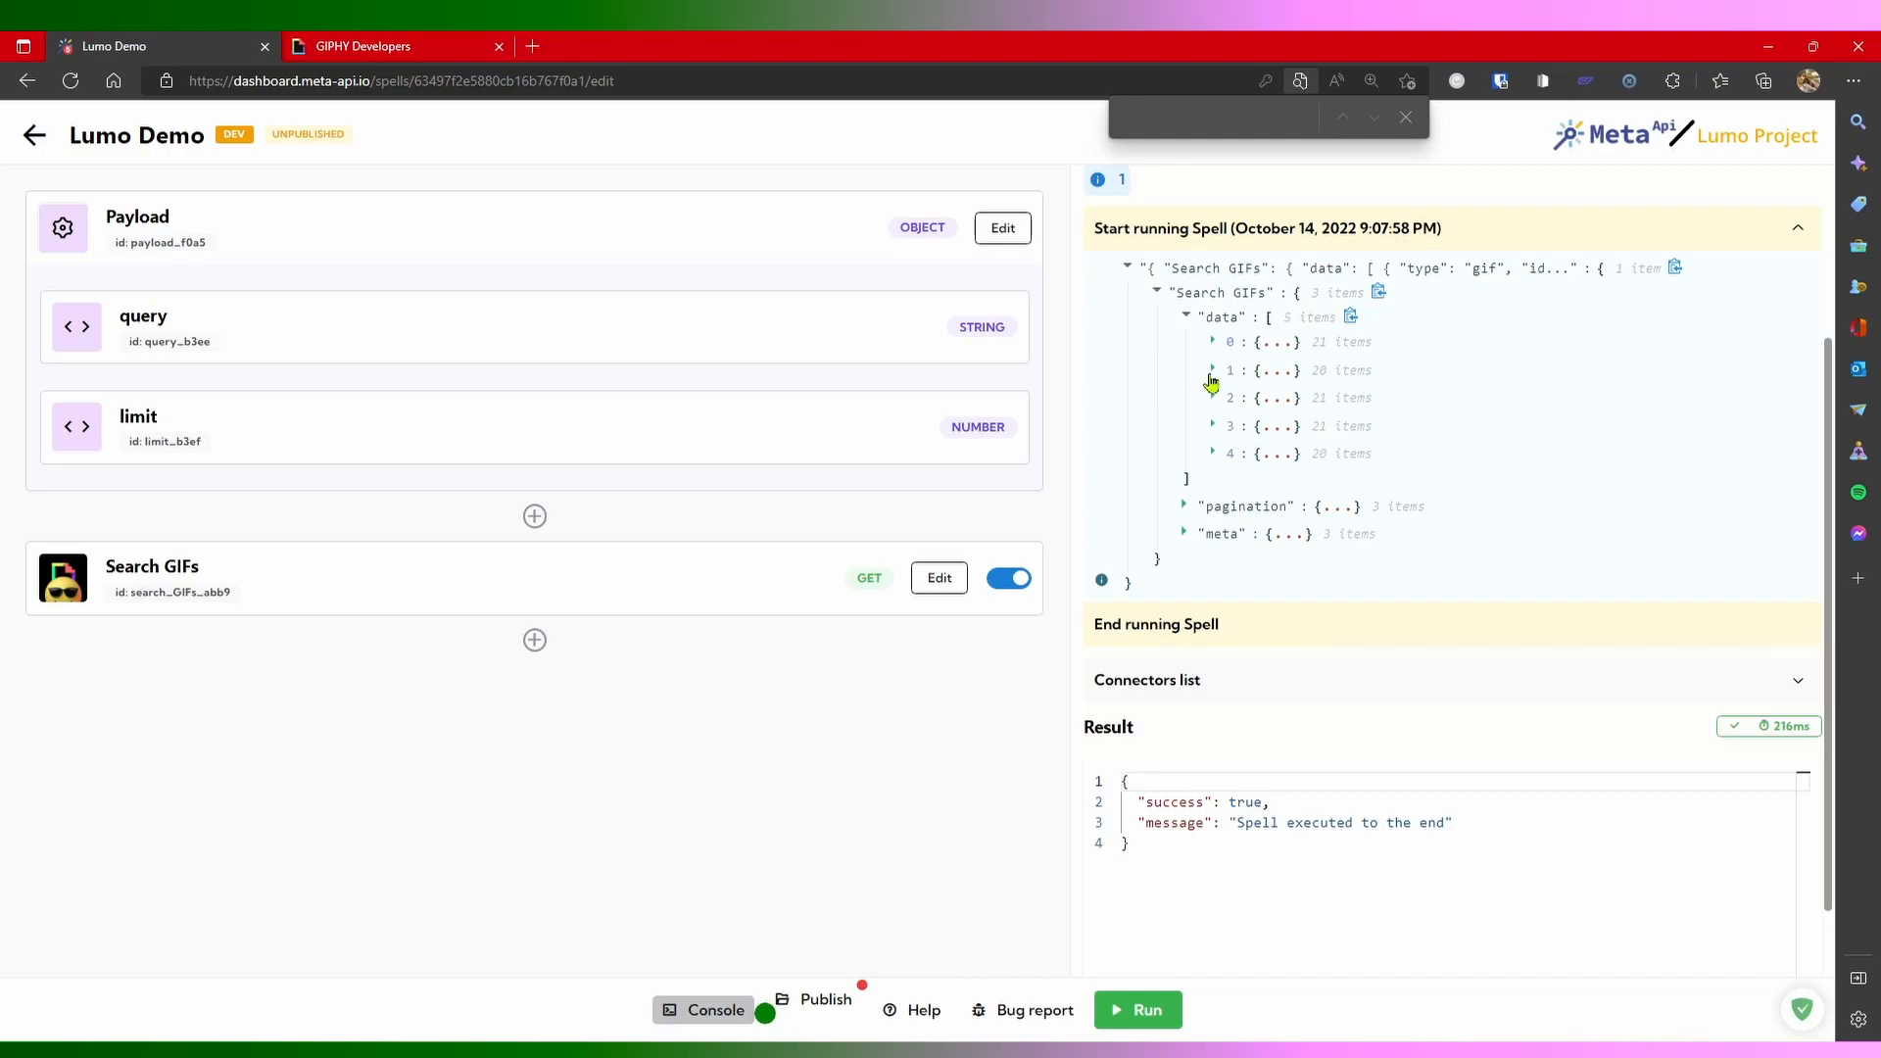
click(1212, 372)
click(1640, 642)
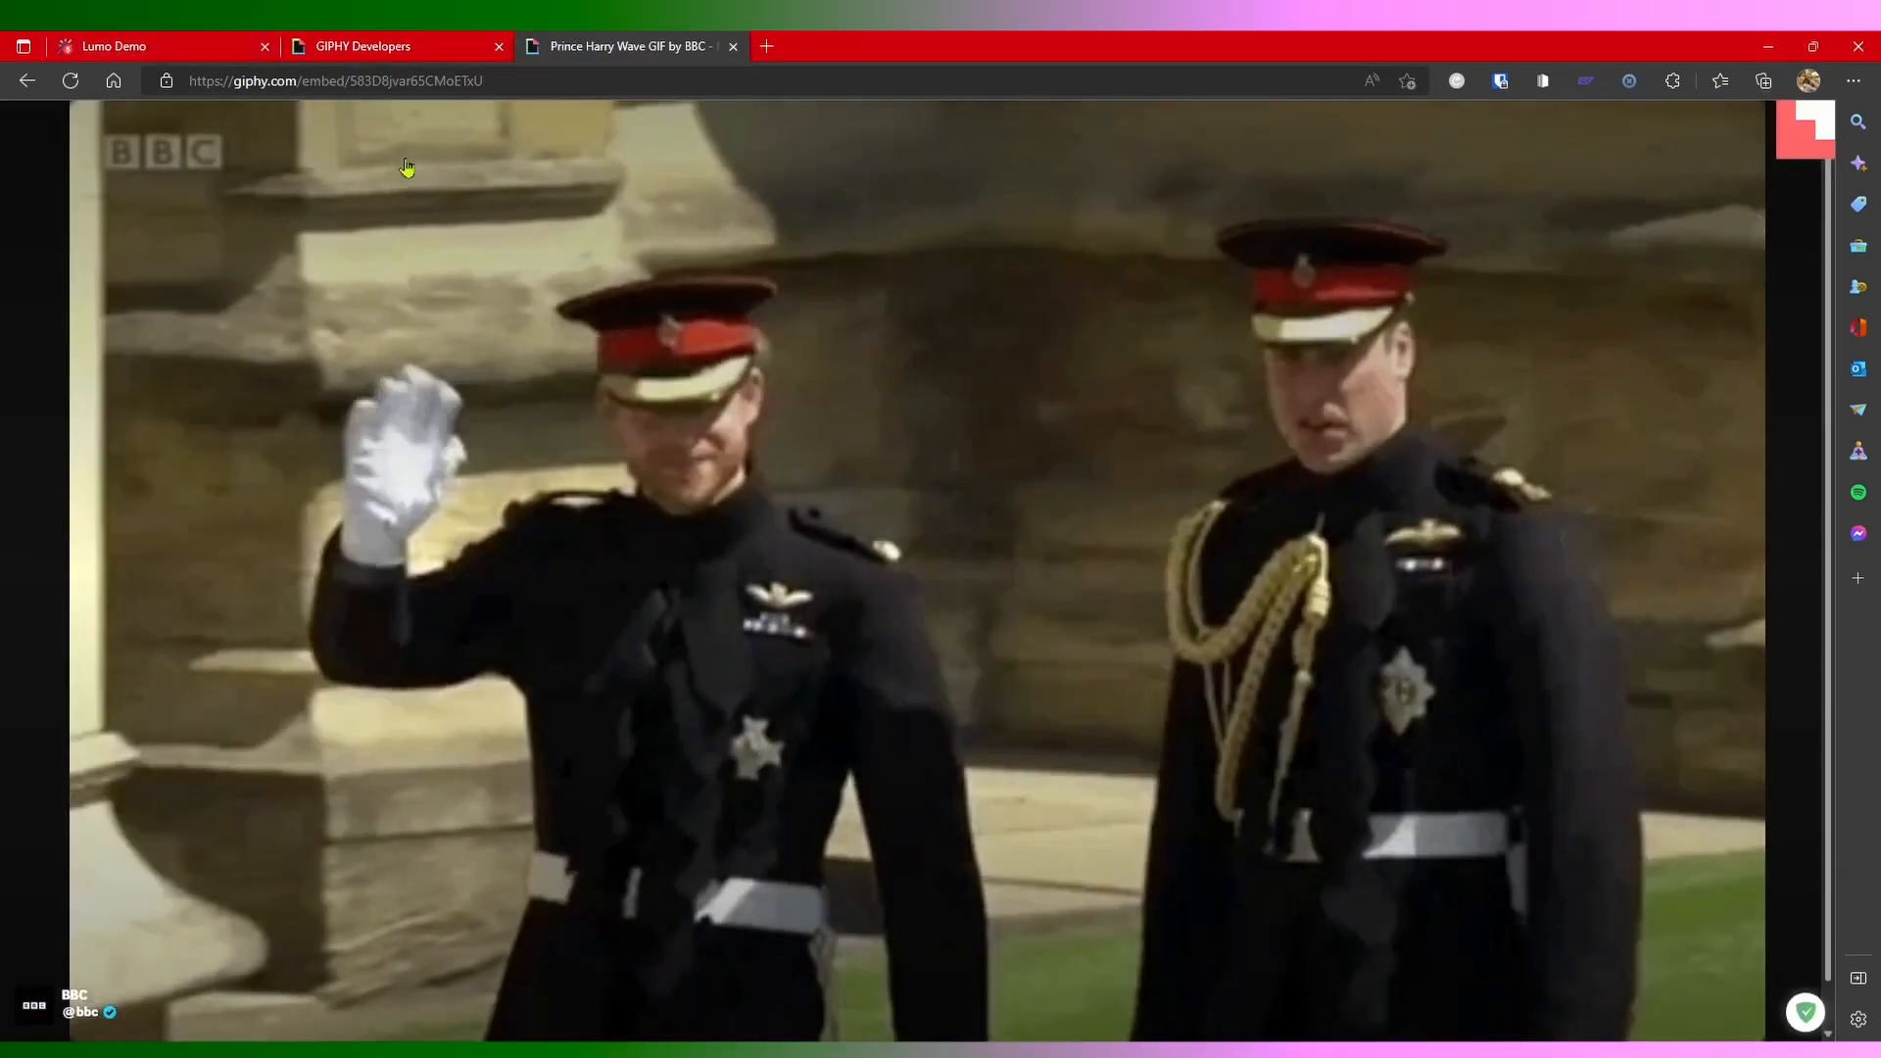
click(113, 46)
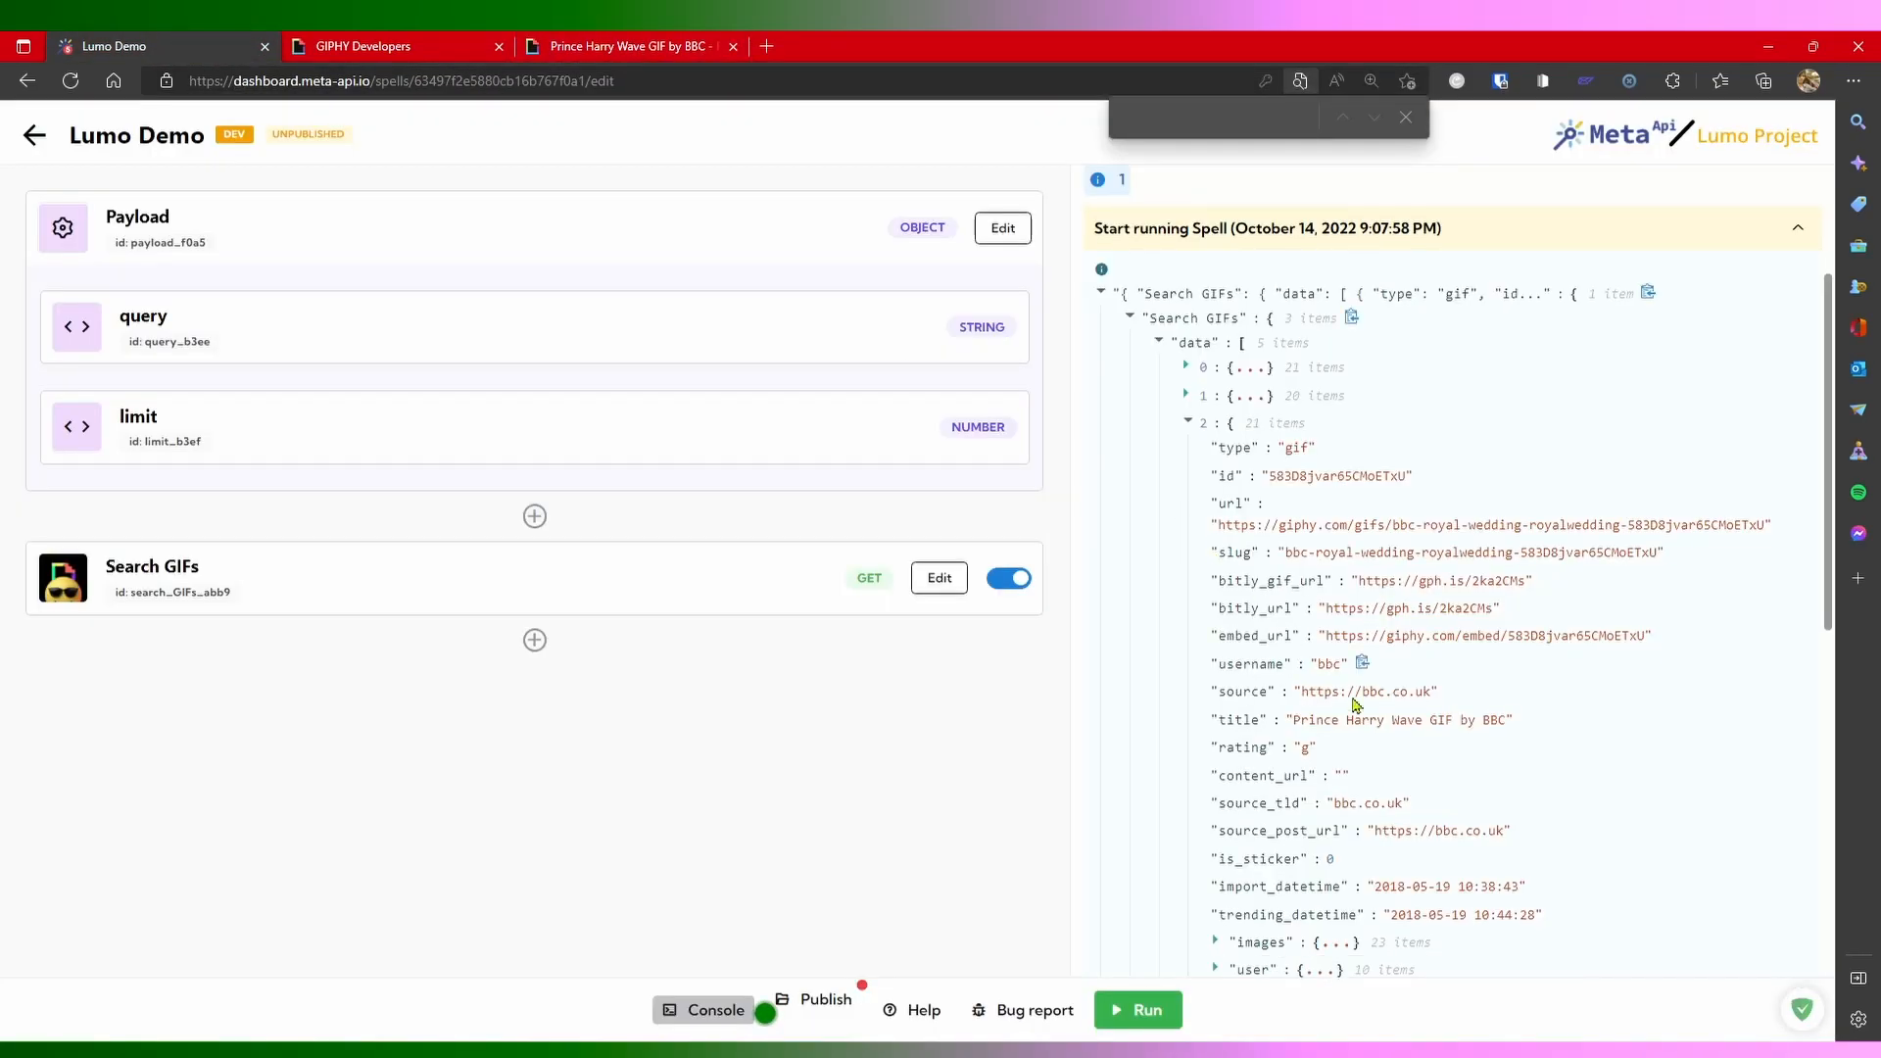
drag(1314, 721, 1507, 723)
scroll(1430, 588, down, 3)
scroll(1431, 471, up, 1)
scroll(1391, 489, up, 3)
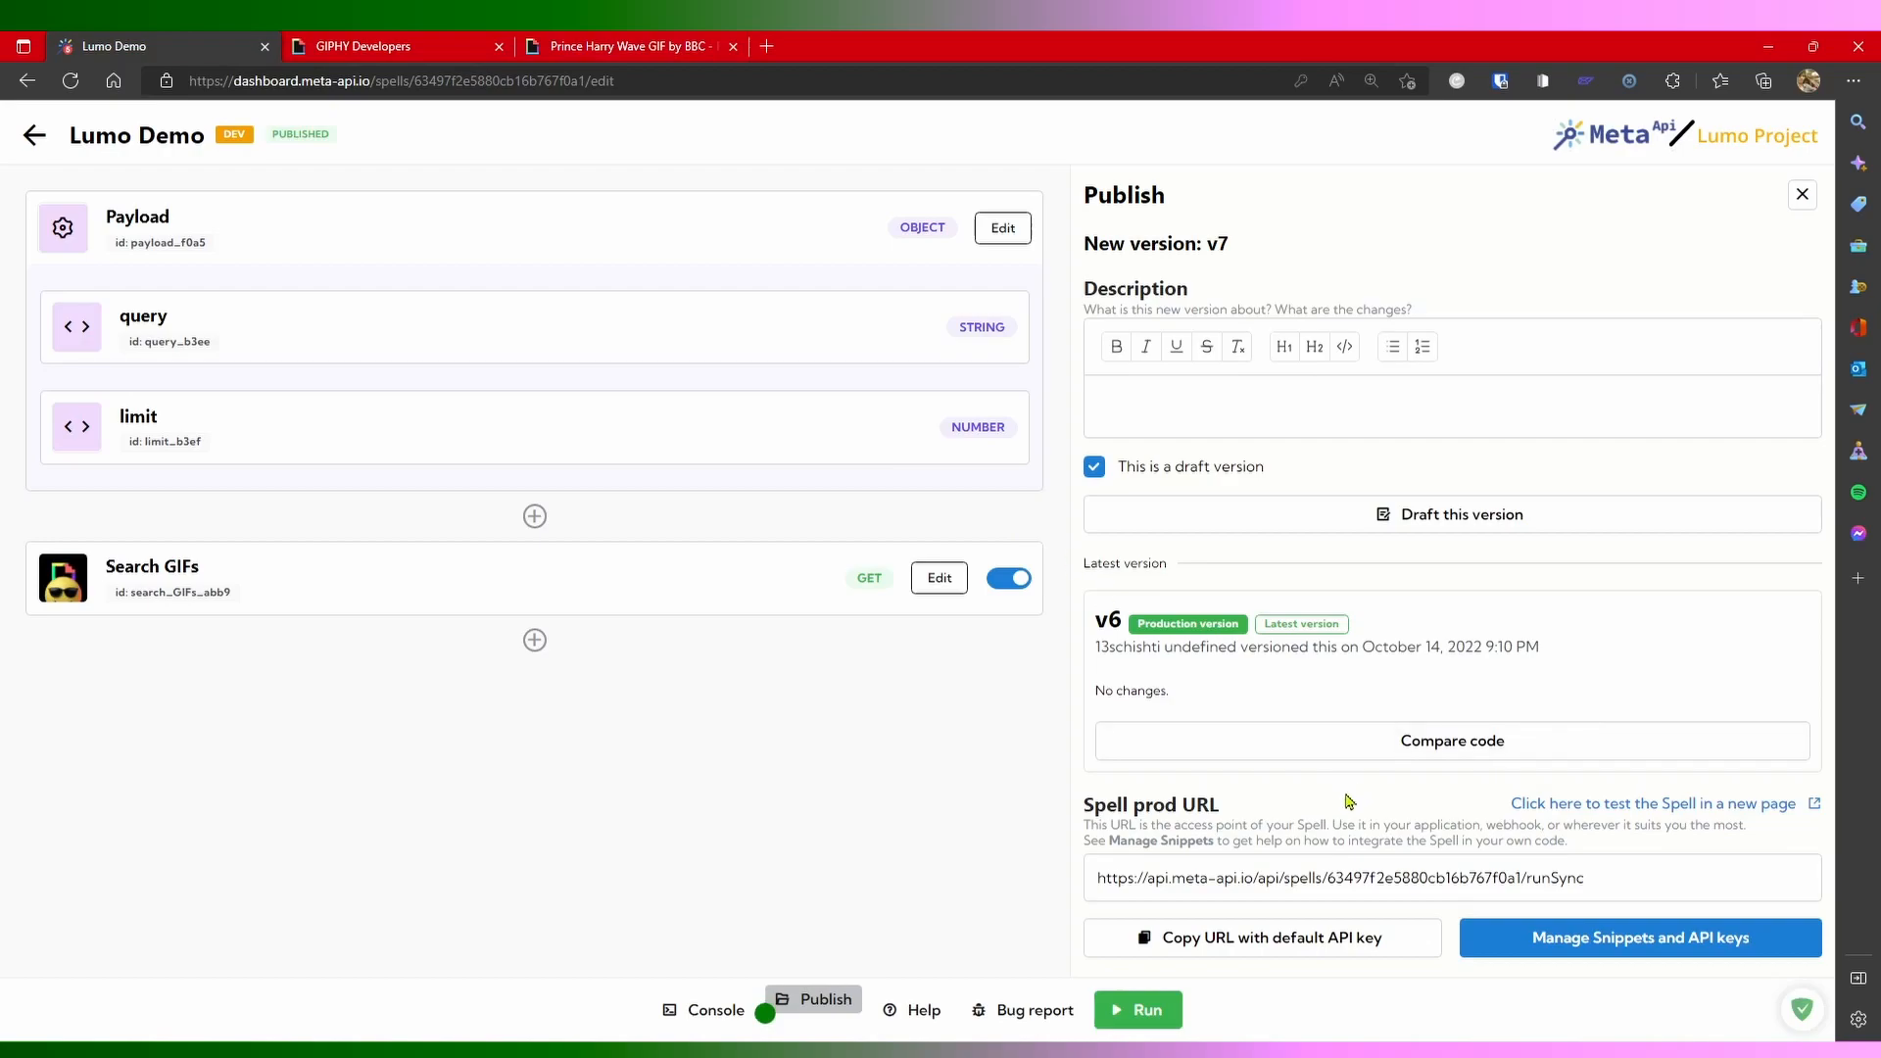
Step: Copy the spell's production URL with the default API key, load it in a new tab, and return to the spell editor
click(1313, 938)
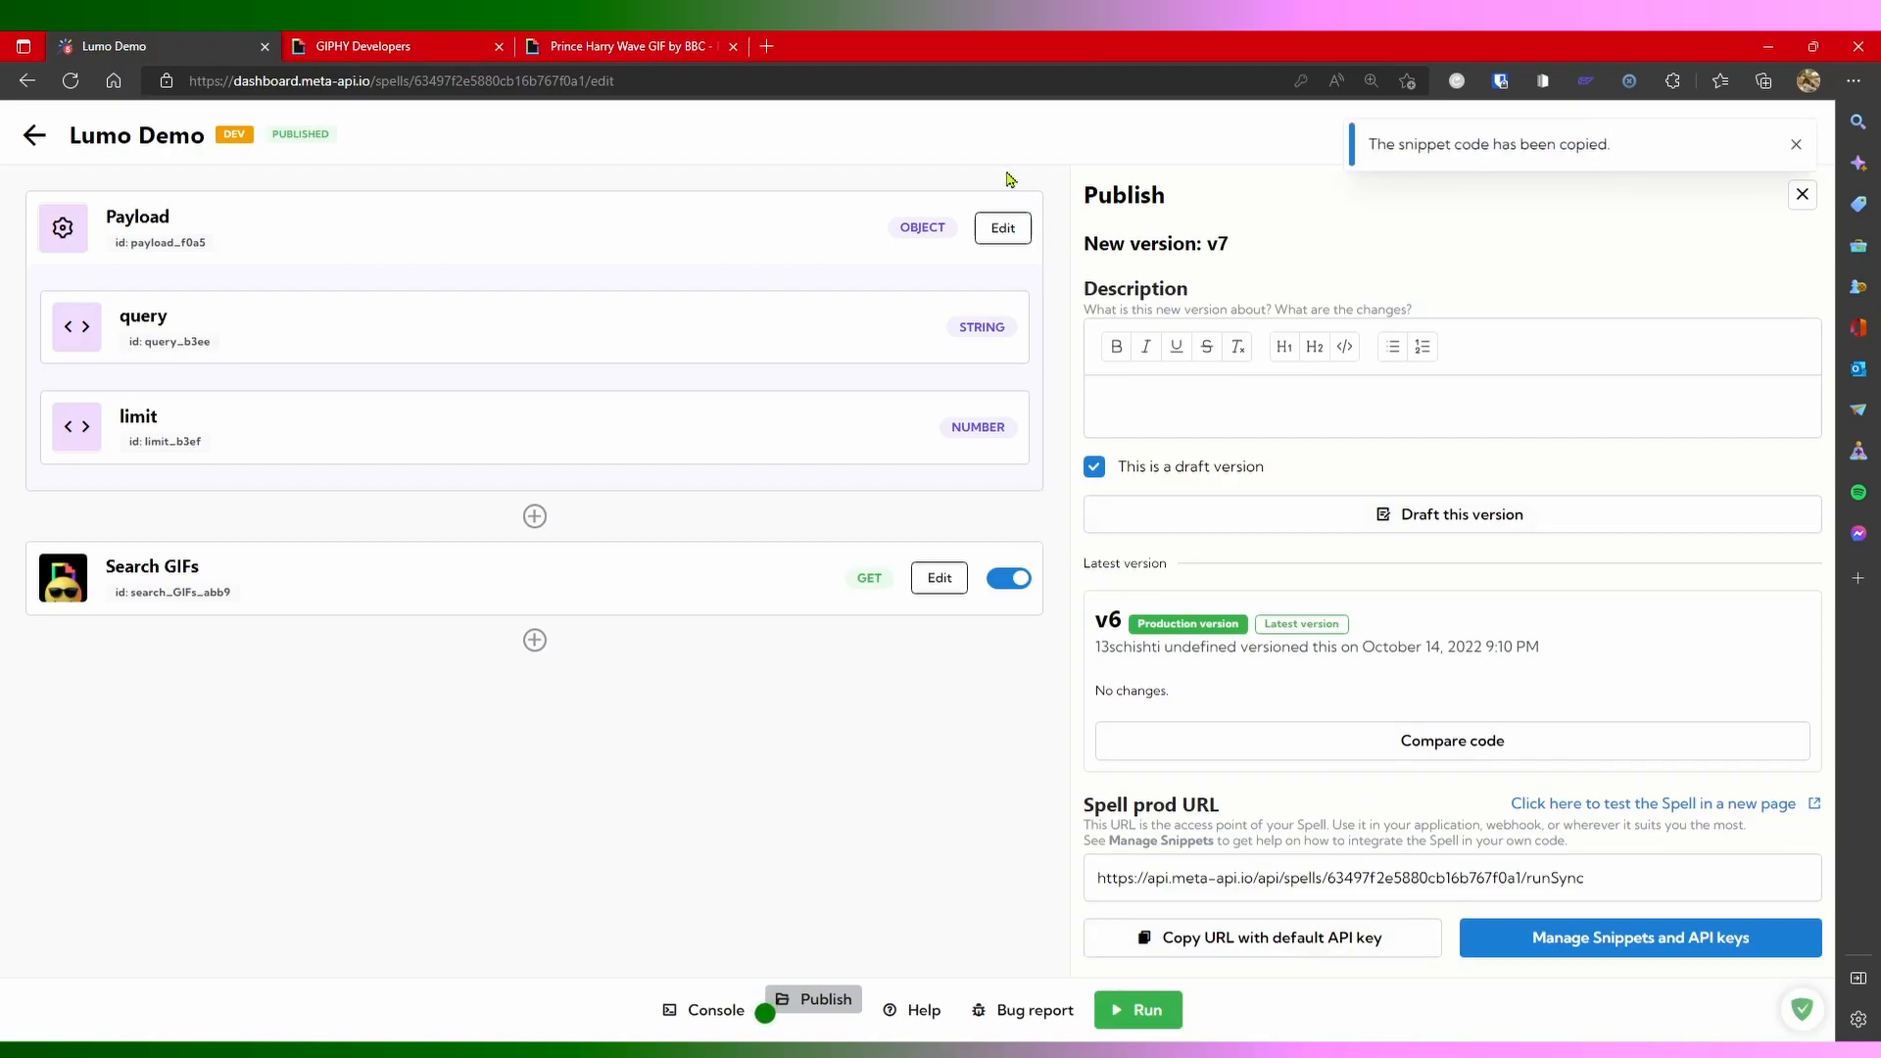
key(ctrl+t)
key(ctrl+v)
key(Return)
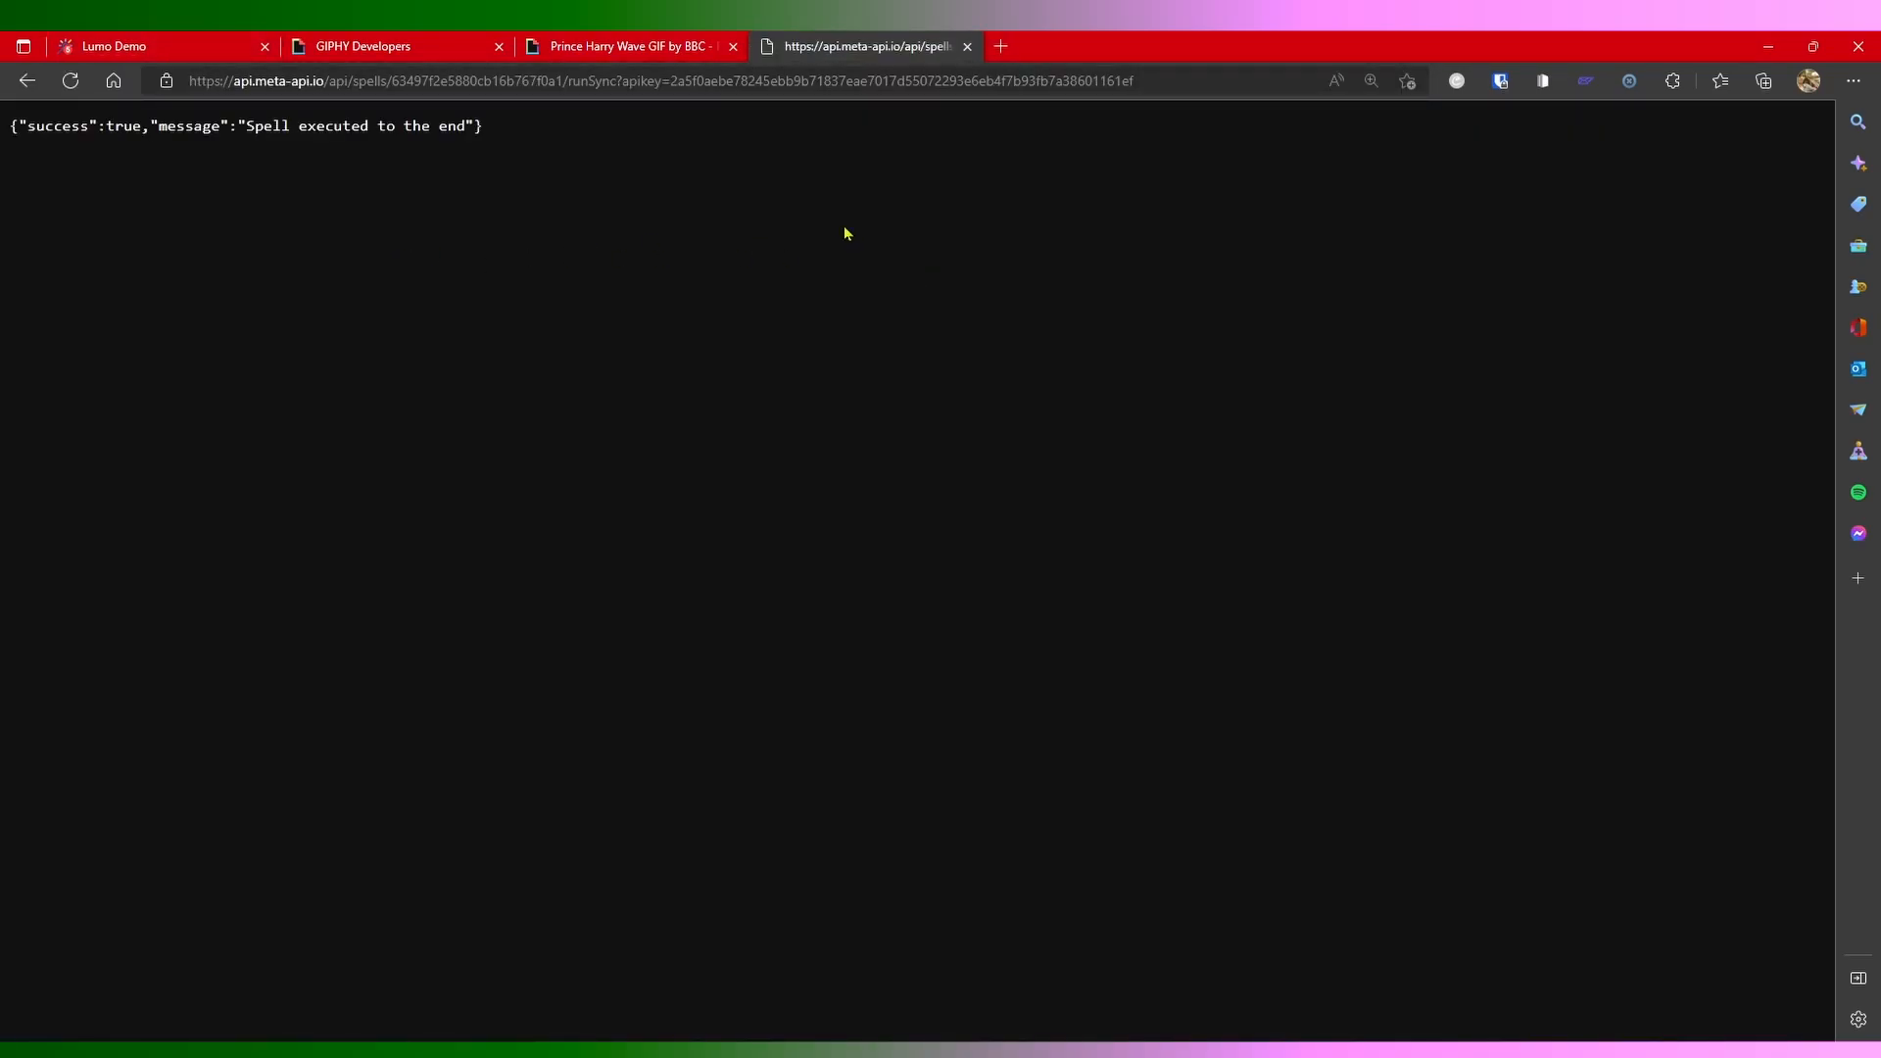
drag(526, 159, 130, 151)
click(239, 117)
key(ctrl+1)
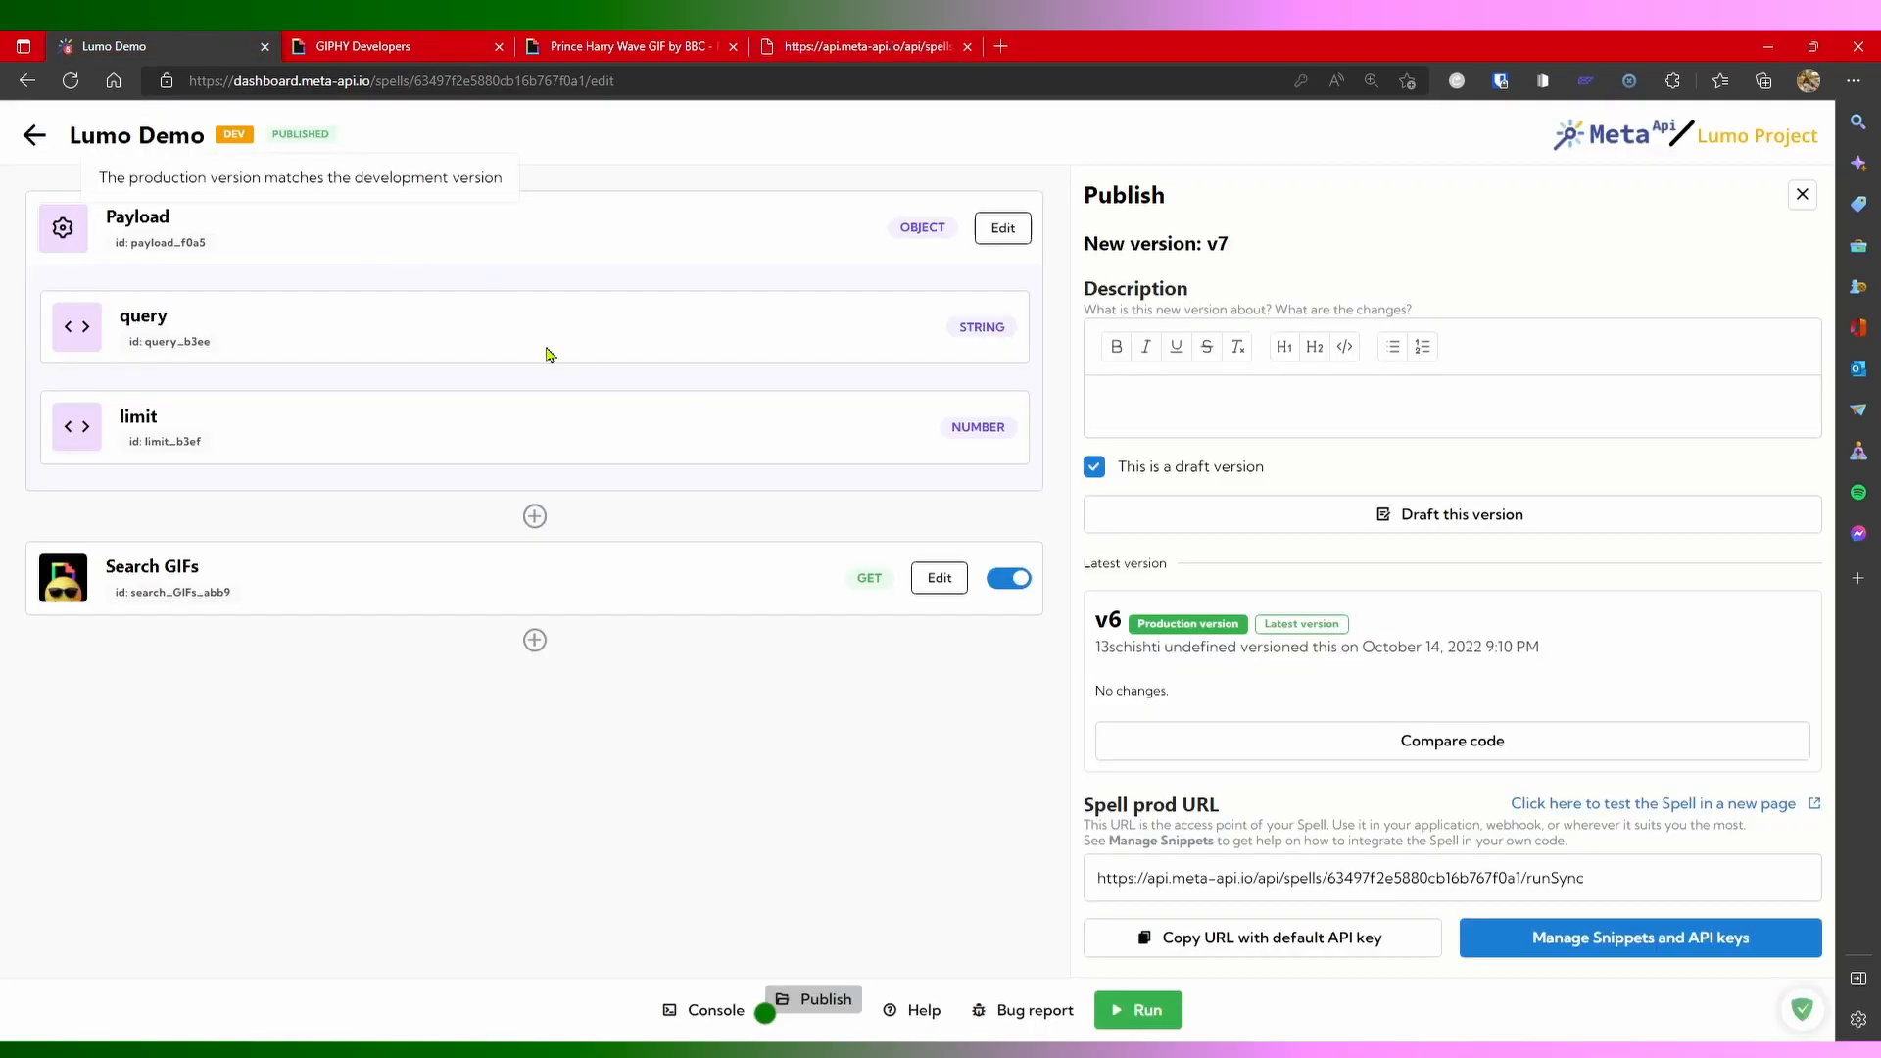
Step: Add an End block after Search GIFs that returns the Search GIFs variable, and save the block
click(534, 640)
click(658, 588)
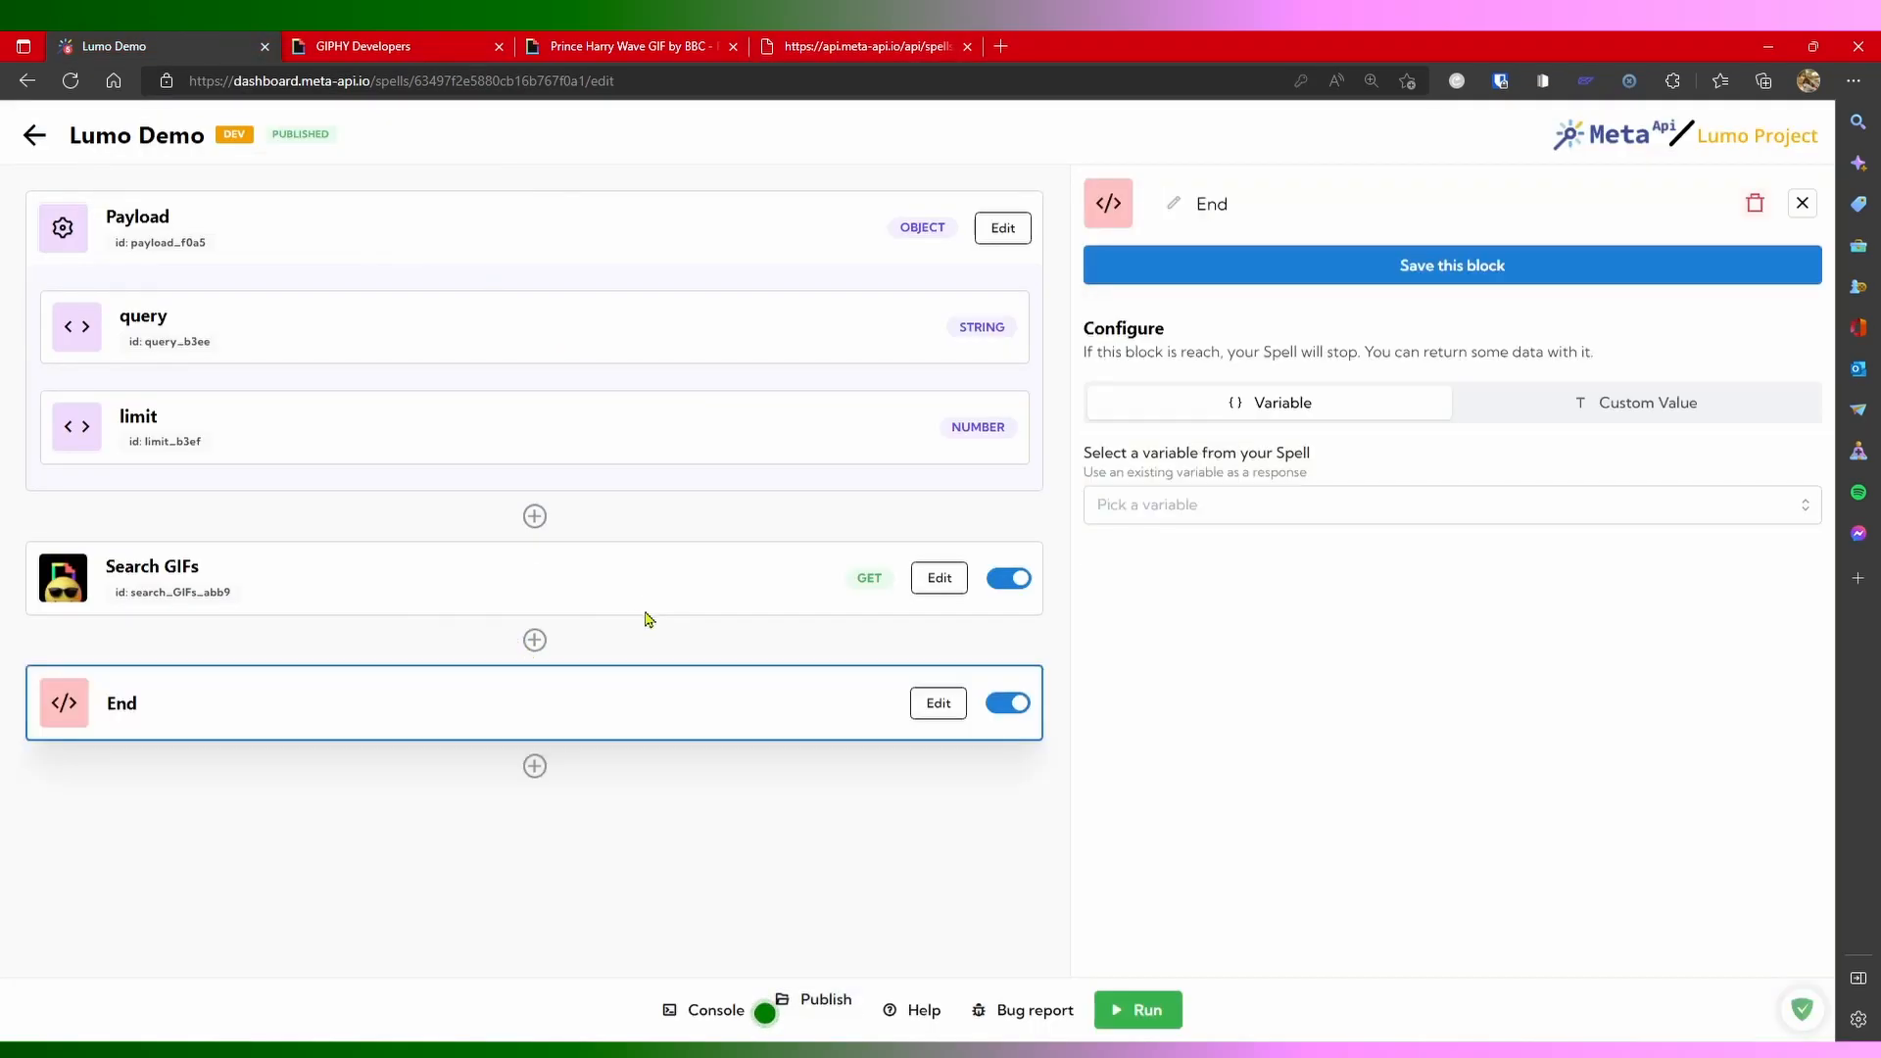
click(1220, 505)
click(1189, 676)
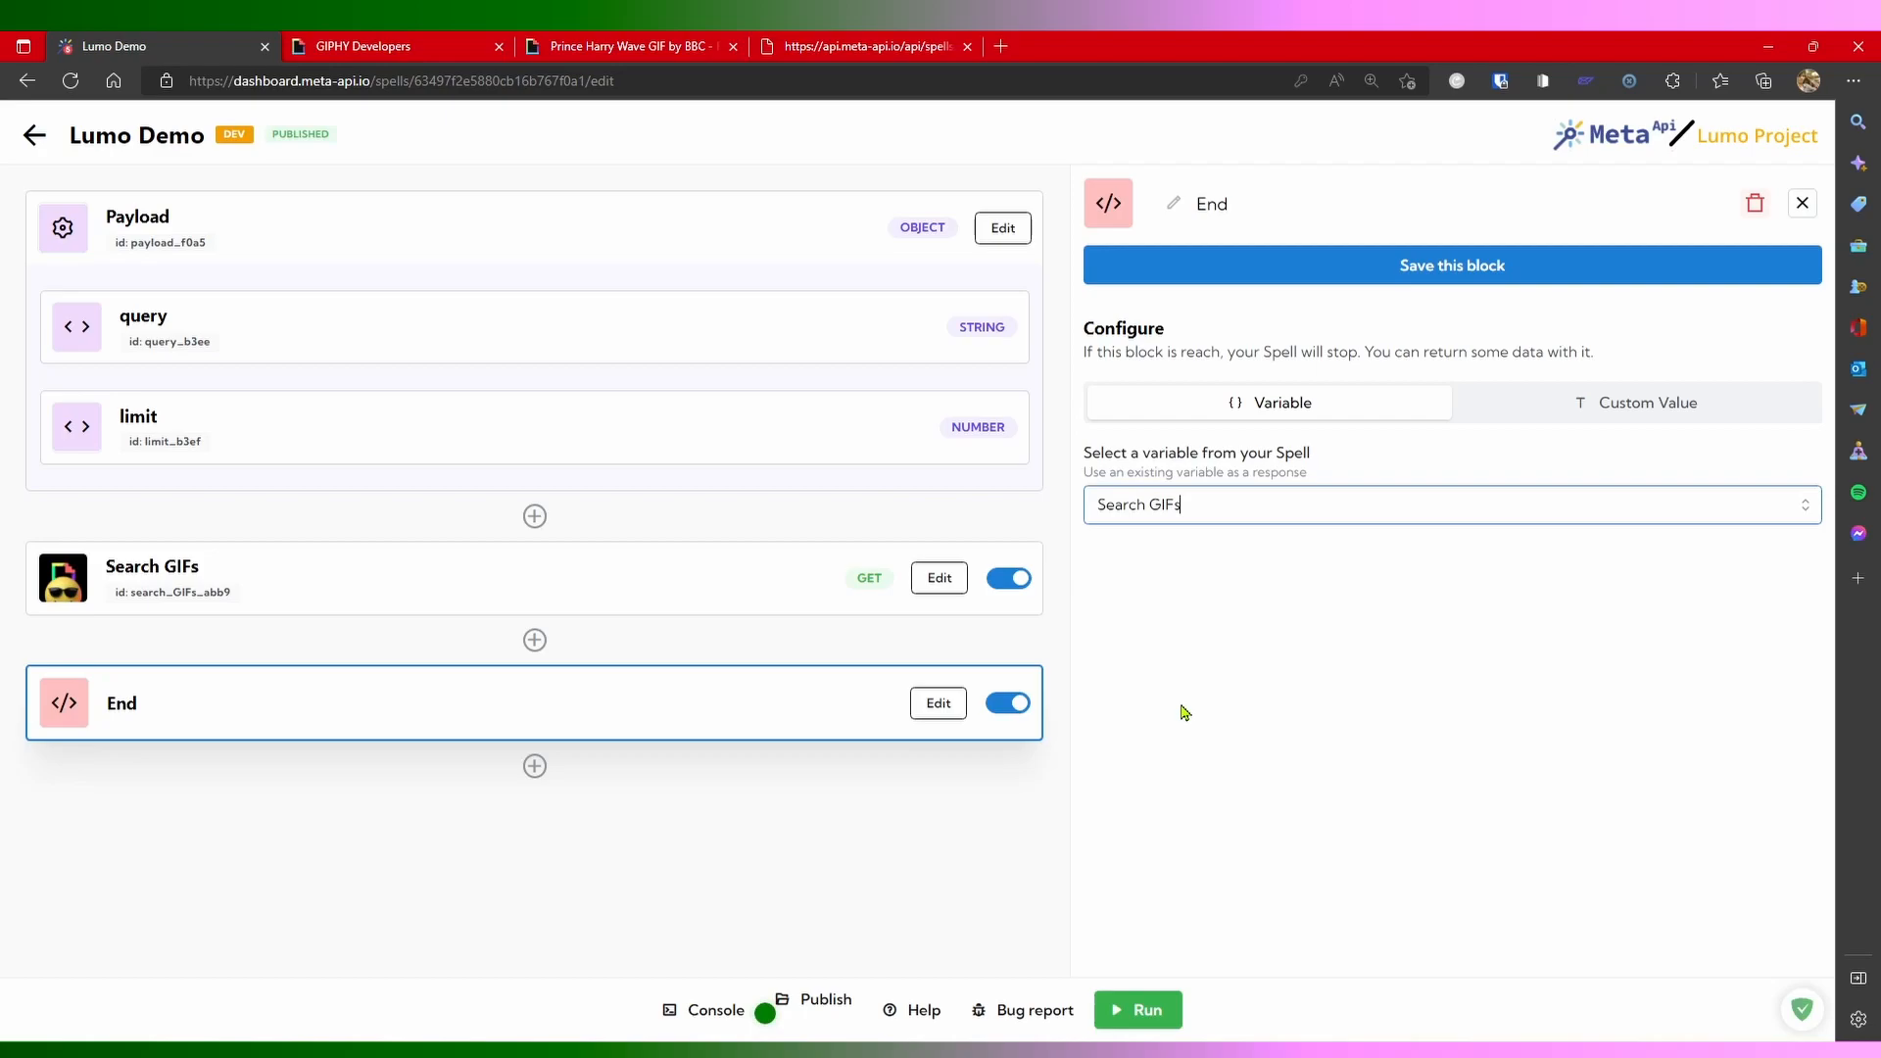
click(1428, 278)
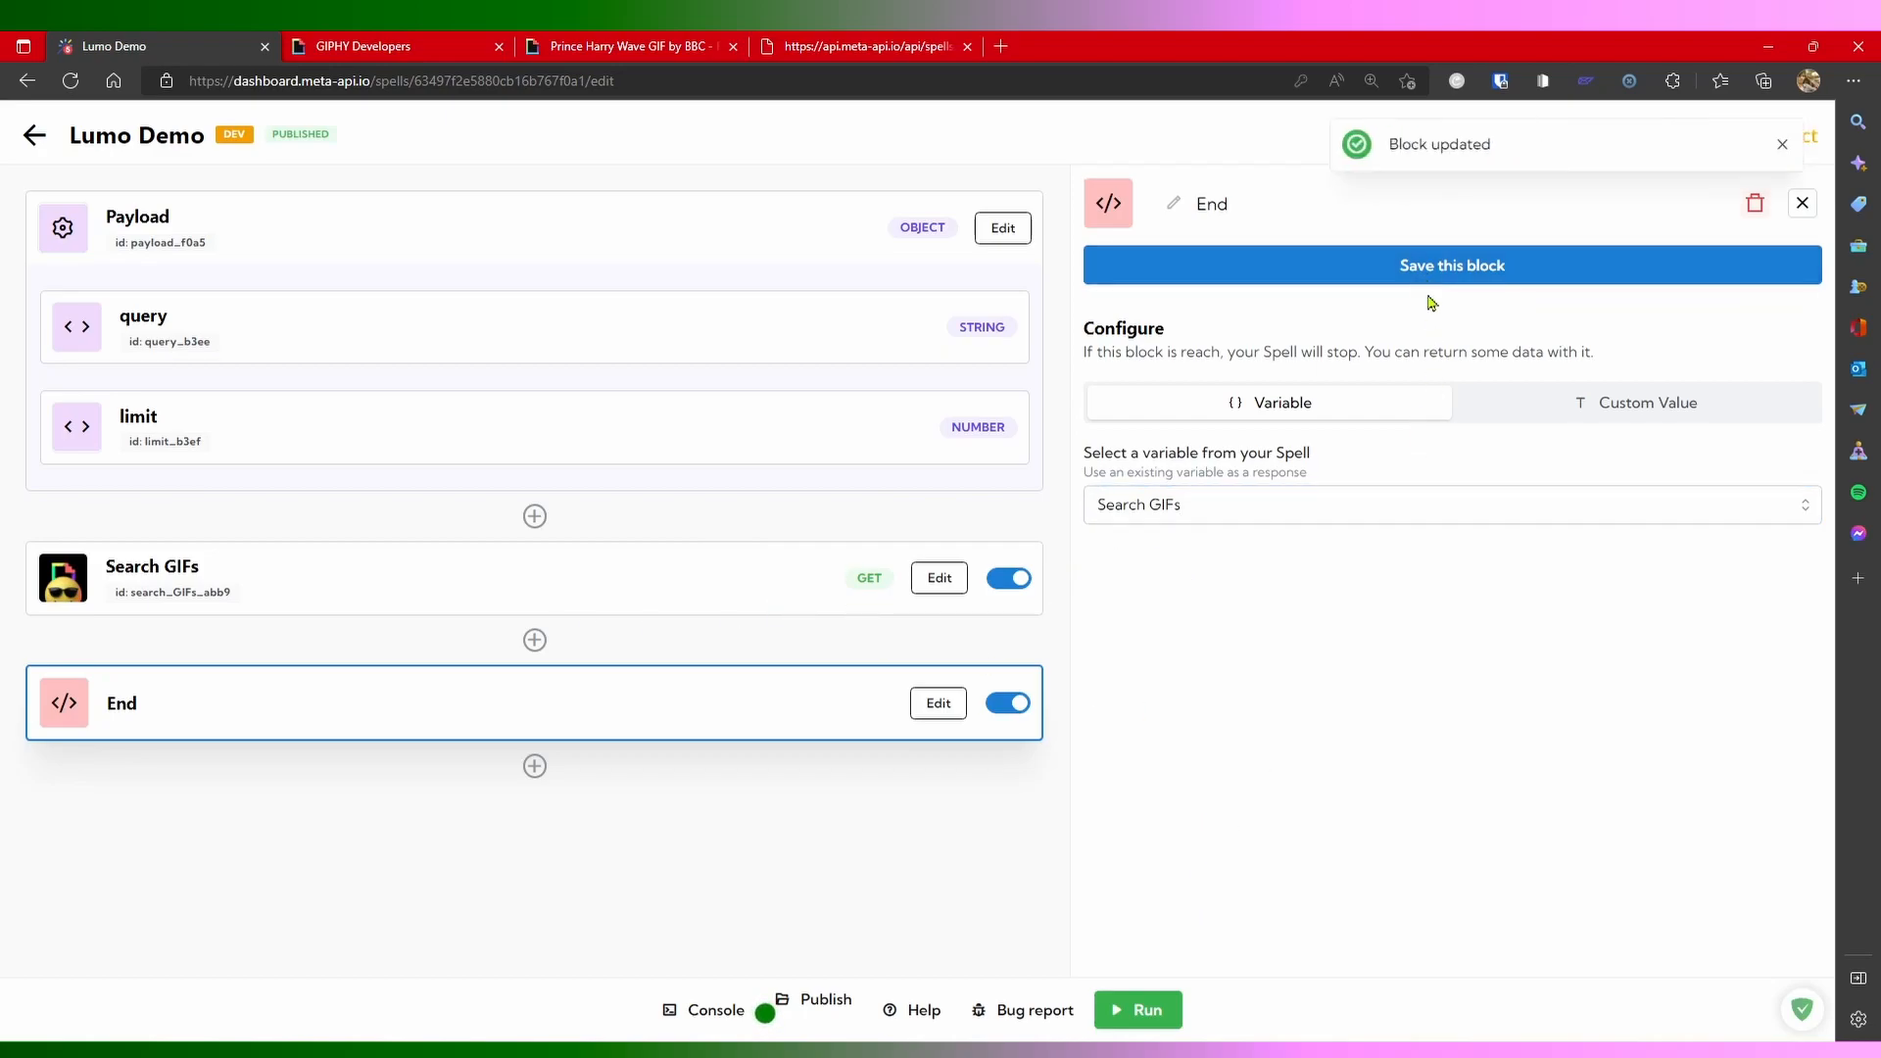
Step: Create version v7 of the spell and promote it to production
click(813, 1000)
click(1578, 510)
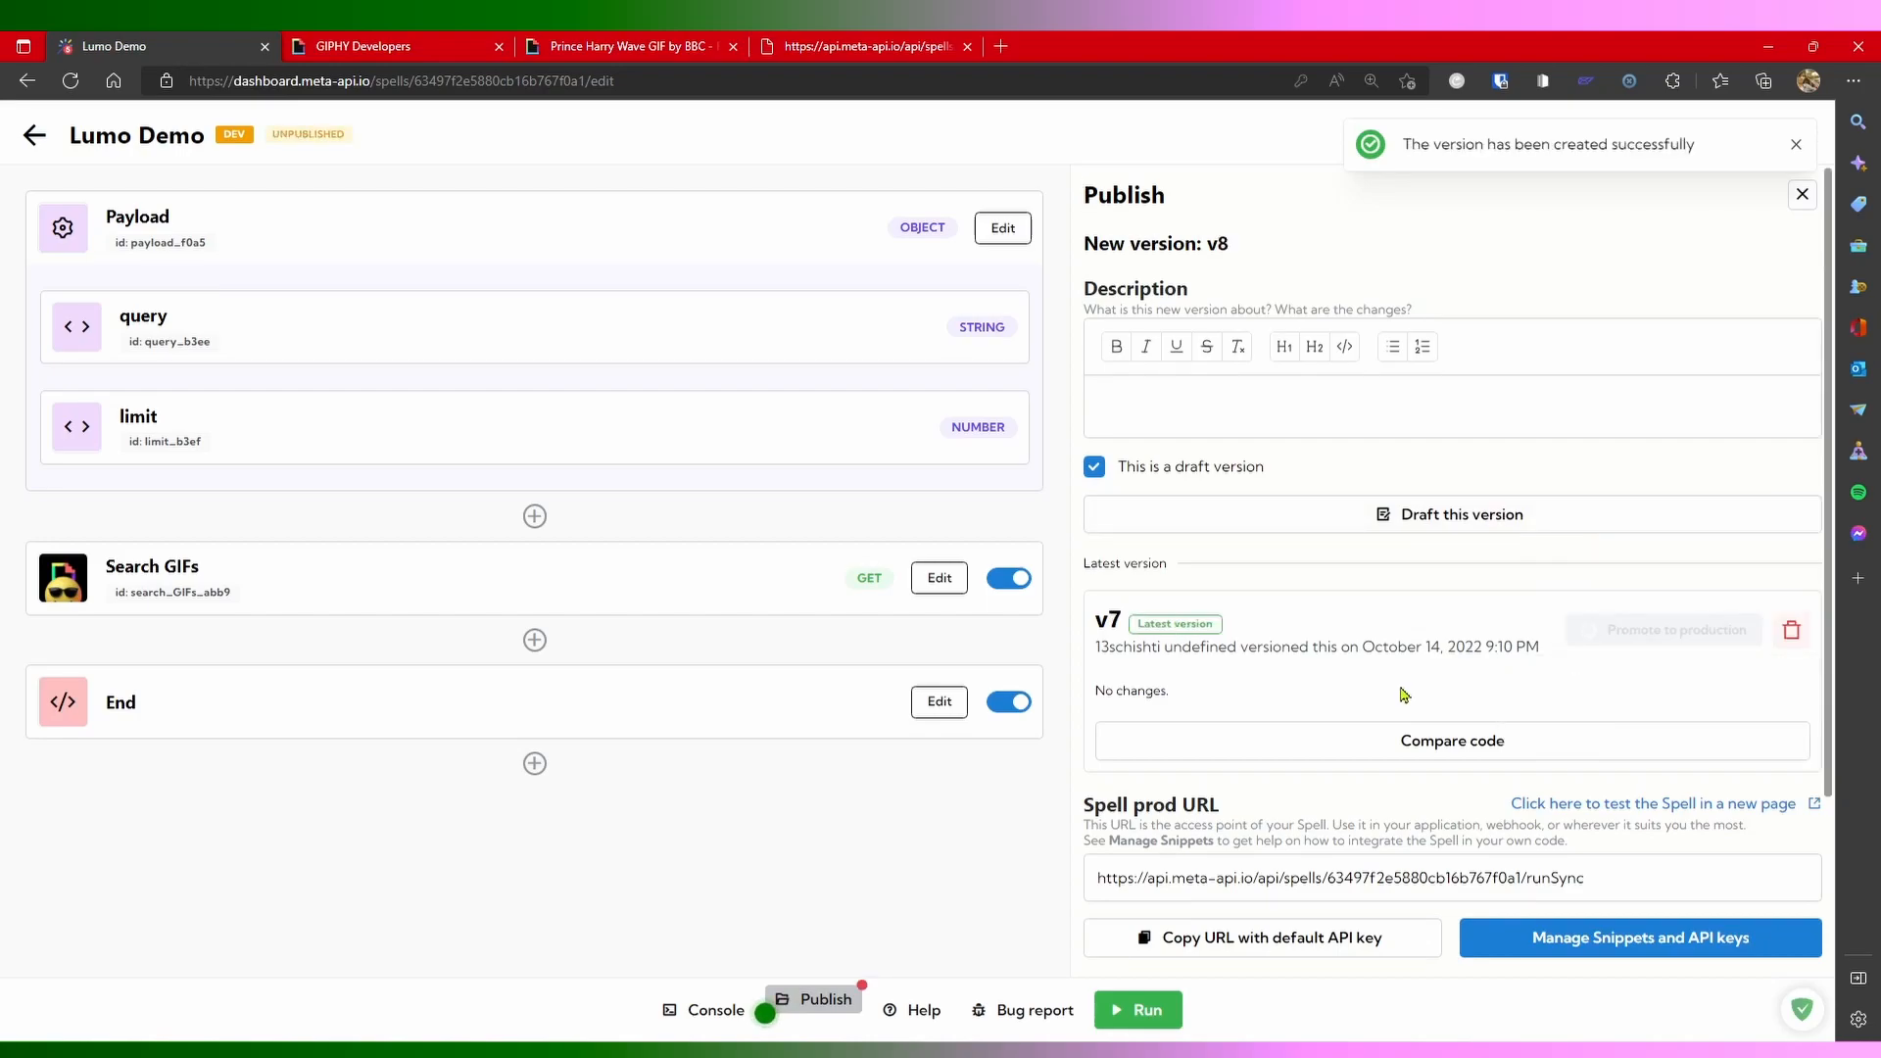
click(1327, 877)
Step: Call the production URL in its browser tab again with &query=hello&limit=5 appended
click(866, 43)
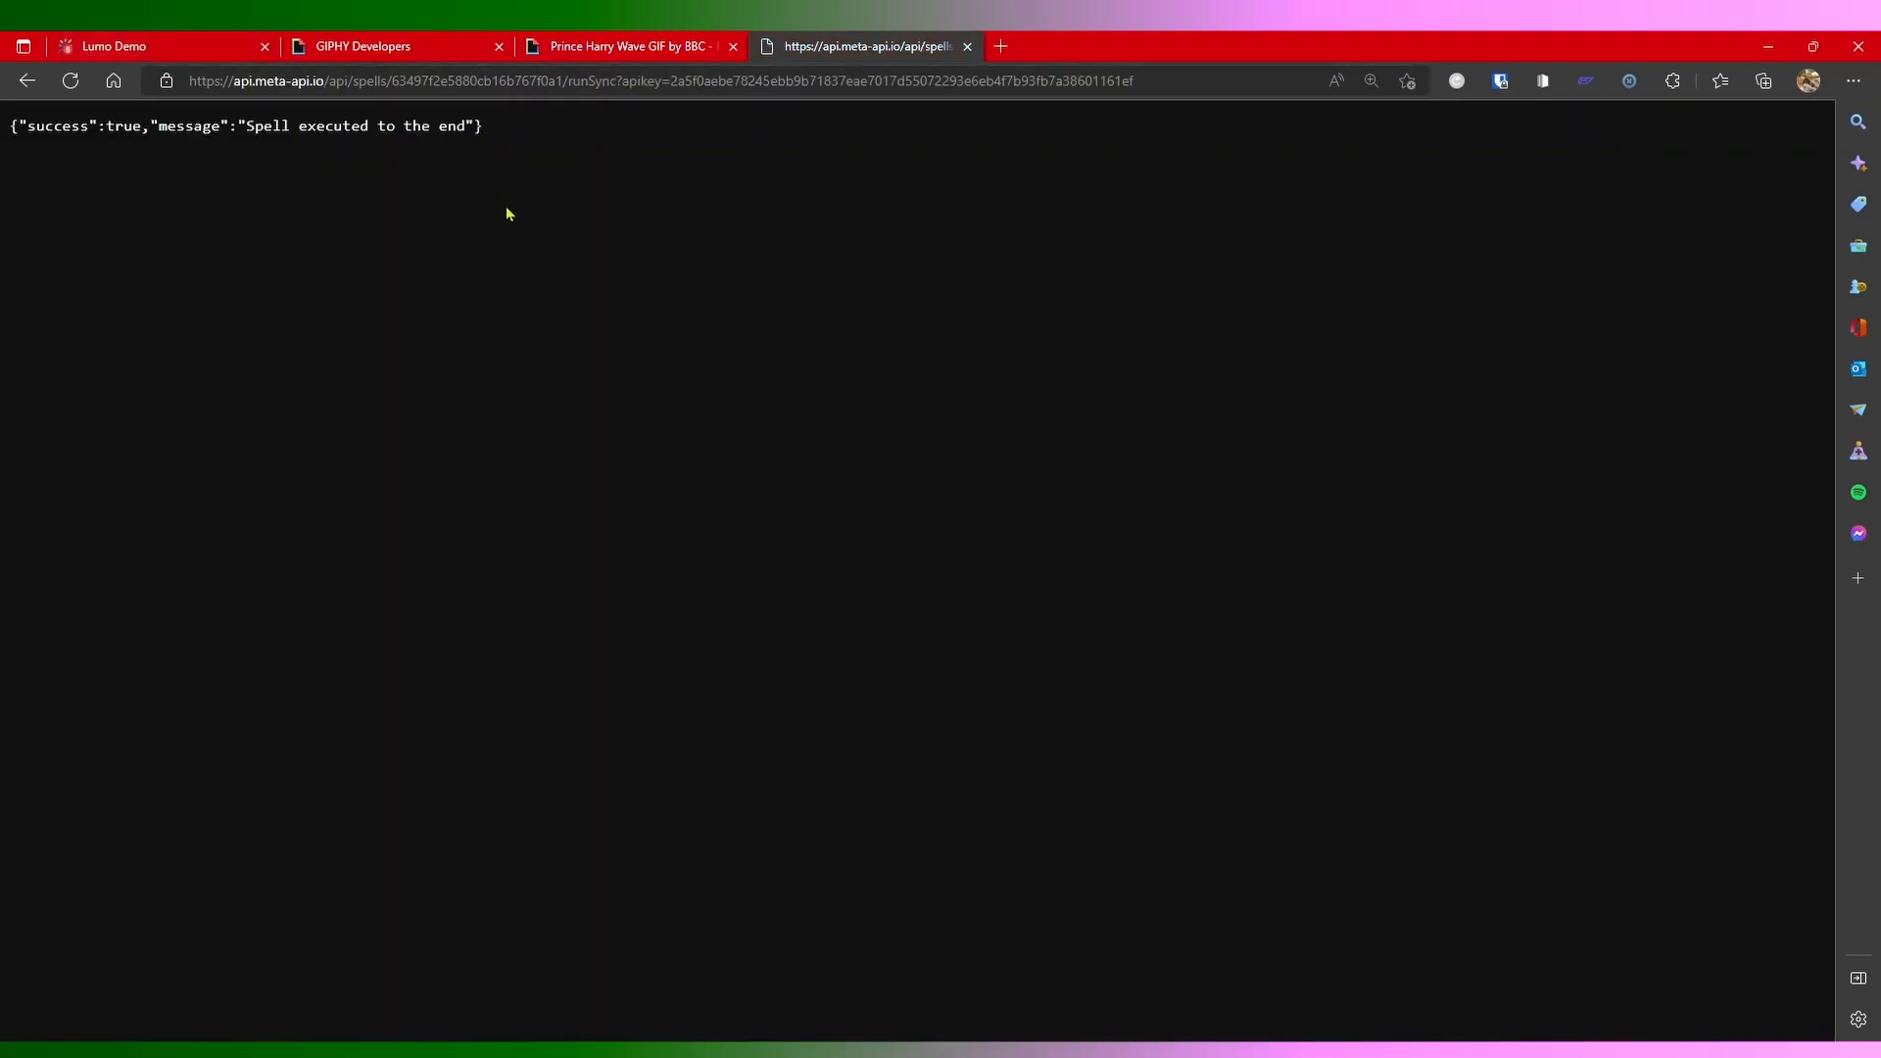
click(539, 86)
text(&query)
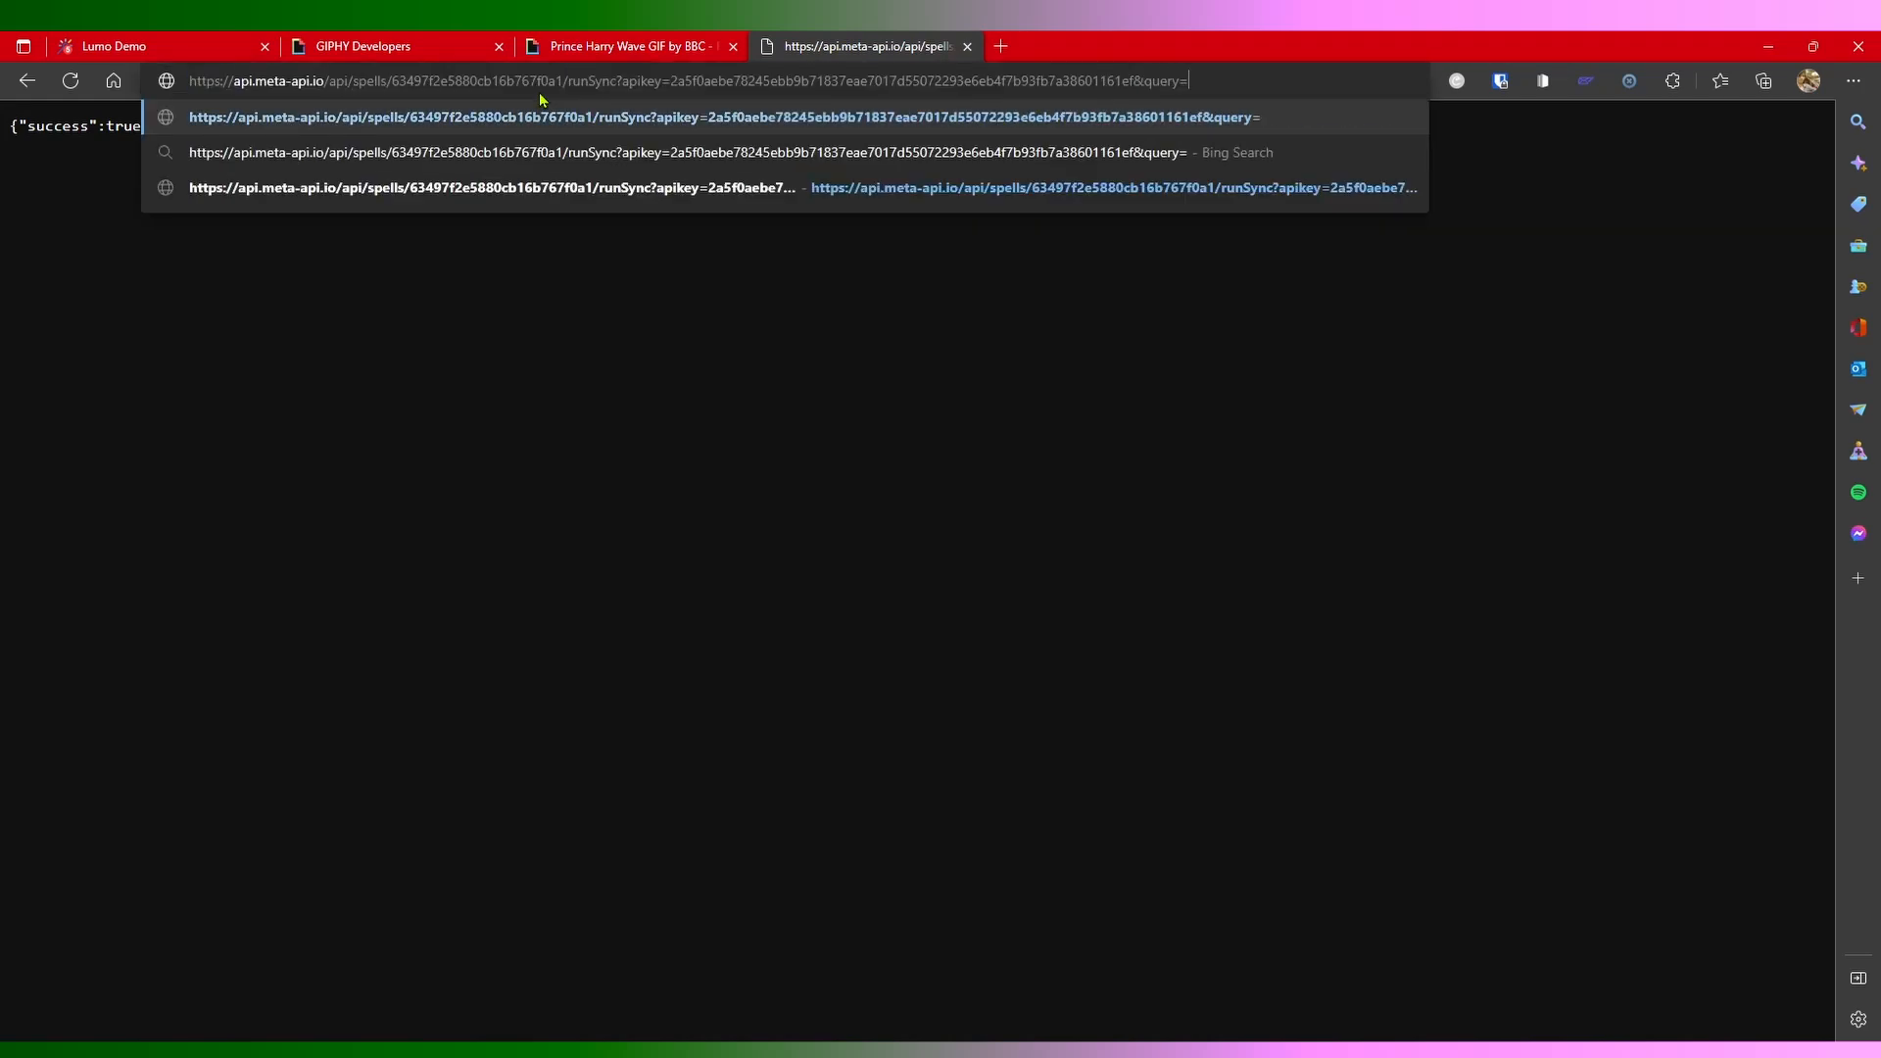
text(=hello&limit=5)
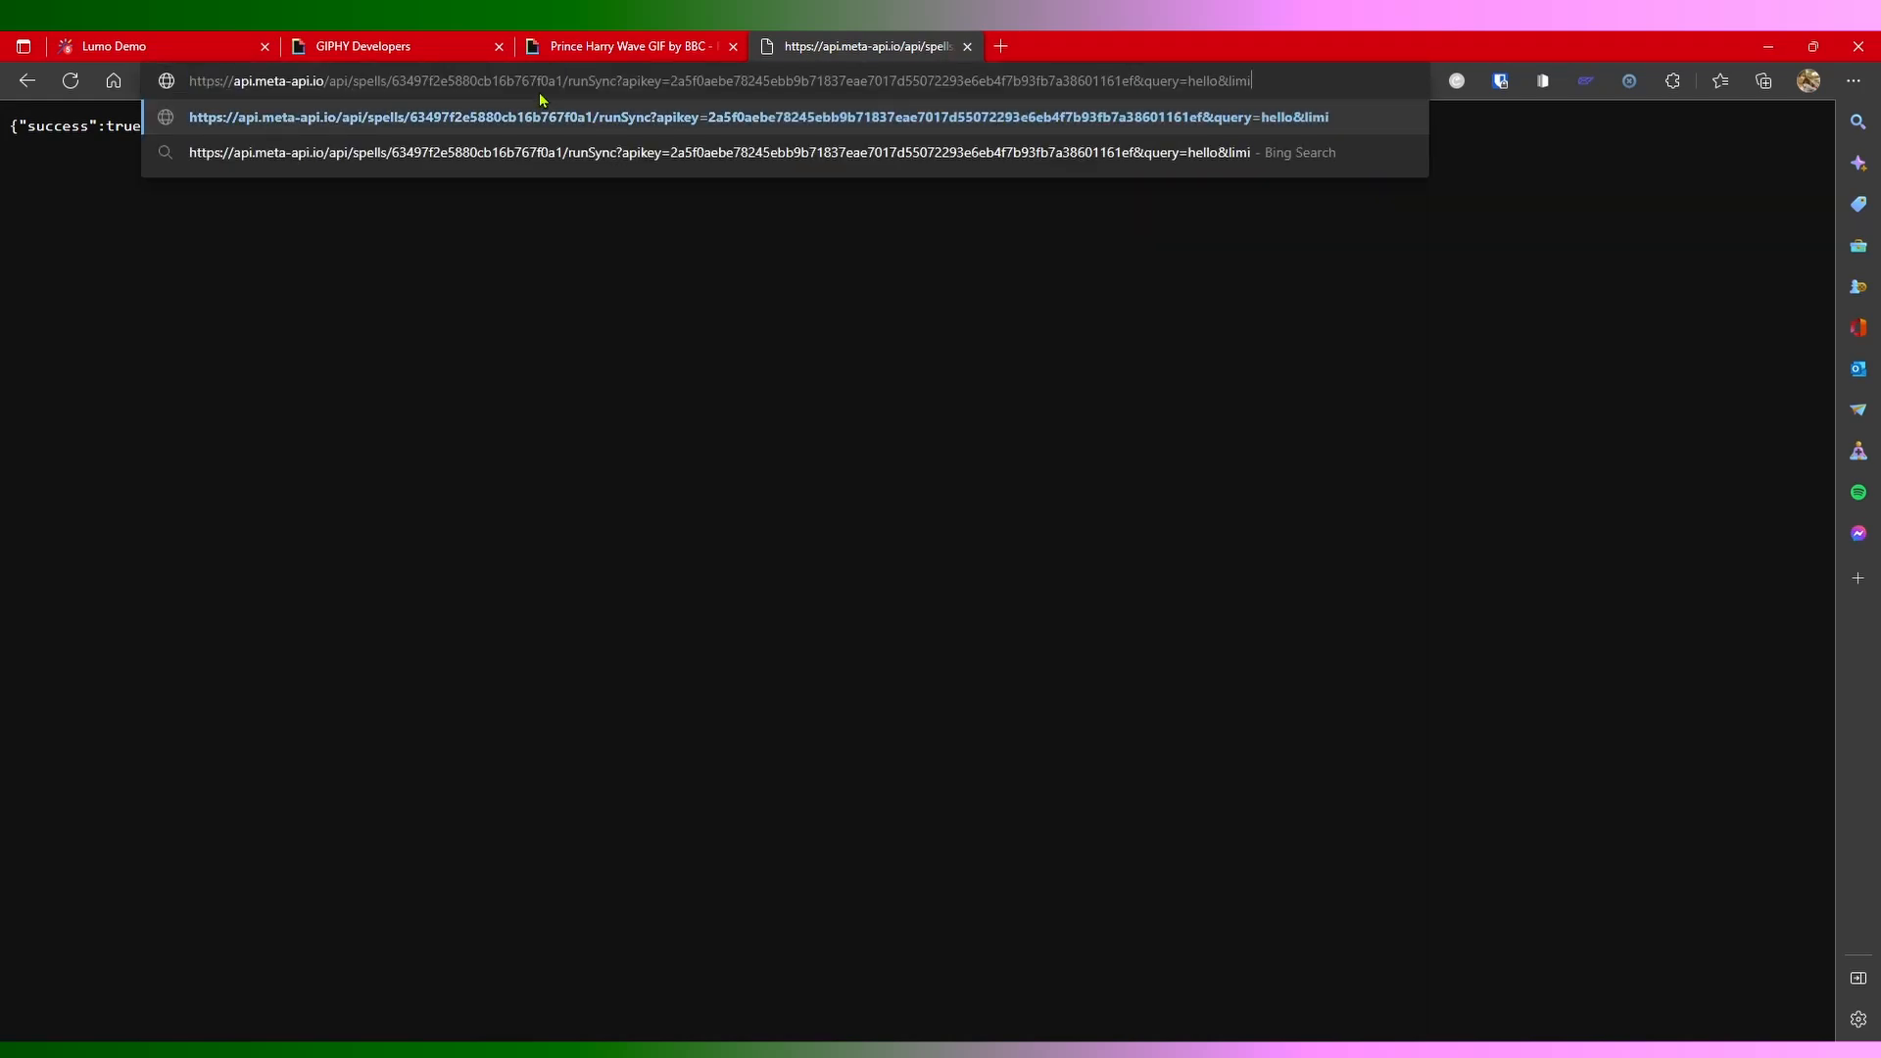
key(Return)
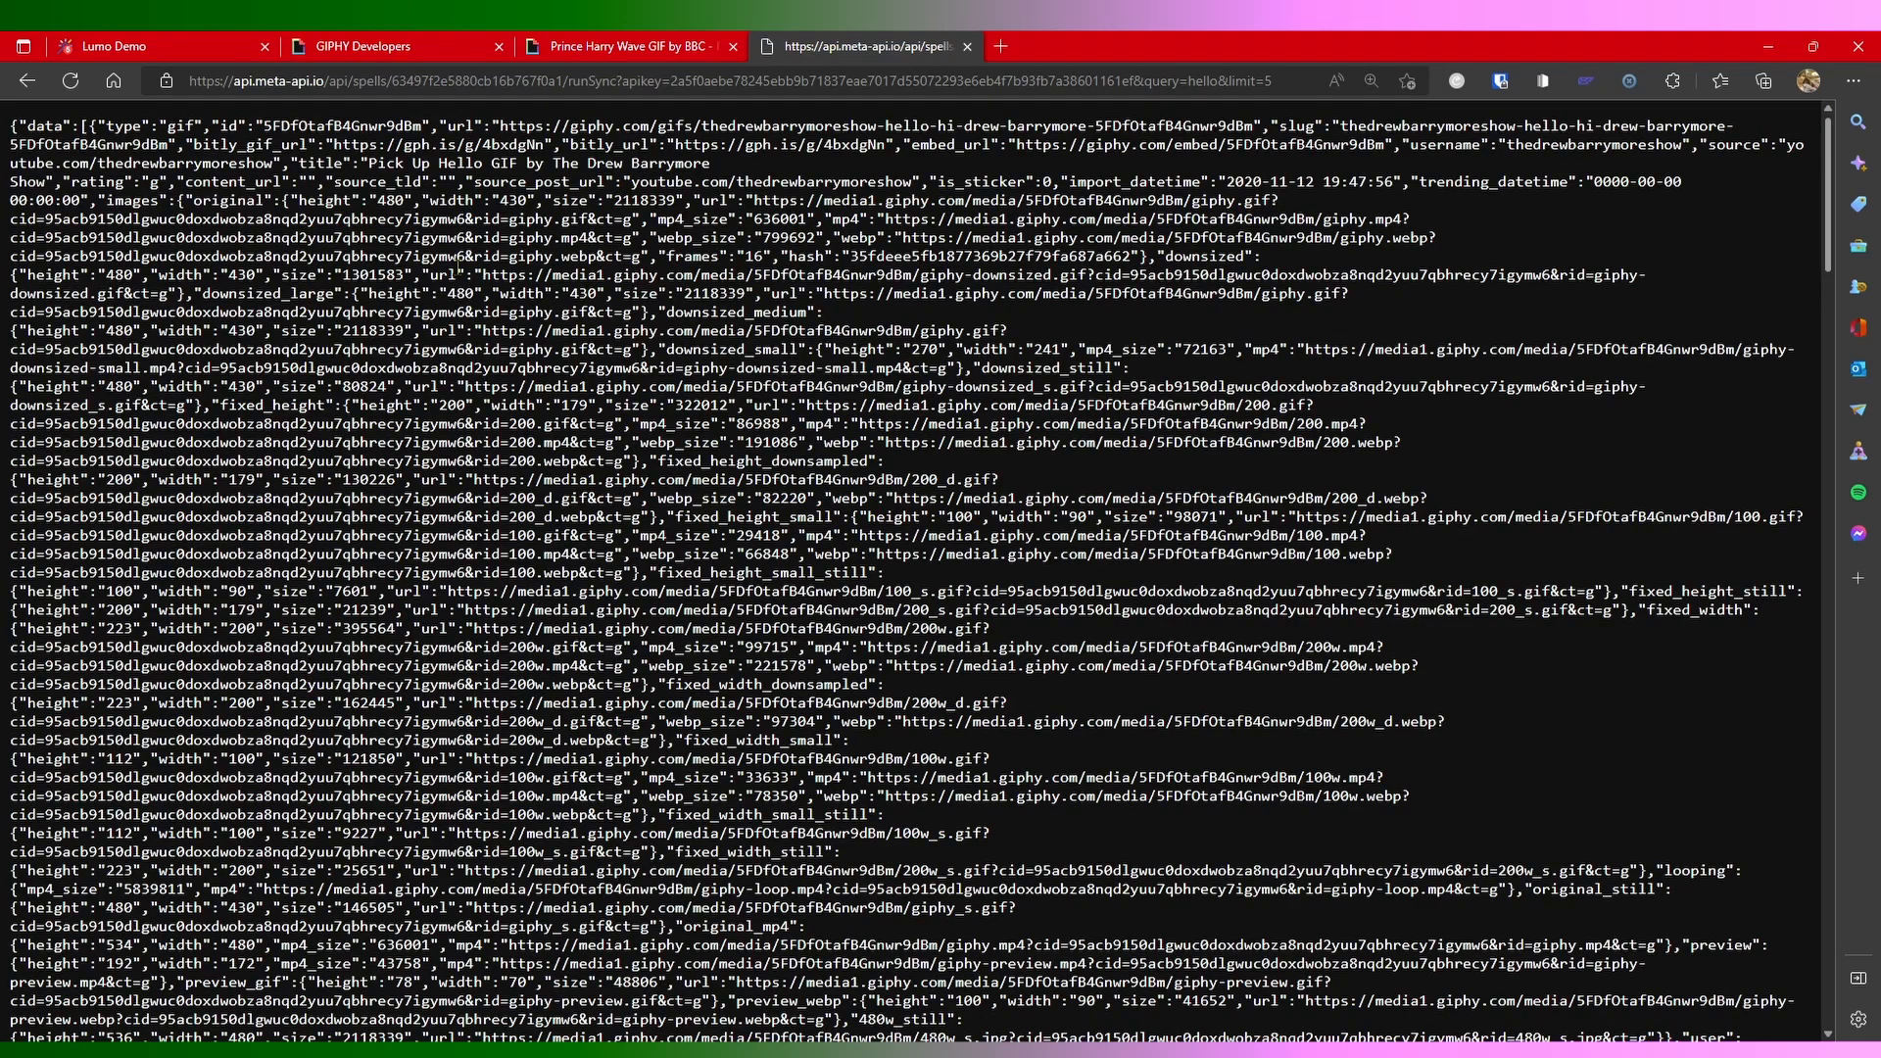
Step: Search the returned JSON for embed_url and look through the matches
drag(486, 266, 882, 516)
click(926, 768)
scroll(927, 760, down, 5)
key(ctrl+f)
text(embed_url)
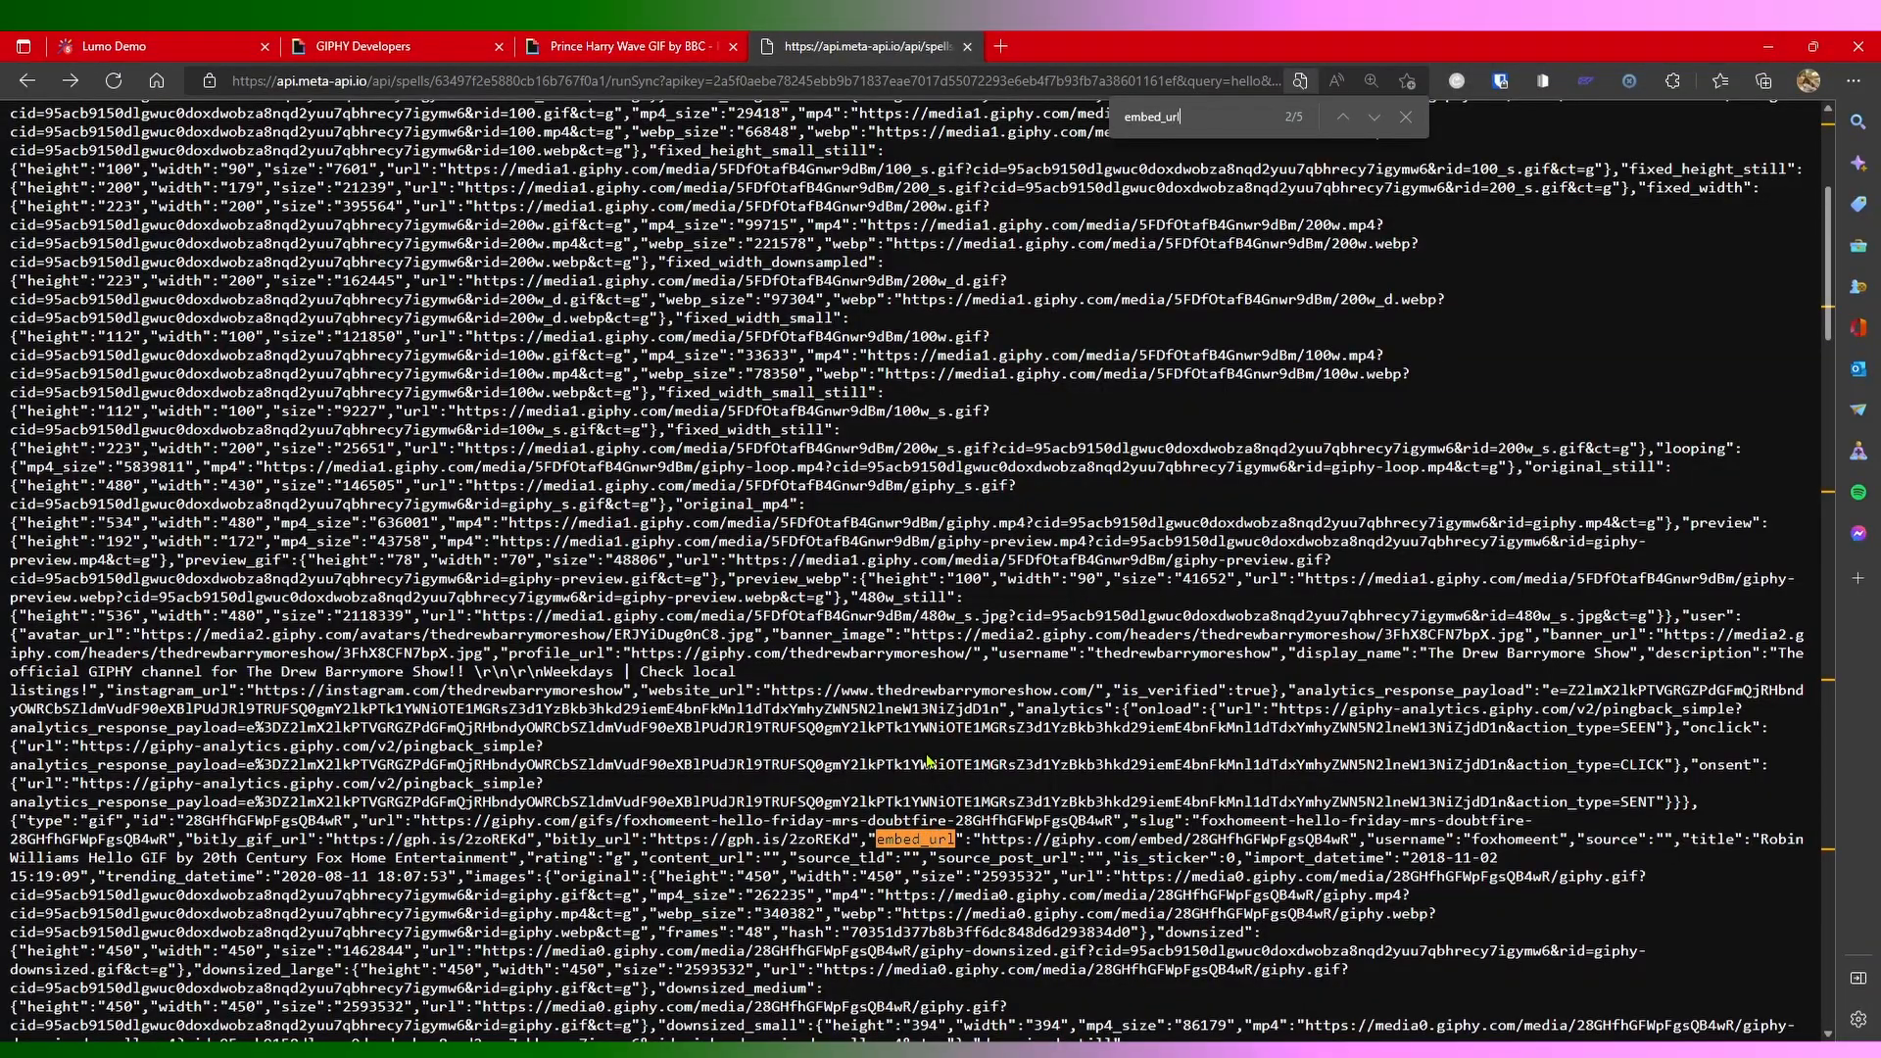
scroll(928, 761, down, 20)
scroll(953, 703, up, 20)
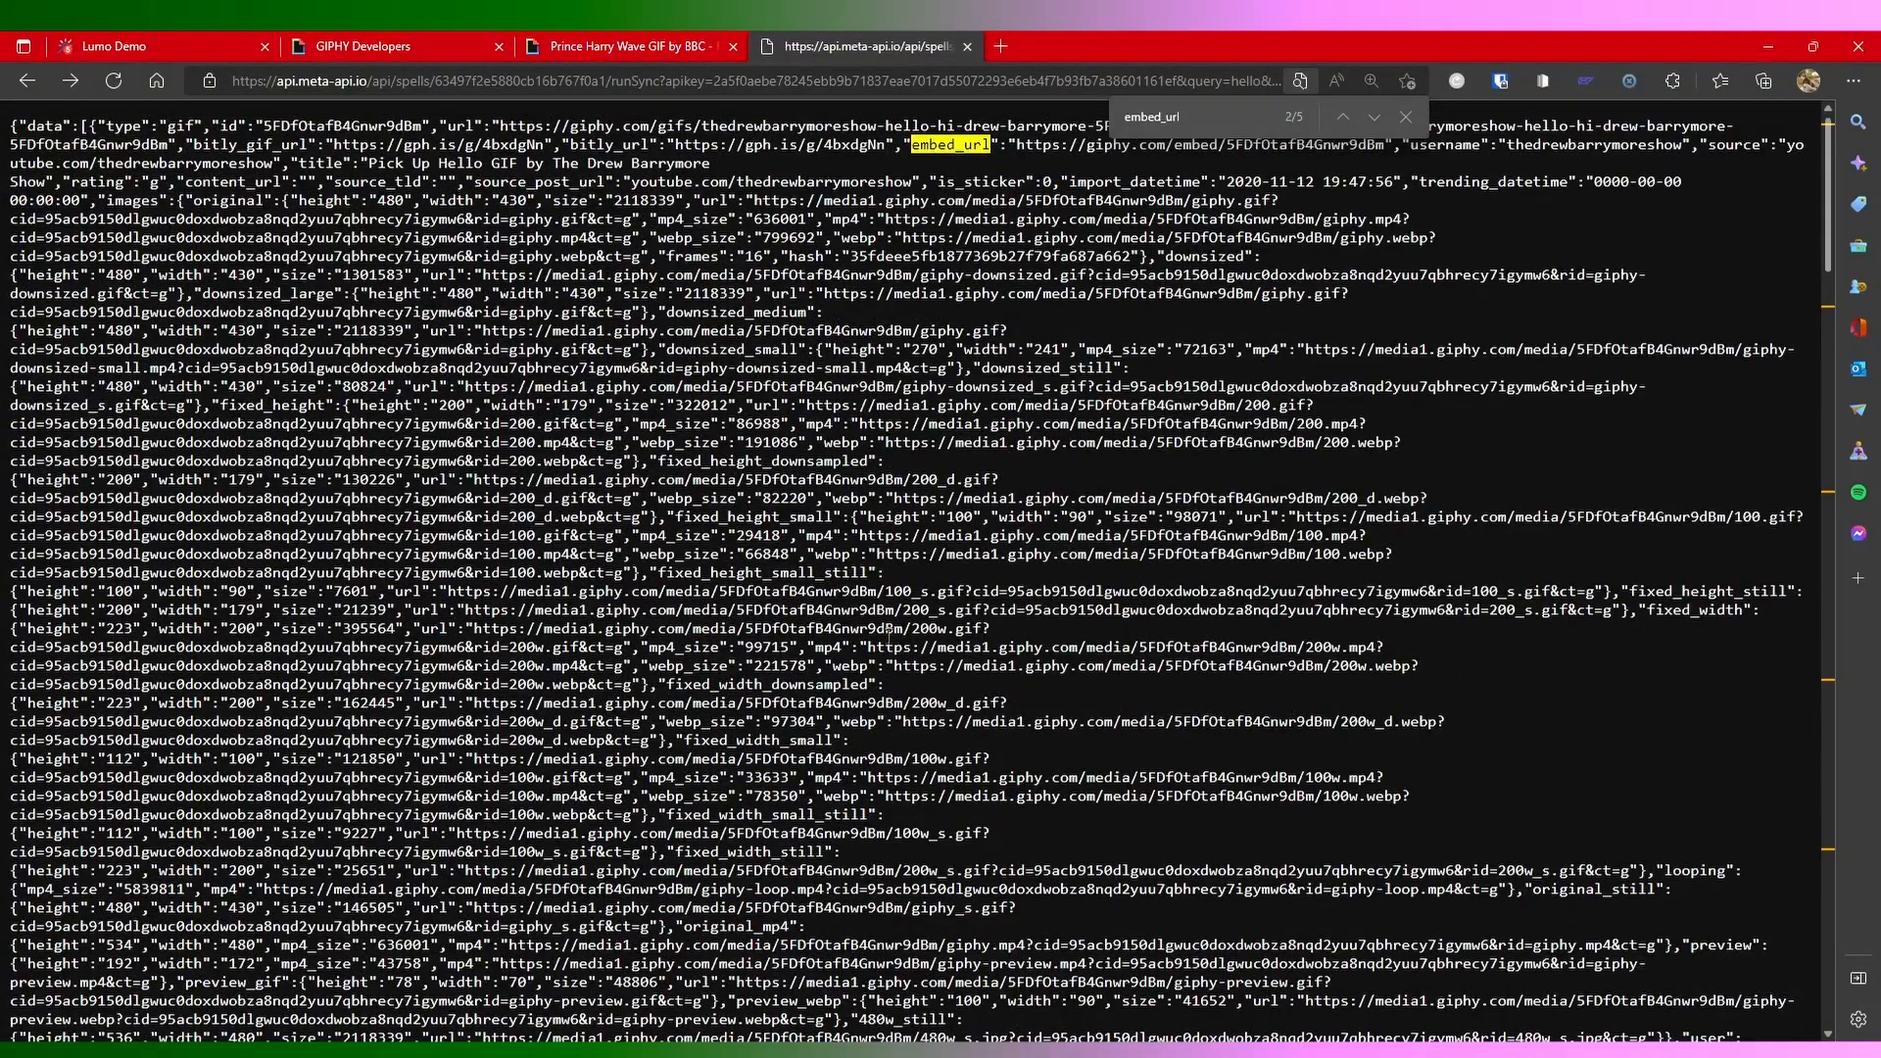
Step: Back in the spell editor, add an Array variable named gifArray between Payload and Search GIFs, and save the block
click(137, 44)
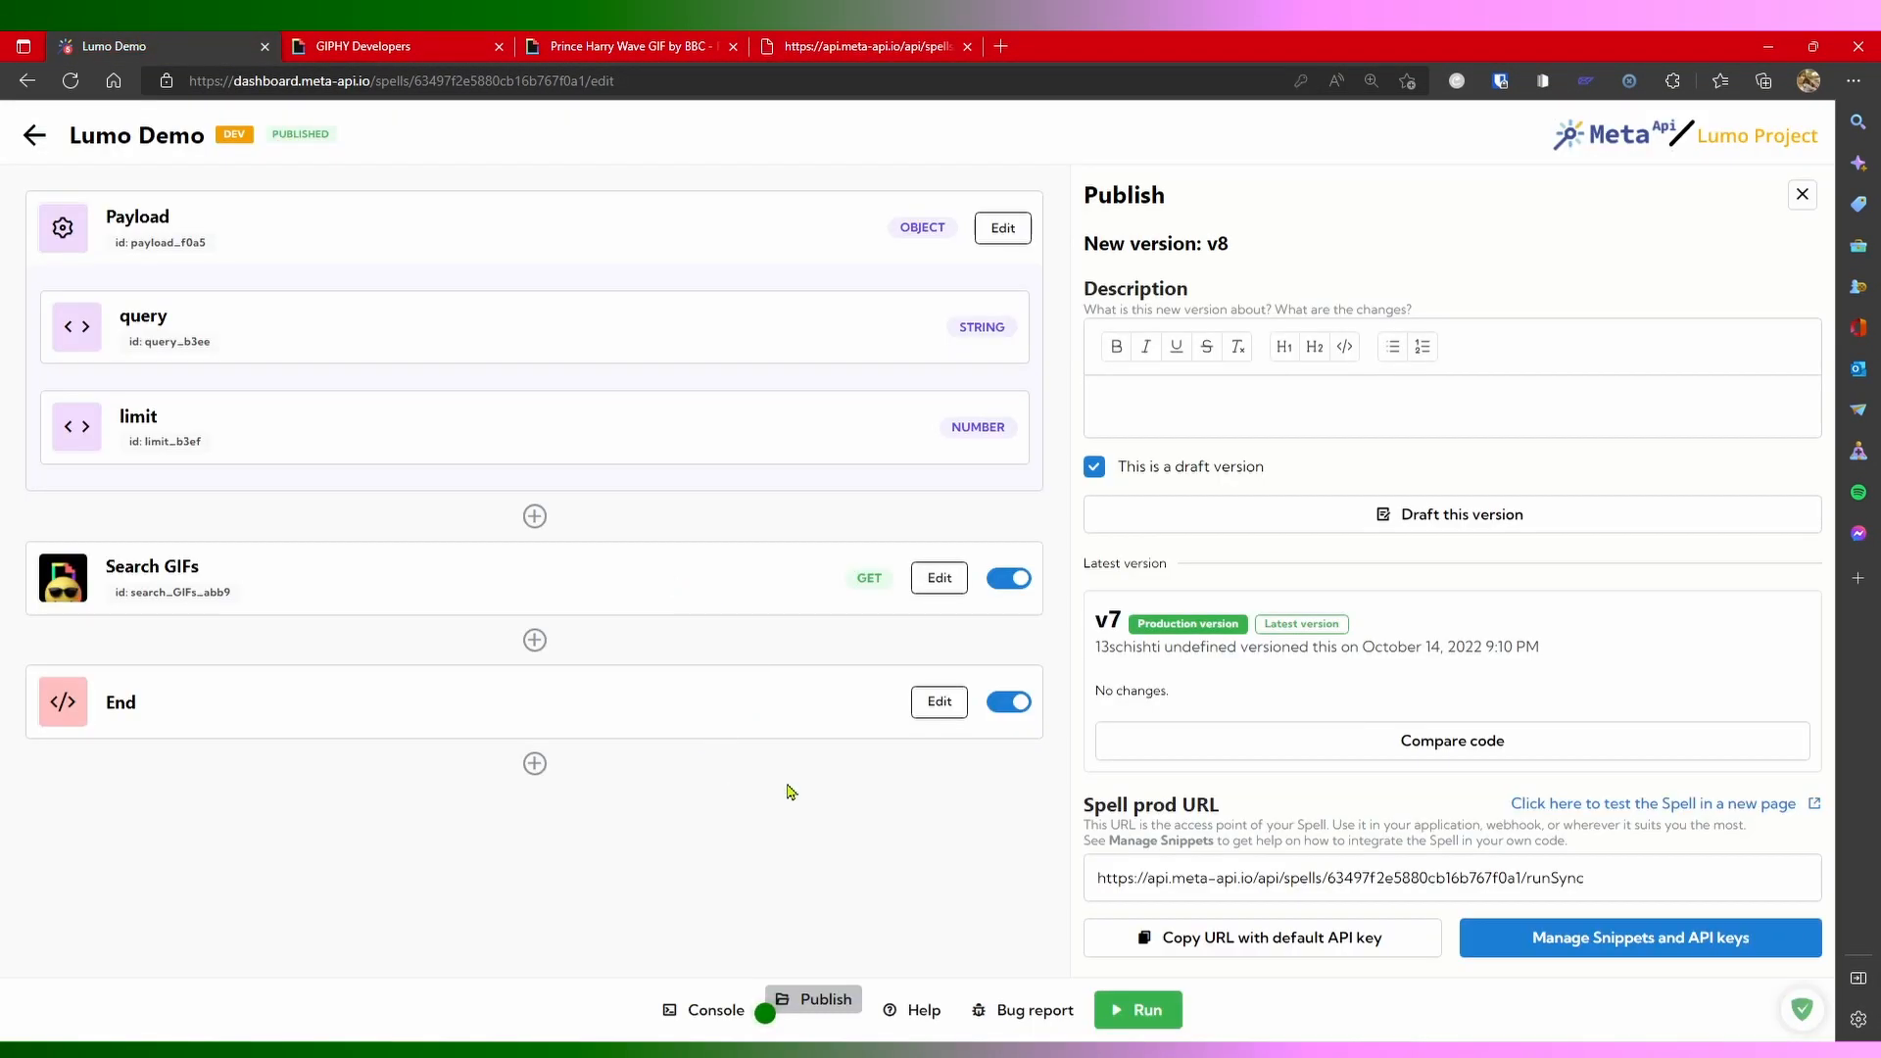
click(1803, 198)
click(535, 517)
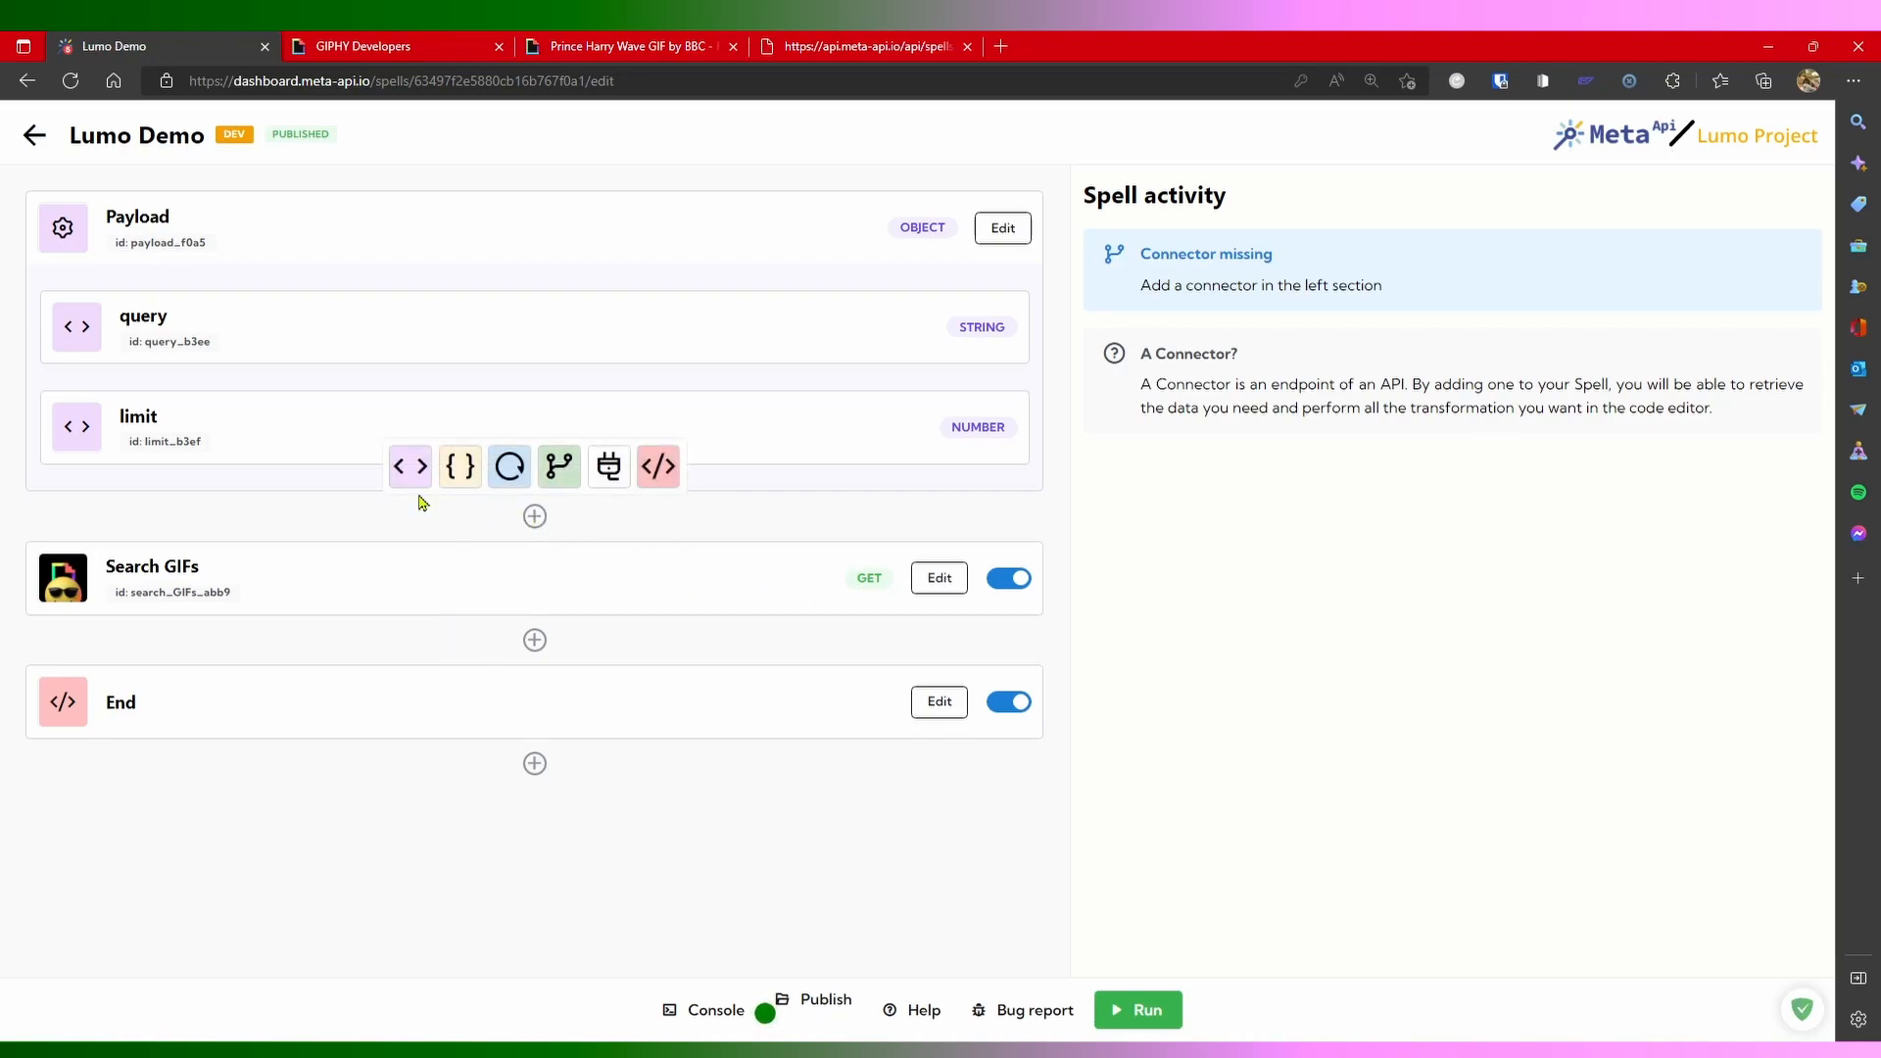
click(410, 467)
click(1237, 421)
click(1177, 670)
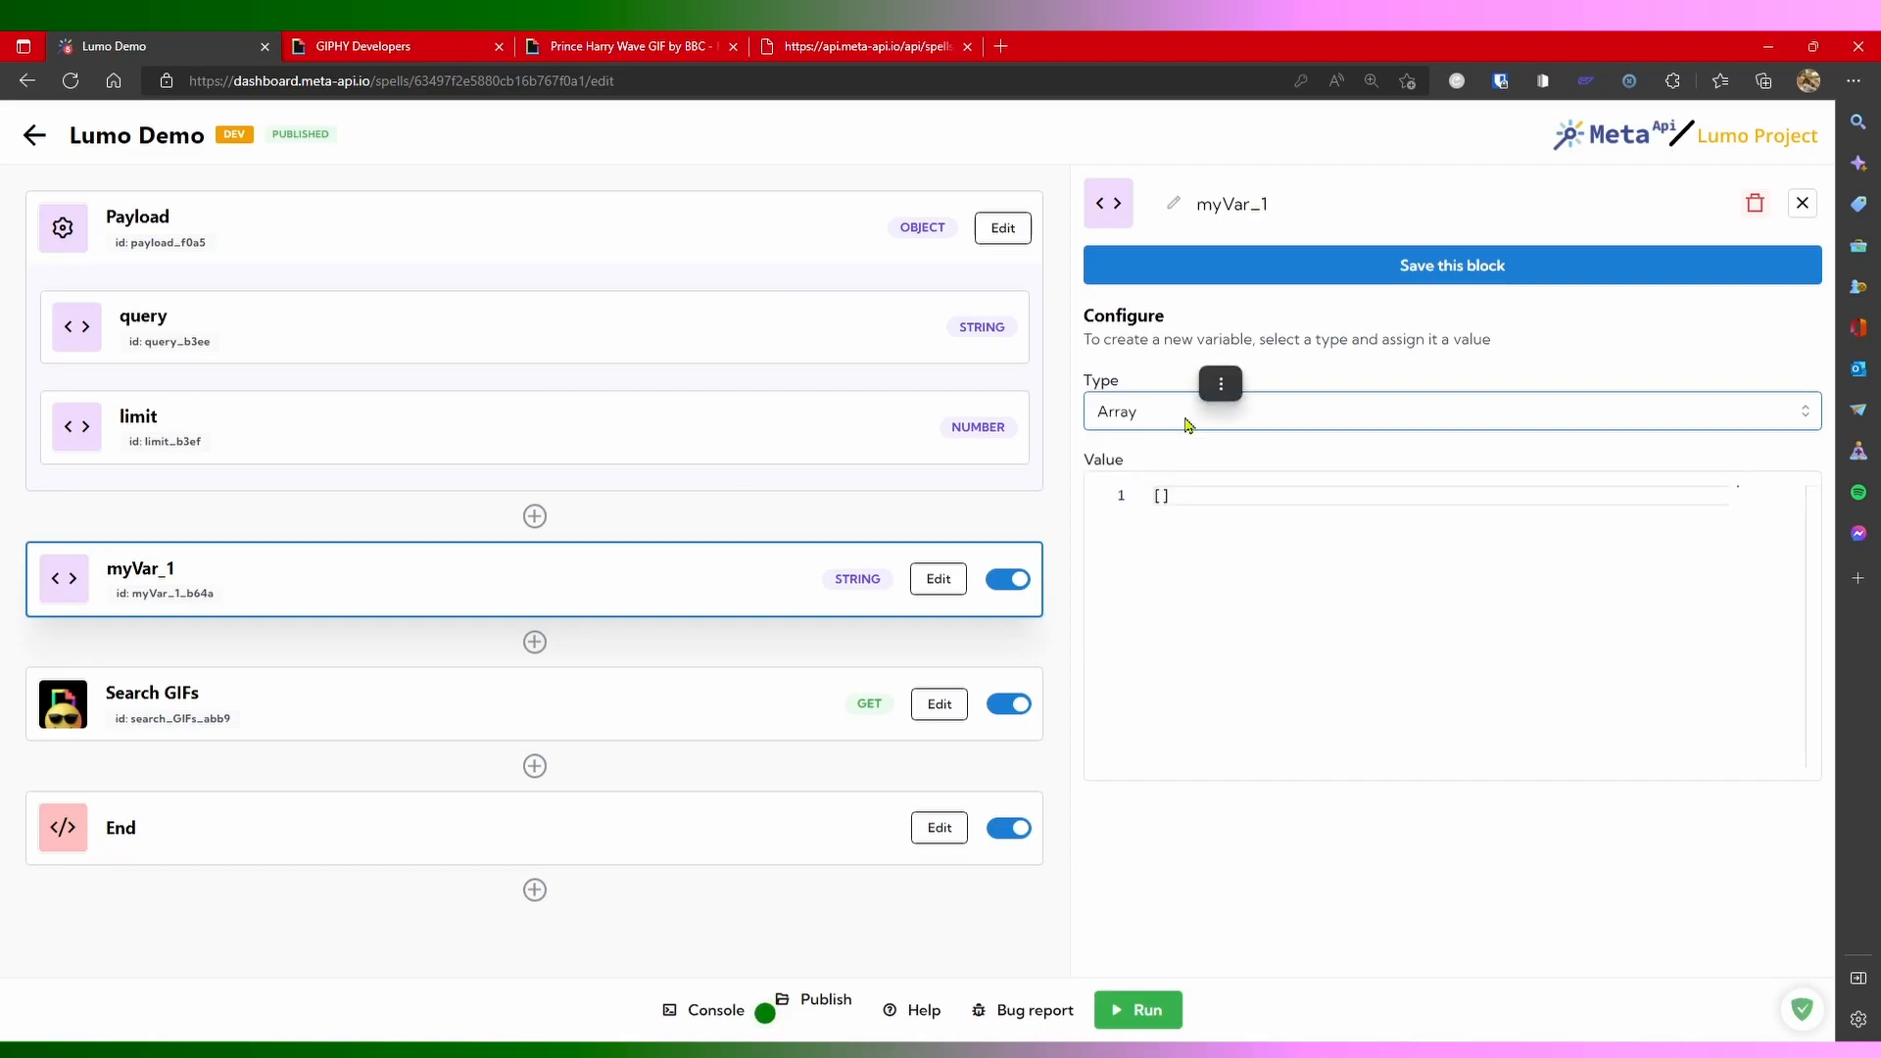
click(1223, 203)
text(gif)
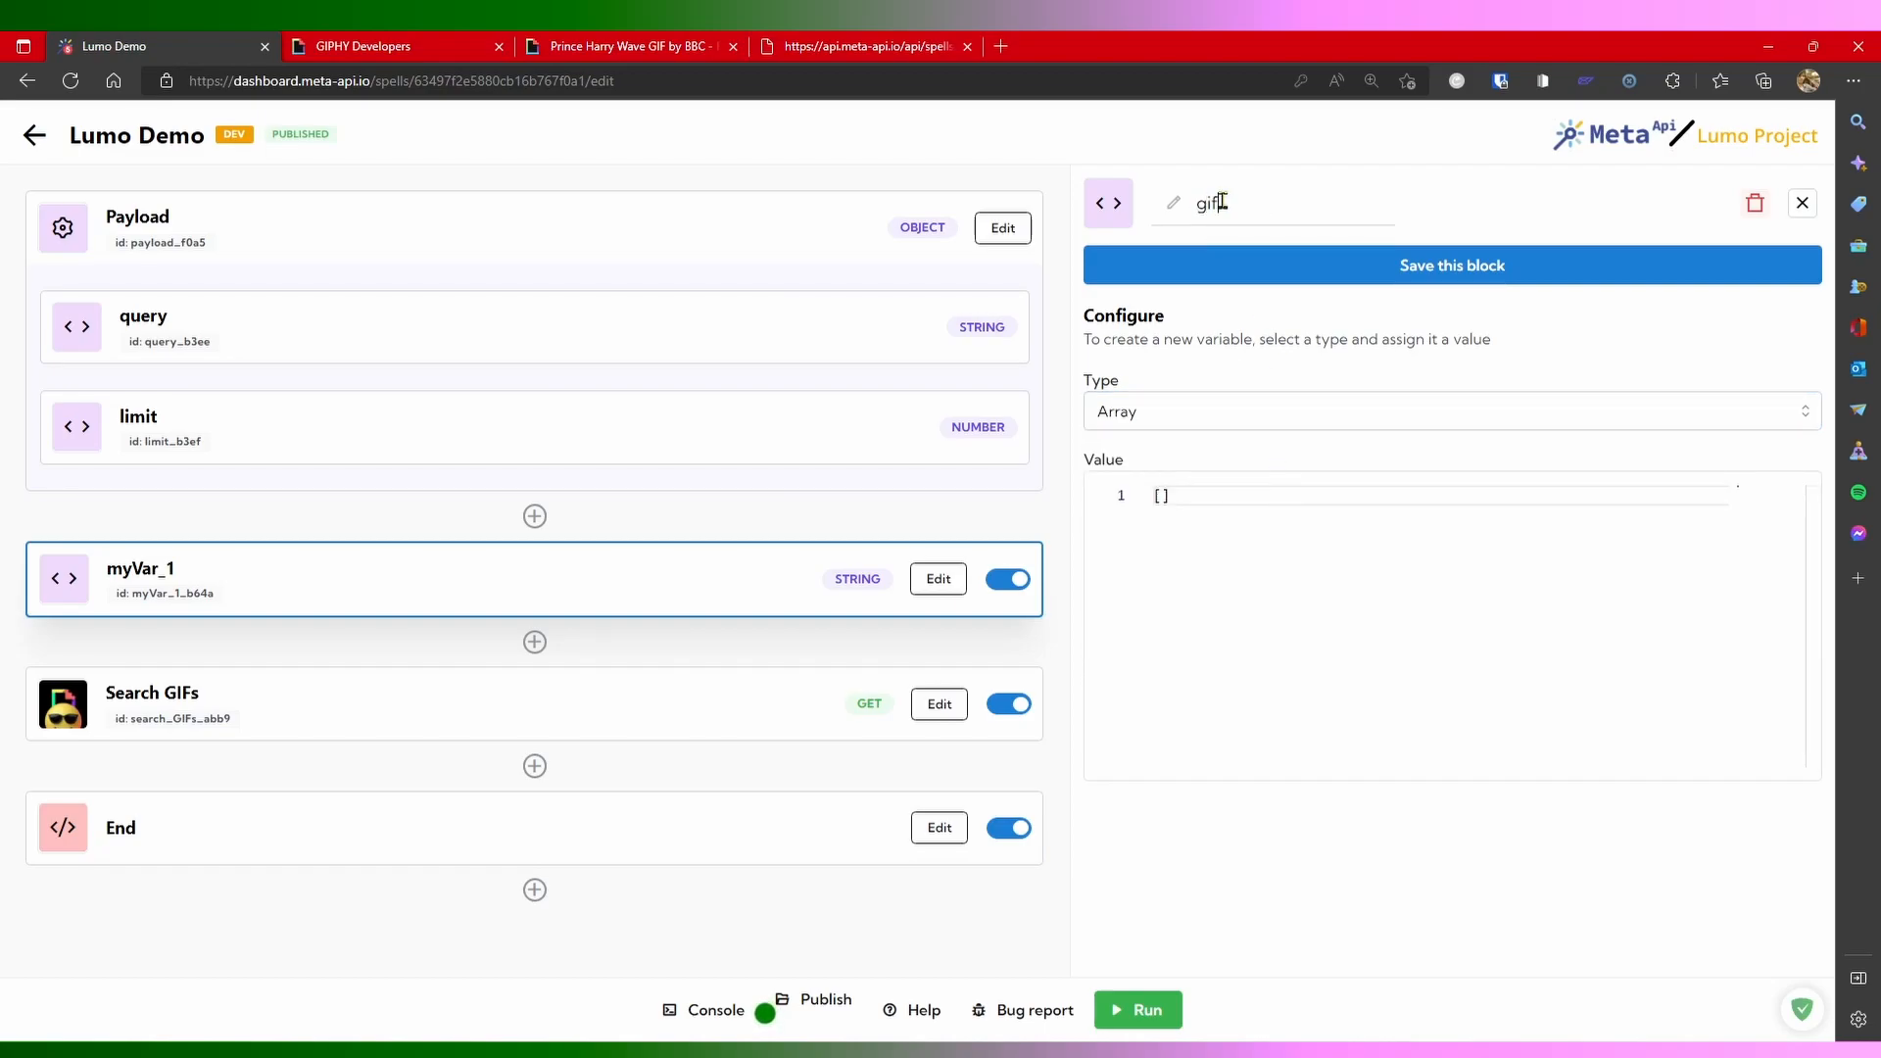
text(Array)
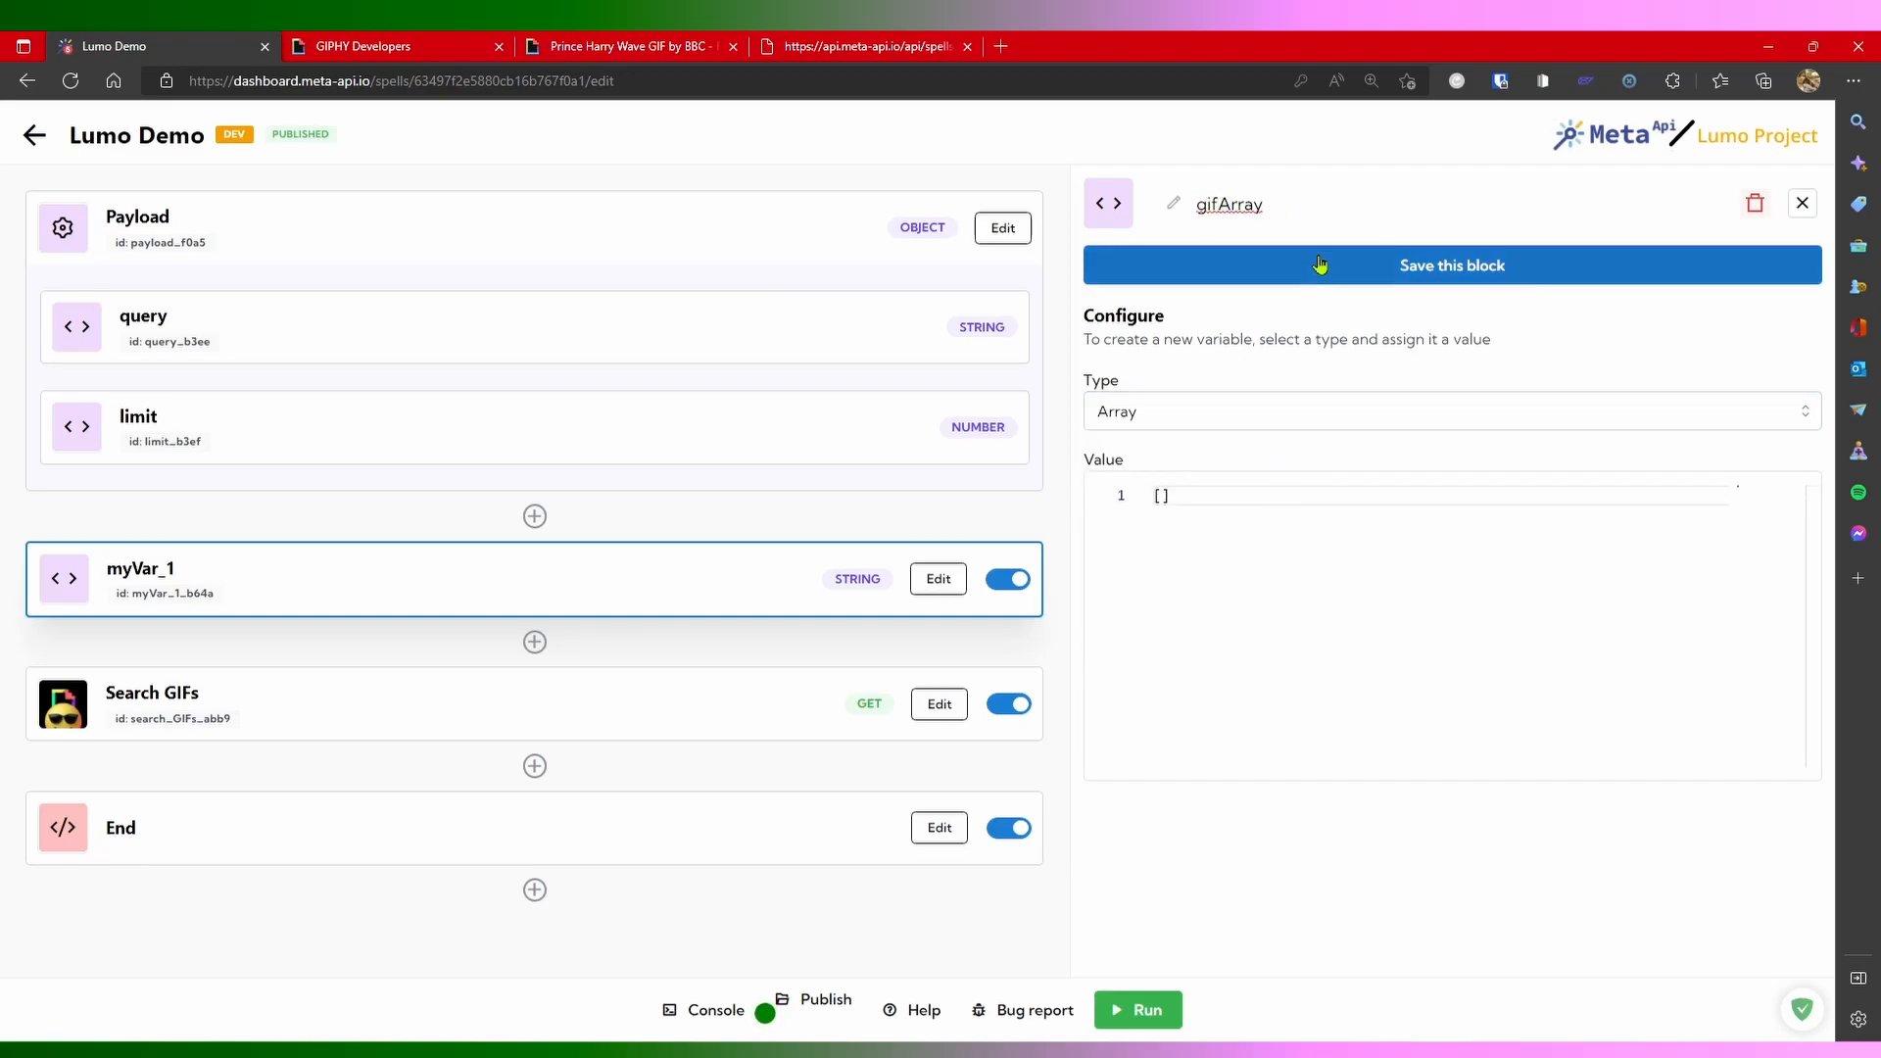
click(1303, 266)
click(1803, 203)
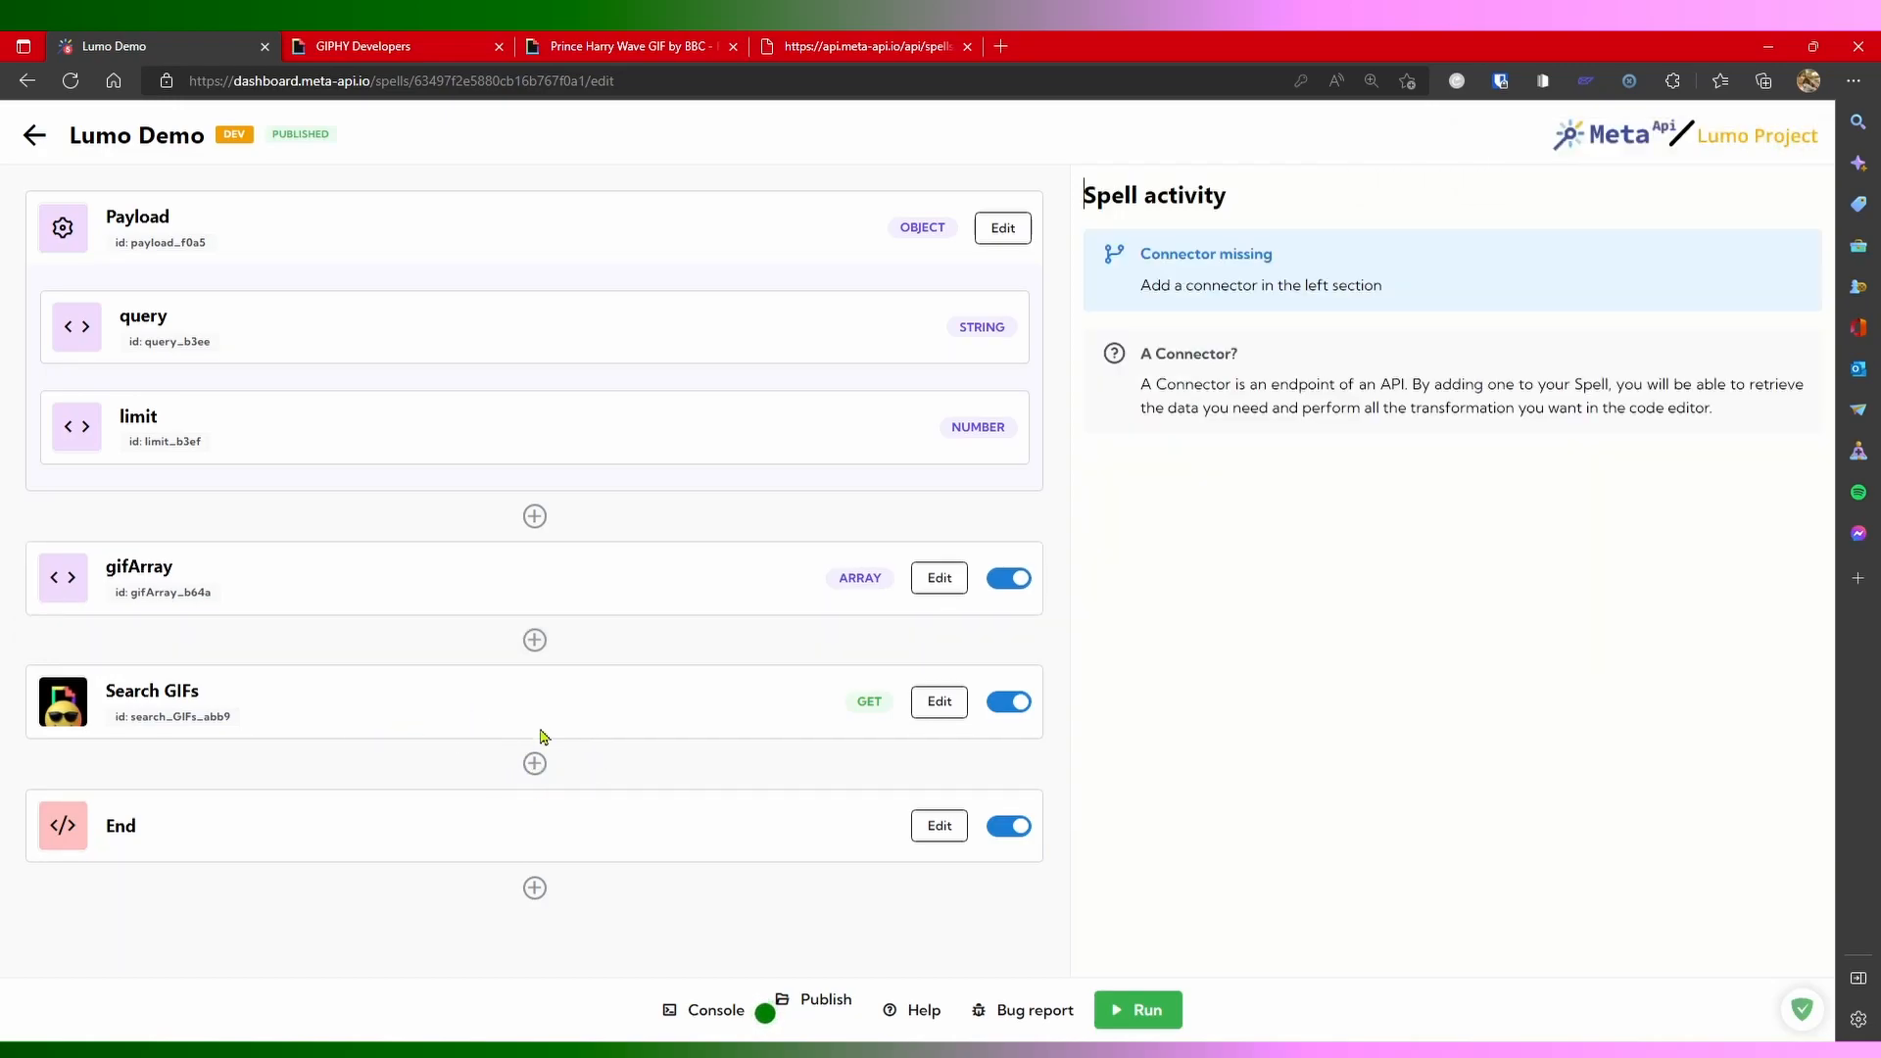
Step: Add a function block after Search GIFs and give it Search GIFs as a parameter
click(534, 763)
click(481, 712)
click(1263, 707)
key(Return)
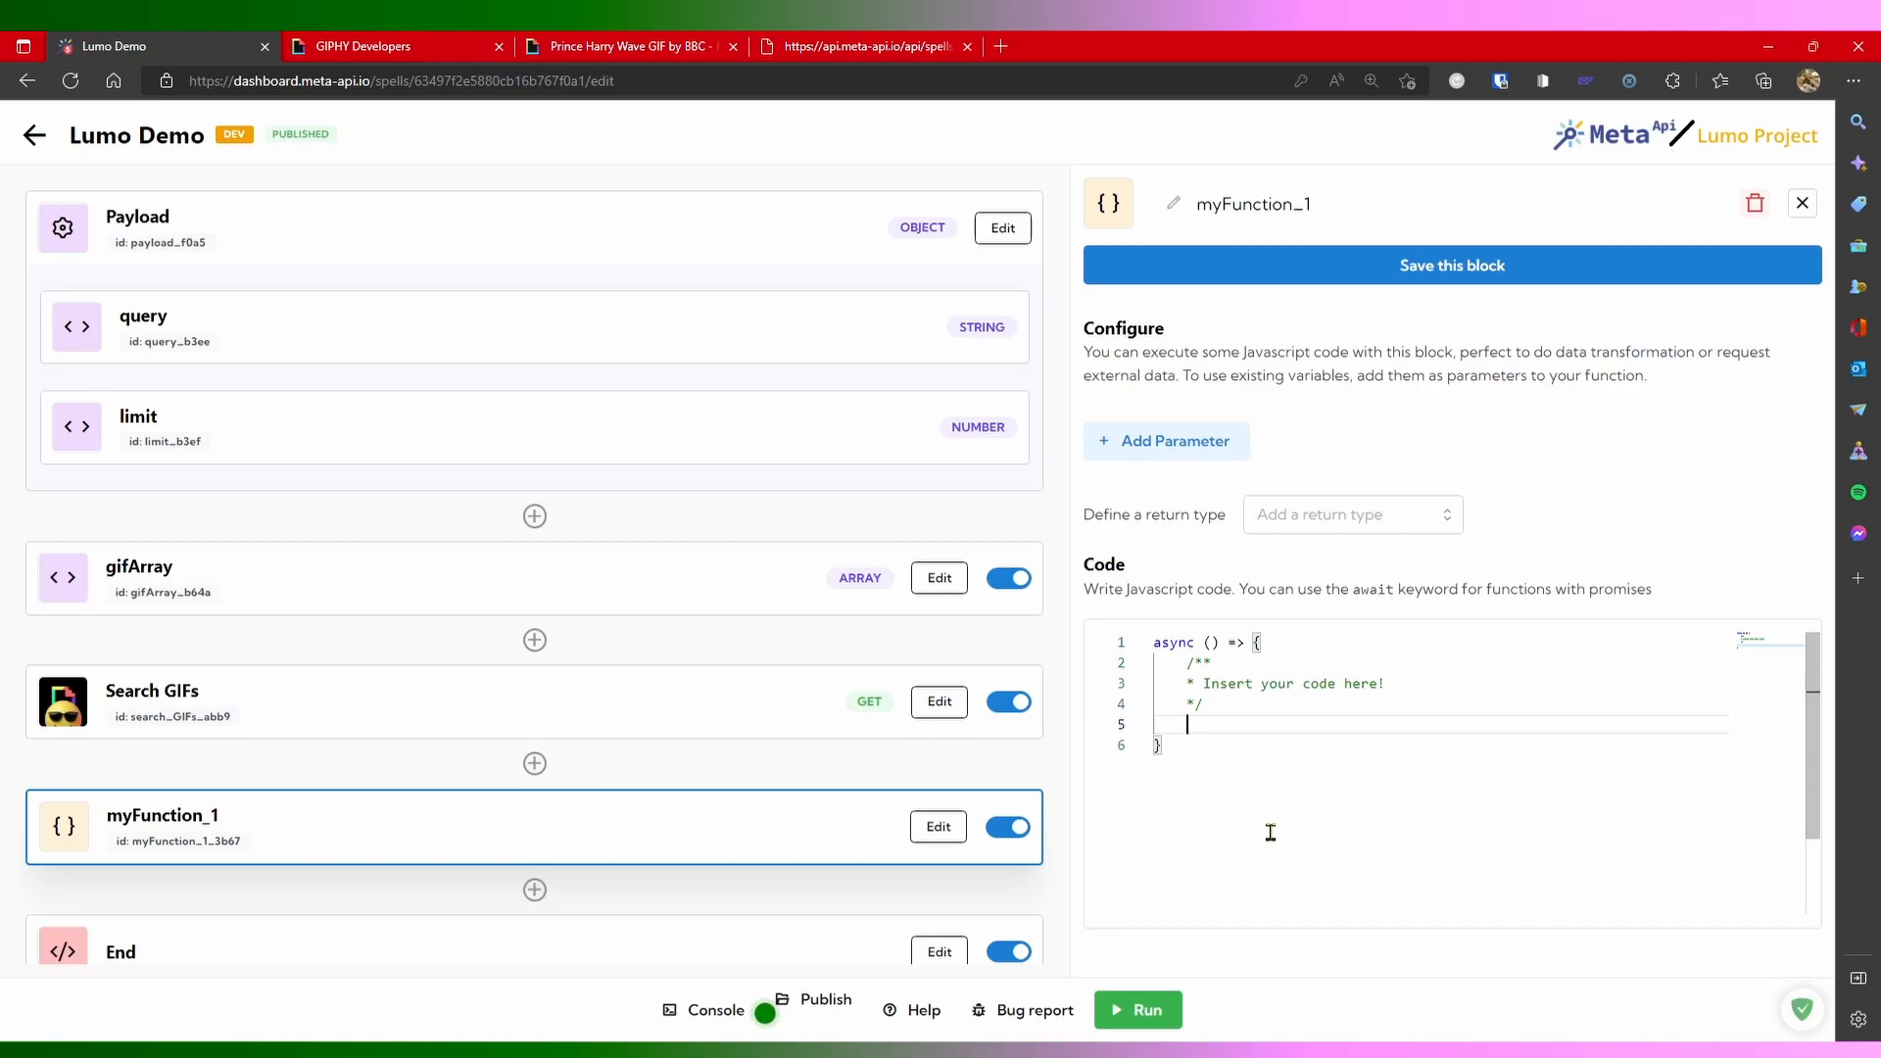
click(1175, 441)
click(1172, 429)
click(1160, 635)
Step: Write search_GIFs_abb9.data on the new line of the function's code
double_click(1259, 692)
key(ctrl+c)
click(1234, 779)
key(ctrl+v)
text(.)
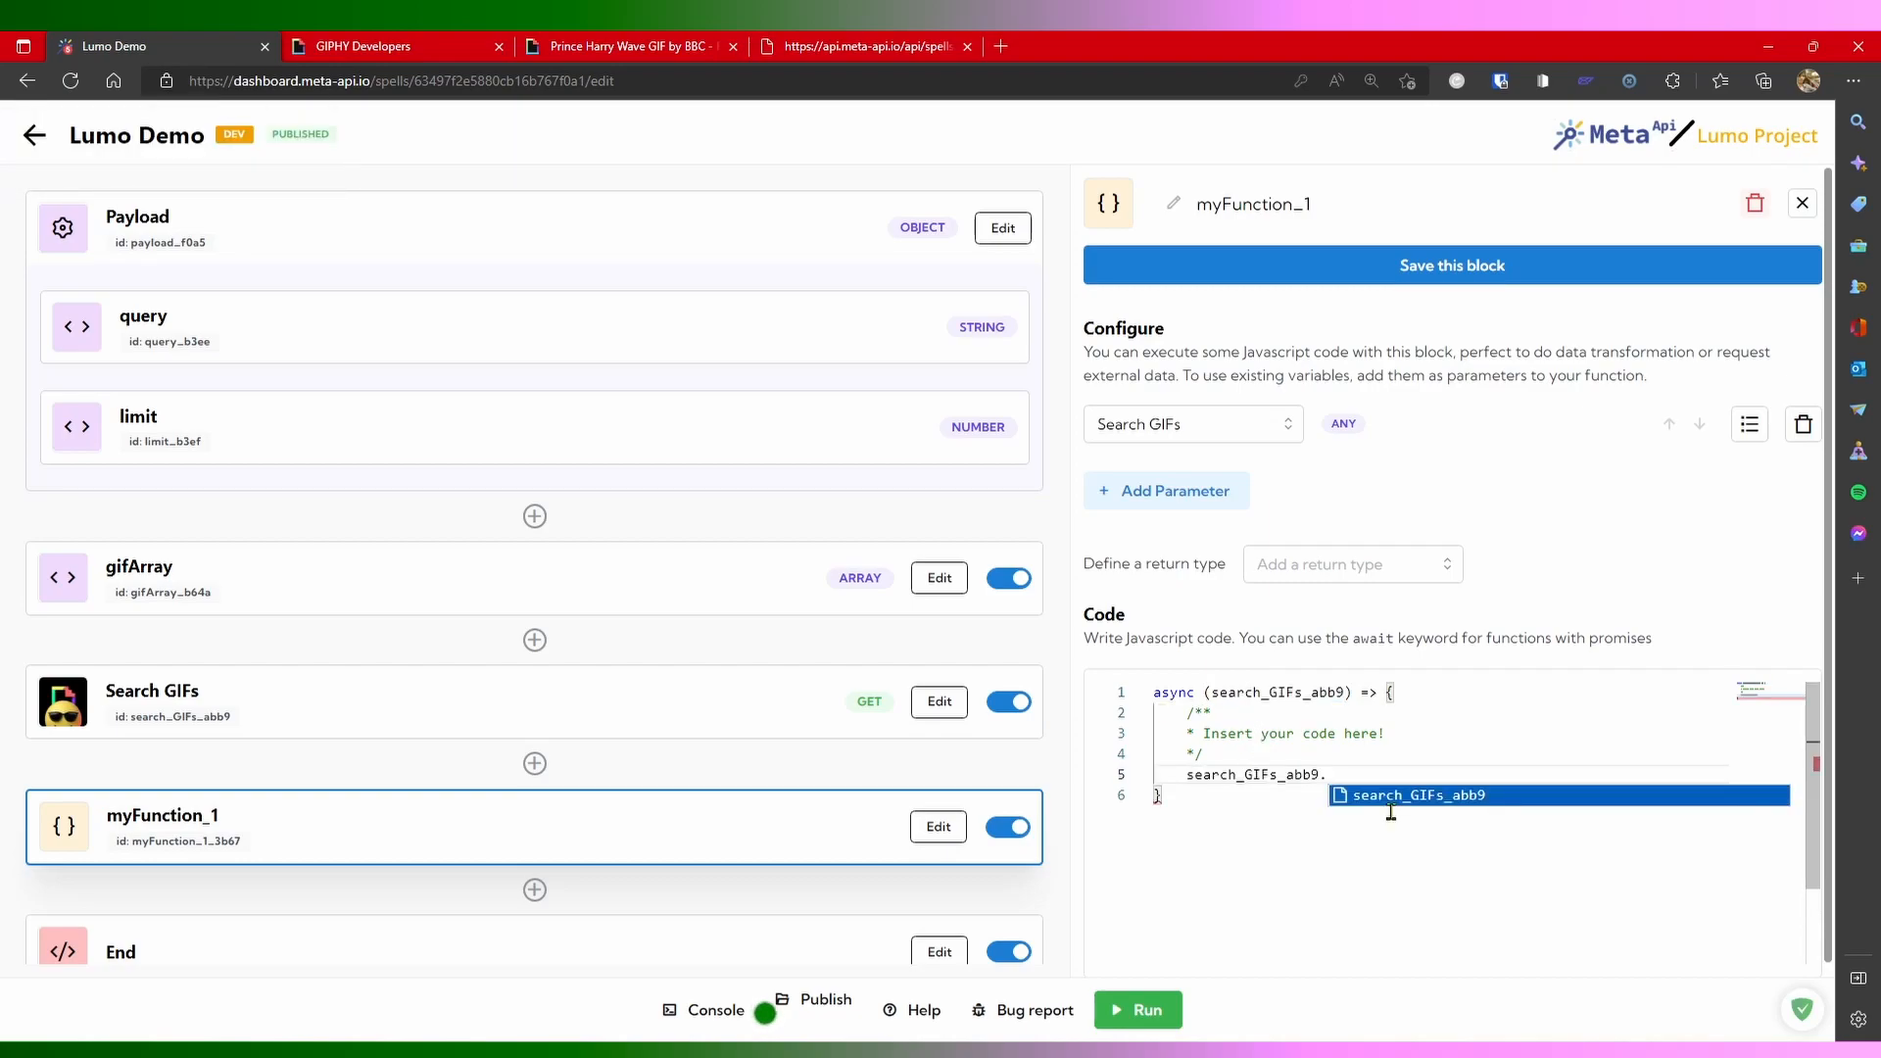
text(data)
click(1189, 776)
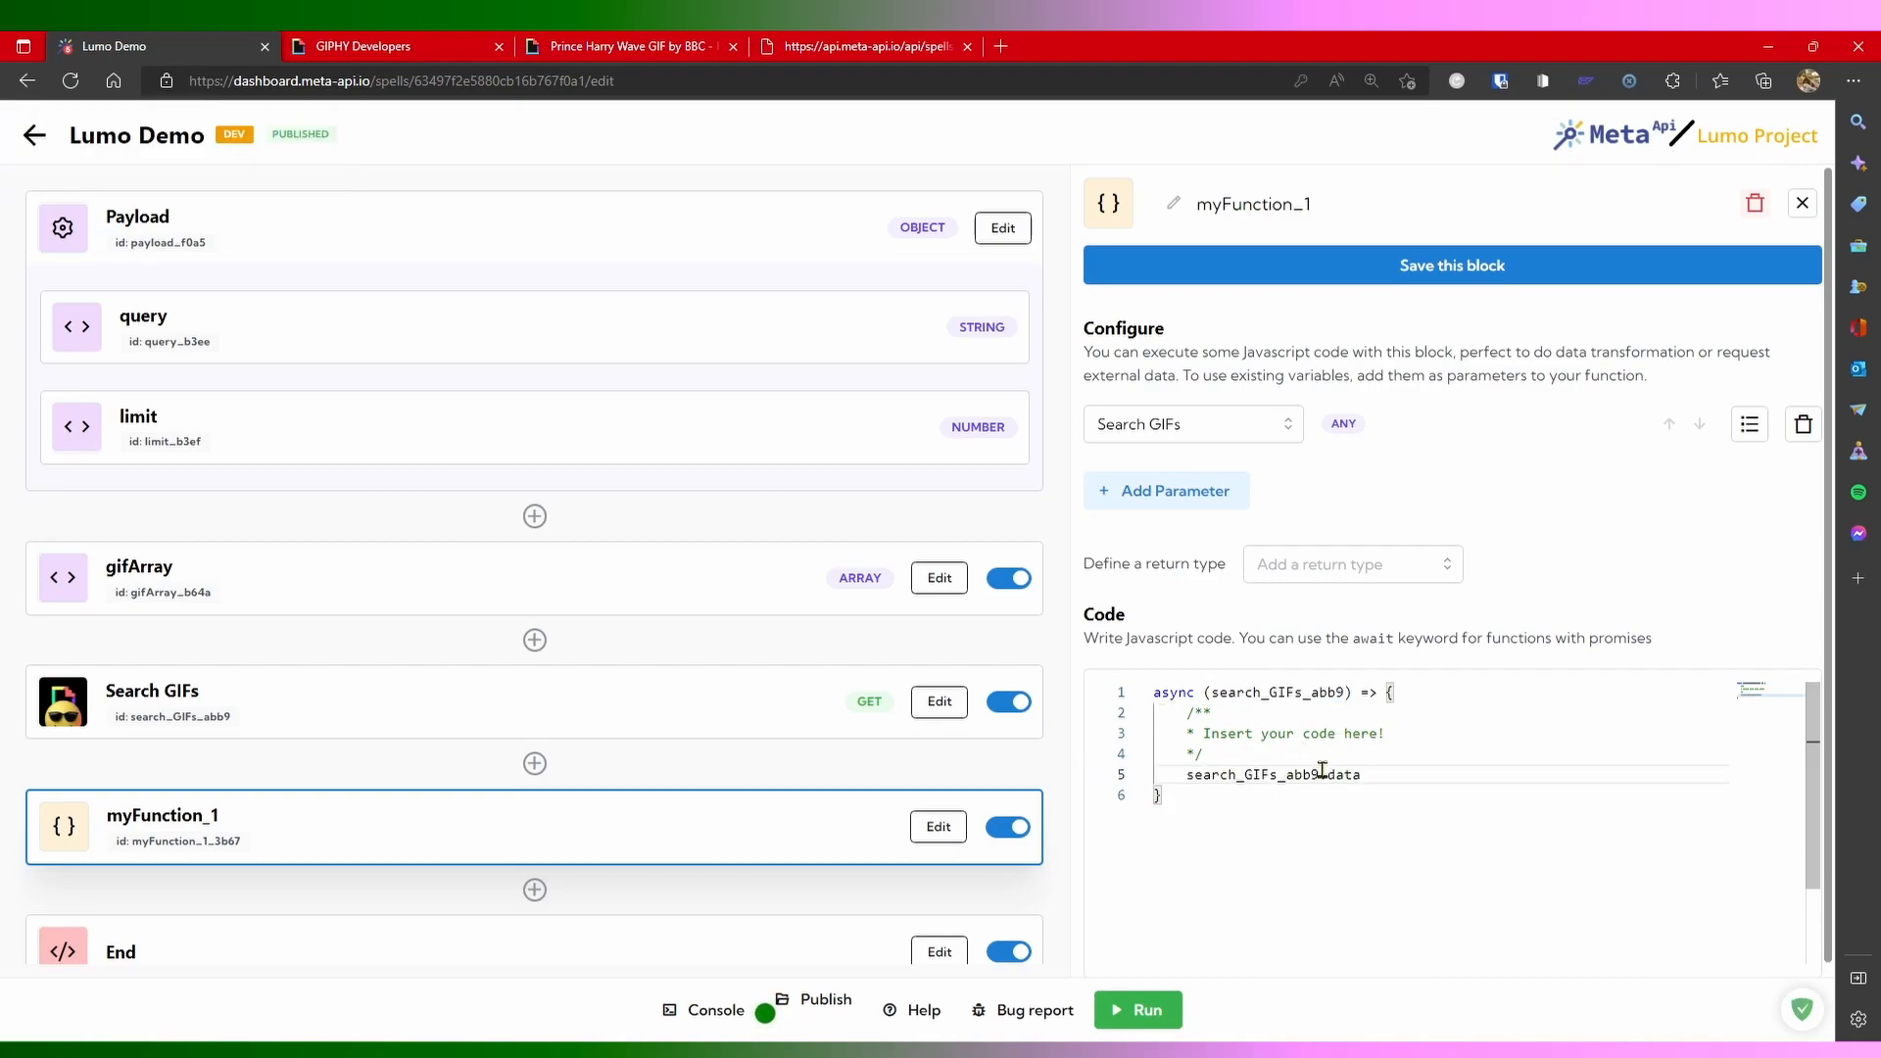
drag(1190, 776, 1405, 771)
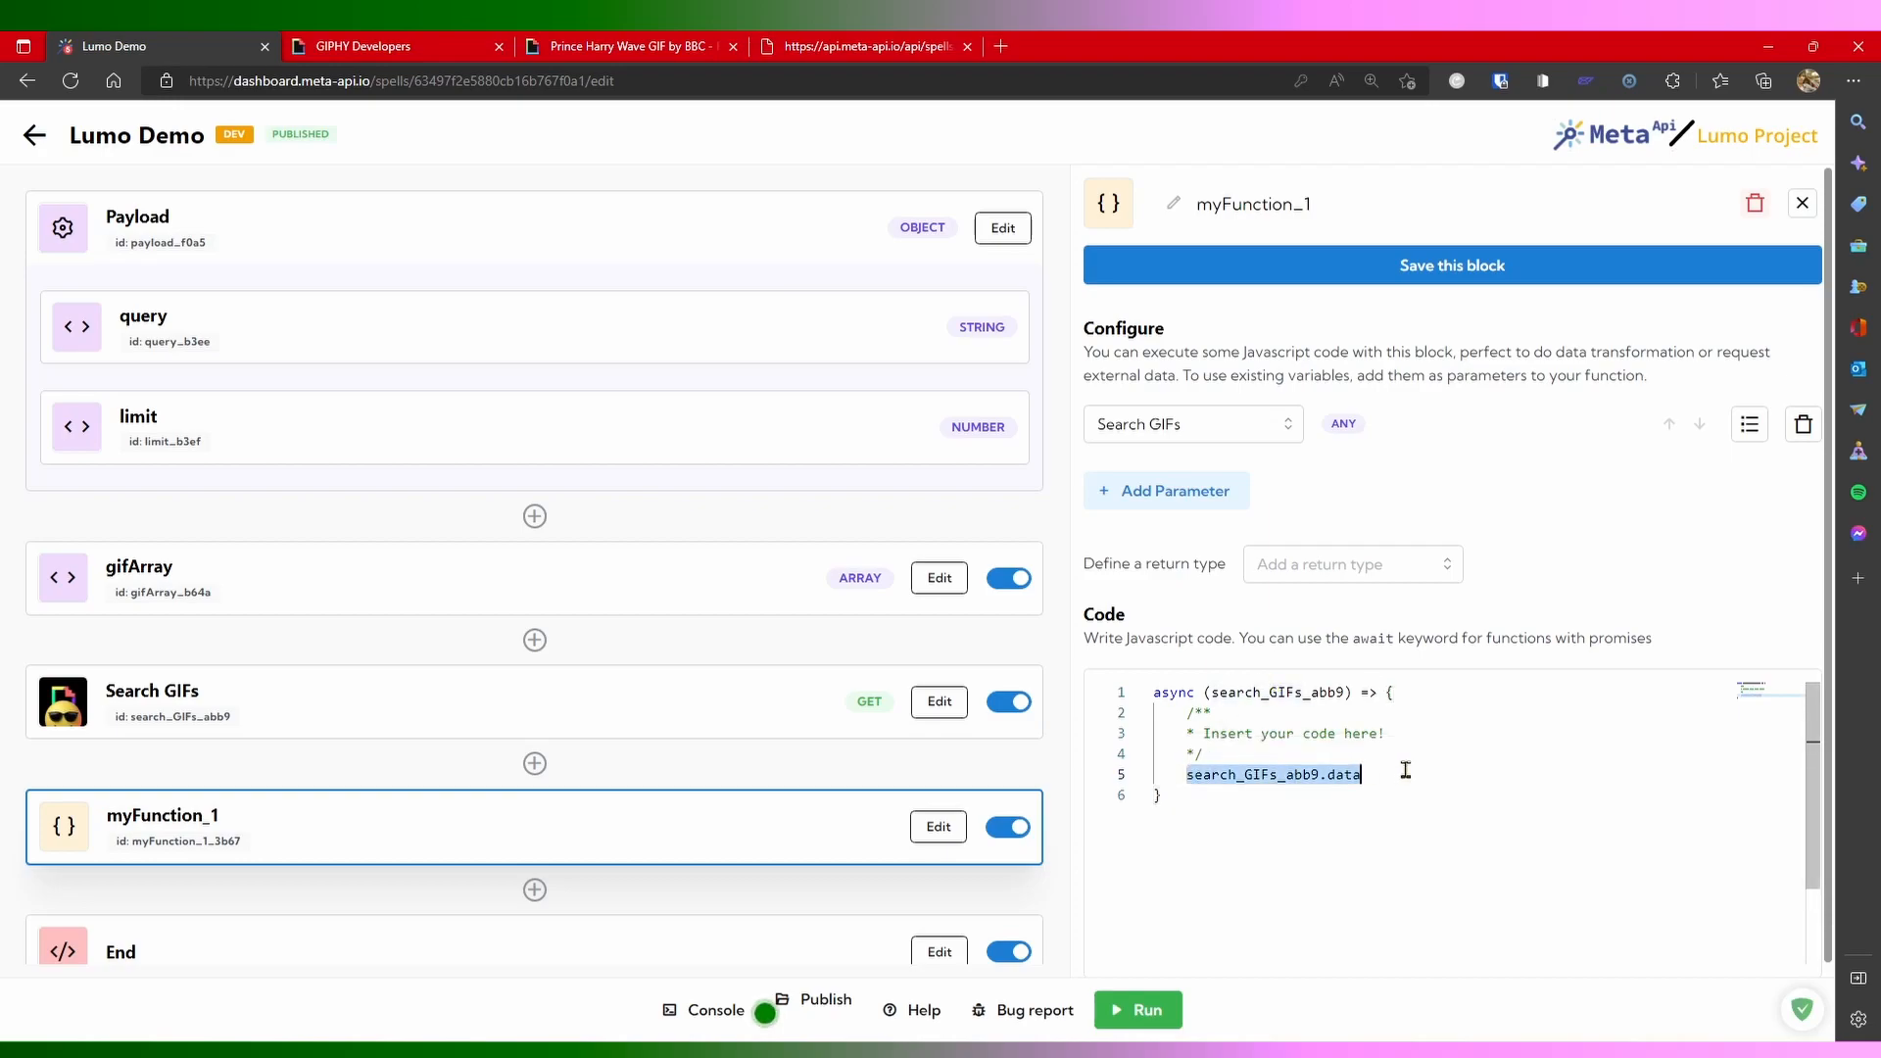
click(1393, 787)
Step: Set the function's return type to array and save the block
click(1354, 568)
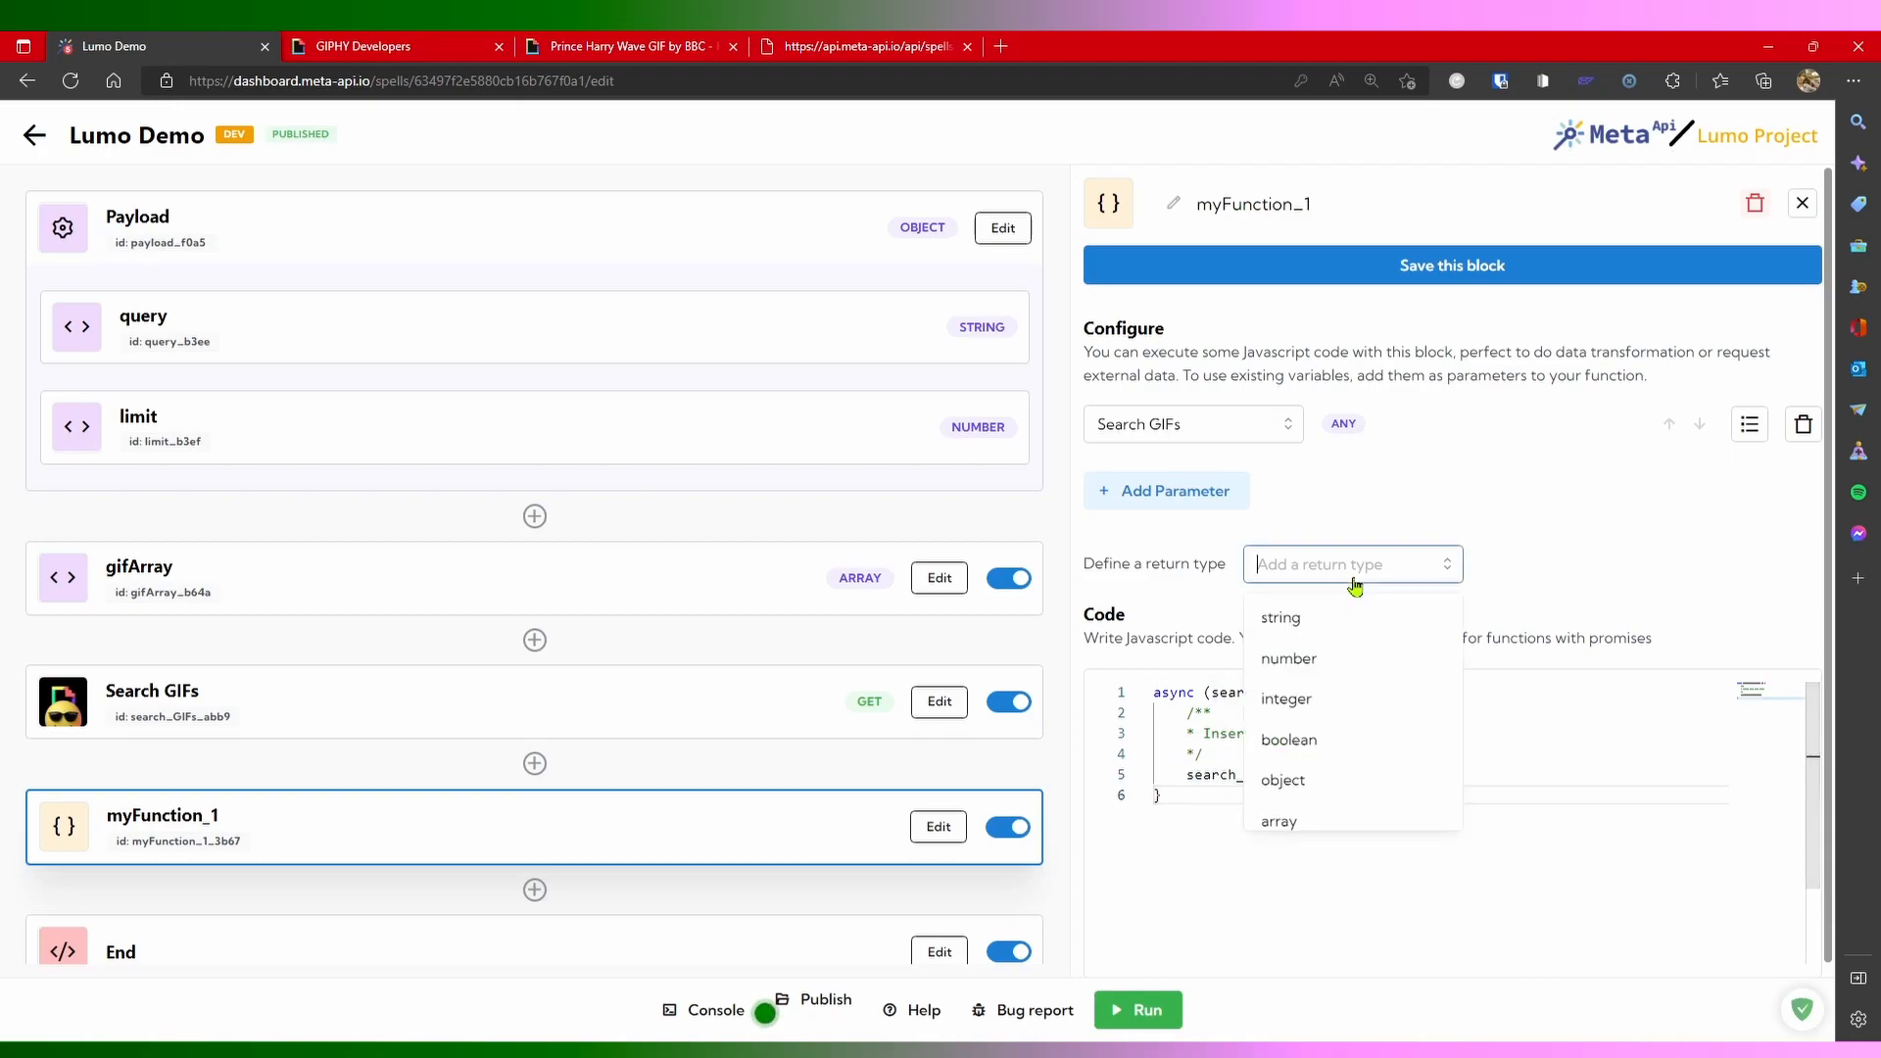
scroll(1314, 769, down, 1)
click(1314, 781)
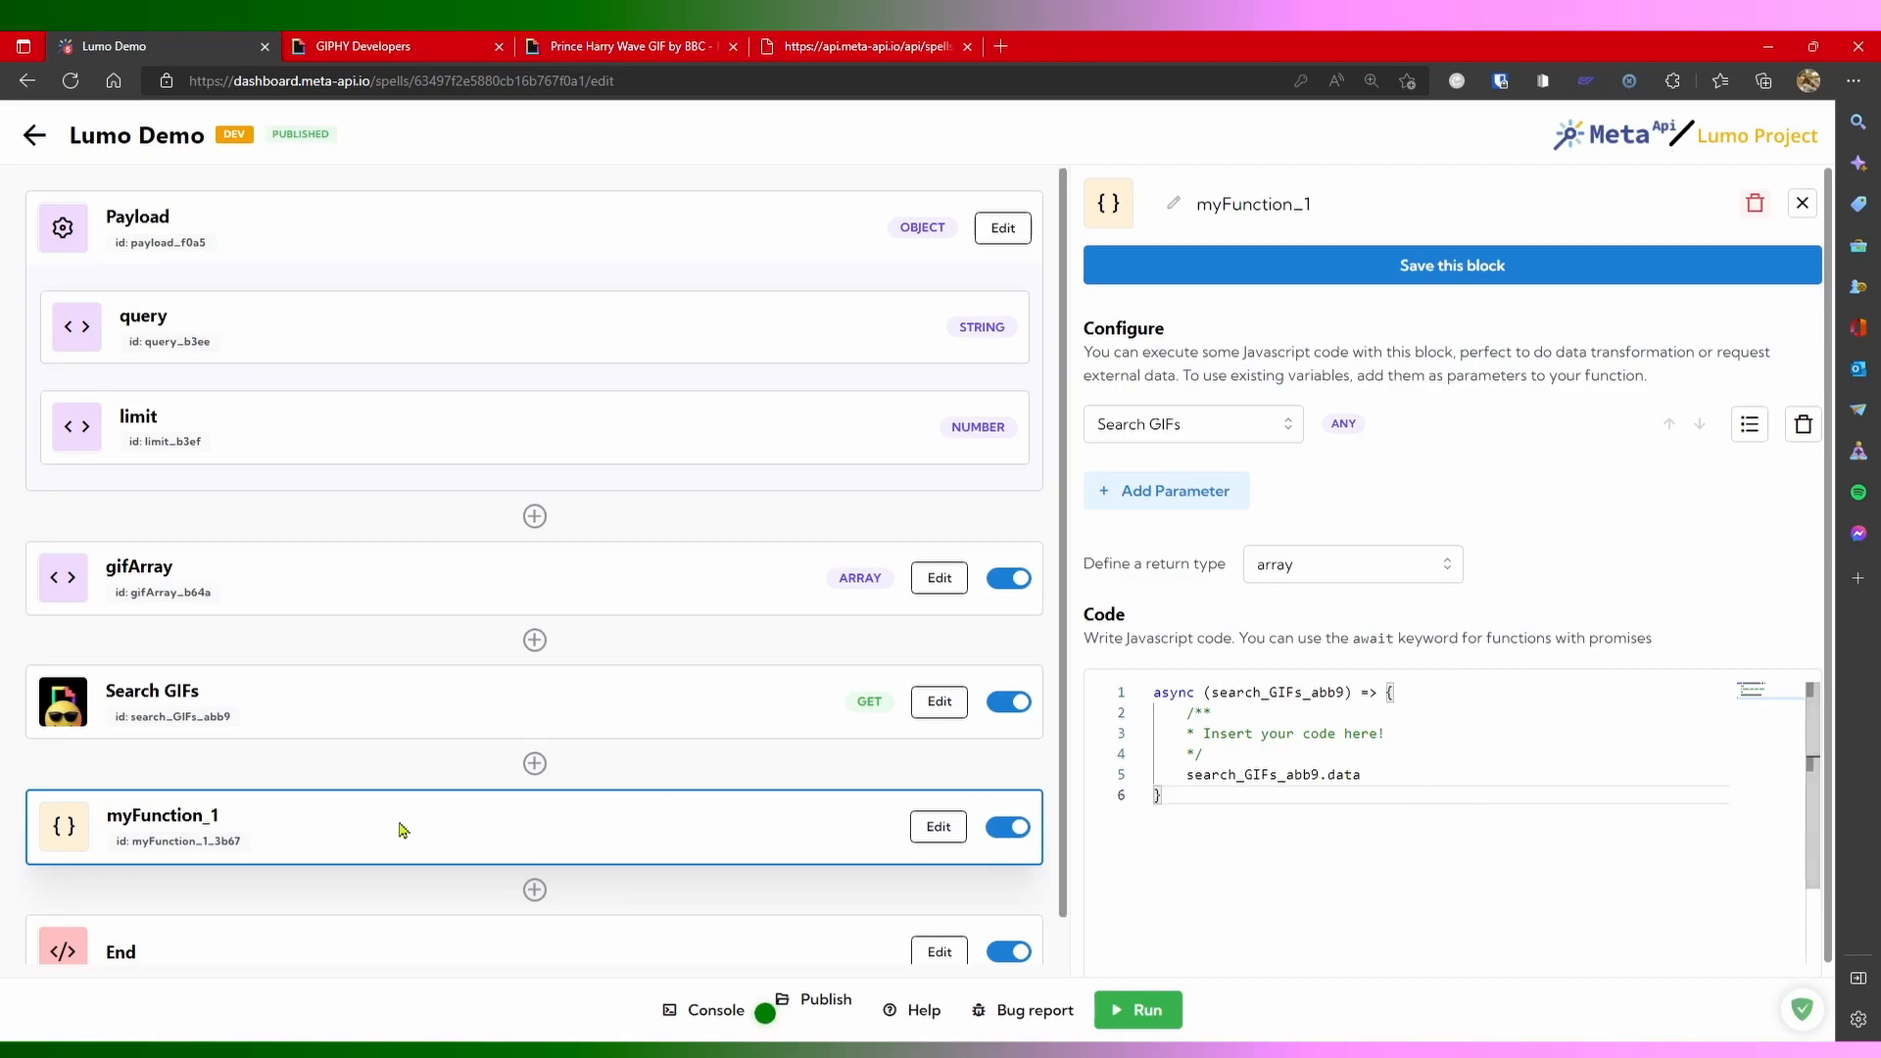
click(1426, 274)
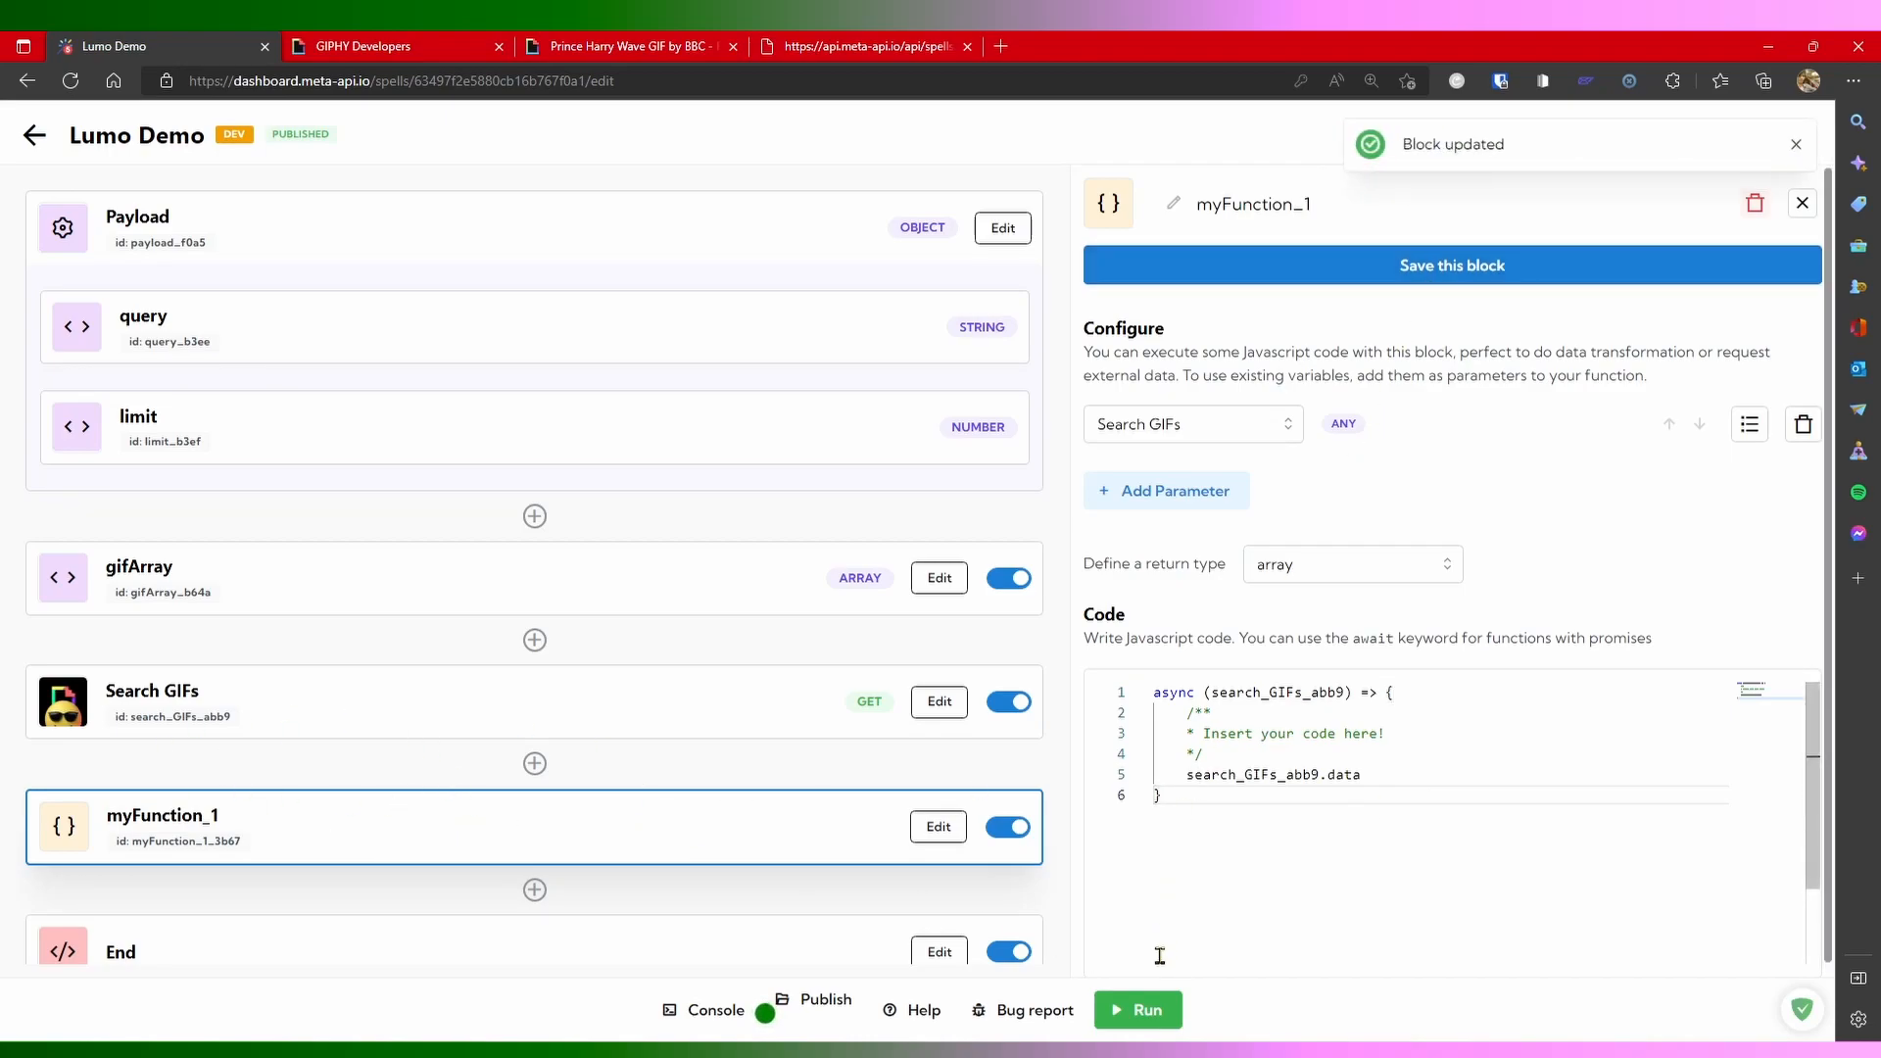
Step: Rename the function getData, make it return search_GIFs_abb9.data, and save the block
scroll(563, 823, down, 1)
double_click(1260, 191)
text(getData)
click(1187, 775)
text(return)
click(1425, 271)
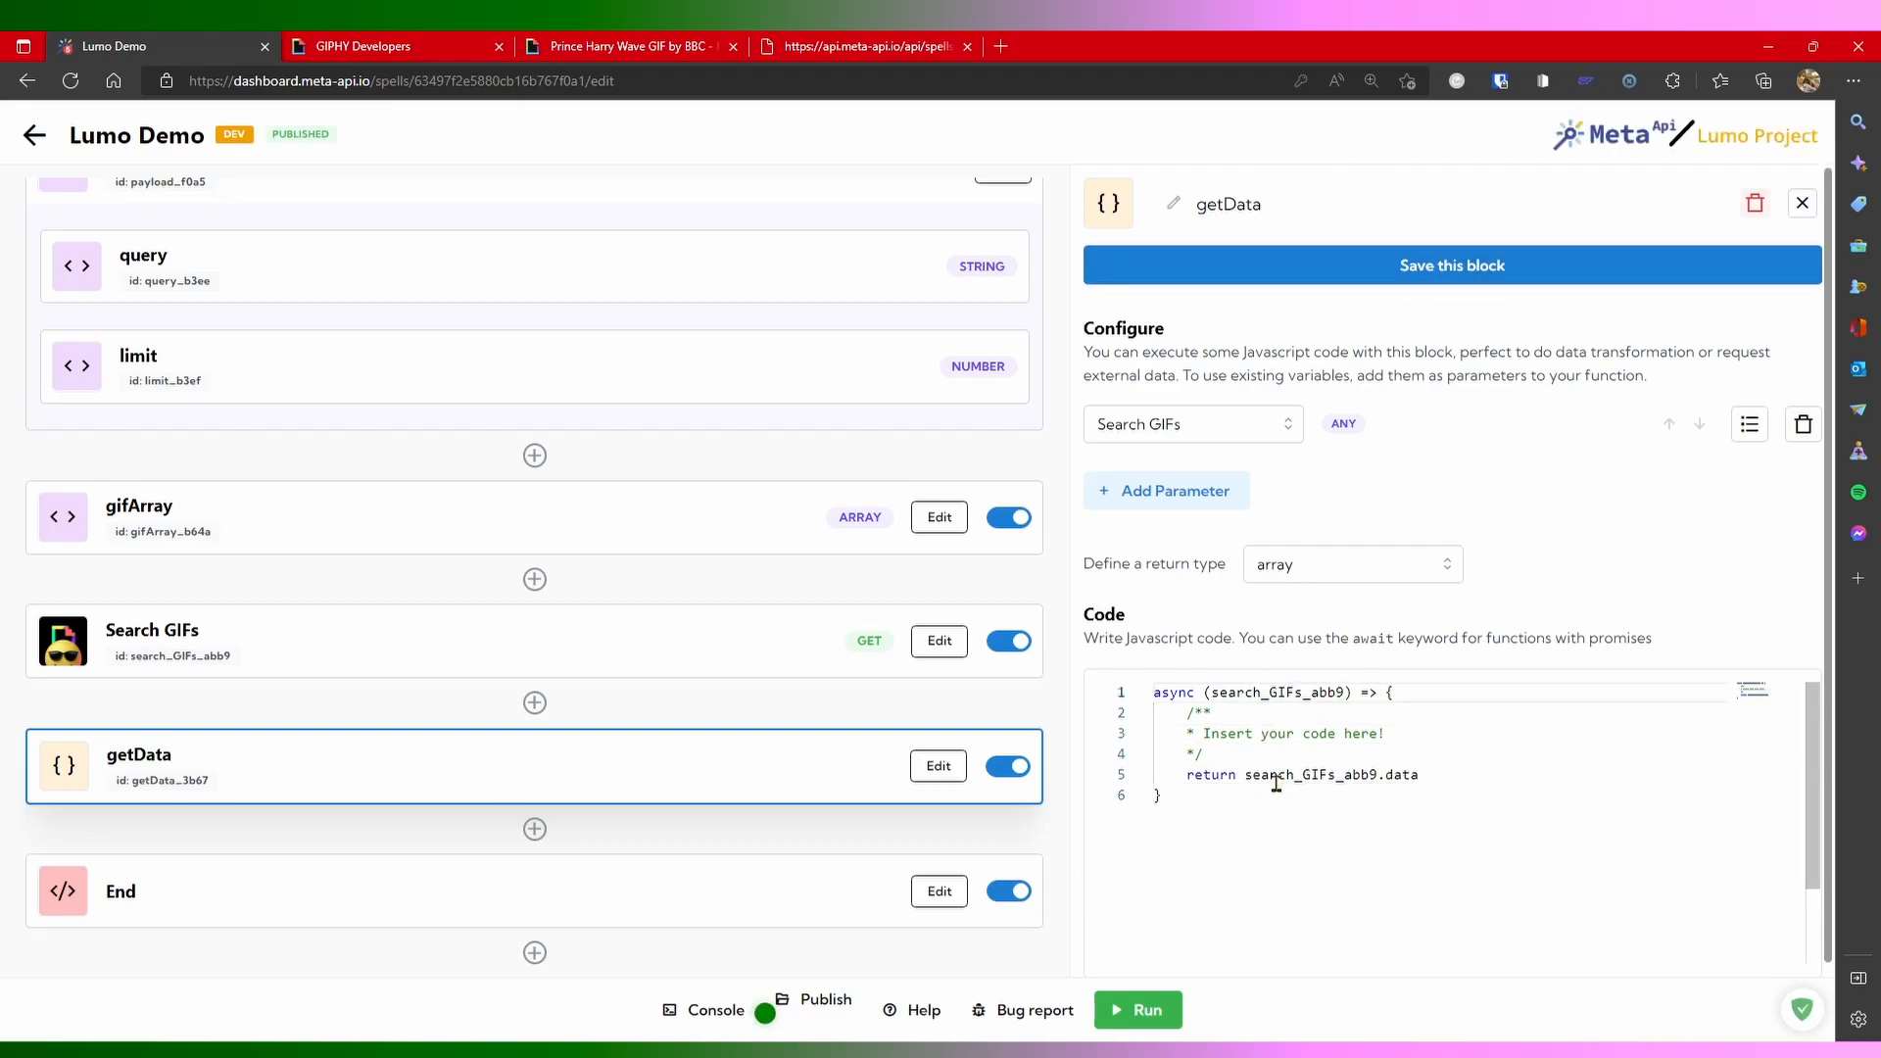
Step: Add a for loop block after getData, name it eachGif, and save the block
click(534, 829)
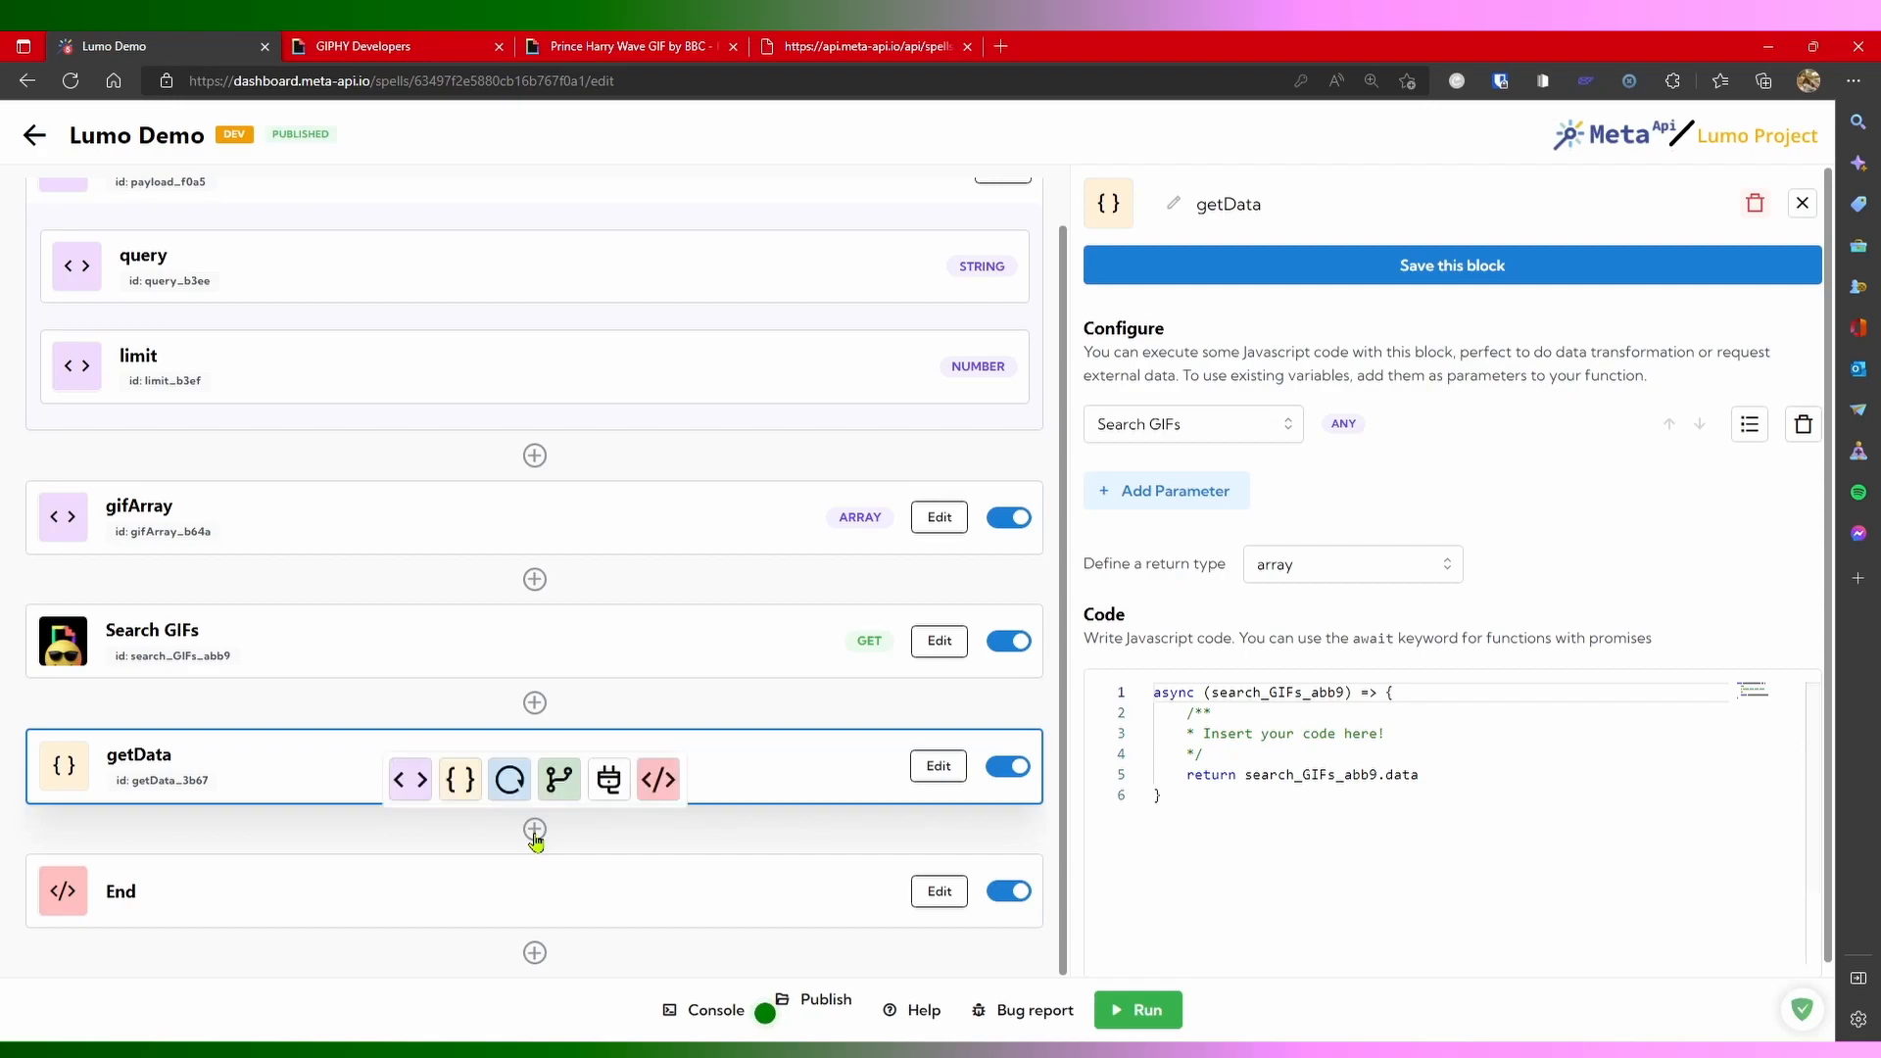
click(508, 780)
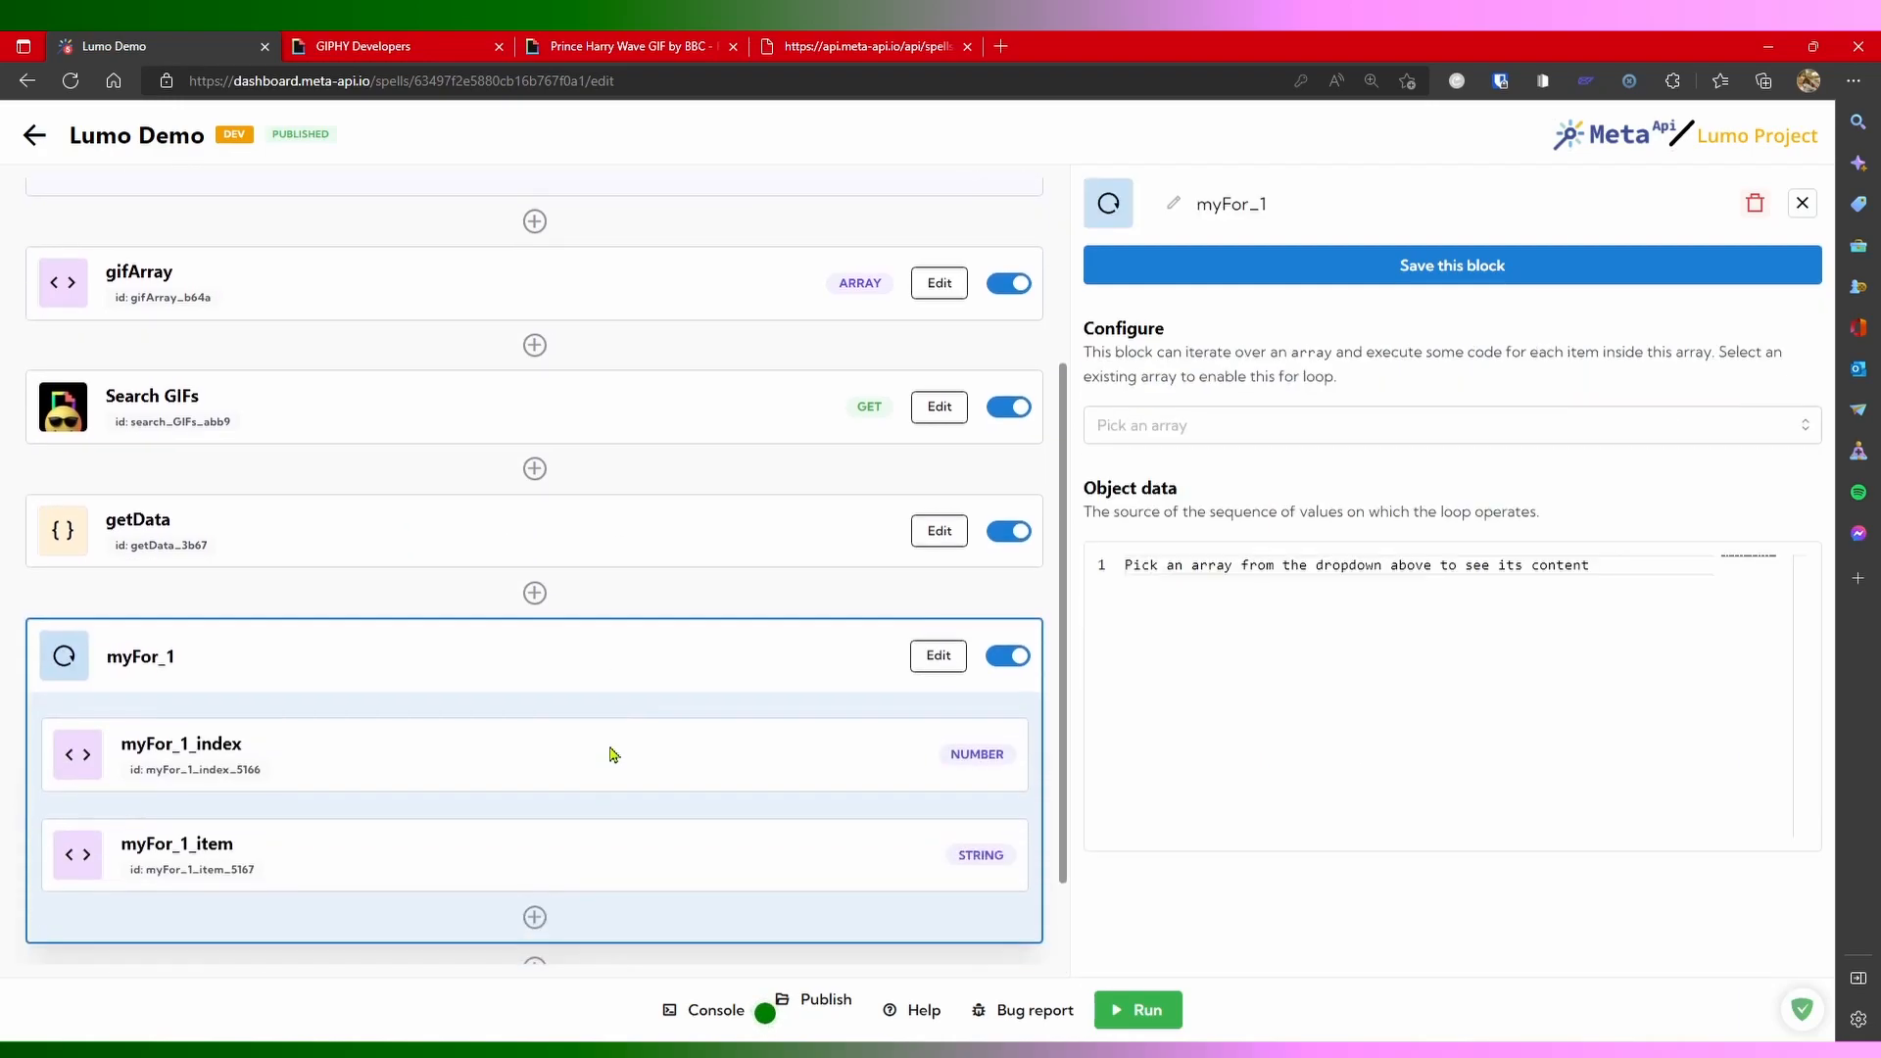
double_click(1248, 201)
text(eachGif)
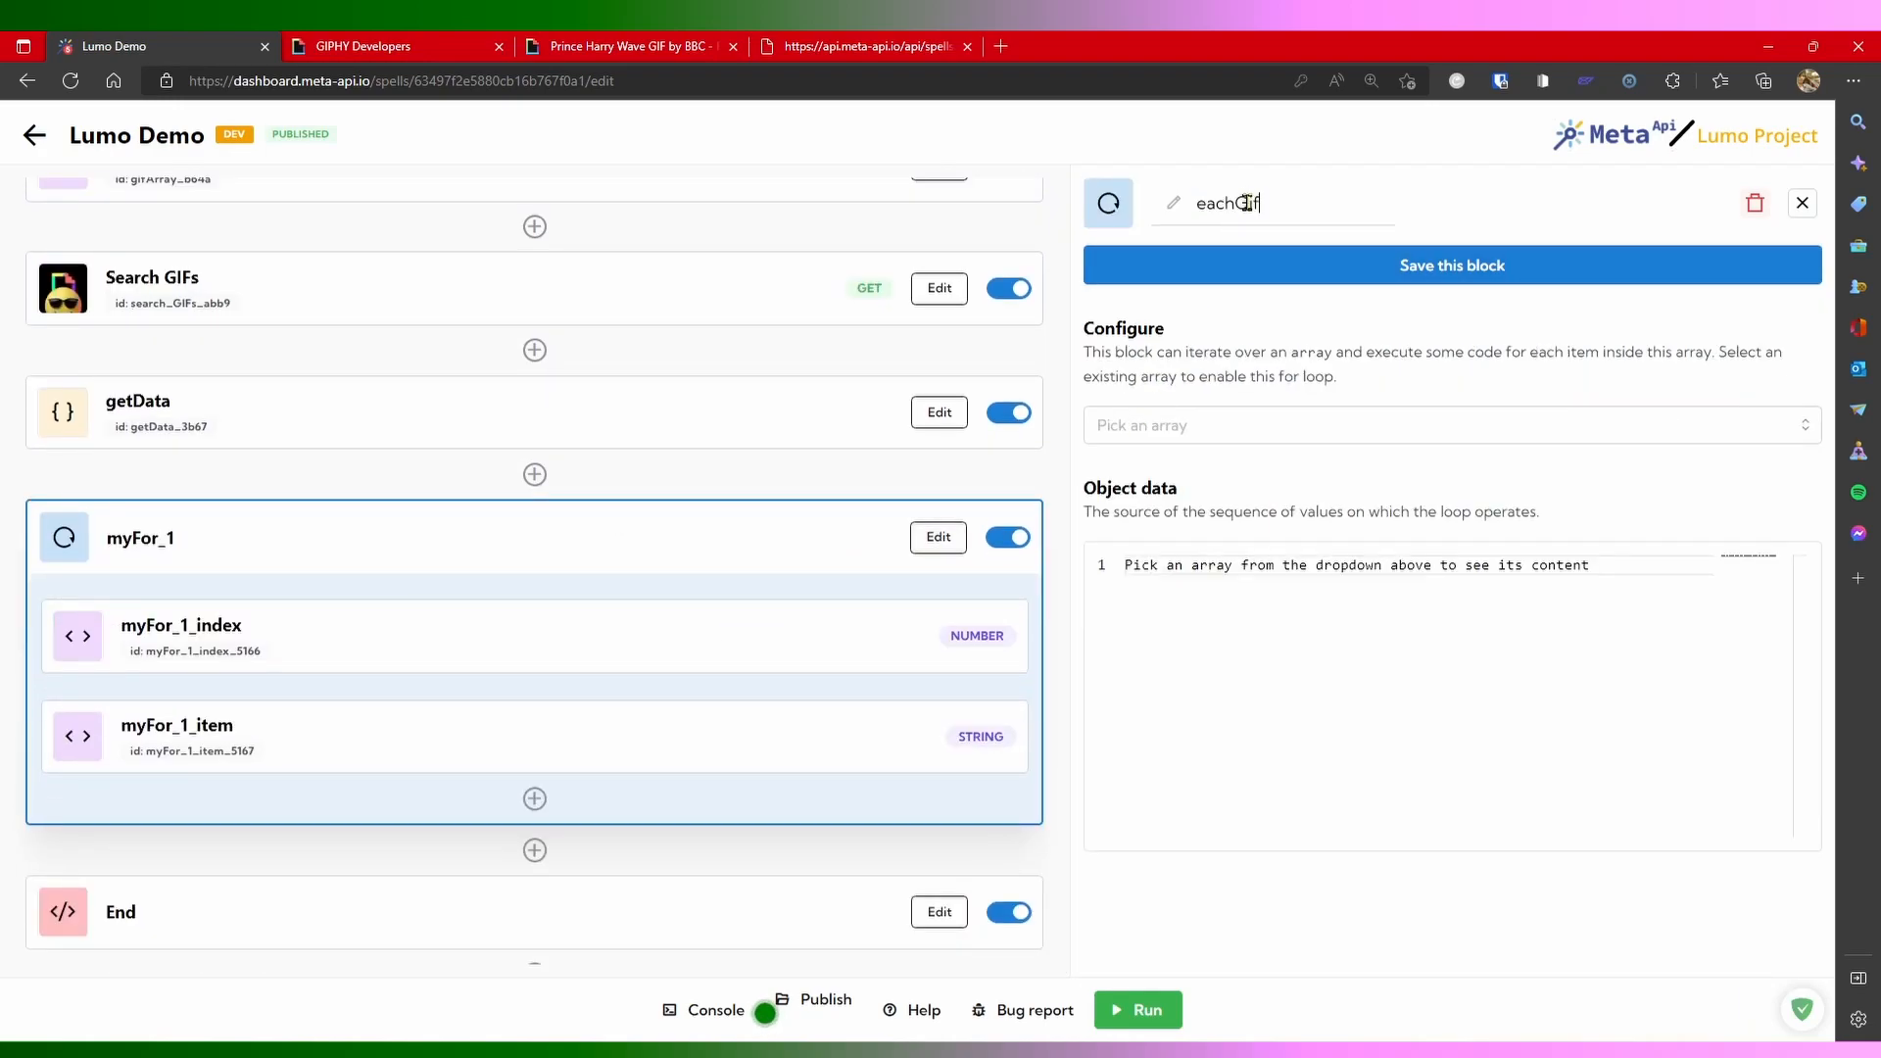
click(1274, 264)
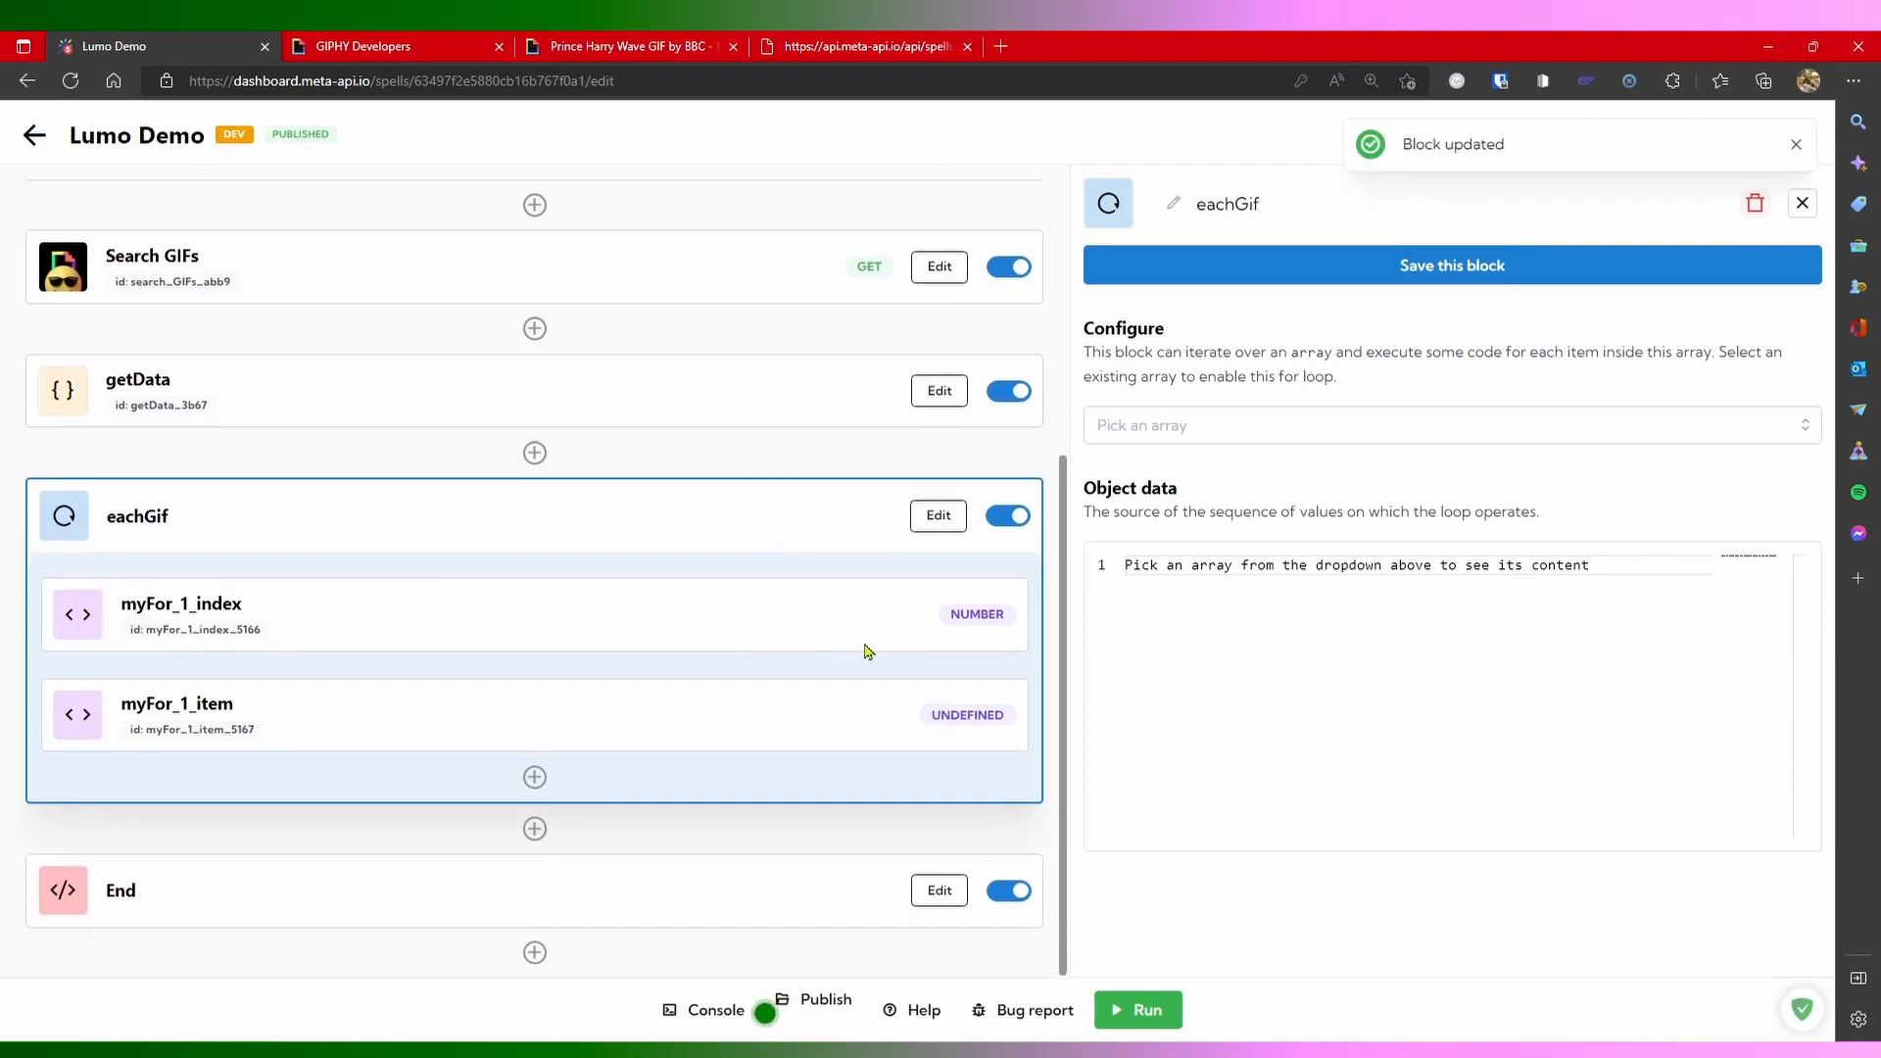
Step: Add a function block inside the eachGif loop with myFor_1_item as a parameter, and start a new code line
click(534, 777)
click(472, 729)
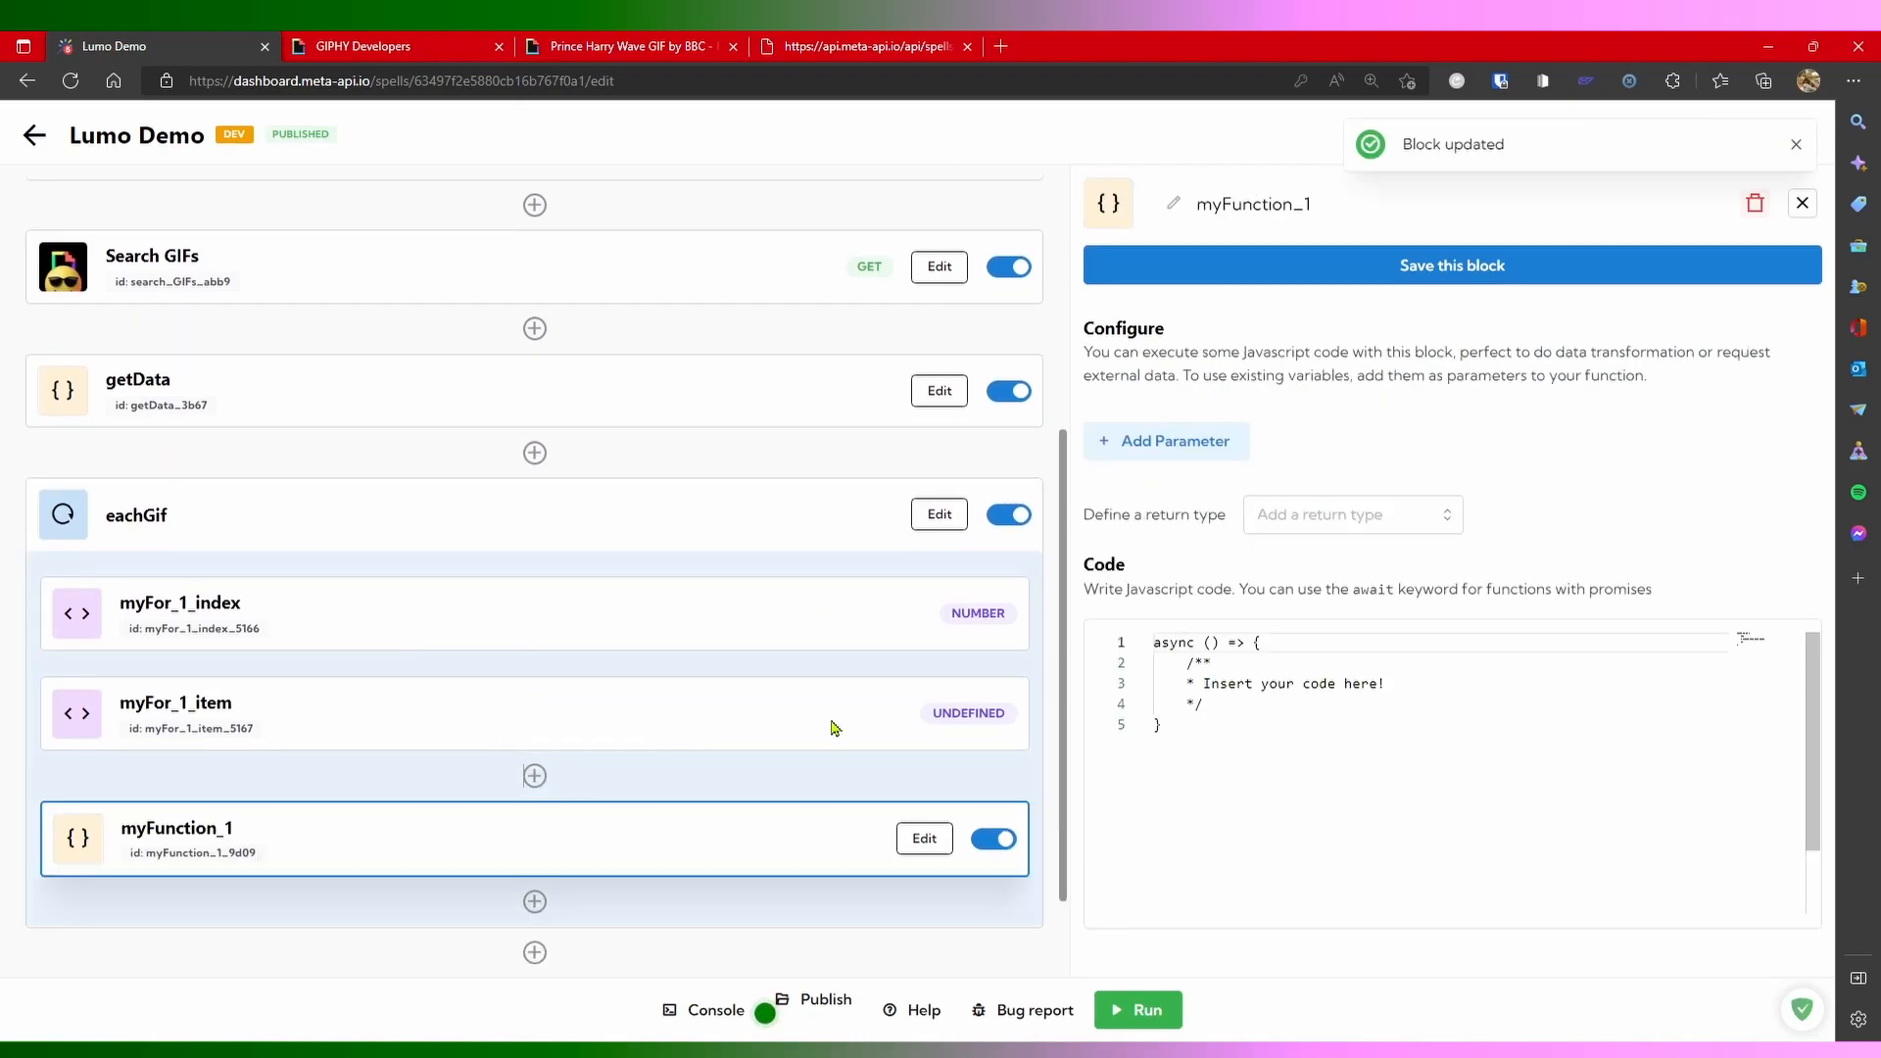
click(1268, 701)
click(1175, 441)
click(1274, 756)
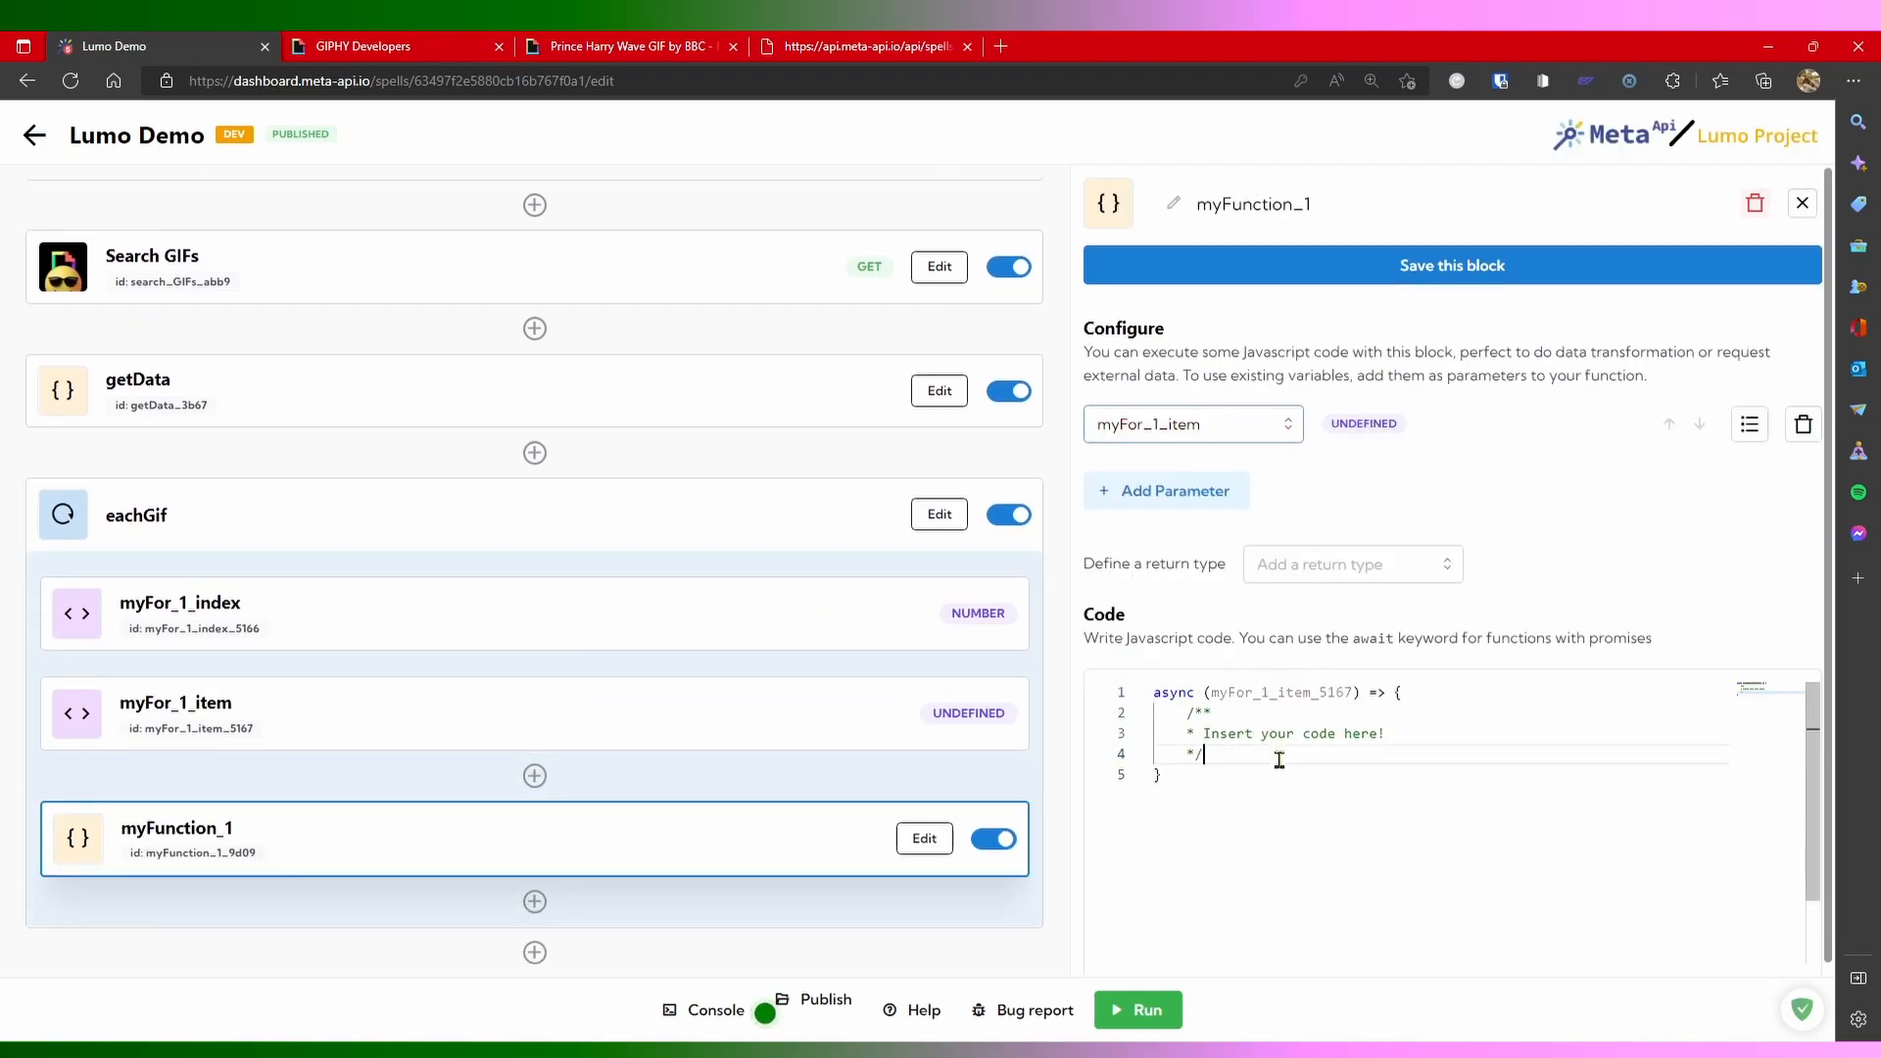
key(Return)
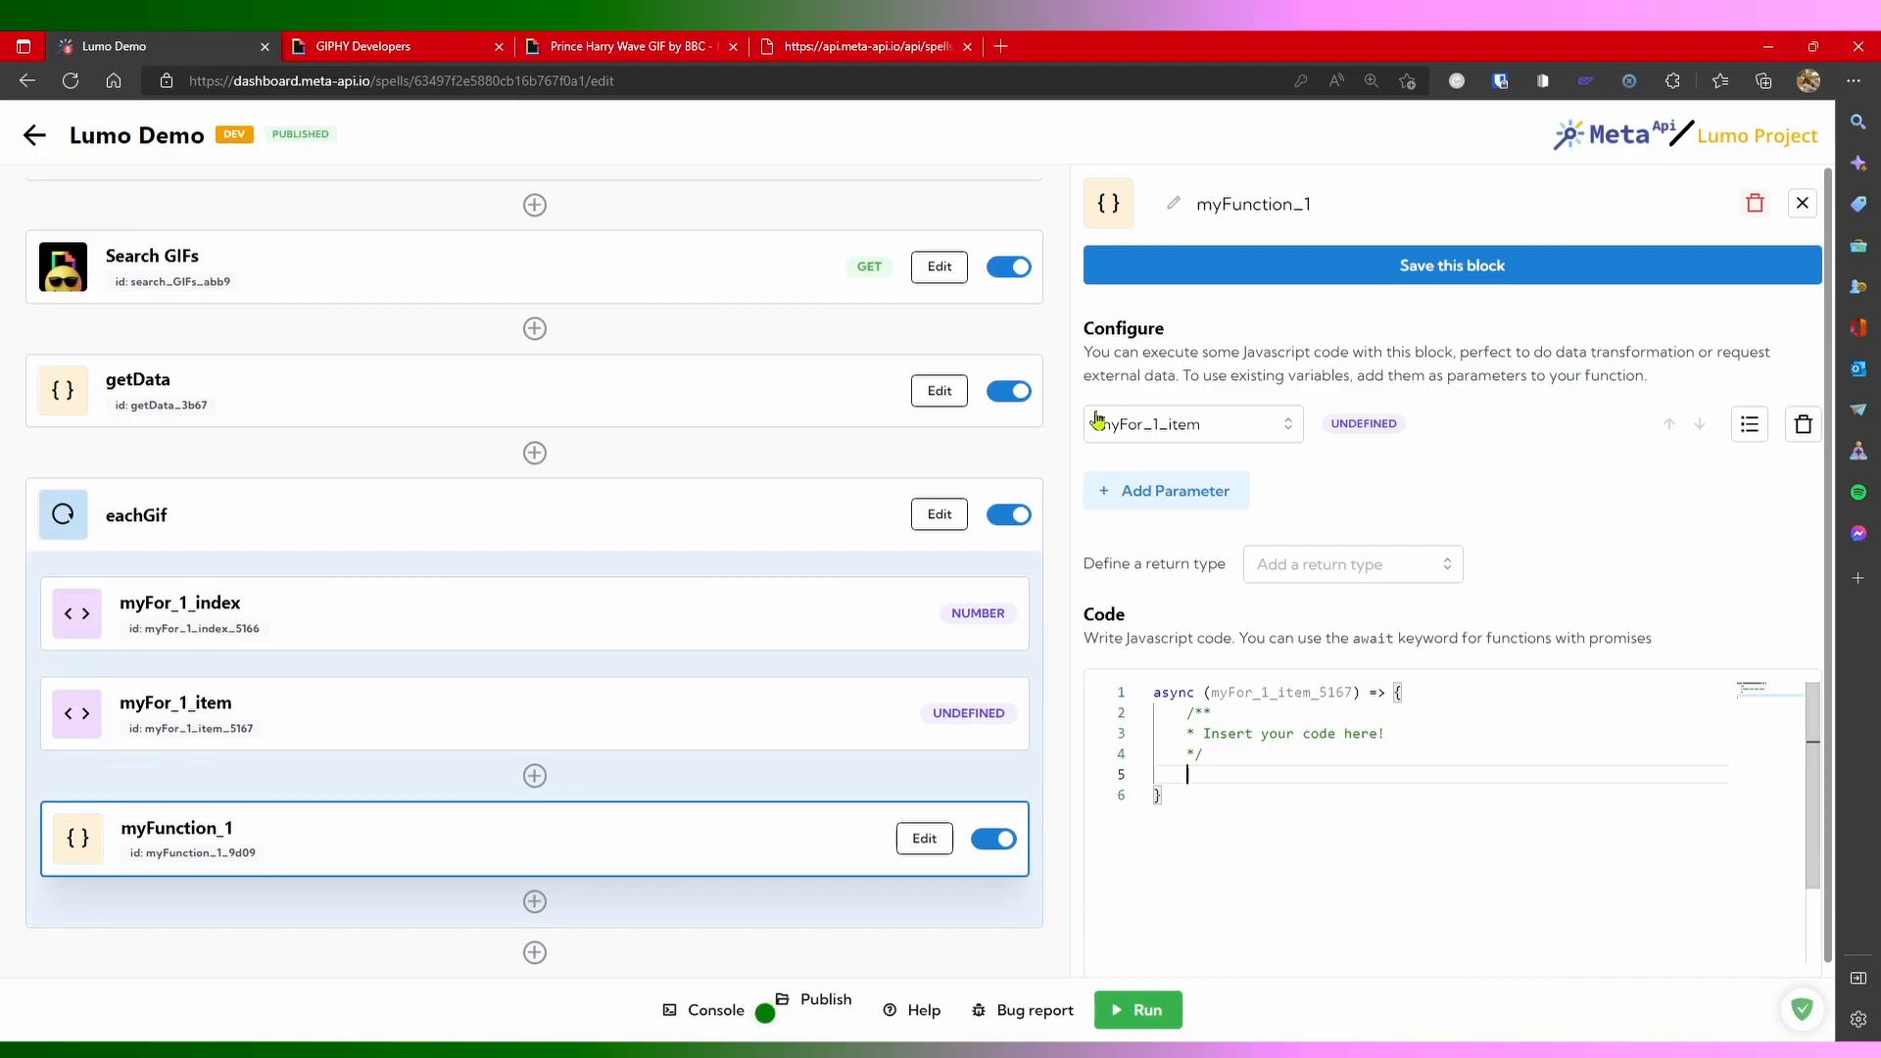
Step: Add gifArray as a second parameter of the function inside the loop
click(1166, 490)
click(1150, 474)
click(1136, 648)
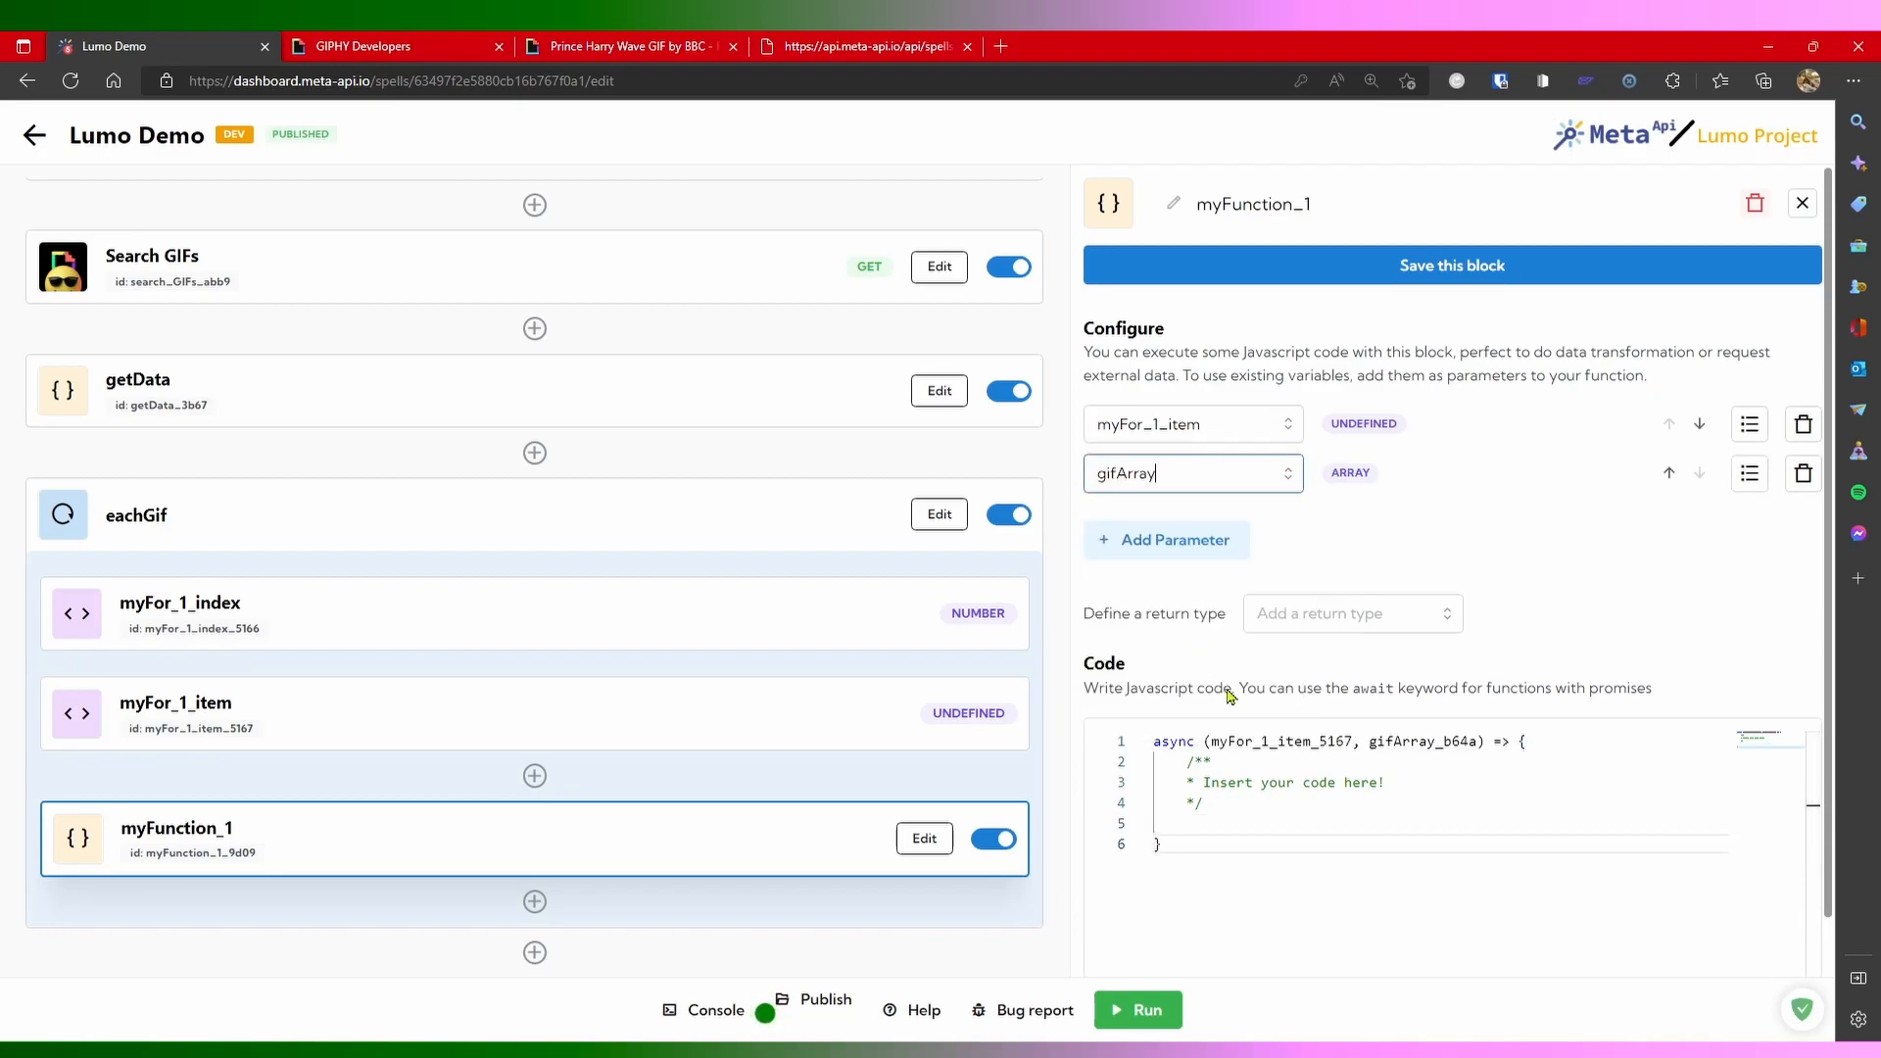
Step: Write gifArray_b64a.push(myFor_1_item_5167.embed_url) in the loop function's code and save the block
click(1309, 822)
text(gifArray_b64a)
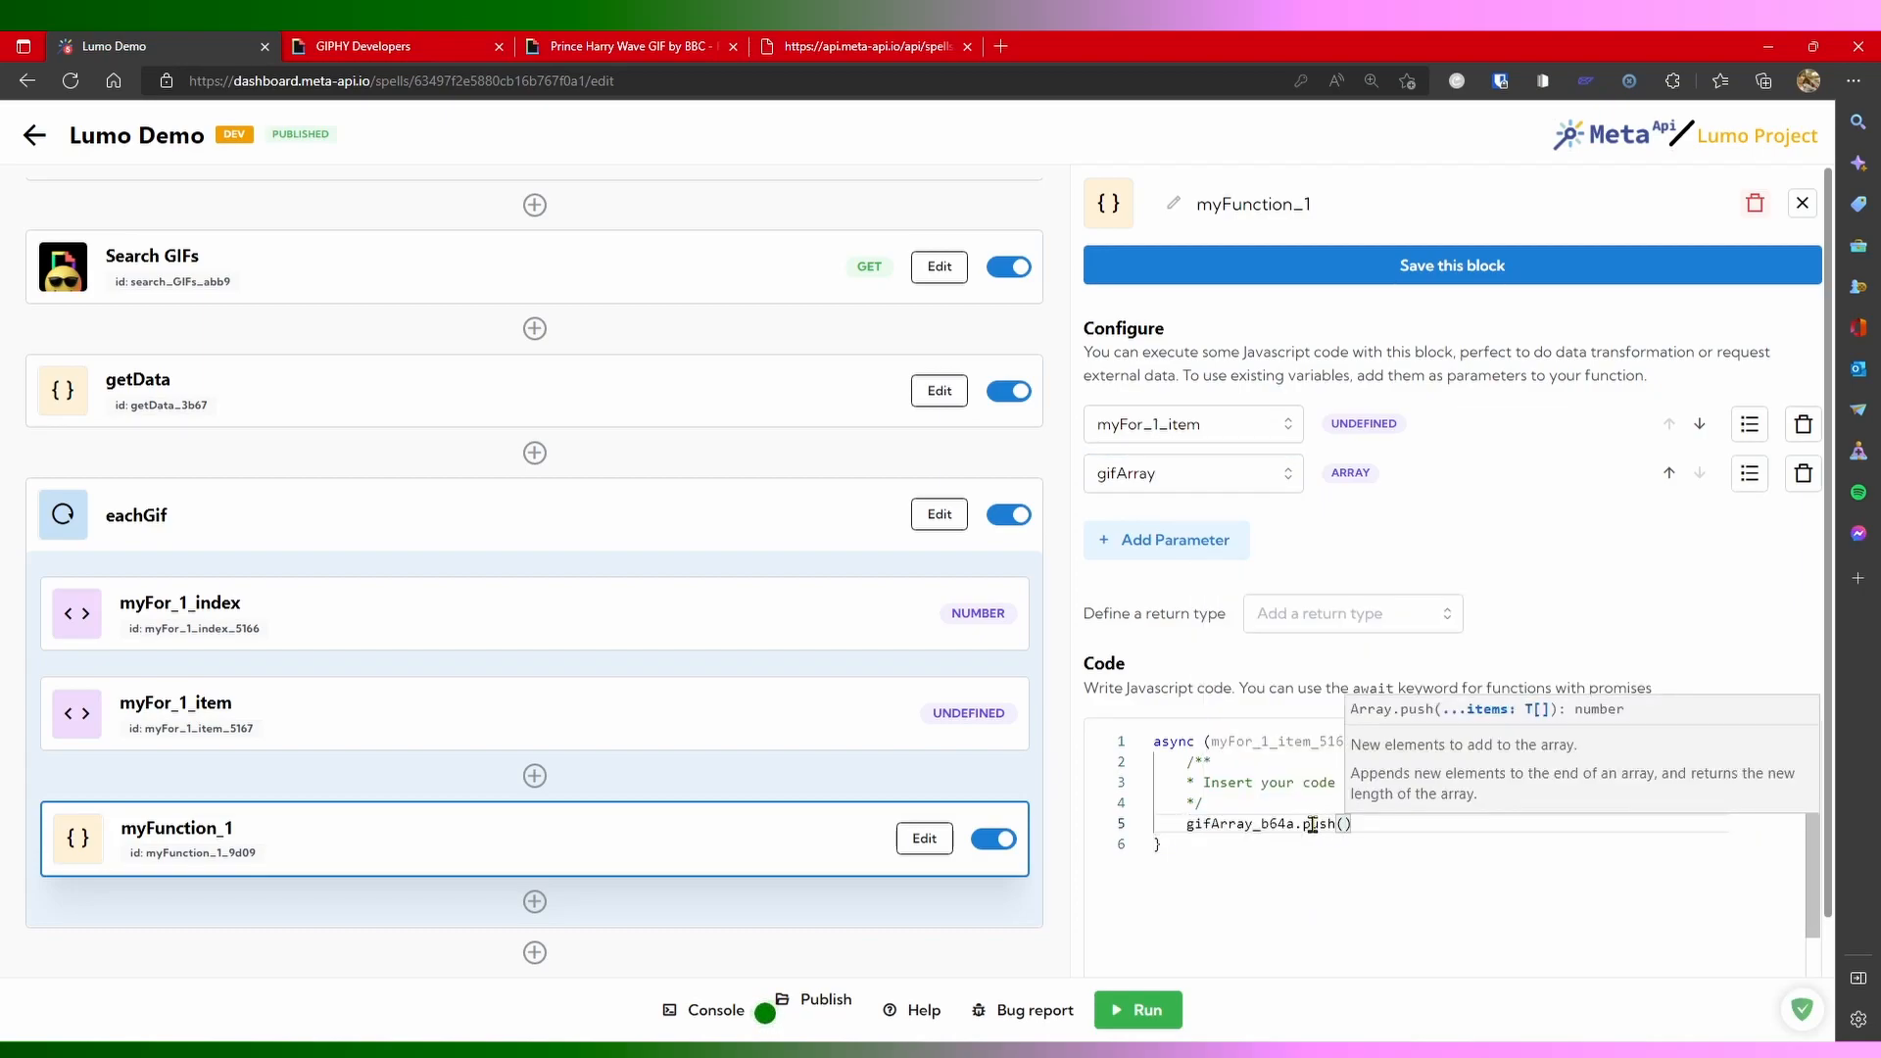
text(.push(myFor_1_item_5167)
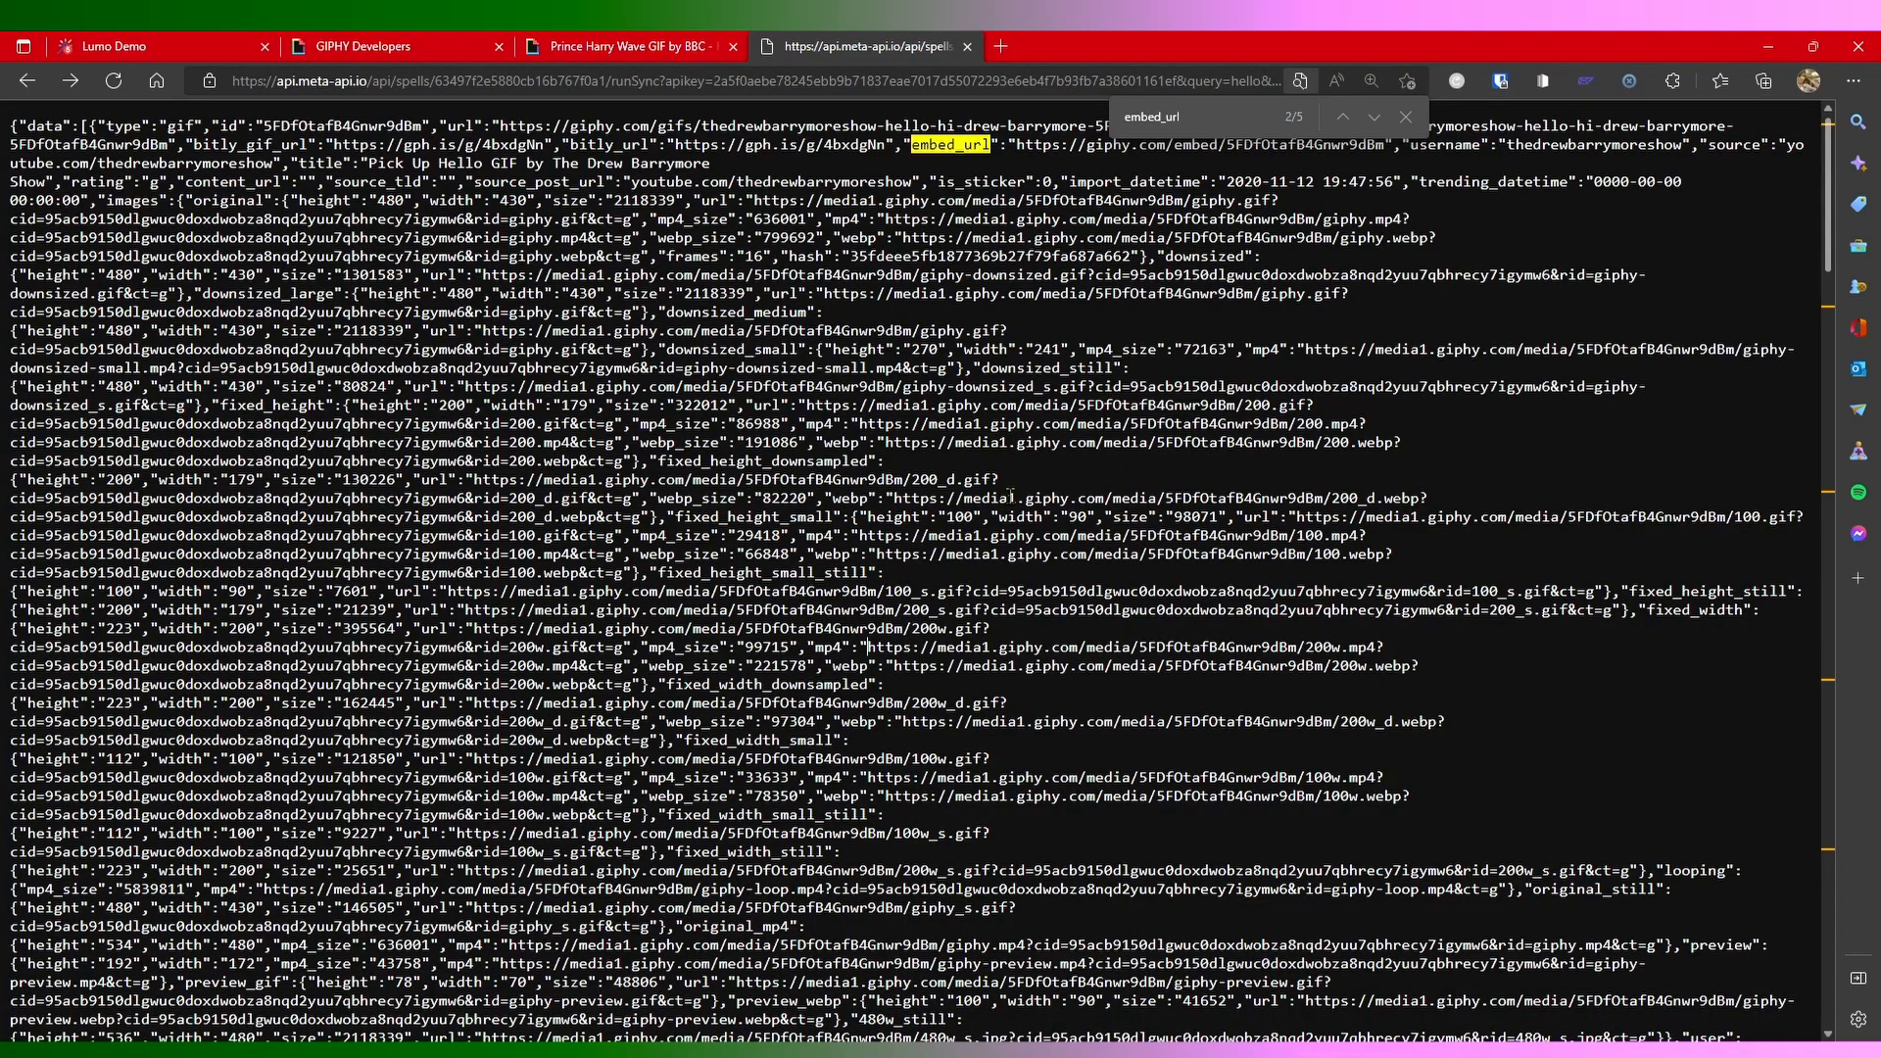
click(195, 40)
key(ctrl+v)
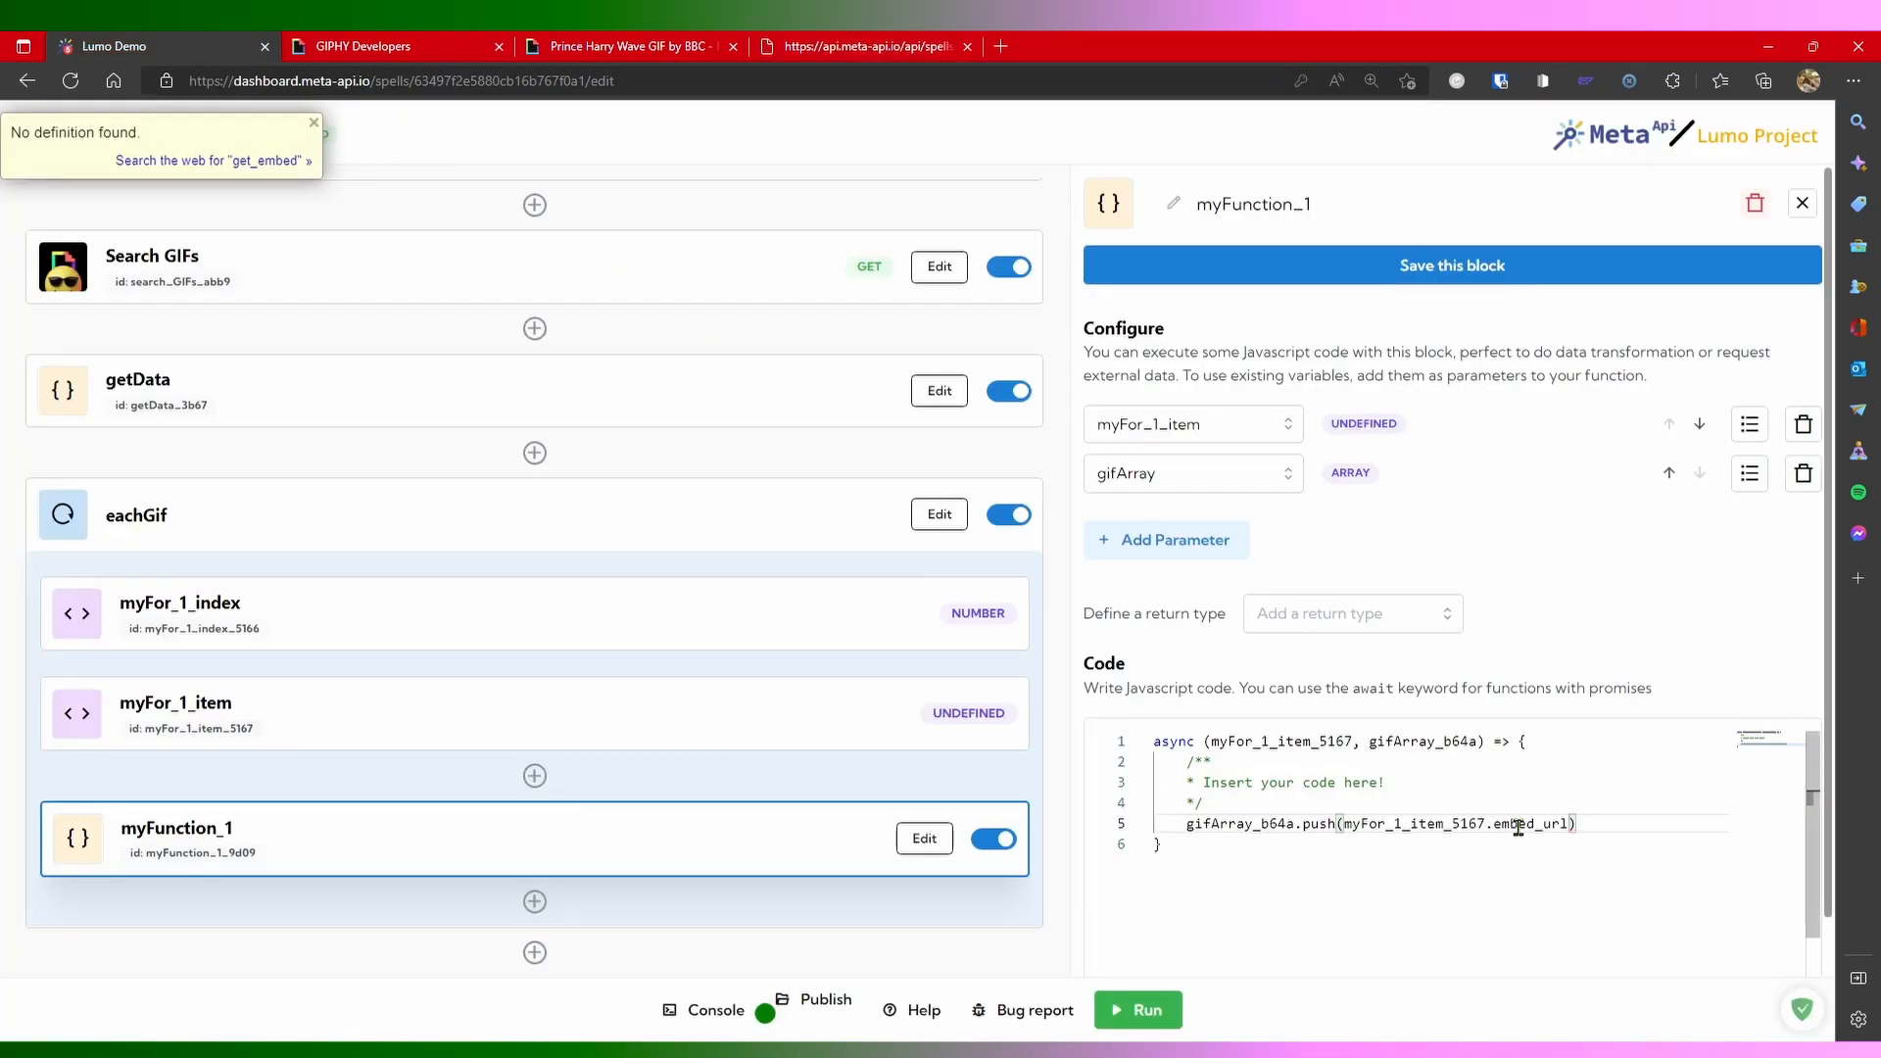
key(ctrl+s)
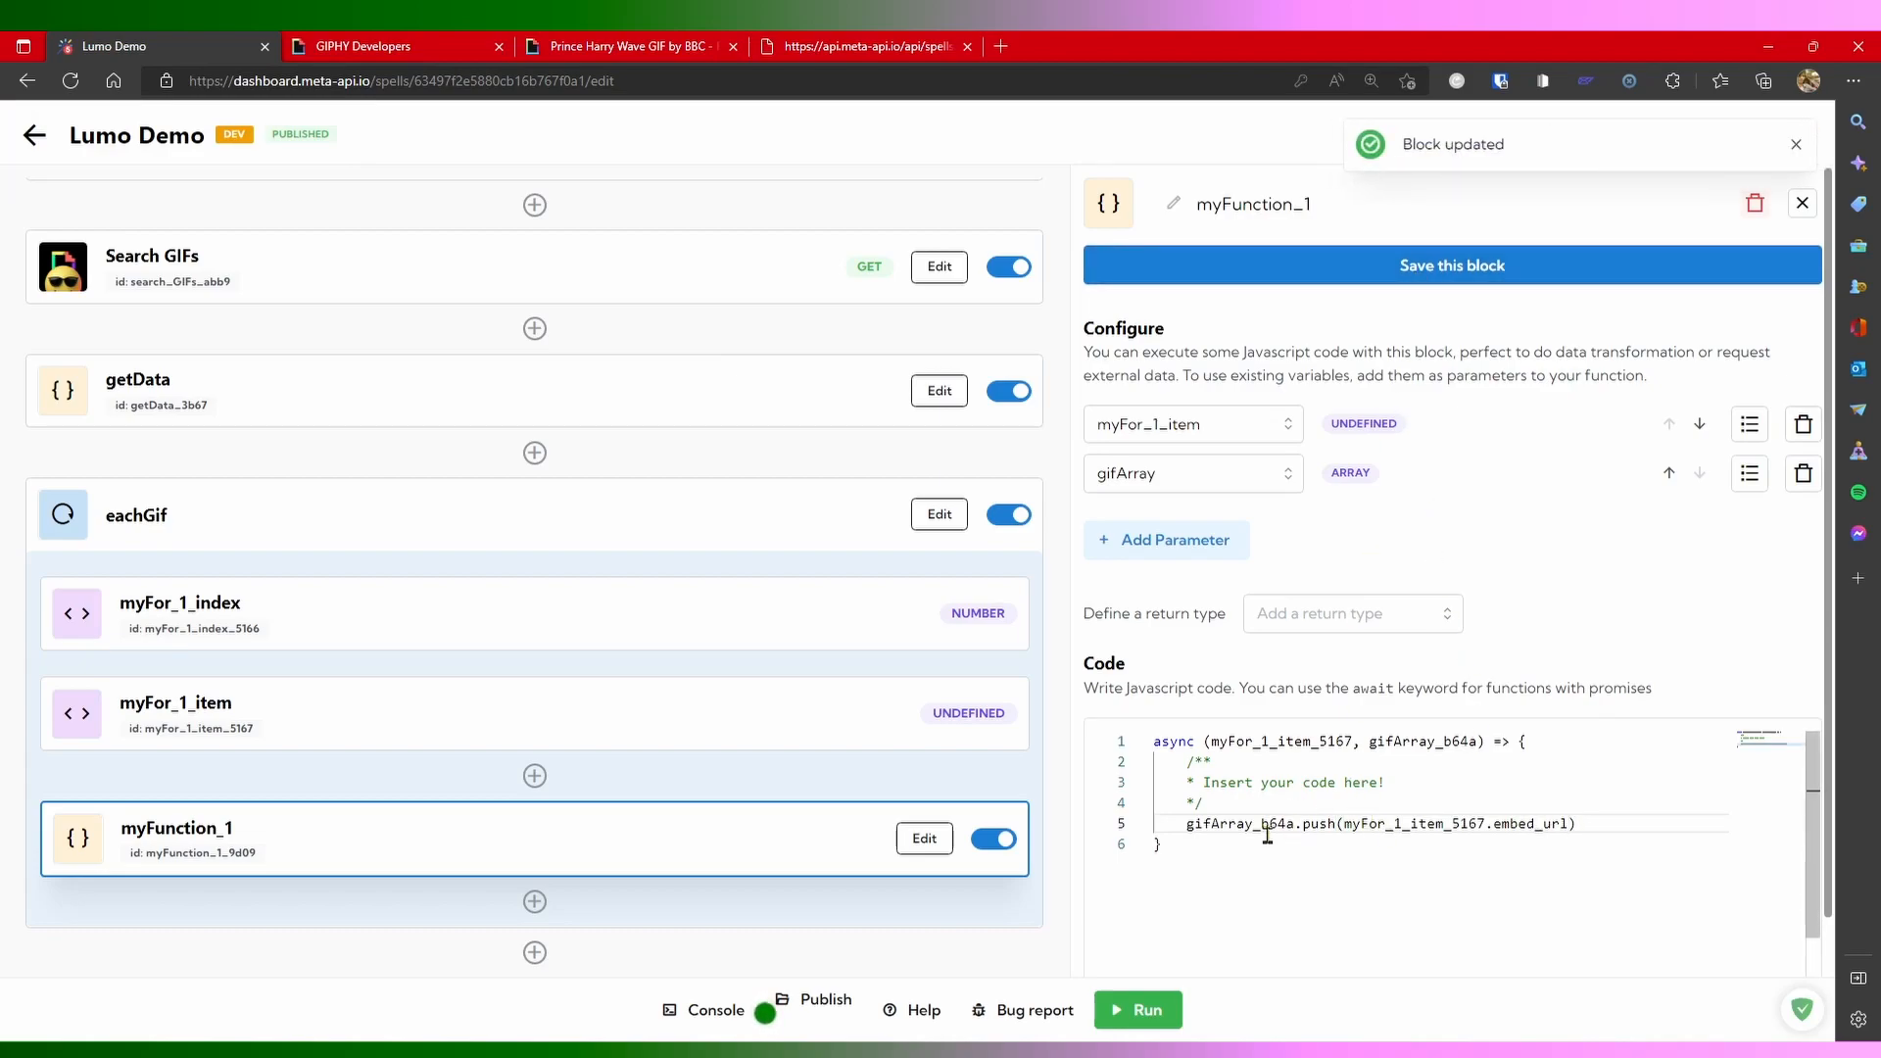
Step: Rename the function inside the loop as storeGif and save it
double_click(1243, 206)
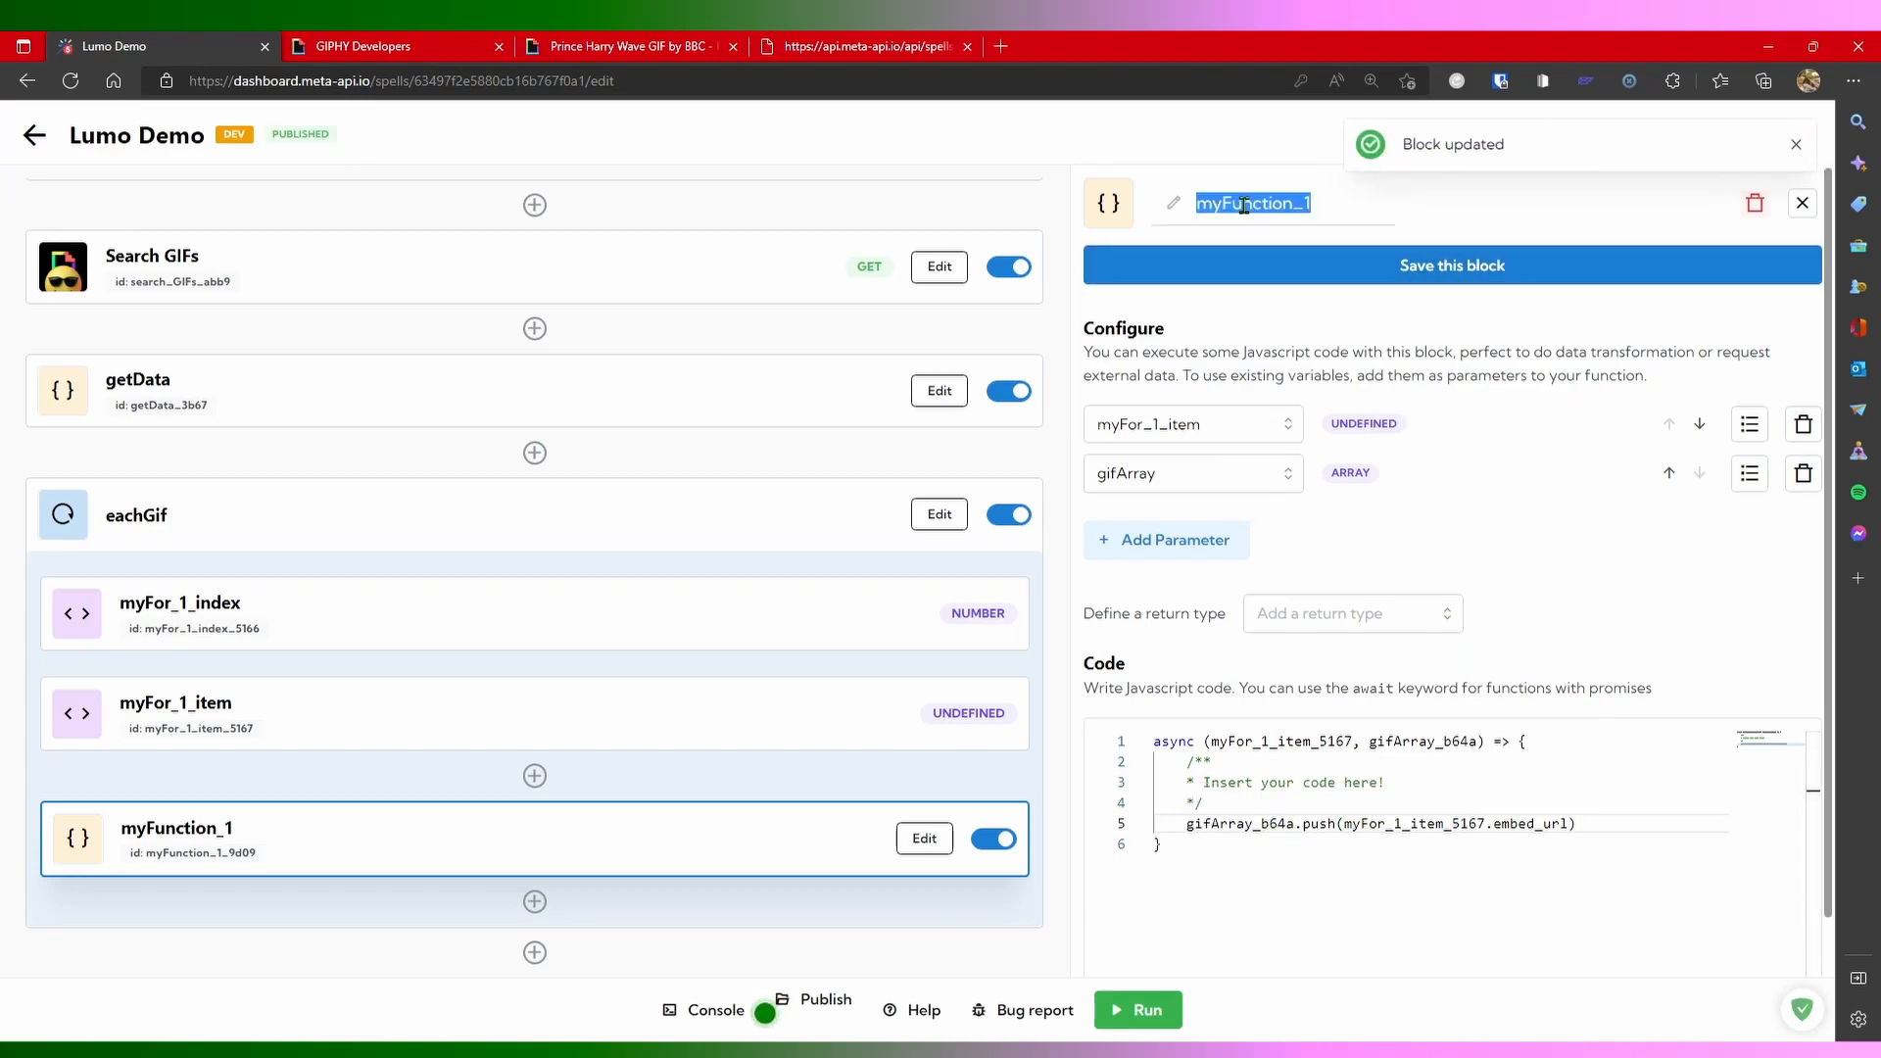
text(store)
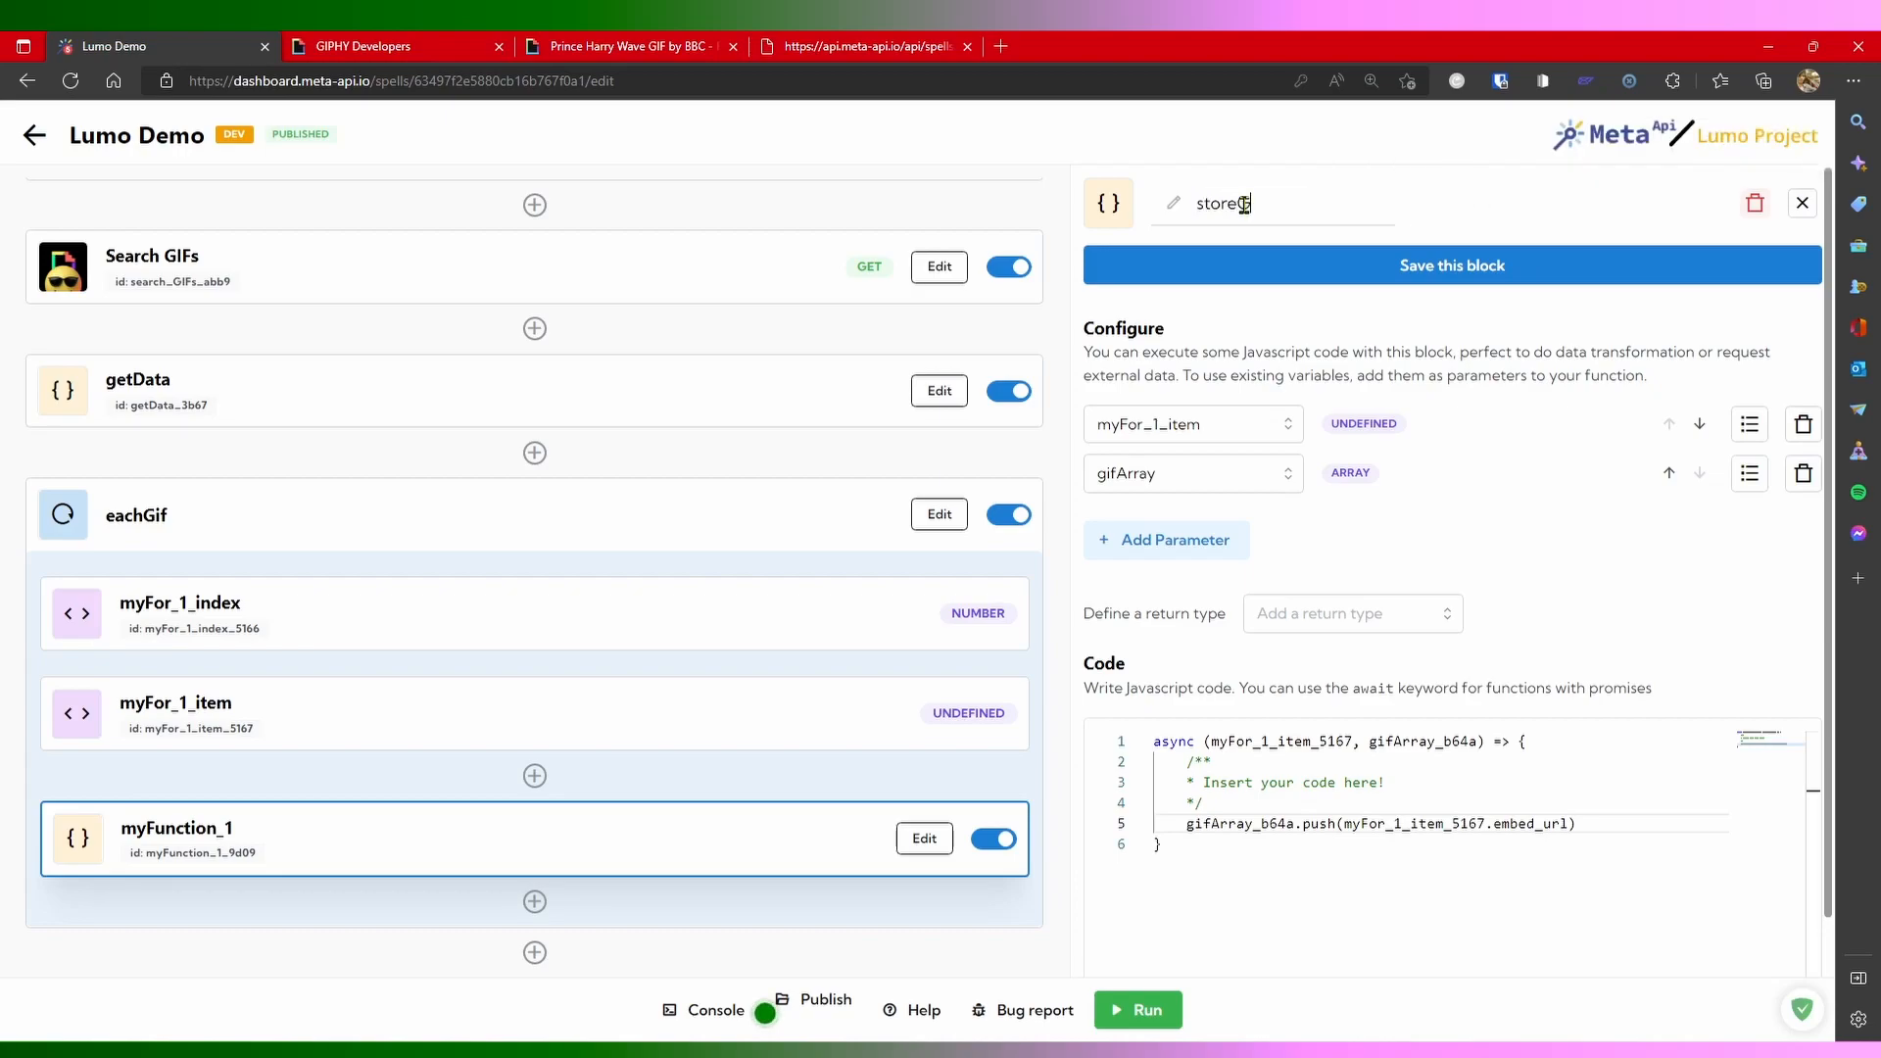
text(Gif)
key(Return)
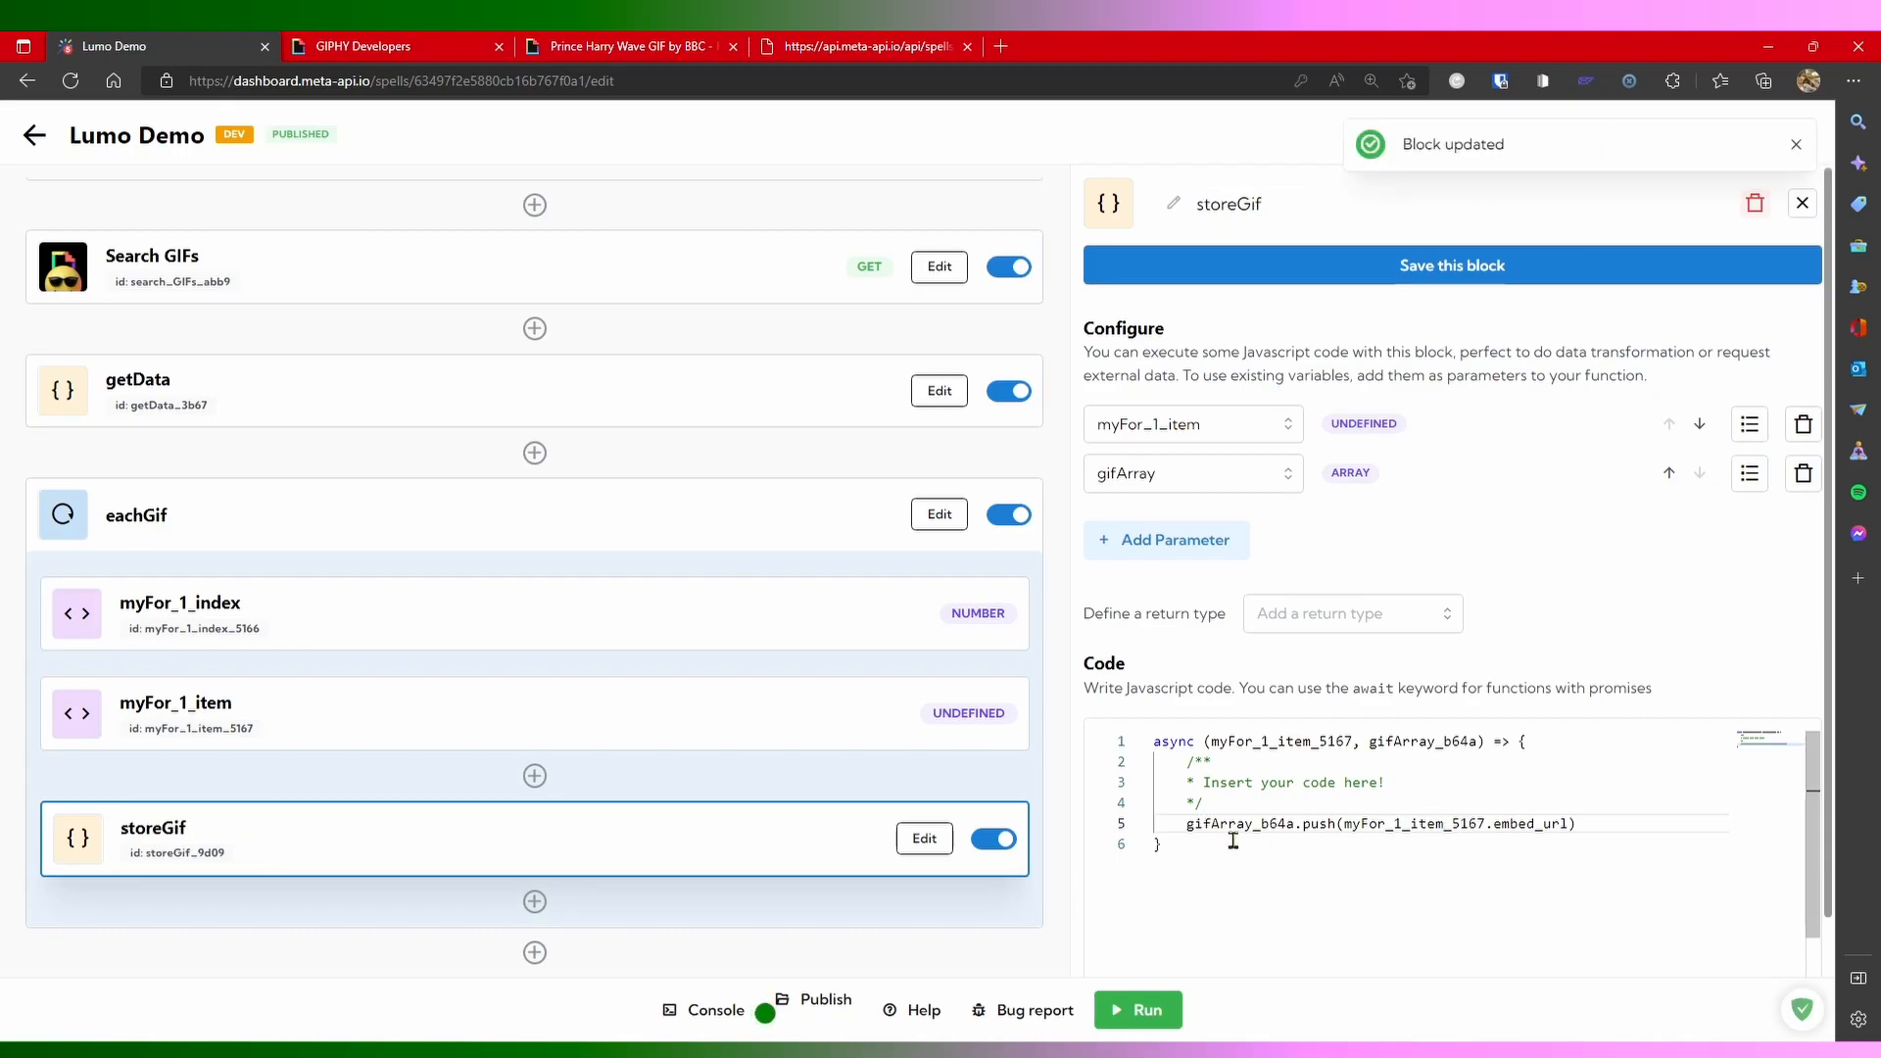
Step: Open the End block and review the variables available as its response
scroll(650, 823, down, 1)
scroll(648, 823, up, 2)
scroll(649, 823, down, 2)
click(934, 891)
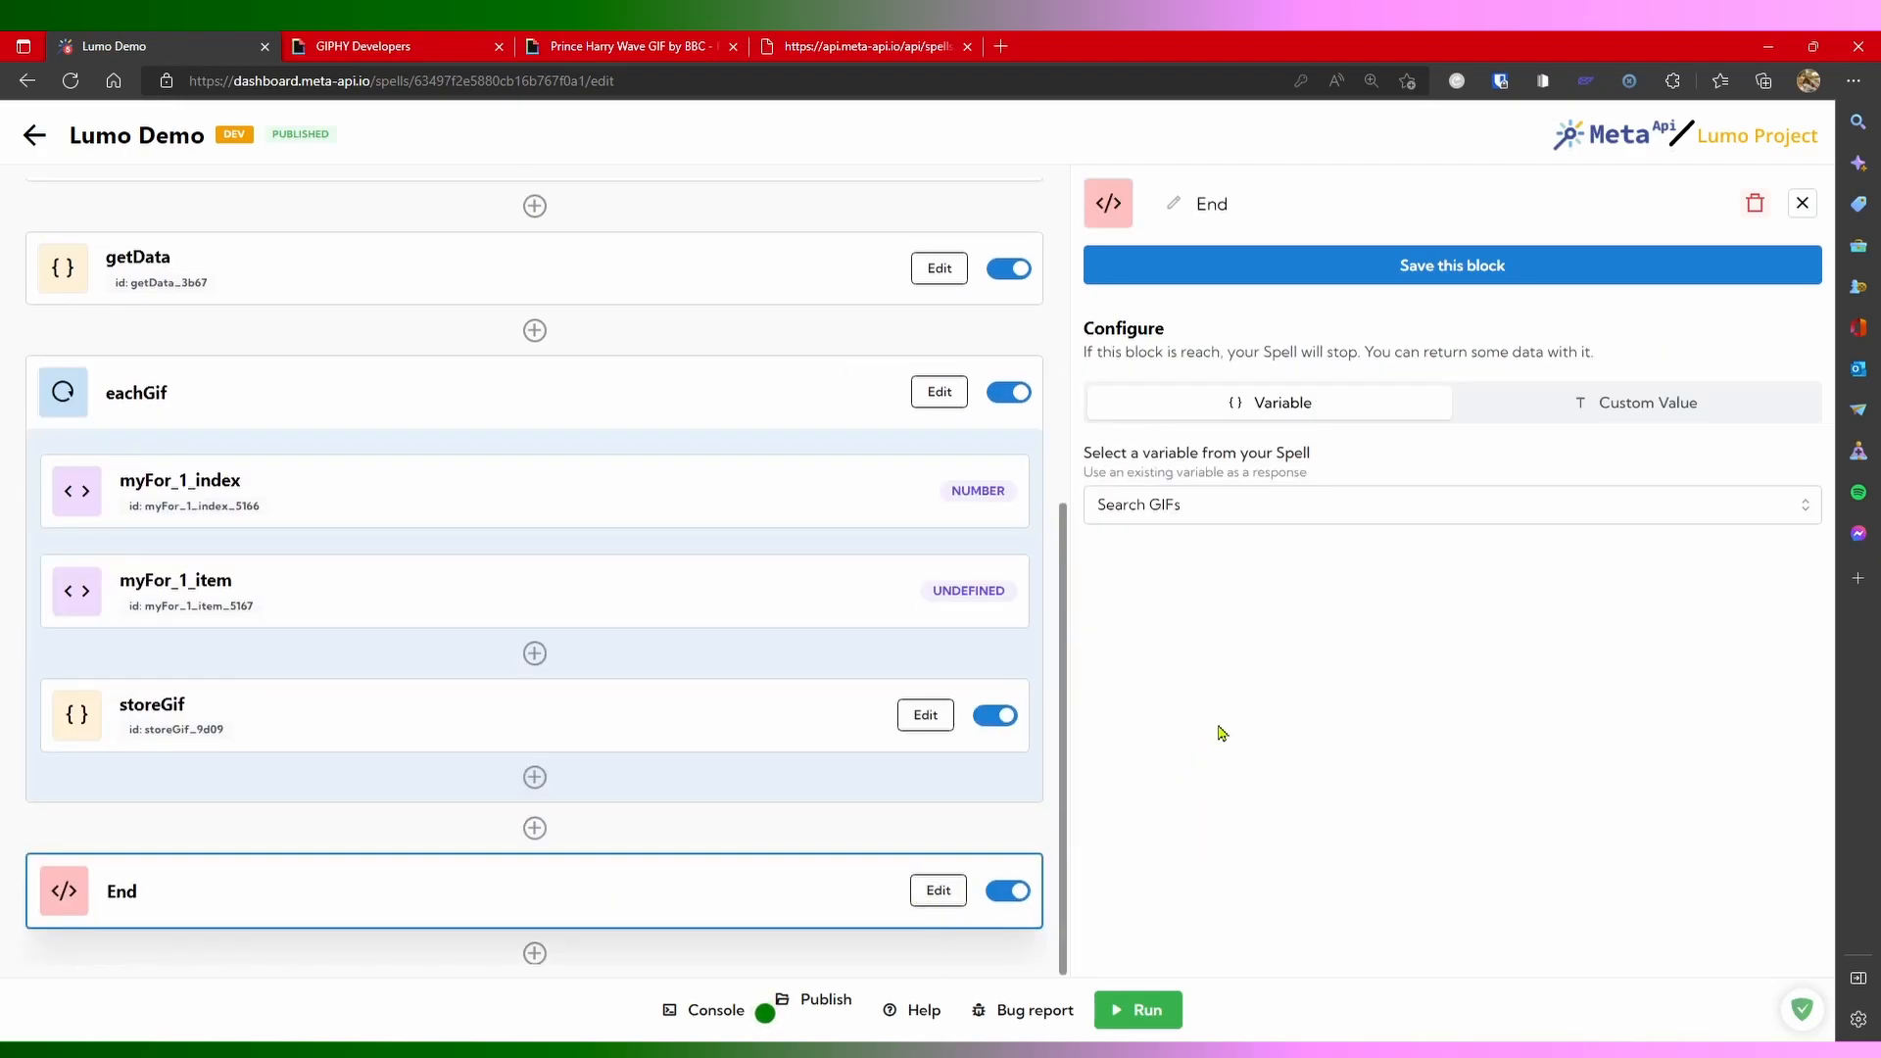
click(1266, 524)
scroll(1175, 725, down, 2)
scroll(630, 555, up, 5)
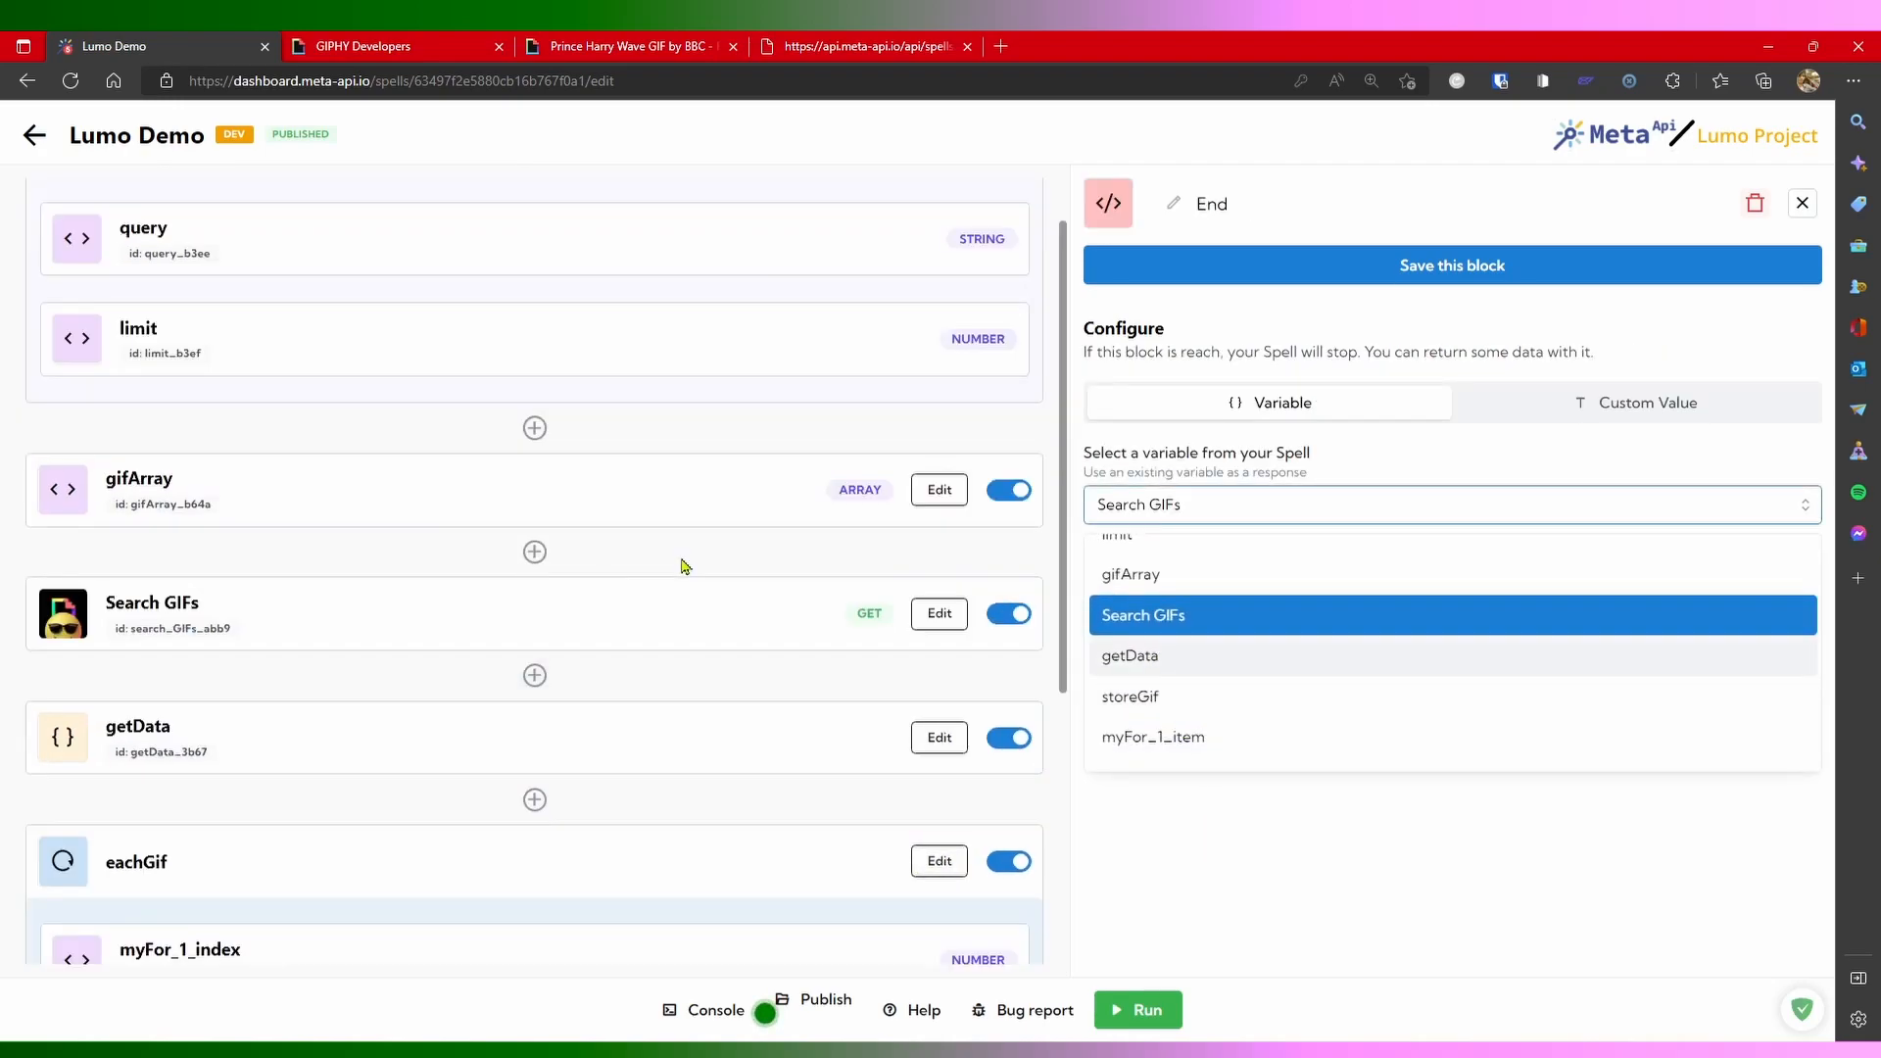
Step: Make the eachGif loop iterate over the getData array and save the block
scroll(630, 555, down, 4)
click(720, 595)
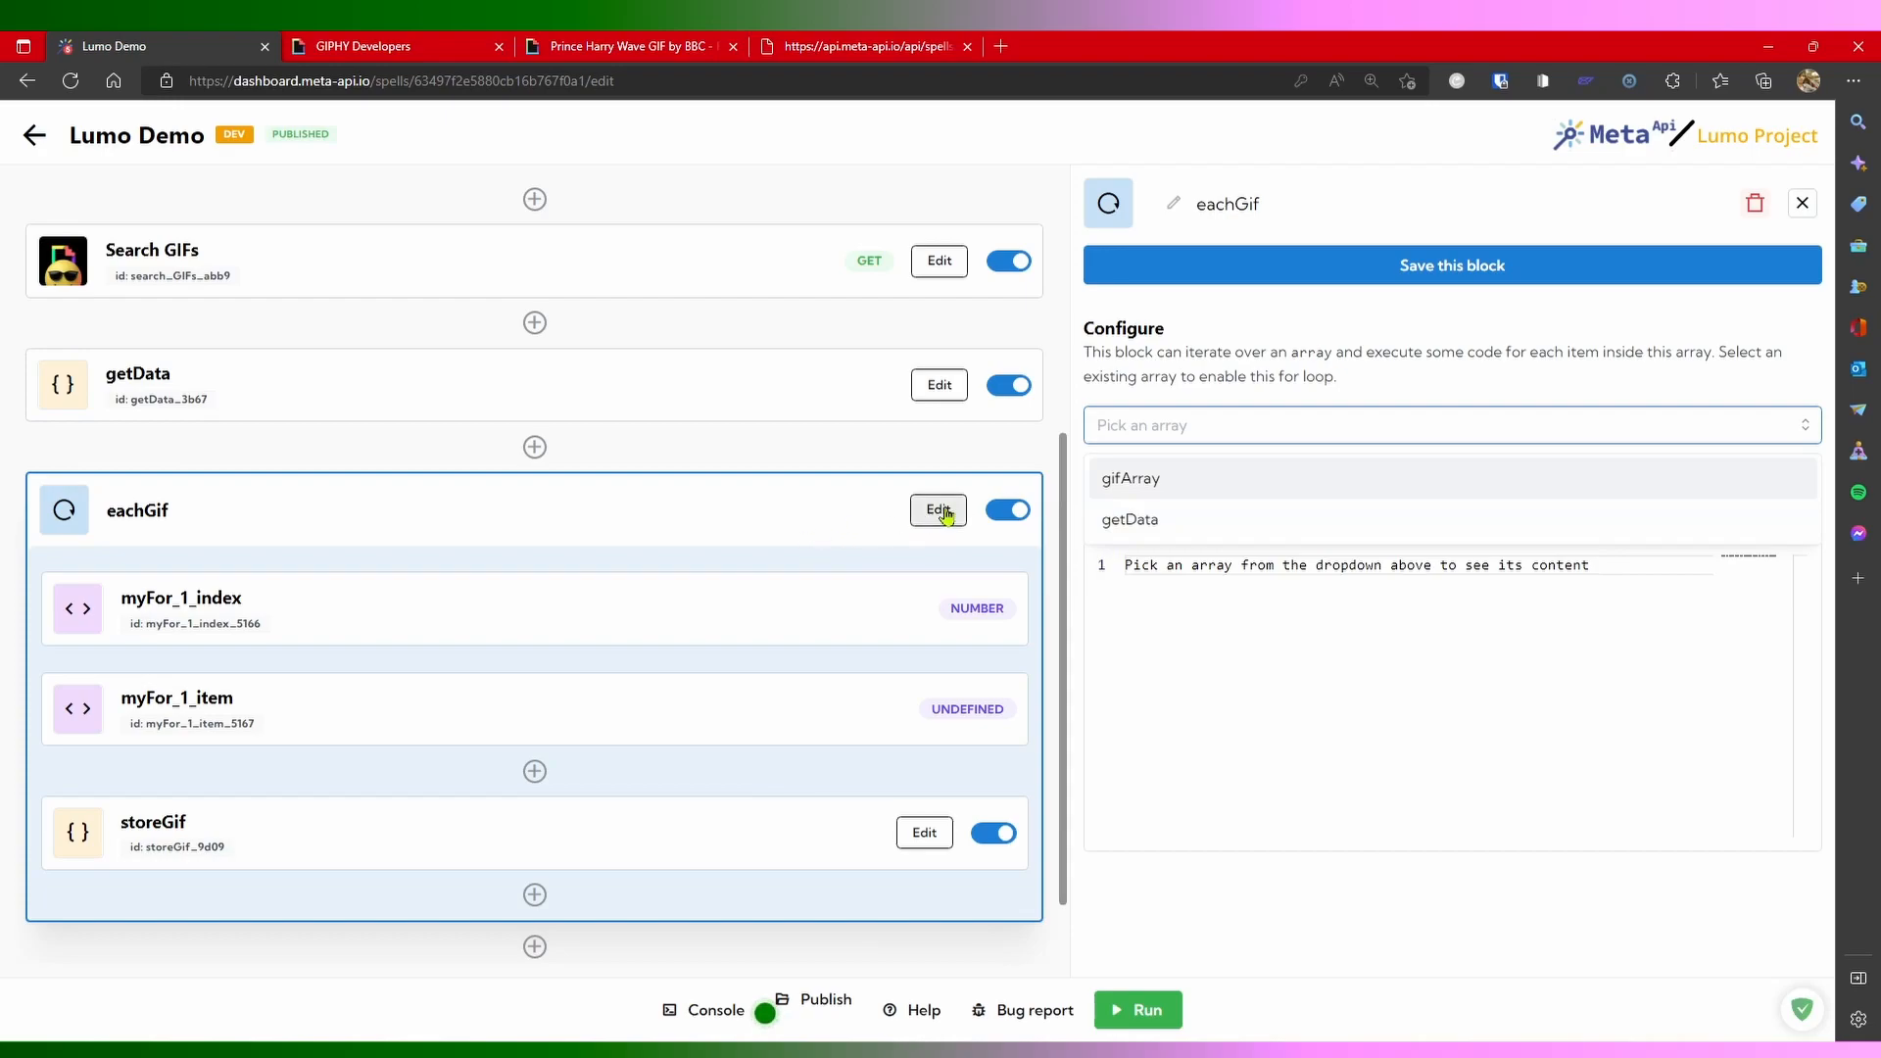
click(1179, 535)
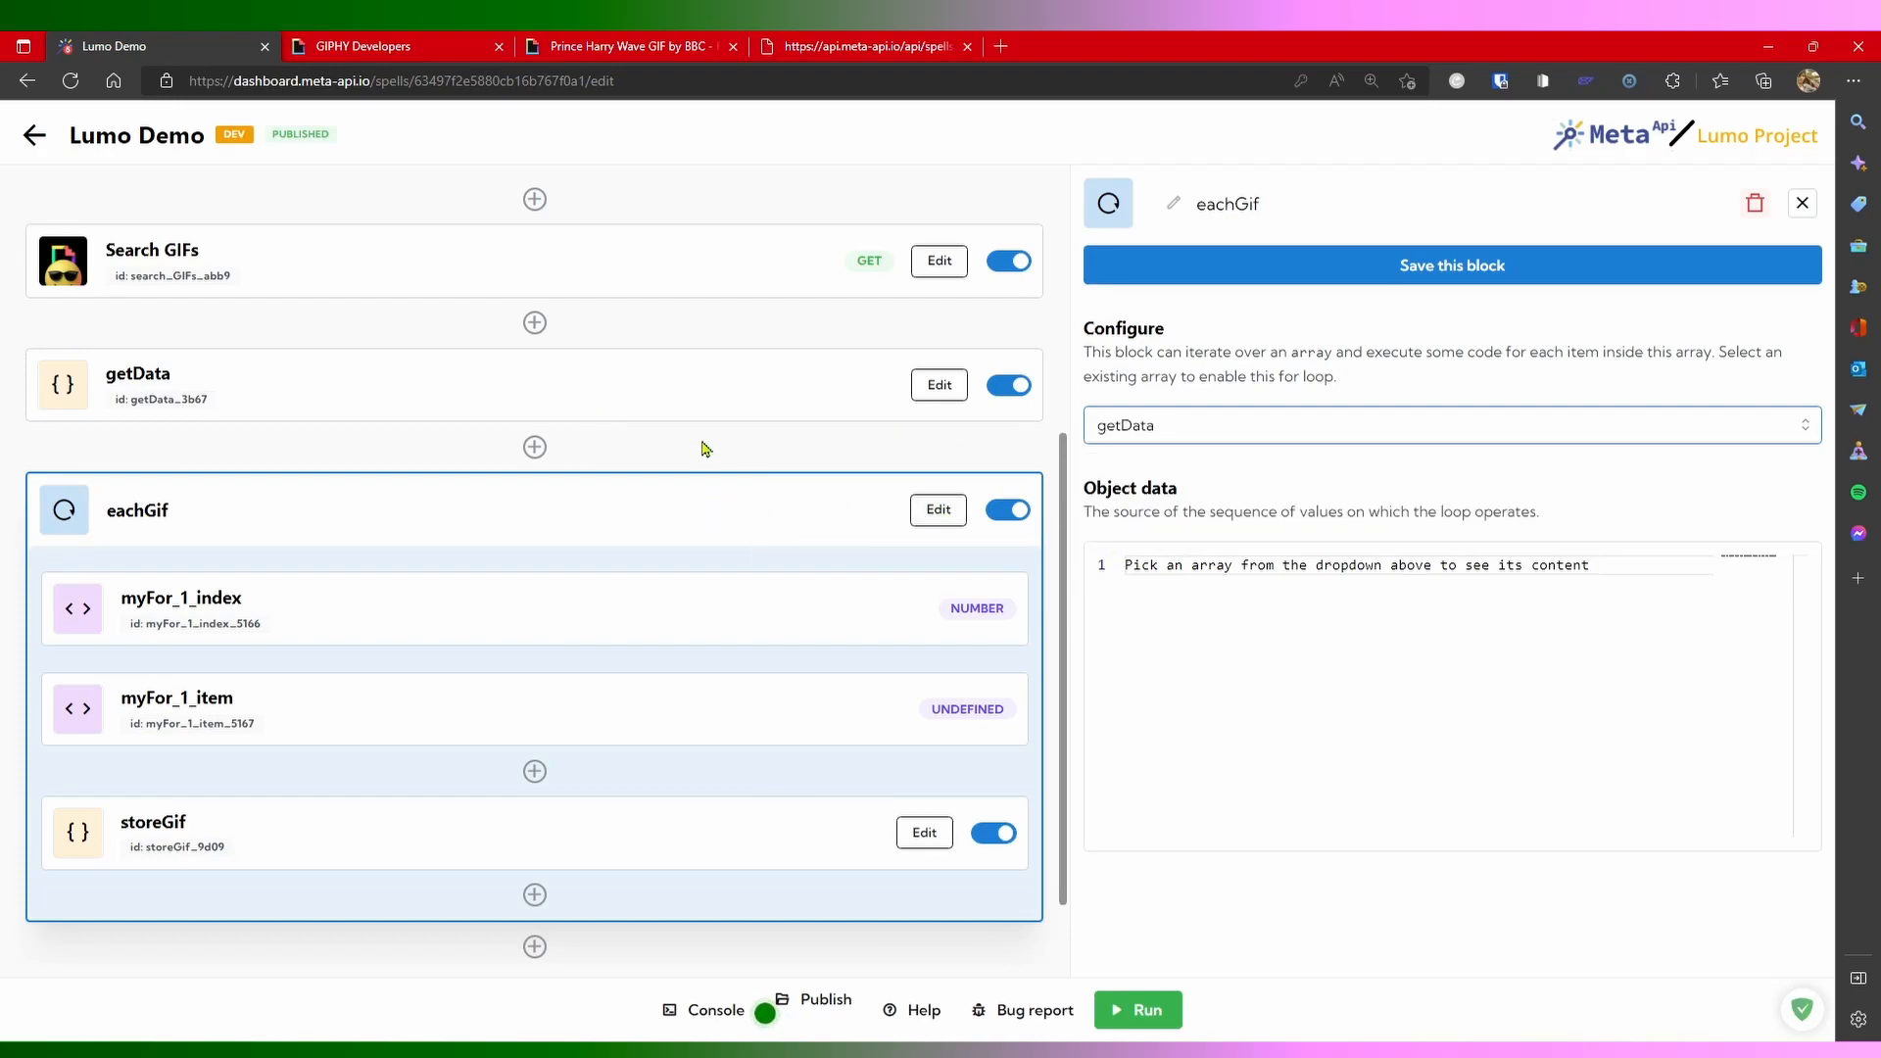
click(1410, 270)
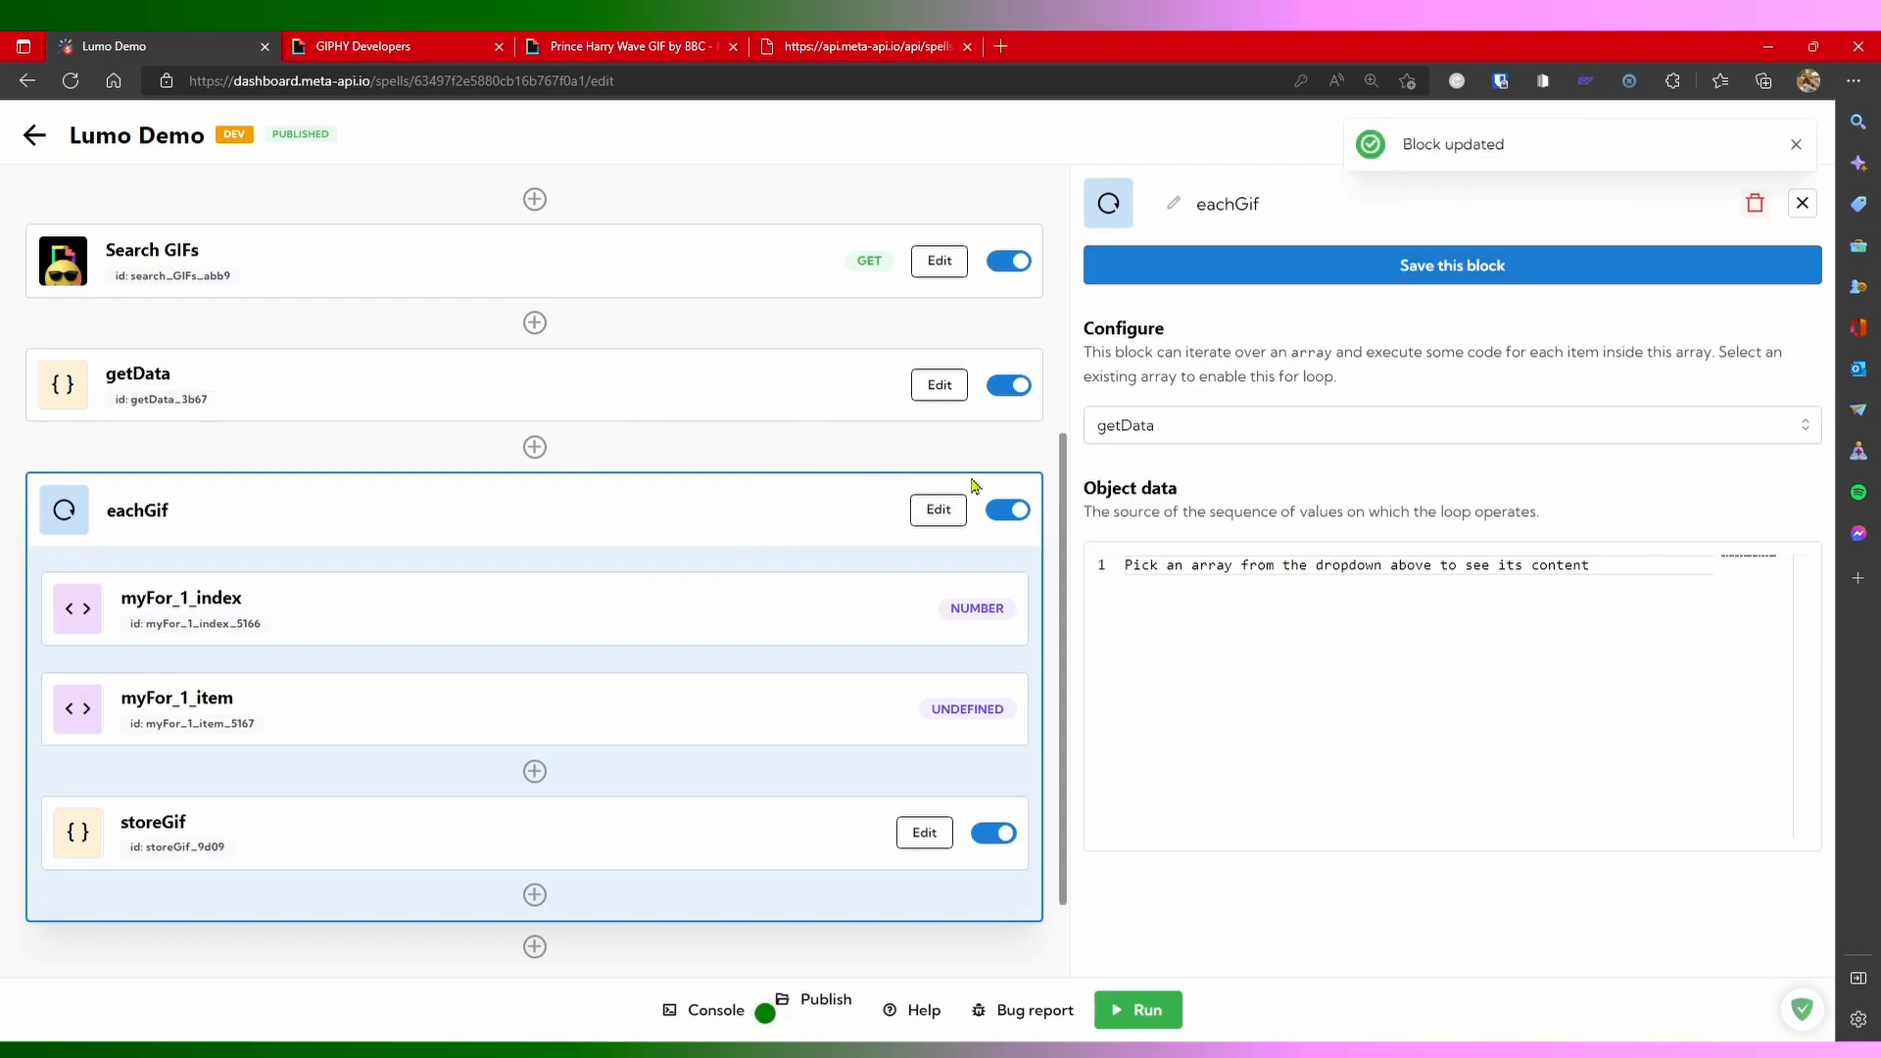
Step: Run the spell, set the gifArray variable's value to [""], save the block, and run the spell again
click(1099, 1009)
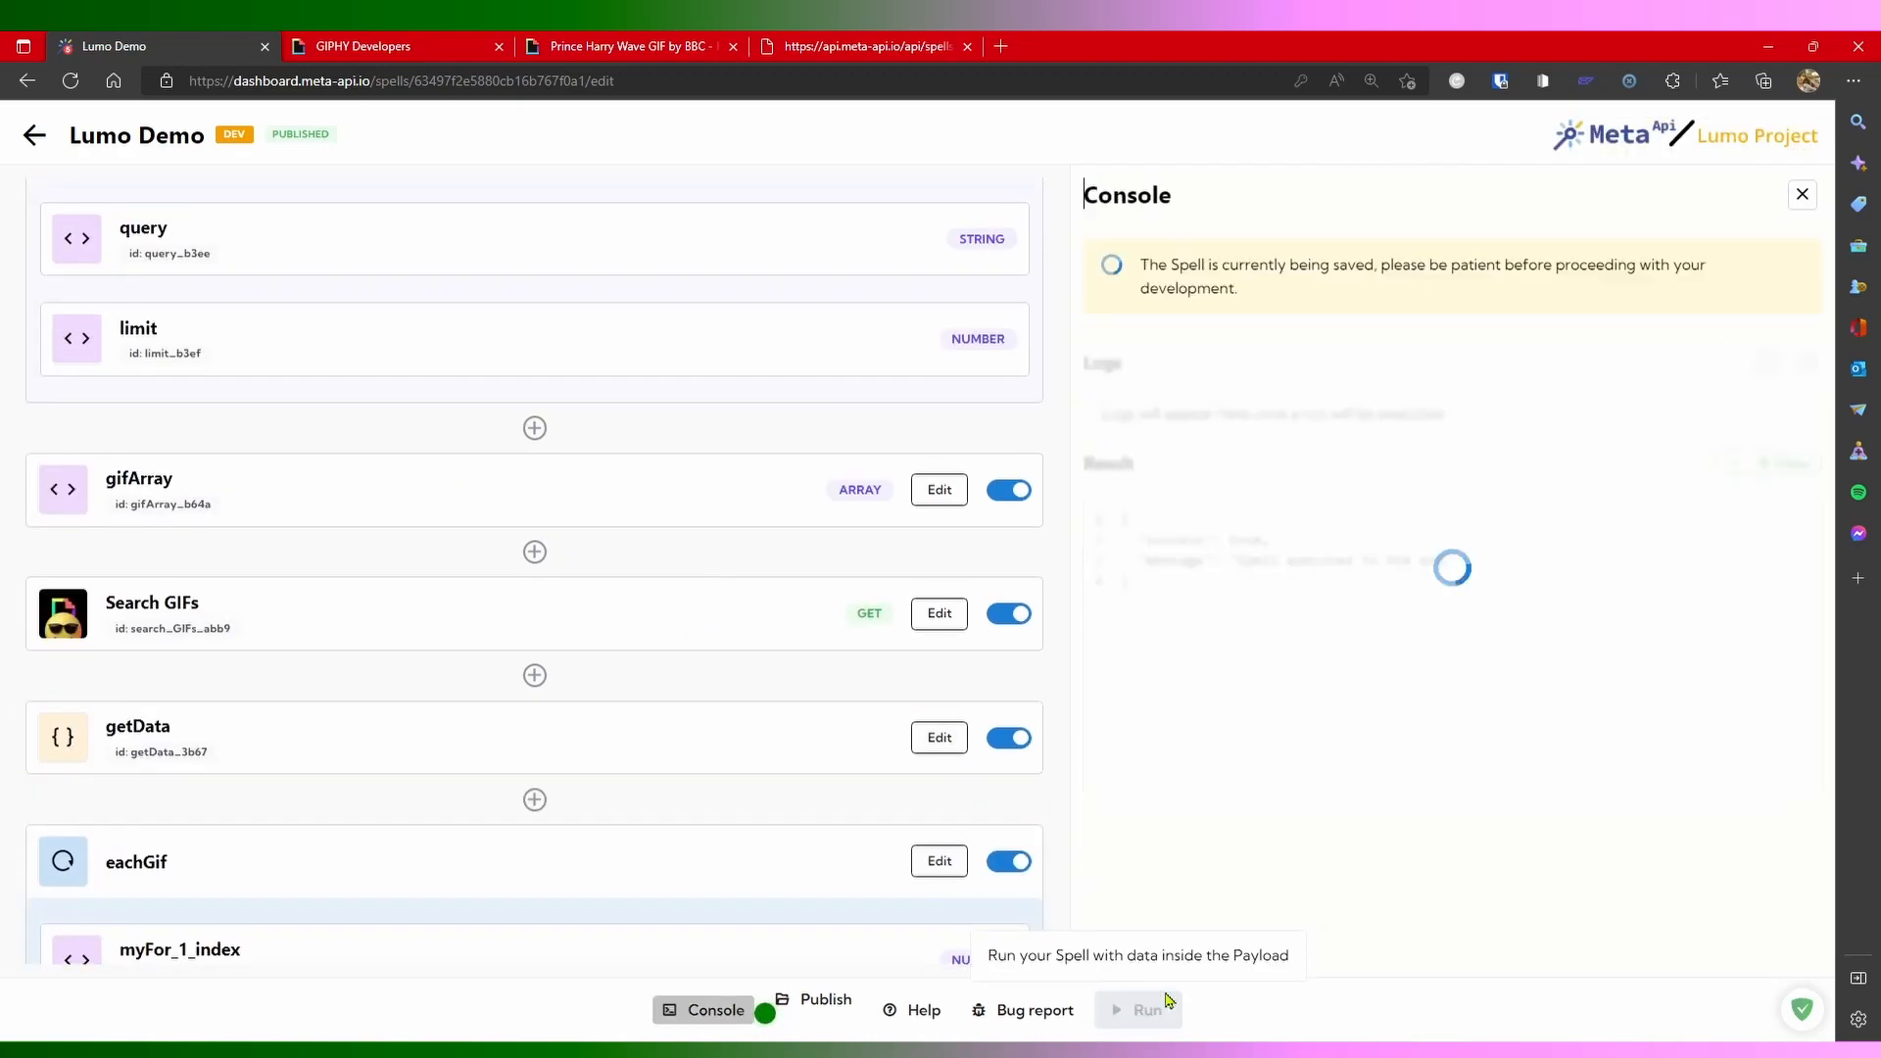
click(939, 489)
click(1160, 518)
text(")
key(ctrl+s)
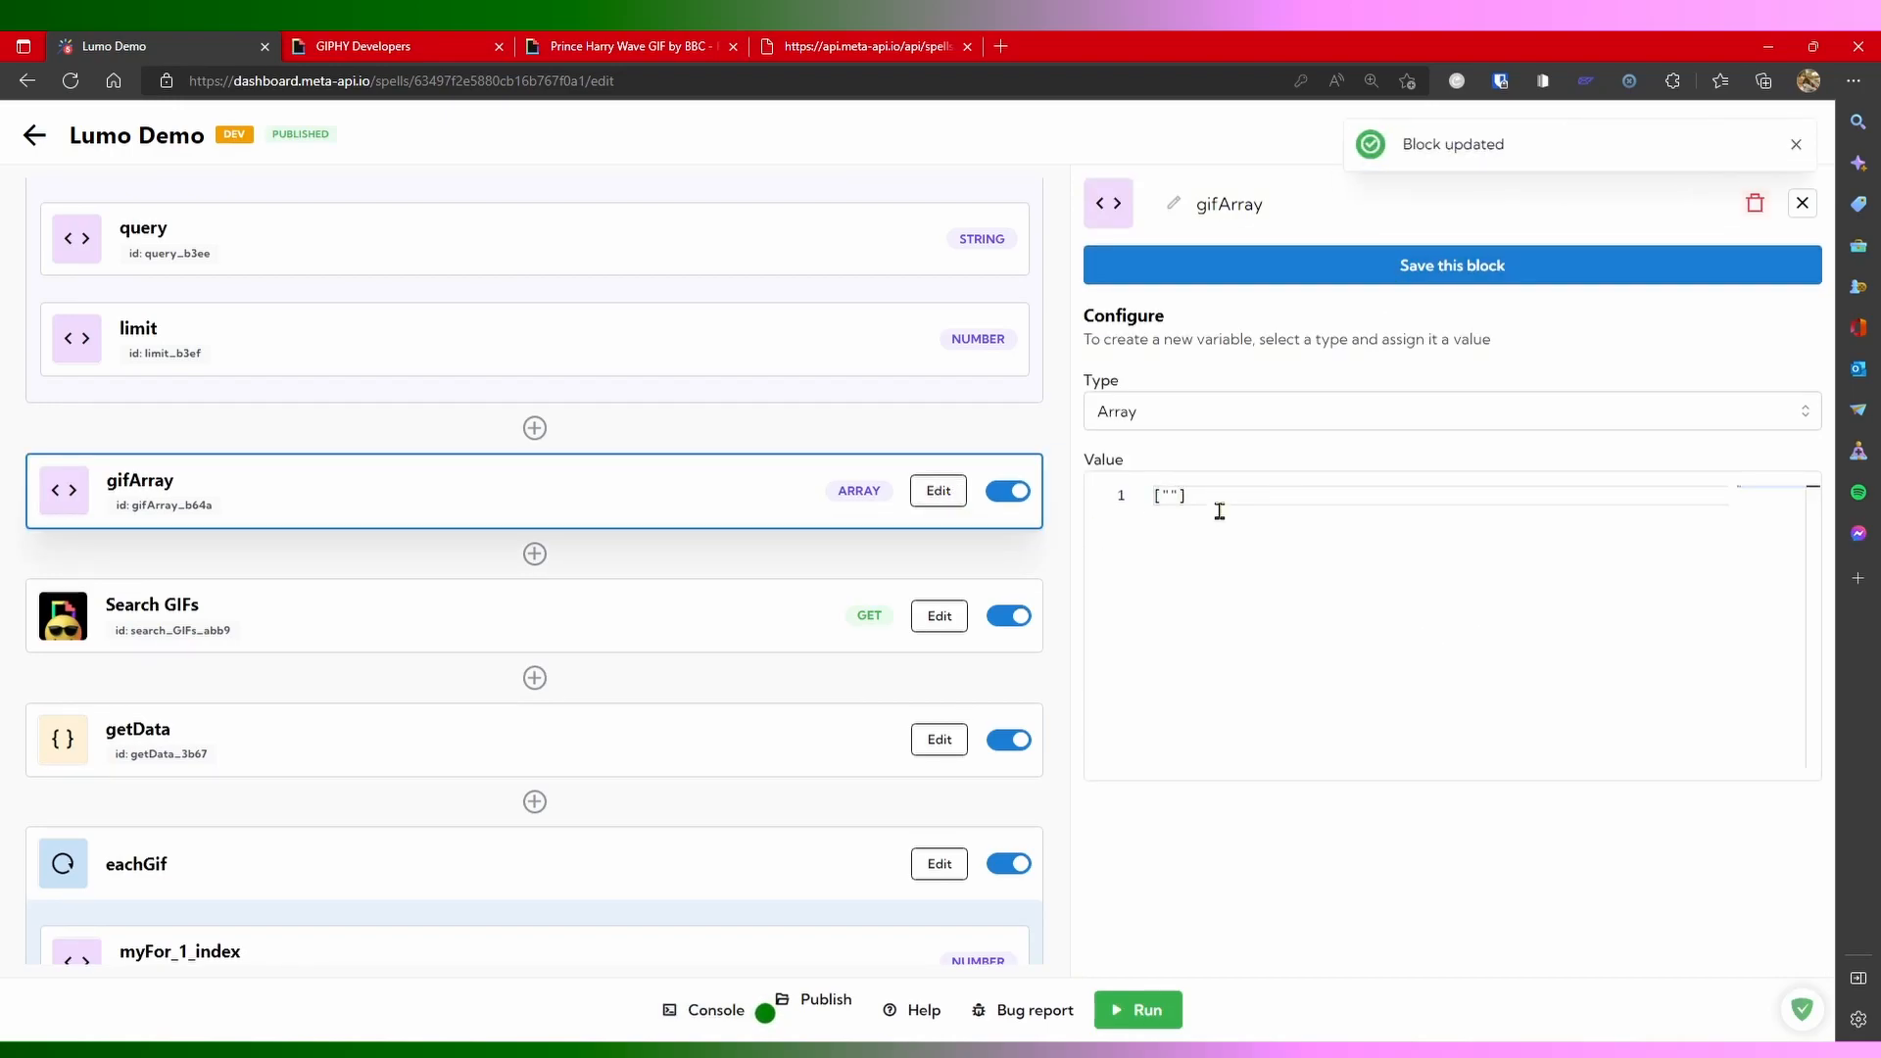
click(1138, 1007)
Step: Remove the empty string from the gifArray variable's value and save the block
double_click(1171, 494)
key(BackSpace)
click(1289, 284)
Step: Examine the embed URLs that the spell's production URL returns for the hello query
key(ctrl+shift+Tab)
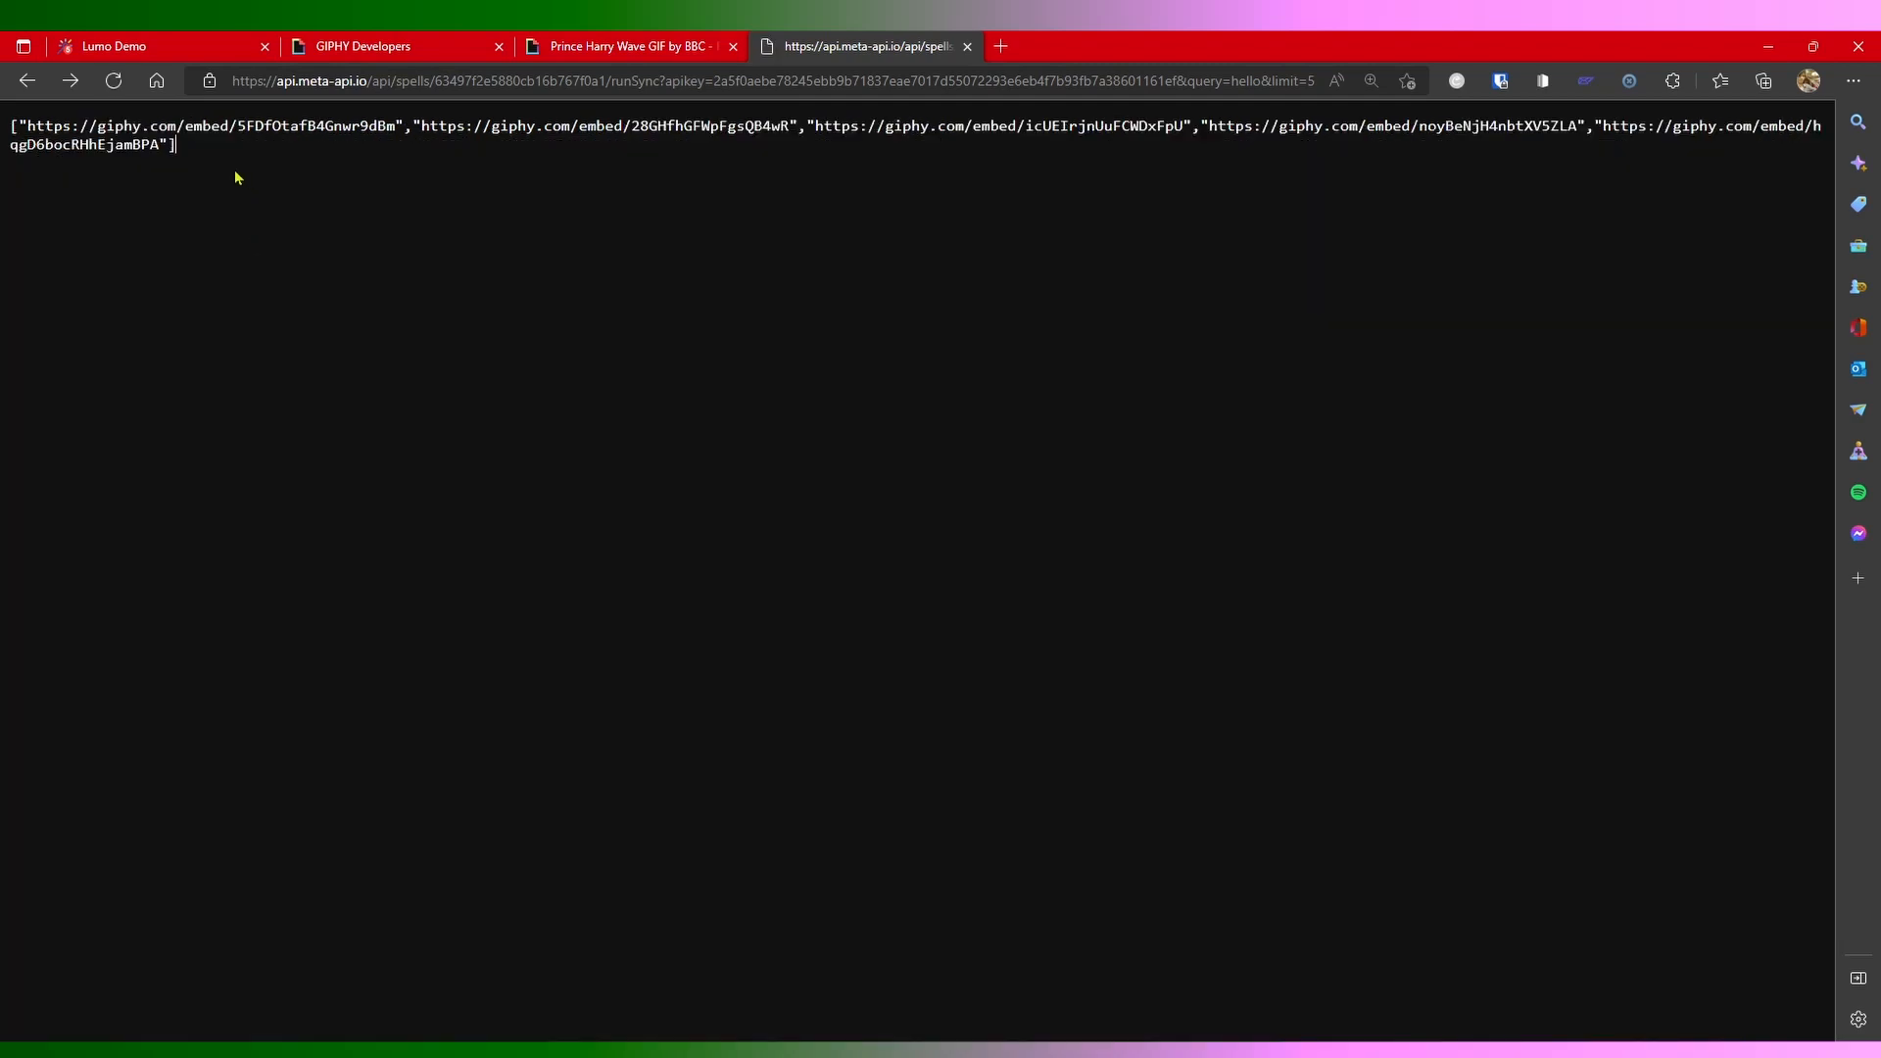
triple_click(235, 176)
click(301, 226)
triple_click(244, 228)
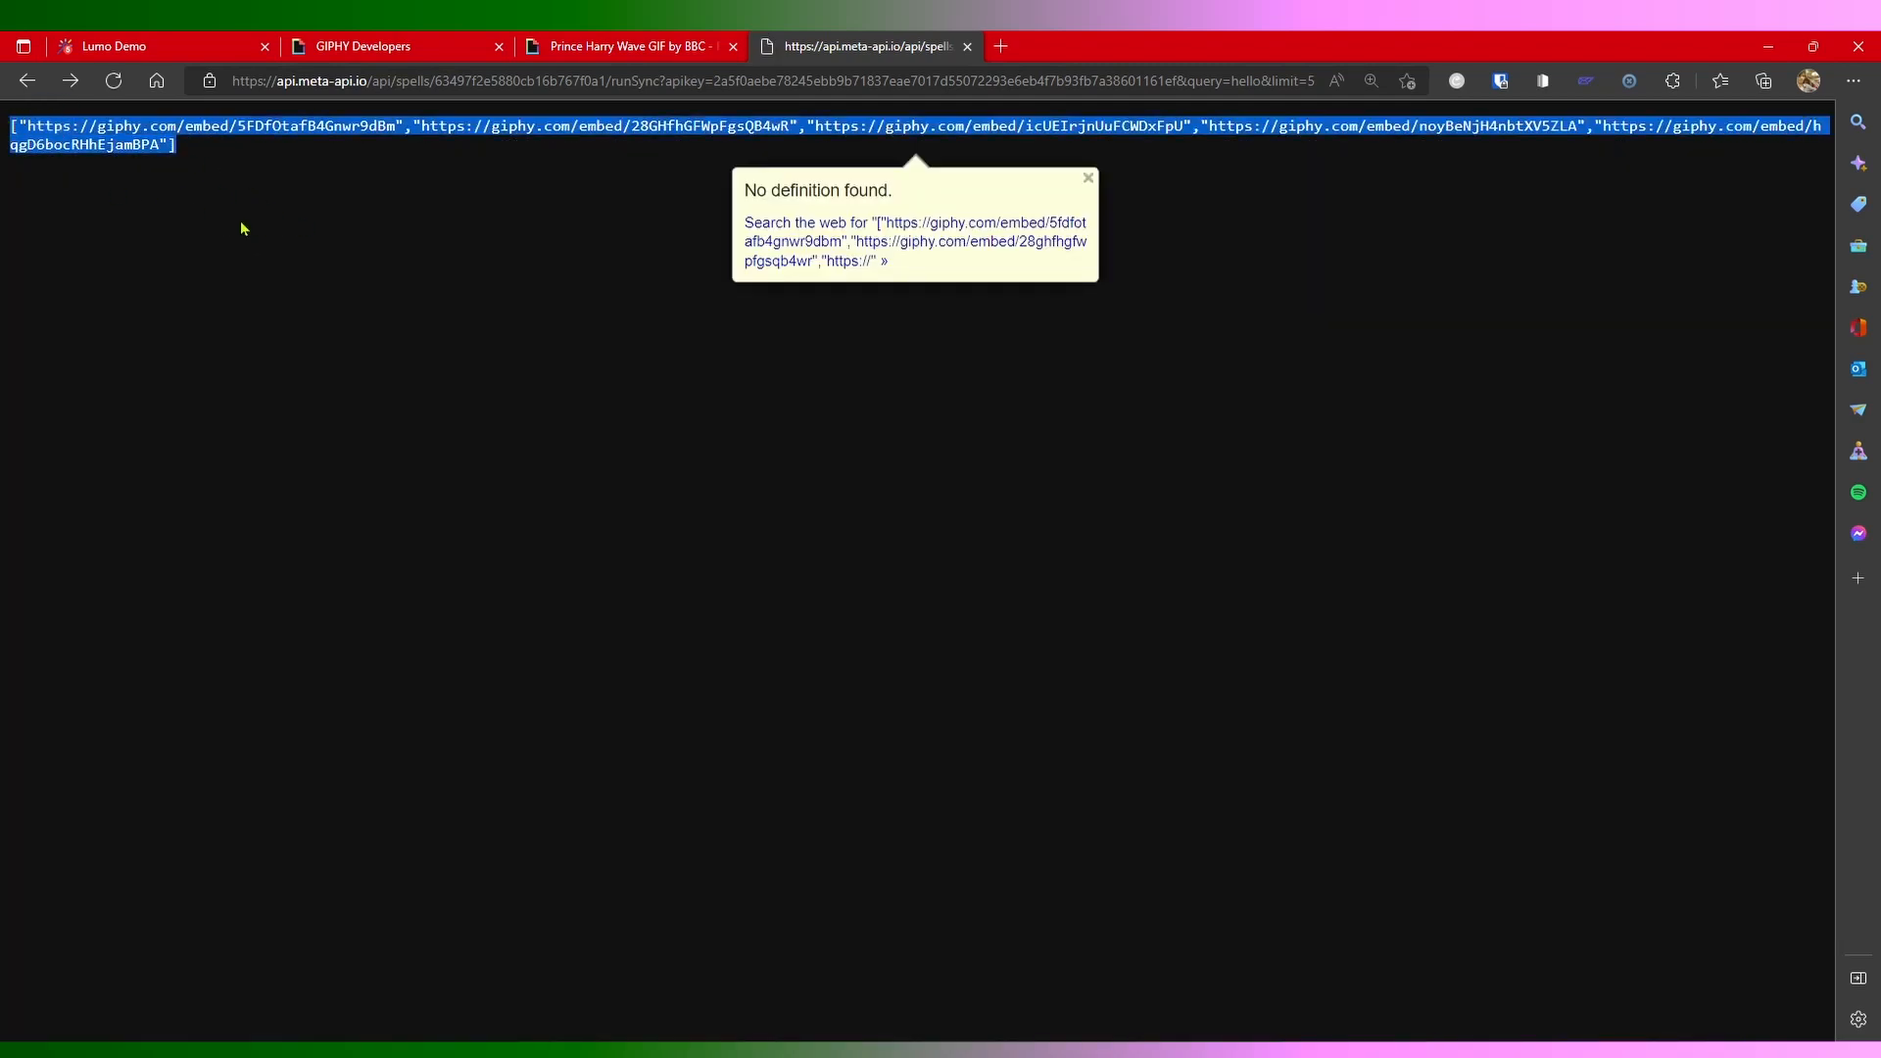
Step: Return to the spell editor and review the block sequence from the query and limit inputs through to End
key(ctrl+Tab)
scroll(603, 588, up, 5)
scroll(314, 395, down, 2)
scroll(294, 402, down, 3)
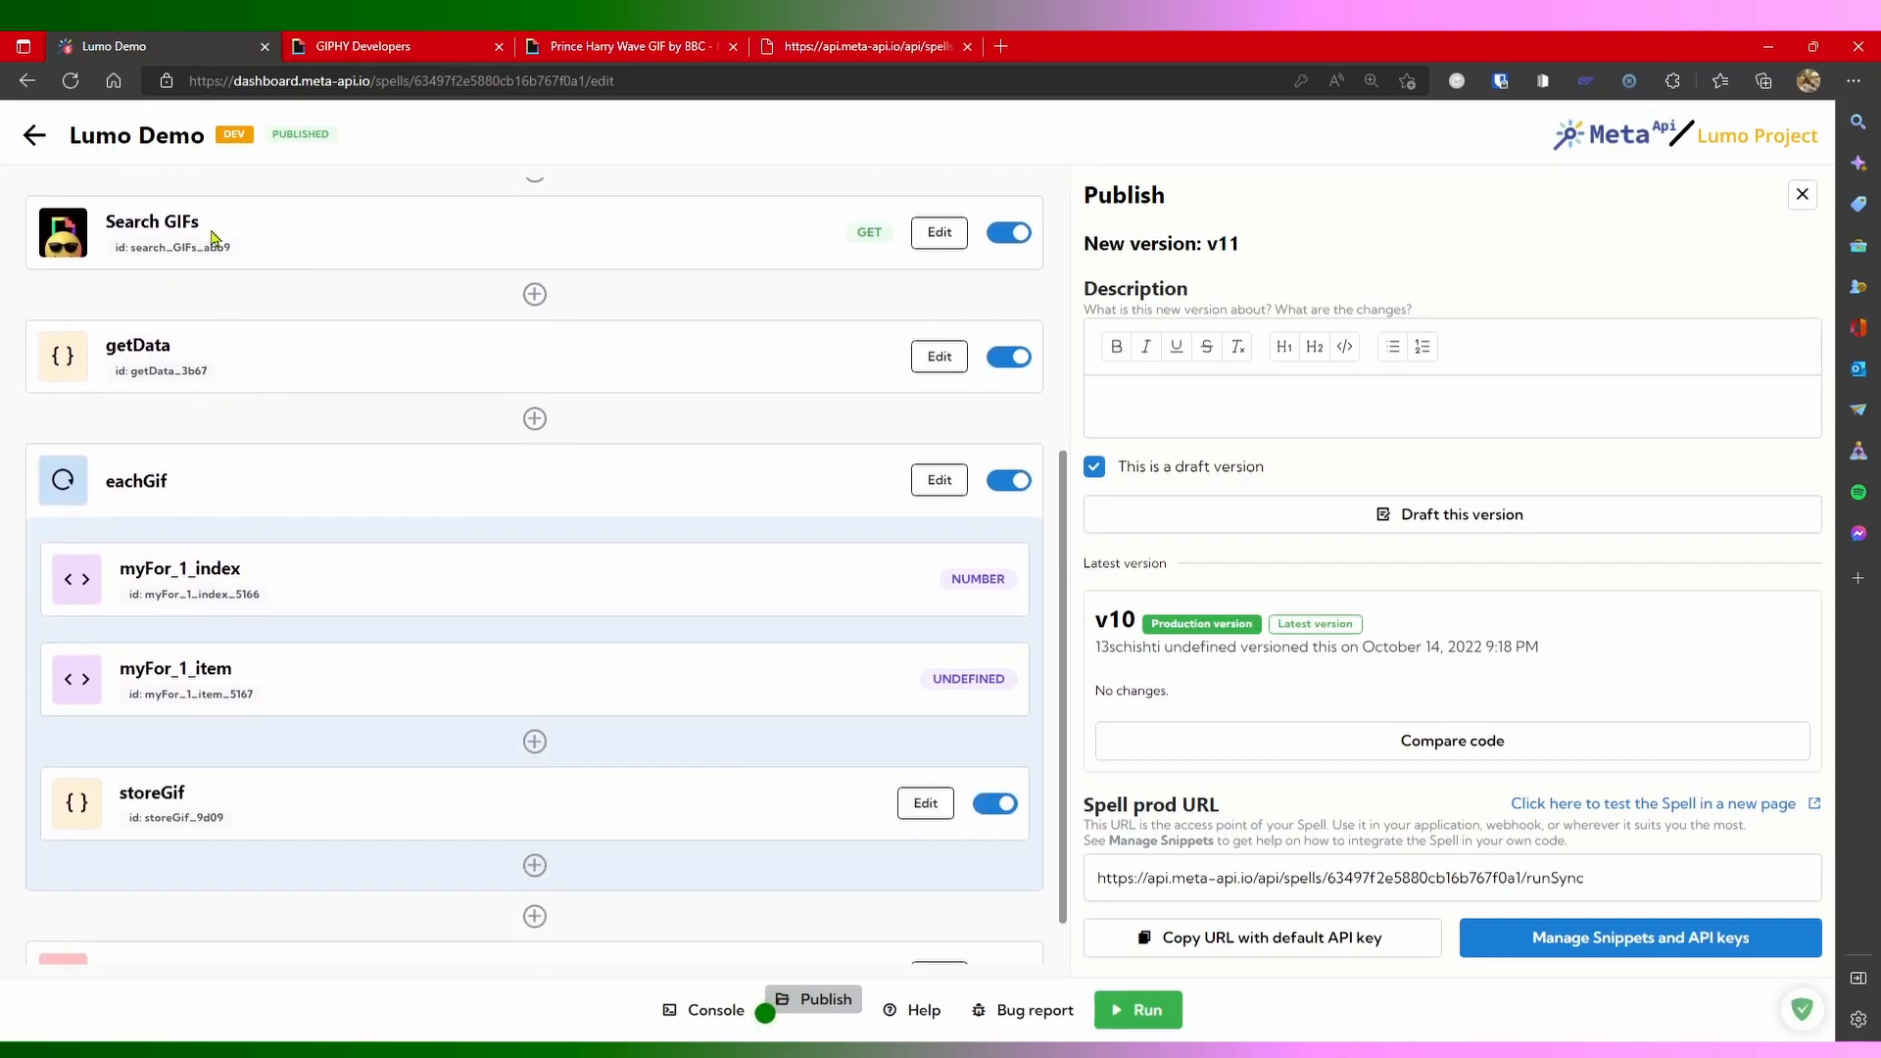
scroll(303, 500, up, 4)
scroll(219, 697, down, 3)
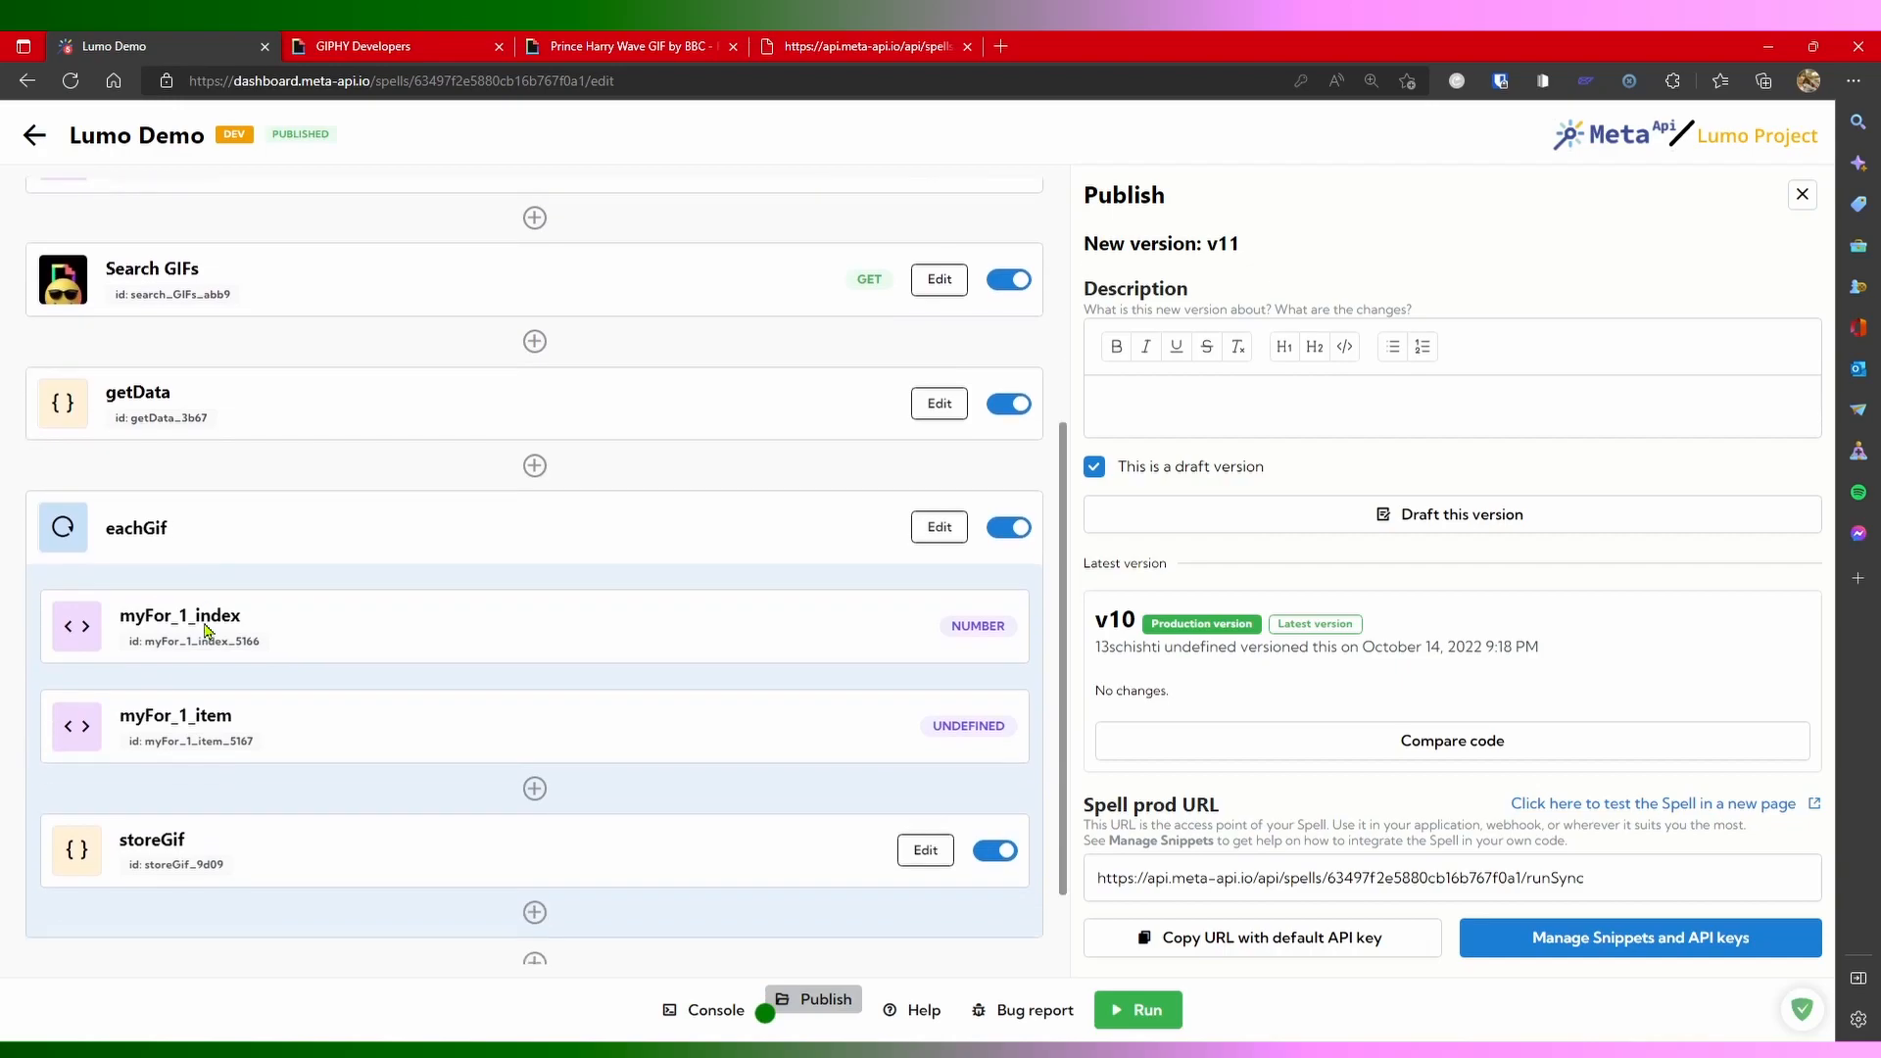
scroll(206, 630, down, 1)
scroll(143, 790, down, 1)
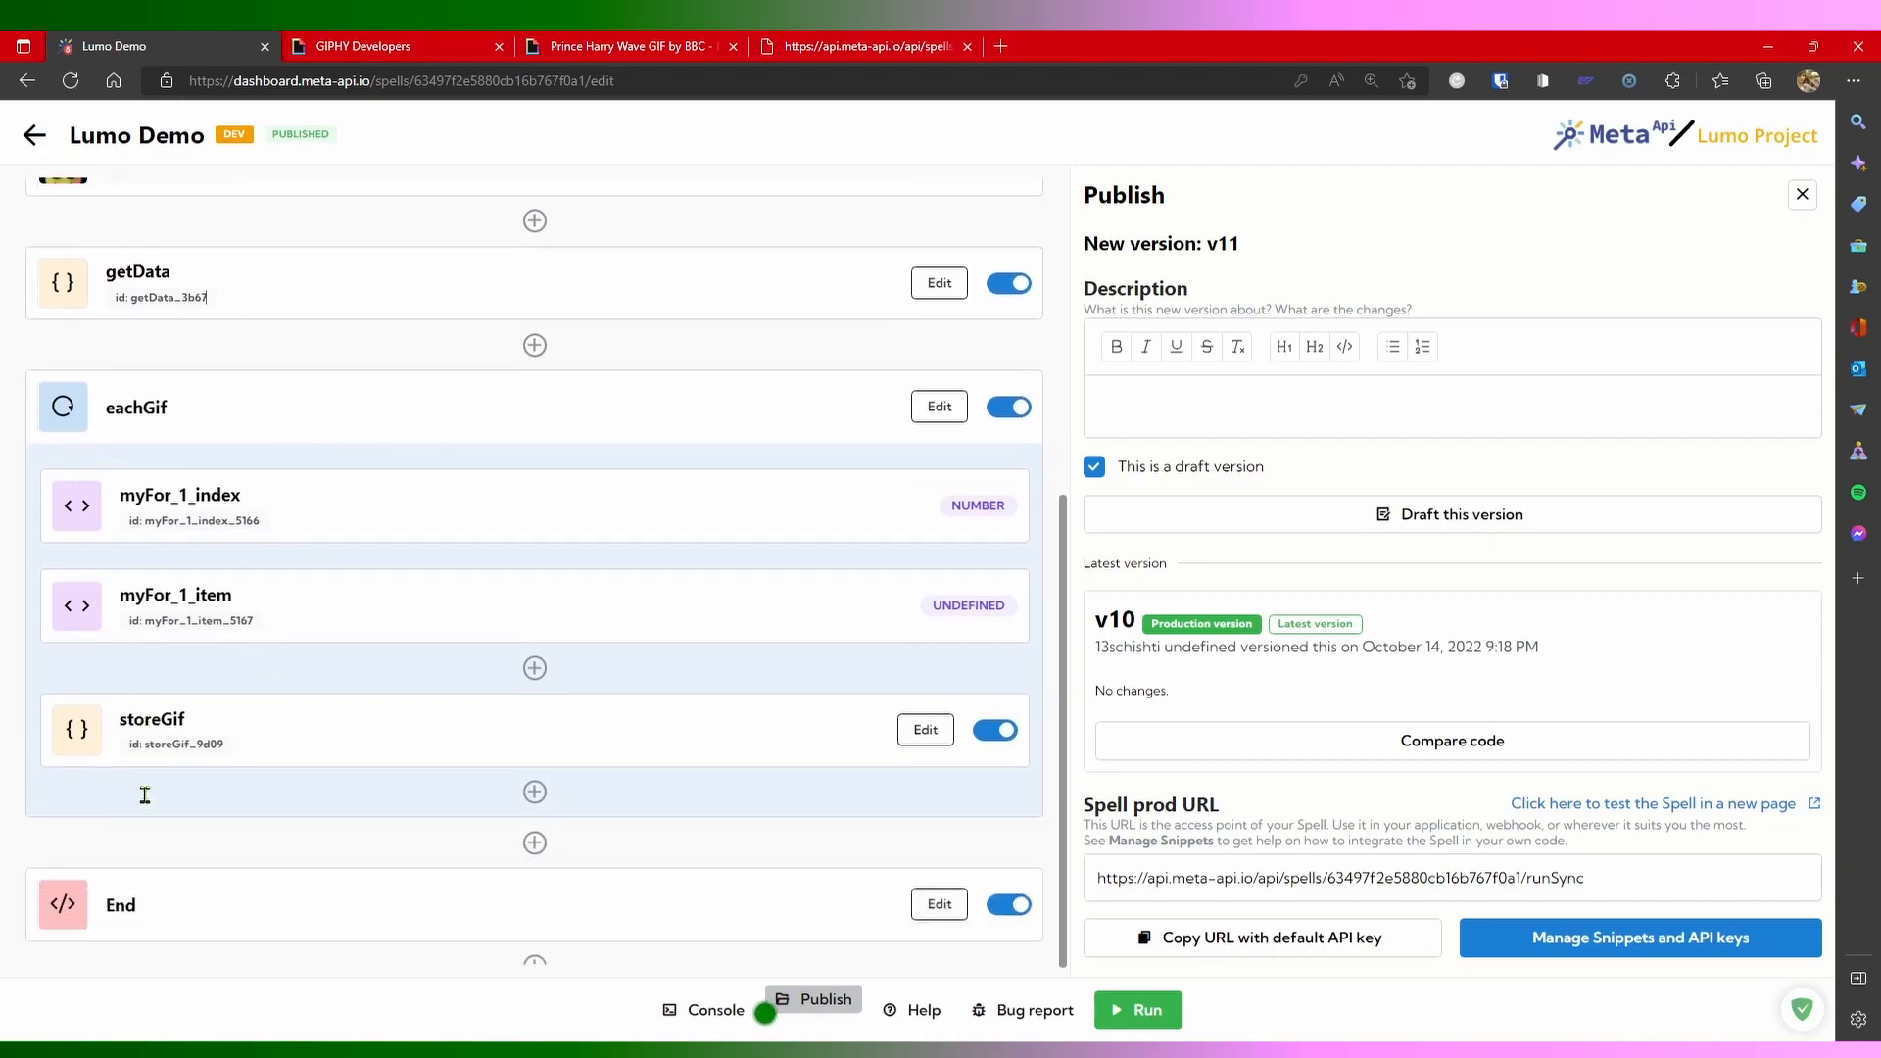
scroll(230, 516, up, 6)
scroll(137, 443, down, 6)
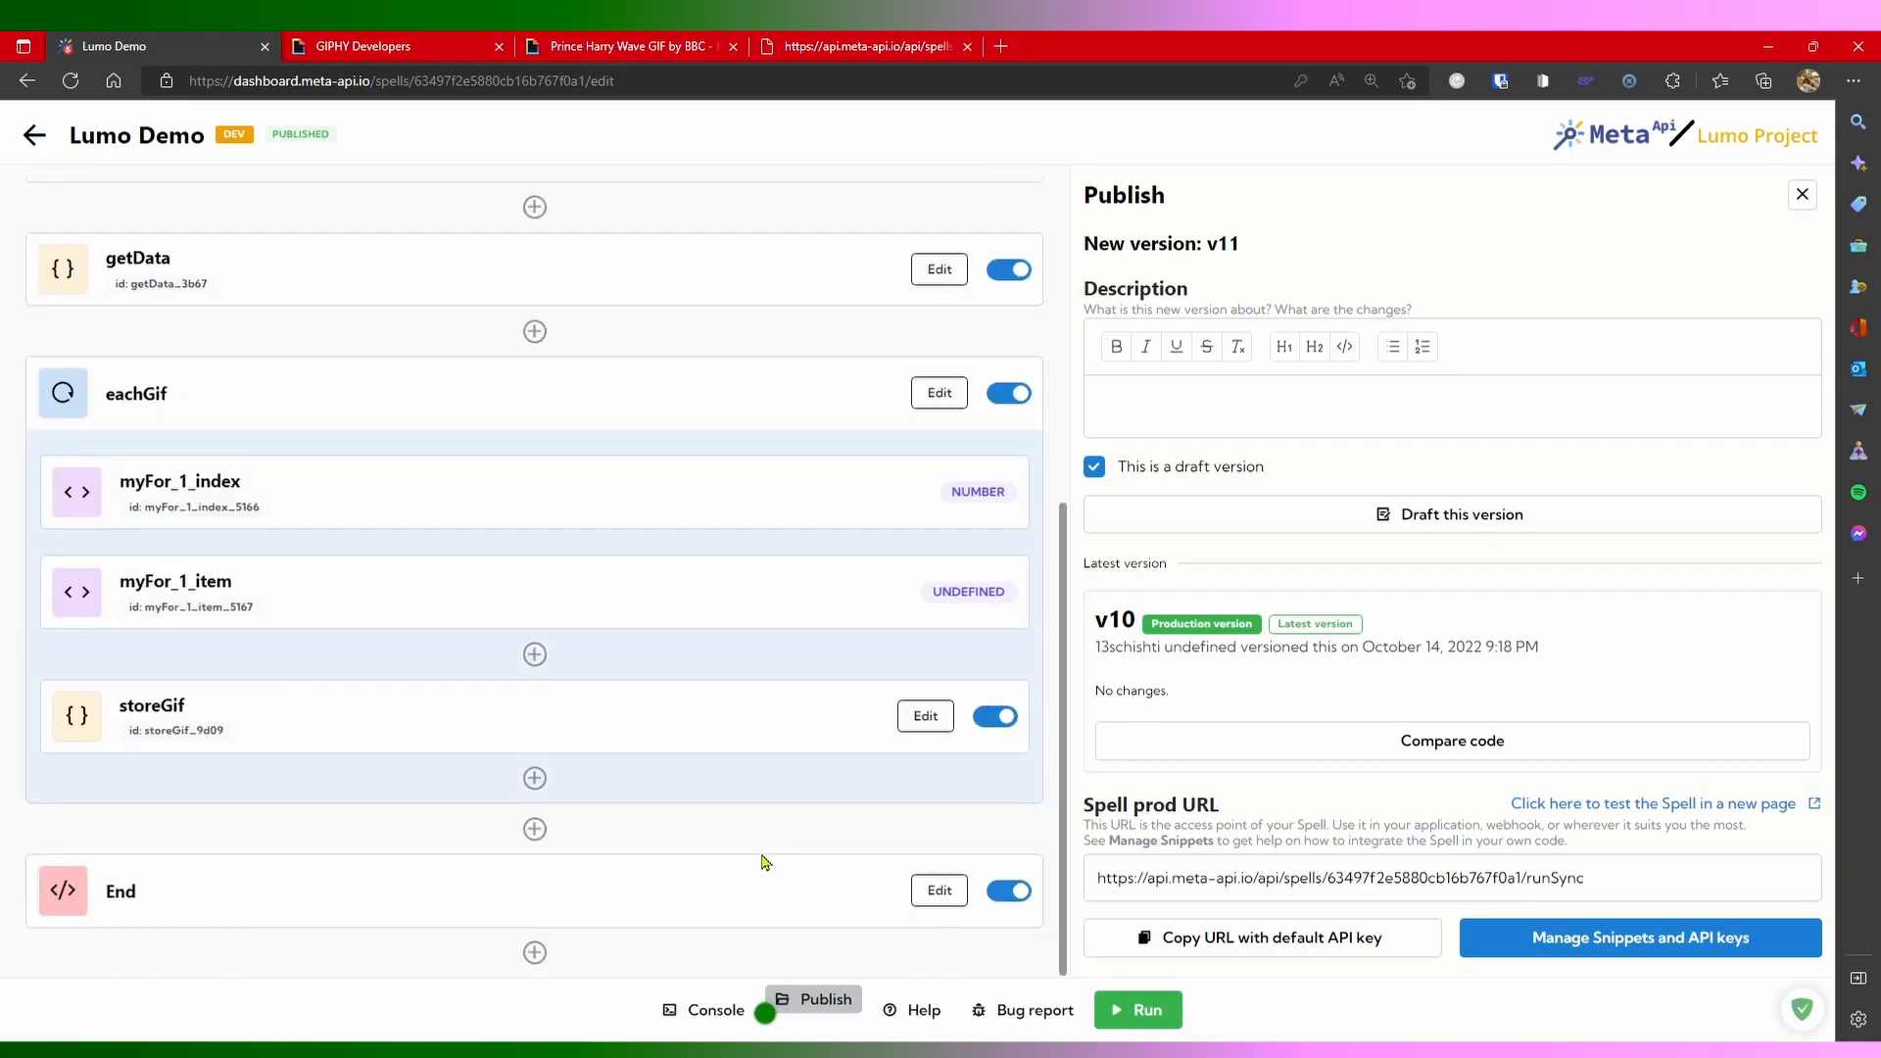
Step: Open the first embed URL of the hello results in a new browser tab to check its GIF, and close the tab
key(ctrl+shift+Tab)
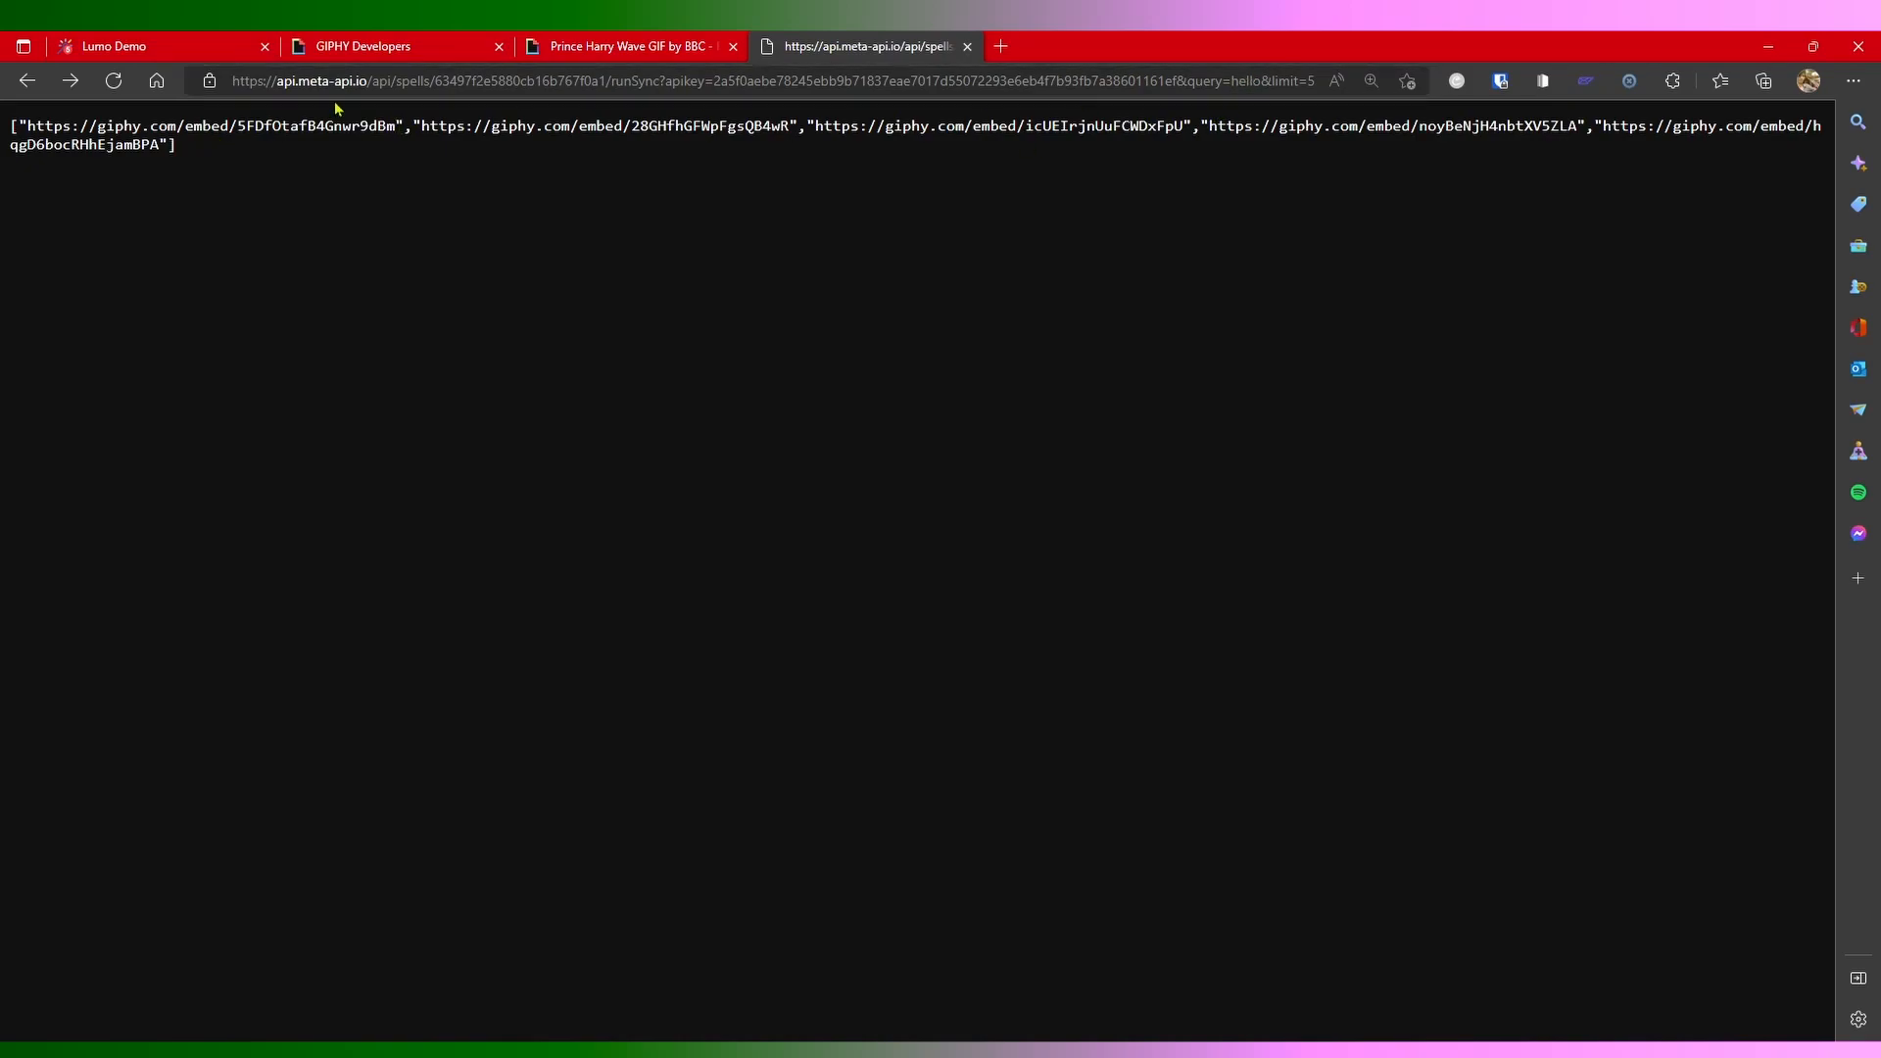
drag(397, 128, 25, 127)
key(ctrl+c)
key(ctrl+t)
key(ctrl+v)
key(Return)
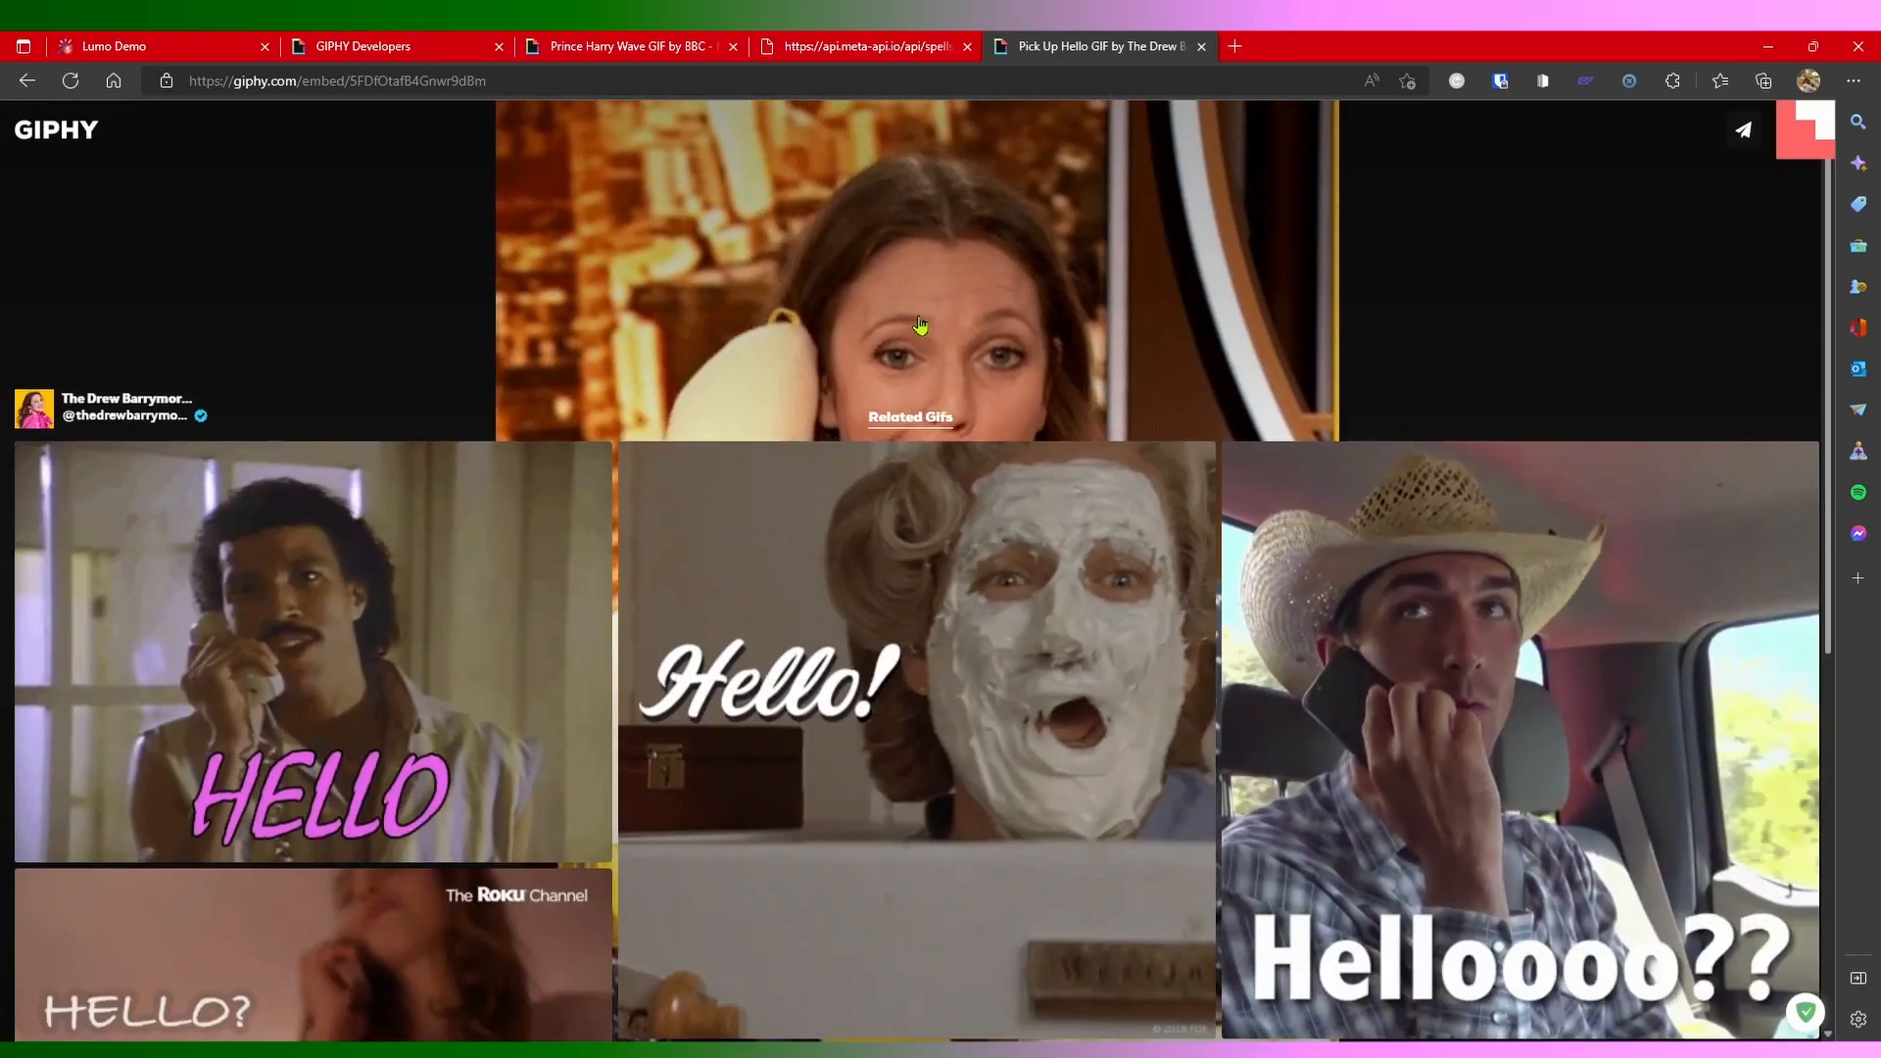
key(ctrl+w)
Step: Request the spell's URL again with the query parameter set to potato
click(417, 126)
click(1164, 80)
click(1336, 167)
Step: Check the first two embed URLs of the potato results in new browser tabs and close them
drag(27, 127, 361, 130)
key(ctrl+c)
key(ctrl+t)
key(ctrl+v)
key(Return)
scroll(940, 424, down, 5)
key(ctrl+w)
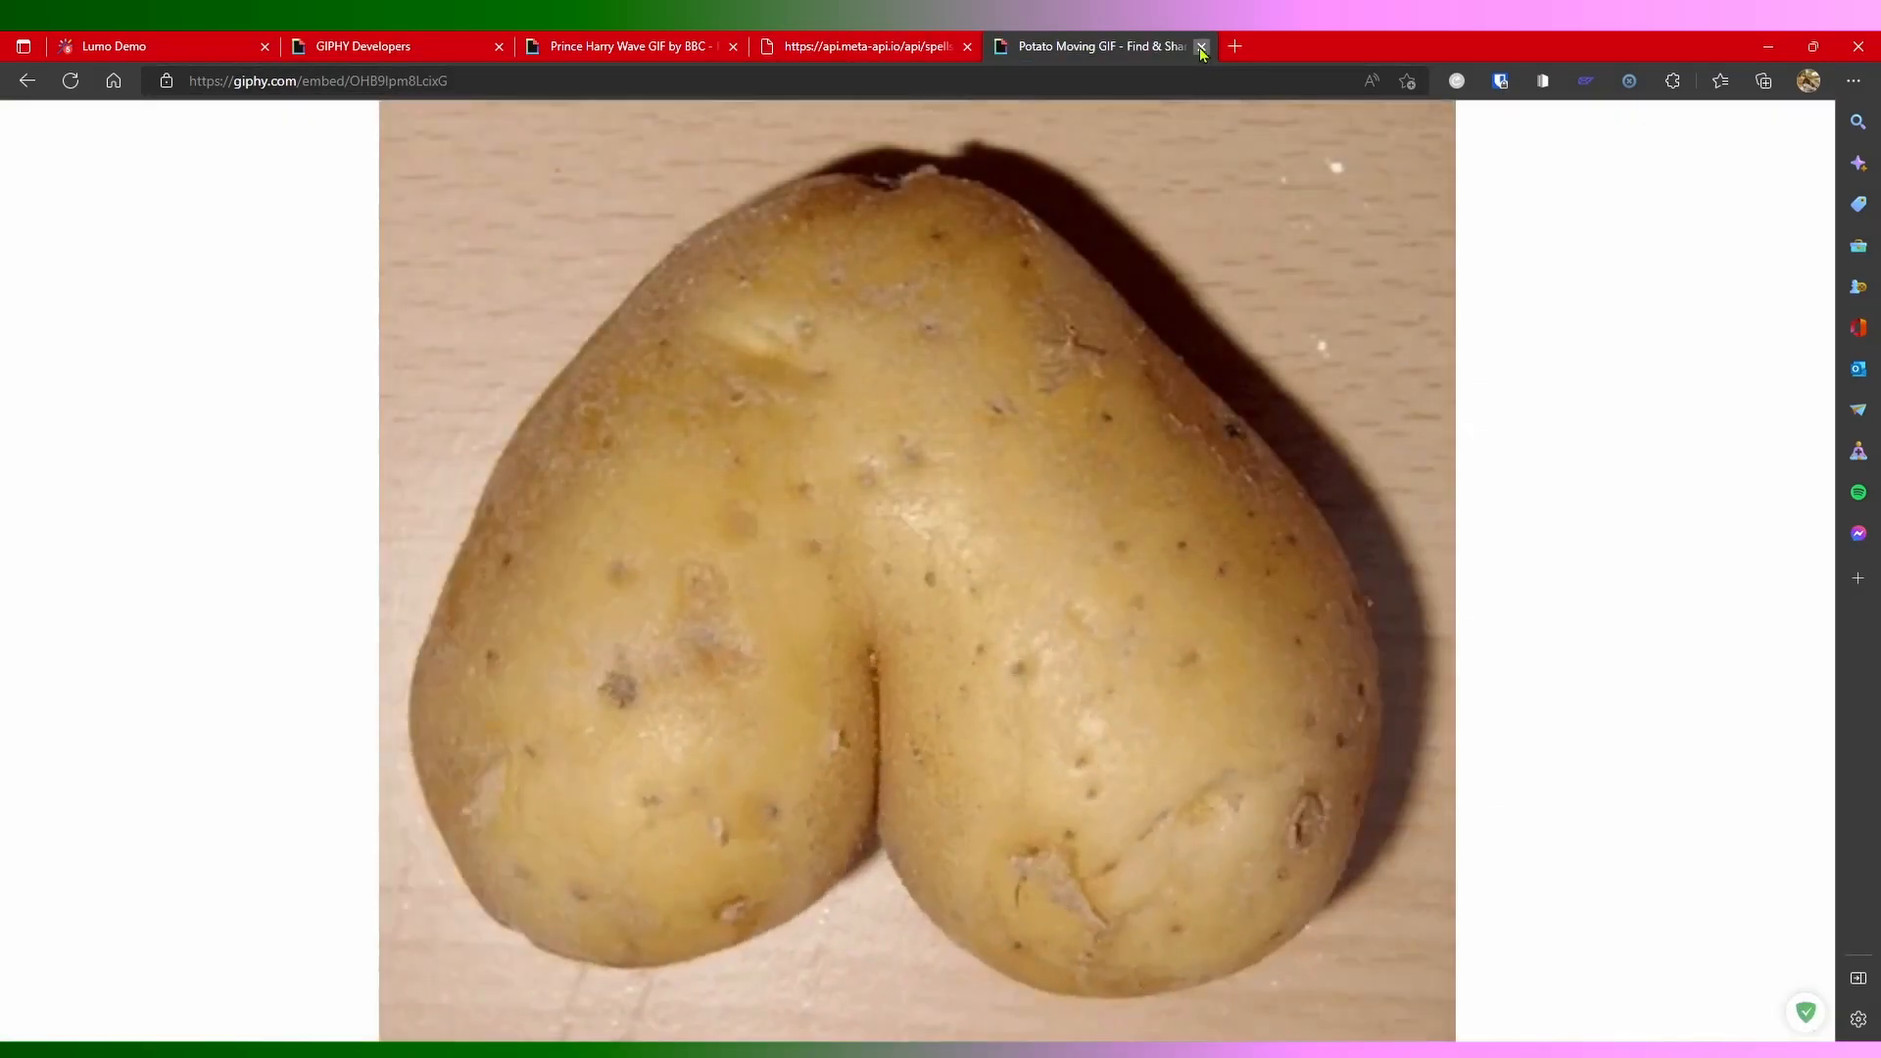
key(ctrl+w)
Step: Check the third embed URL of the potato results in a new browser tab and close it
key(ctrl+t)
key(ctrl+v)
key(Return)
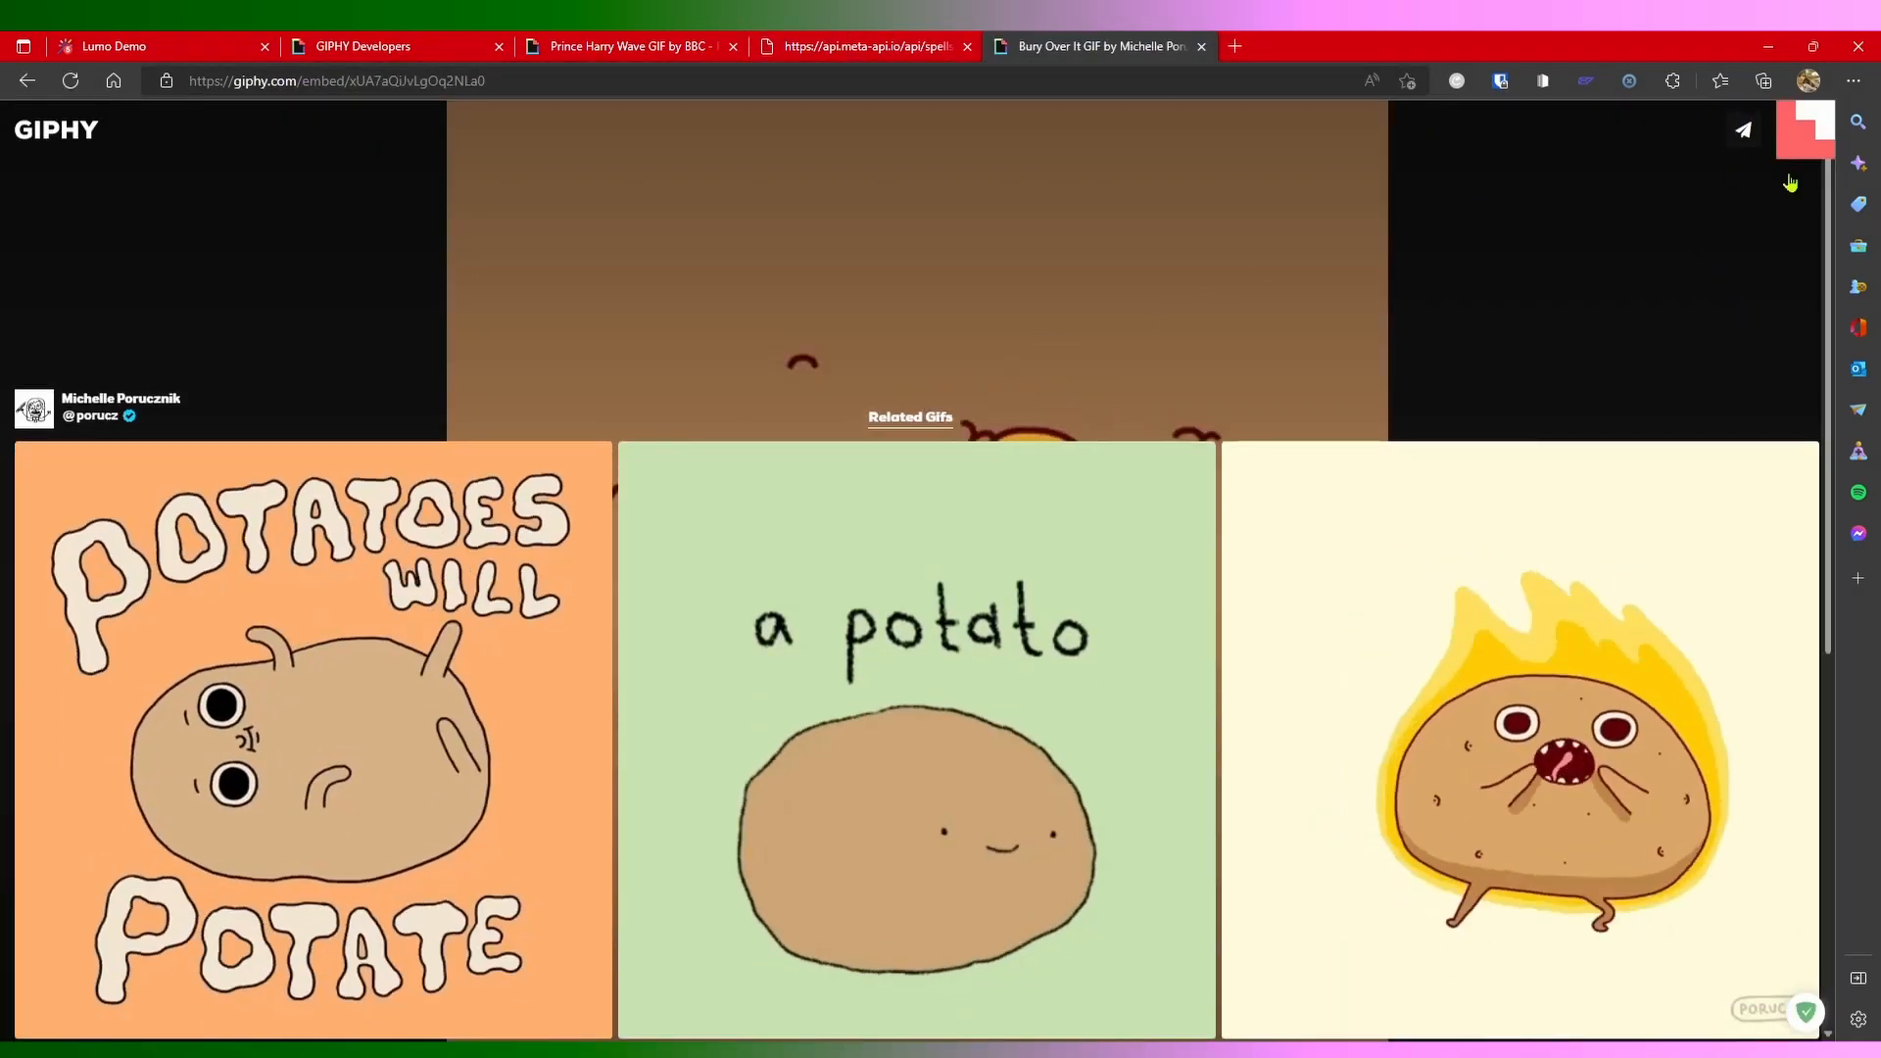
key(ctrl+t)
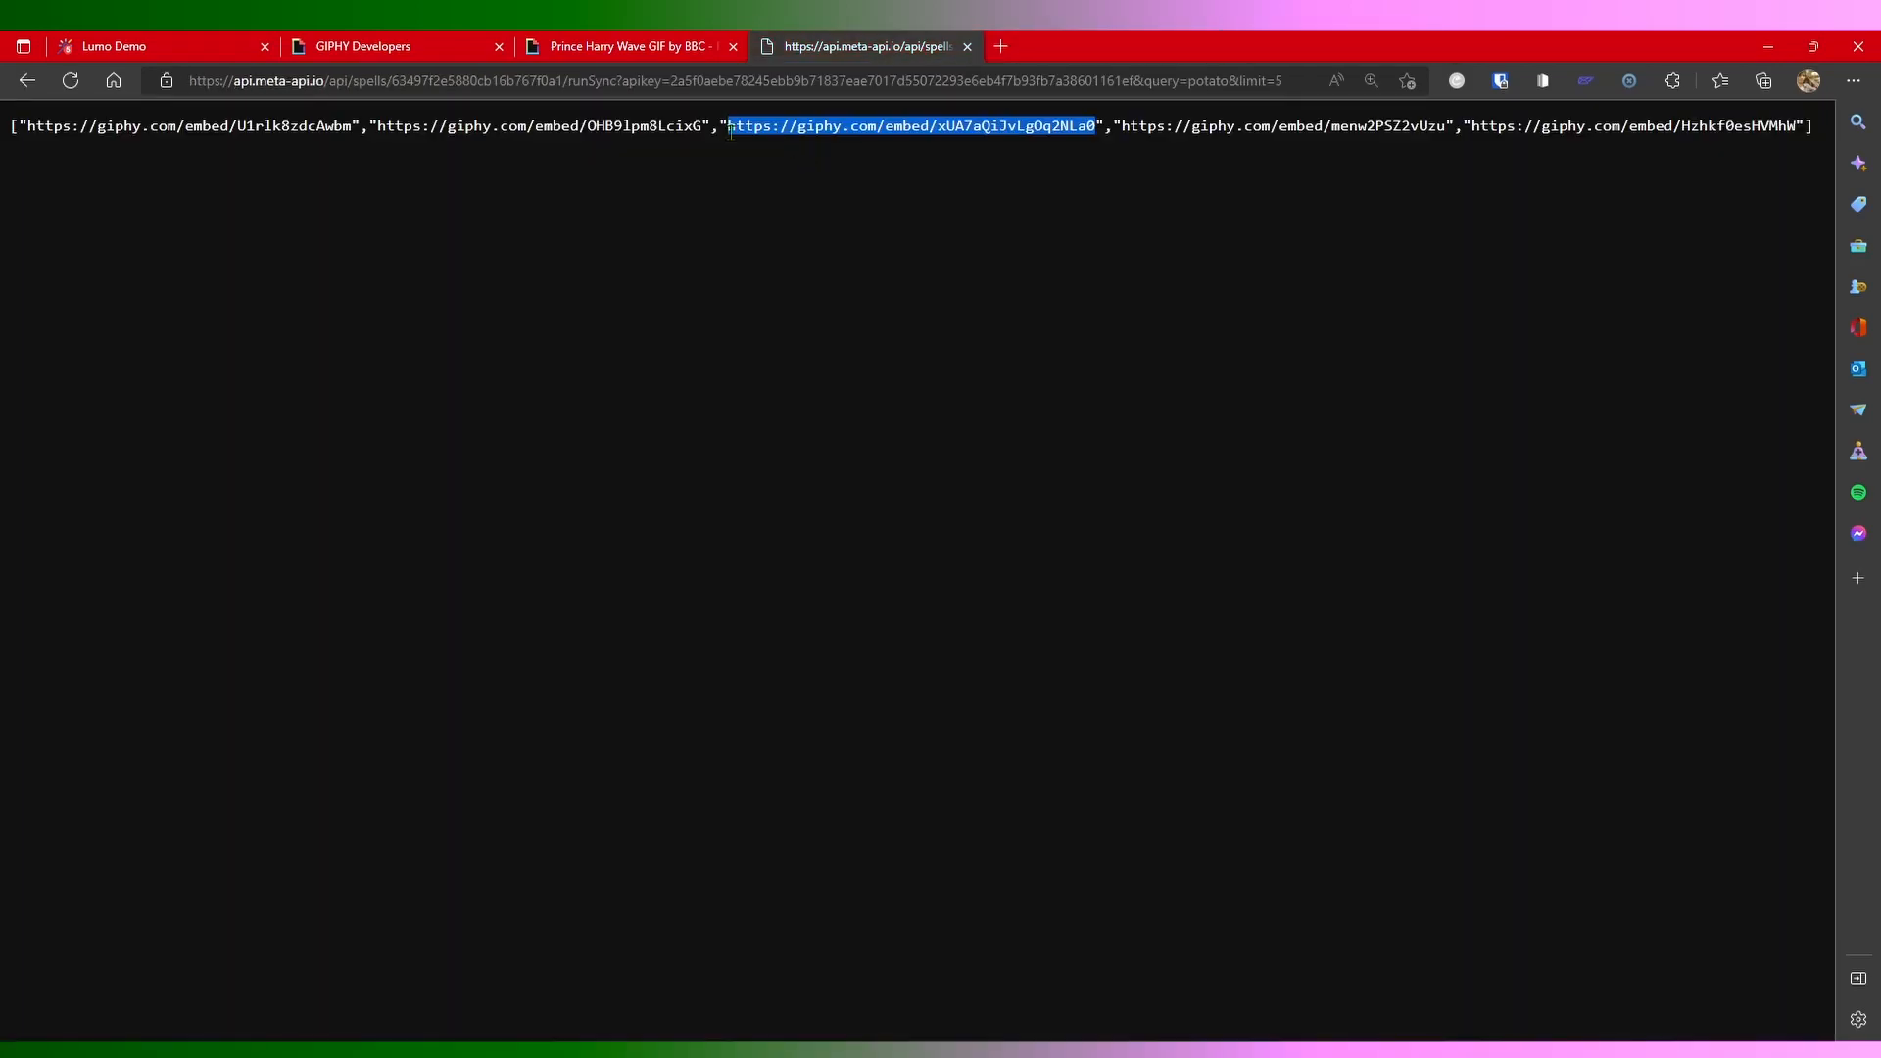
Step: Switch to the meta api gifs workflow in Pabbly Connect and examine its QuestionScout trigger and API POST action
click(113, 47)
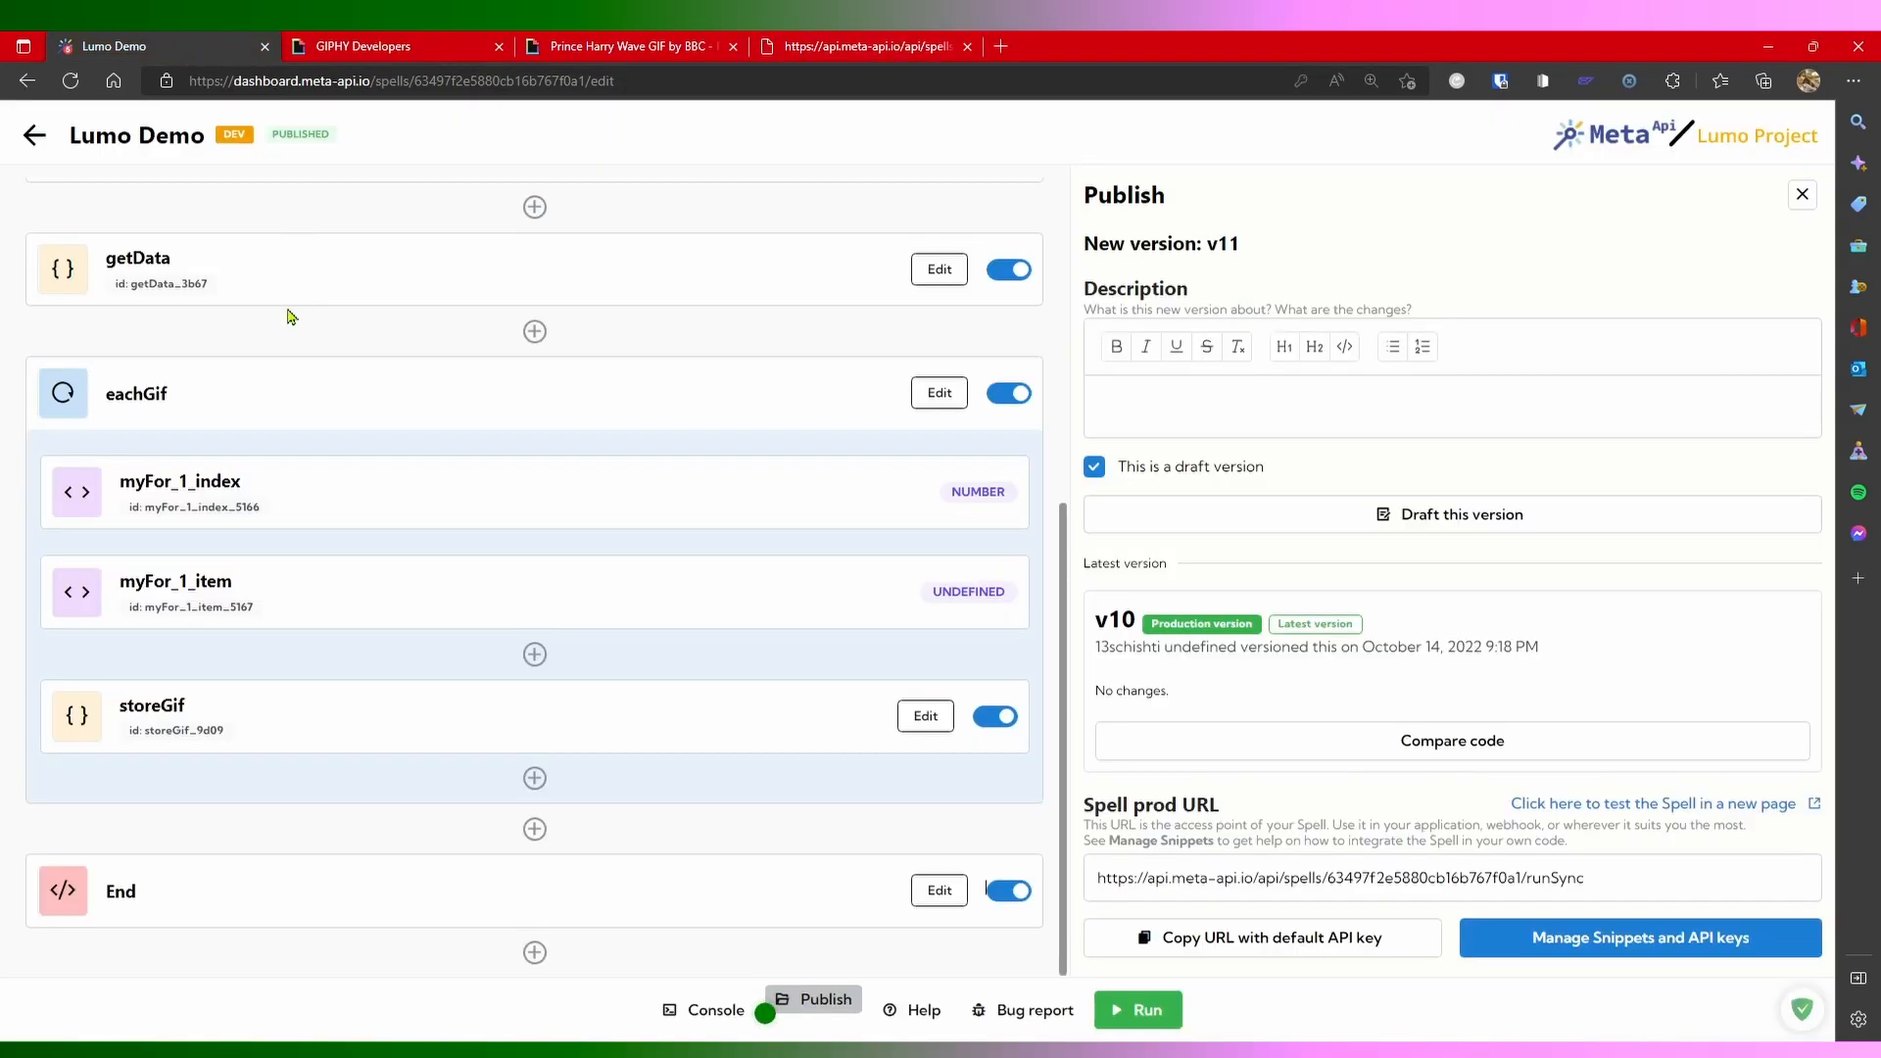
key(ctrl+t)
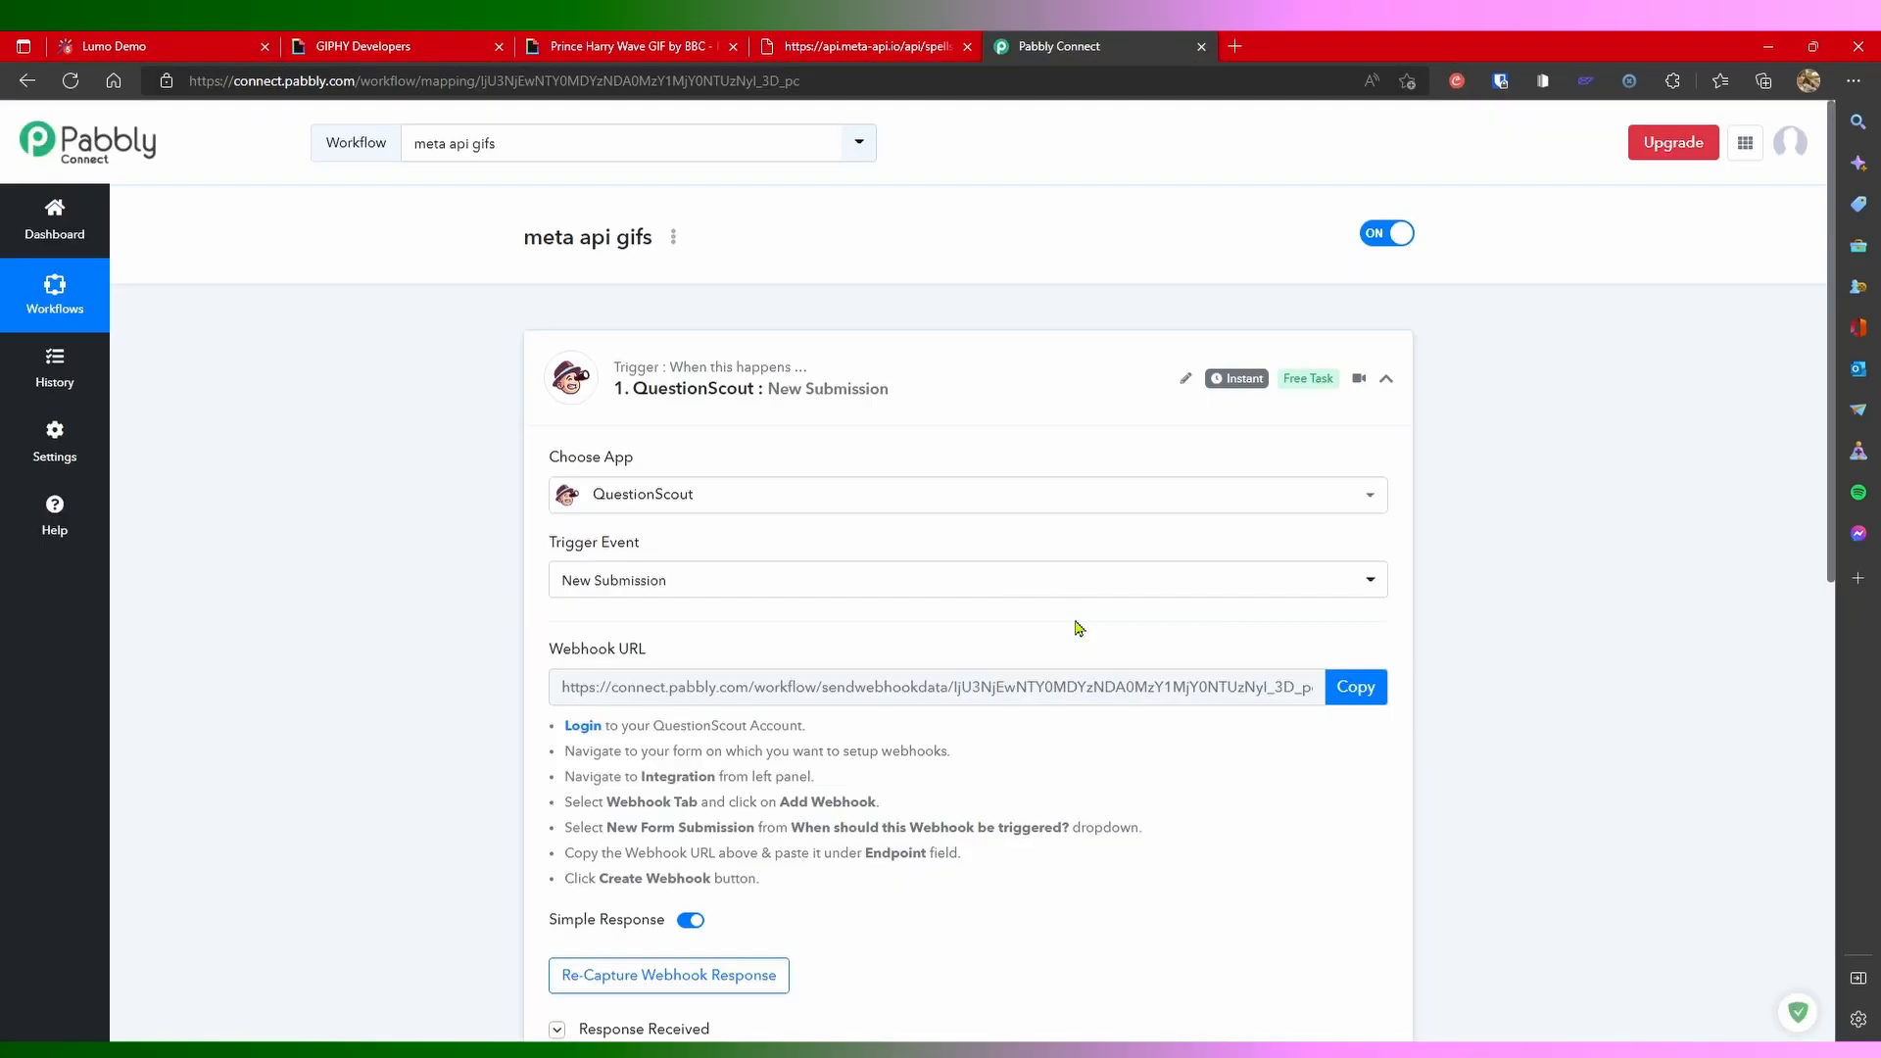
scroll(976, 566, down, 5)
scroll(892, 447, up, 5)
scroll(1127, 573, down, 9)
click(1078, 607)
click(1456, 629)
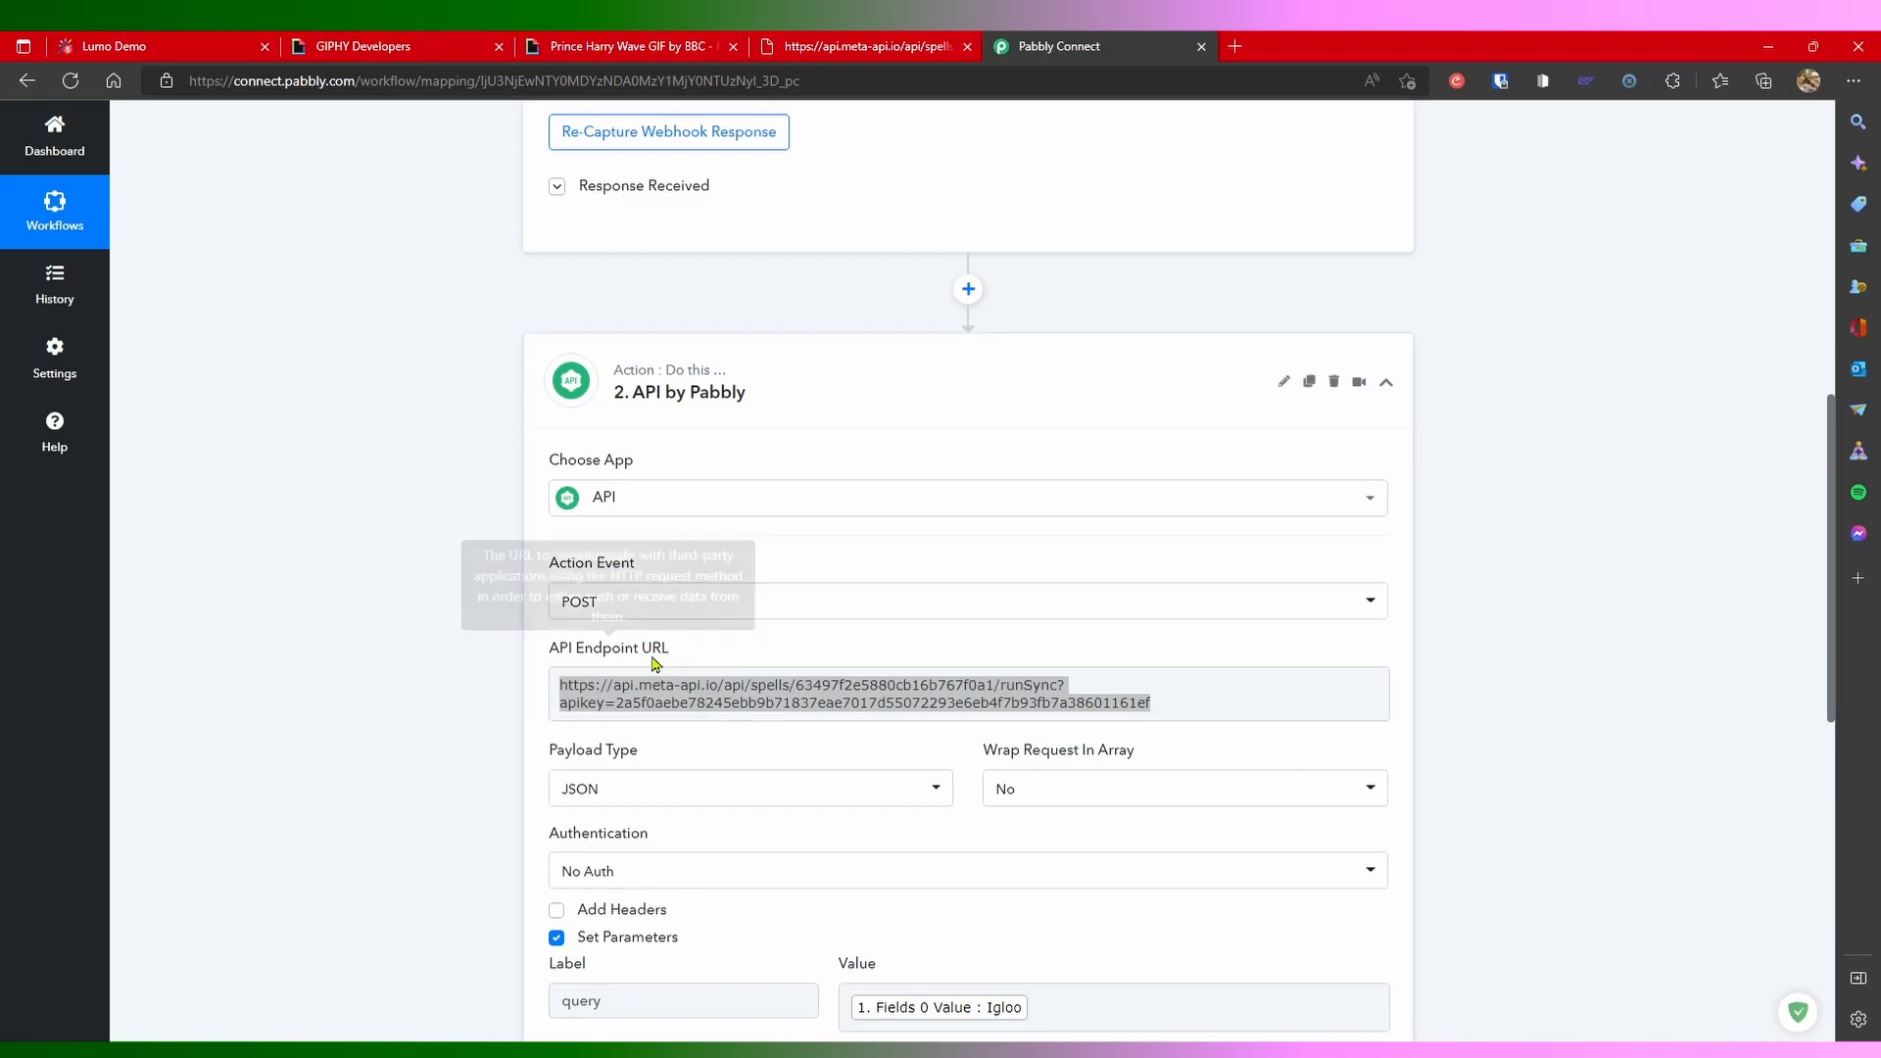
scroll(512, 672, down, 3)
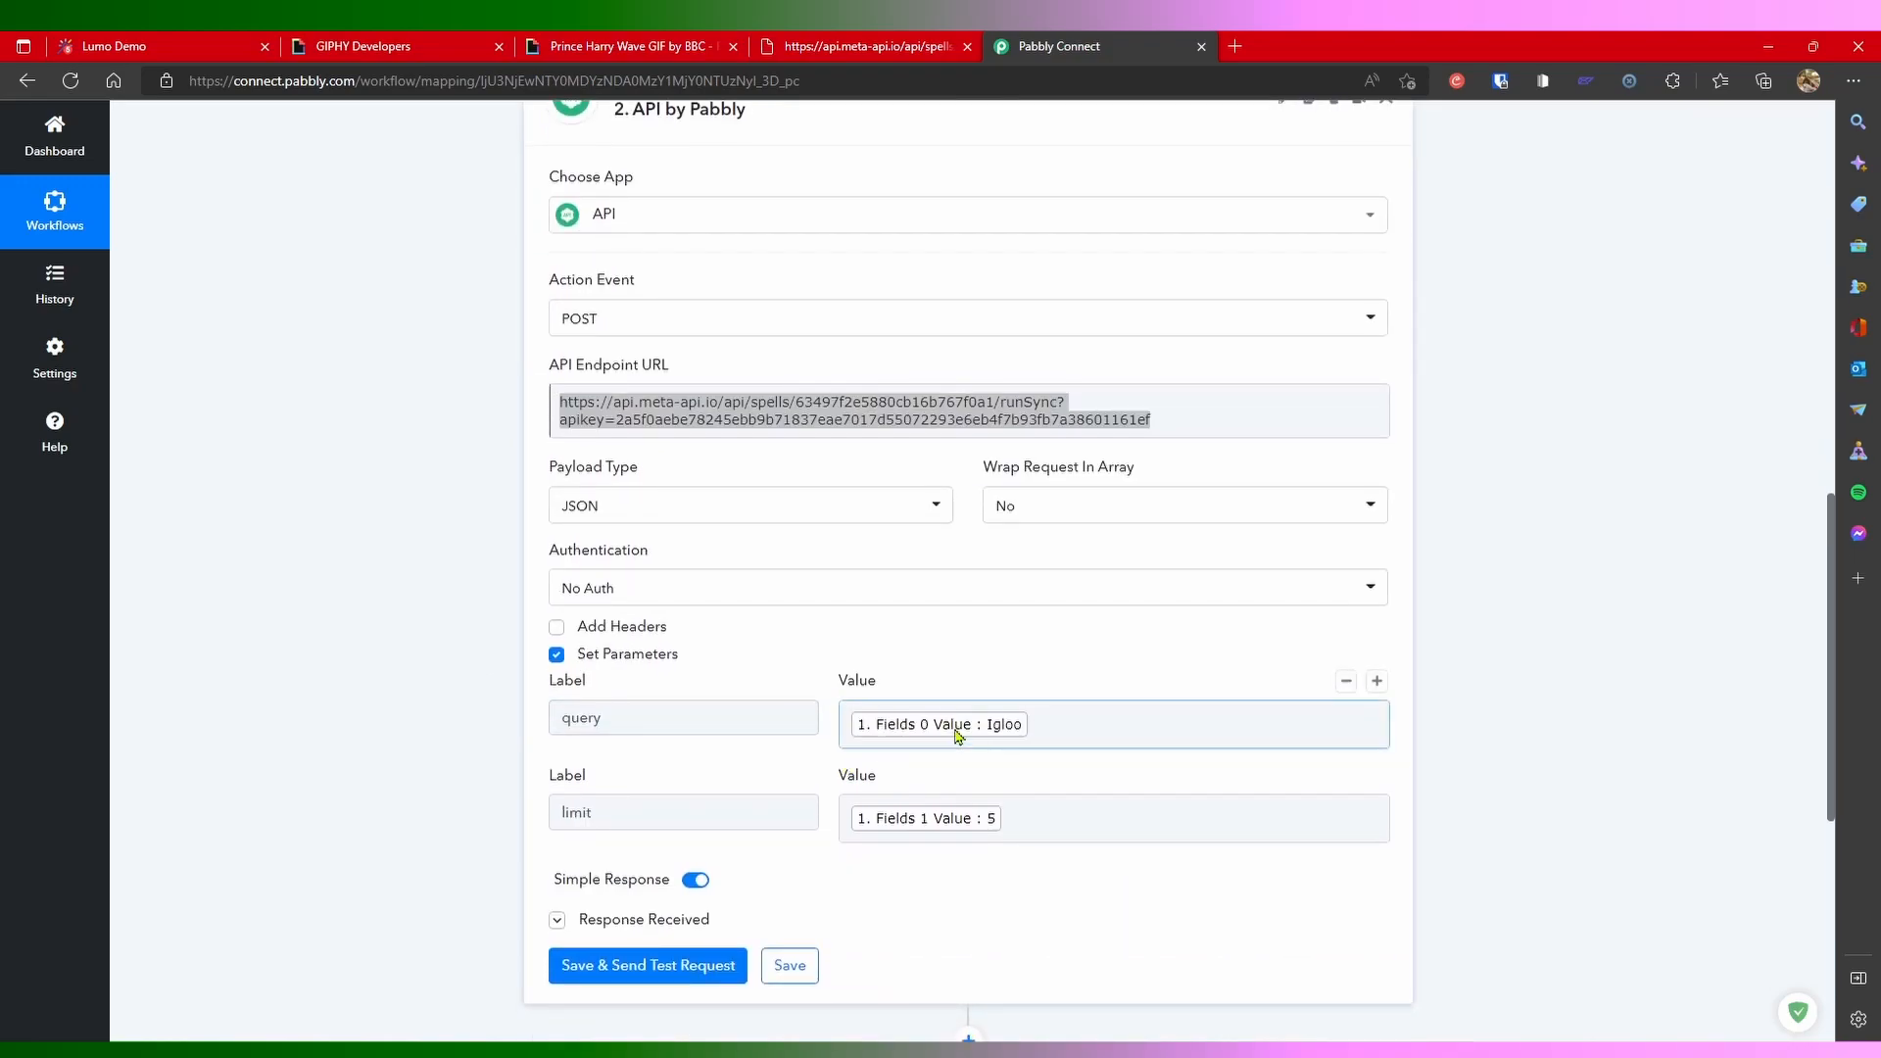
scroll(794, 823, down, 4)
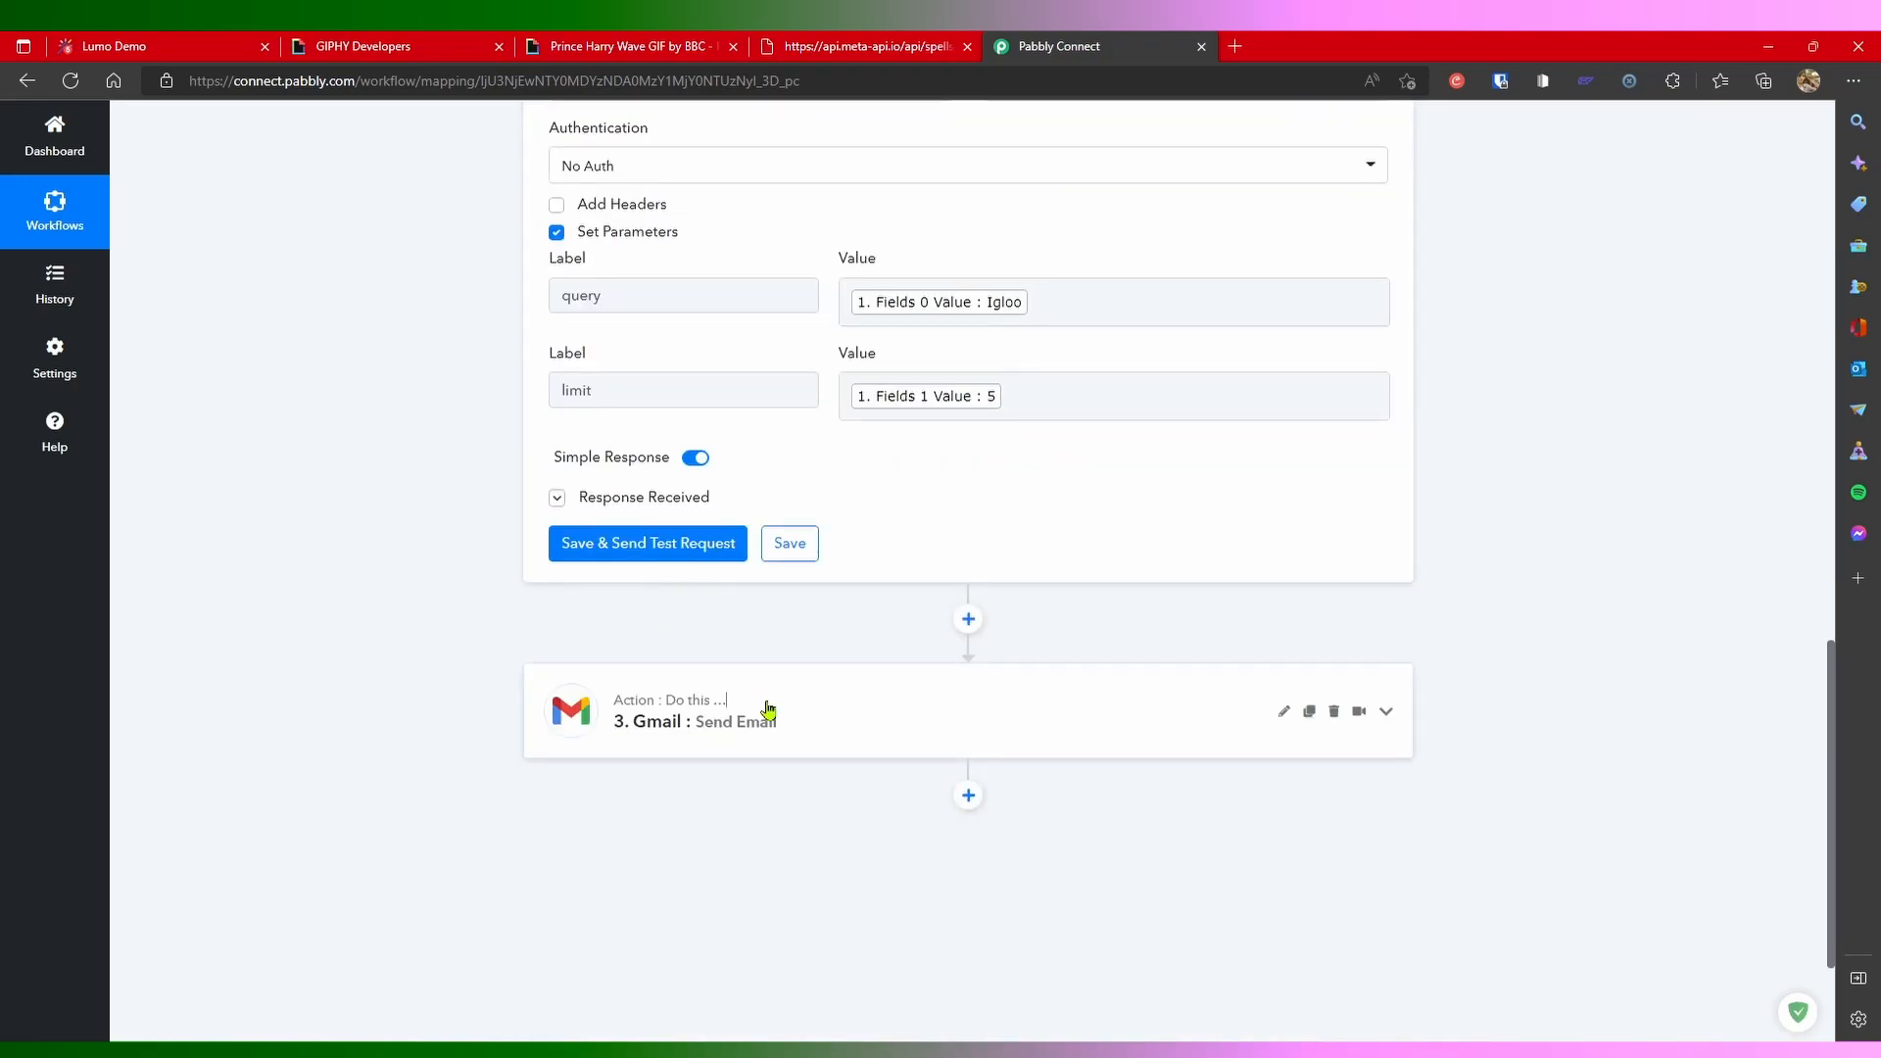
Step: Open the workflow's Gmail Send Email action and review its settings
click(768, 708)
scroll(483, 777, down, 8)
scroll(852, 766, up, 8)
scroll(811, 755, up, 3)
scroll(790, 755, down, 5)
scroll(790, 755, up, 4)
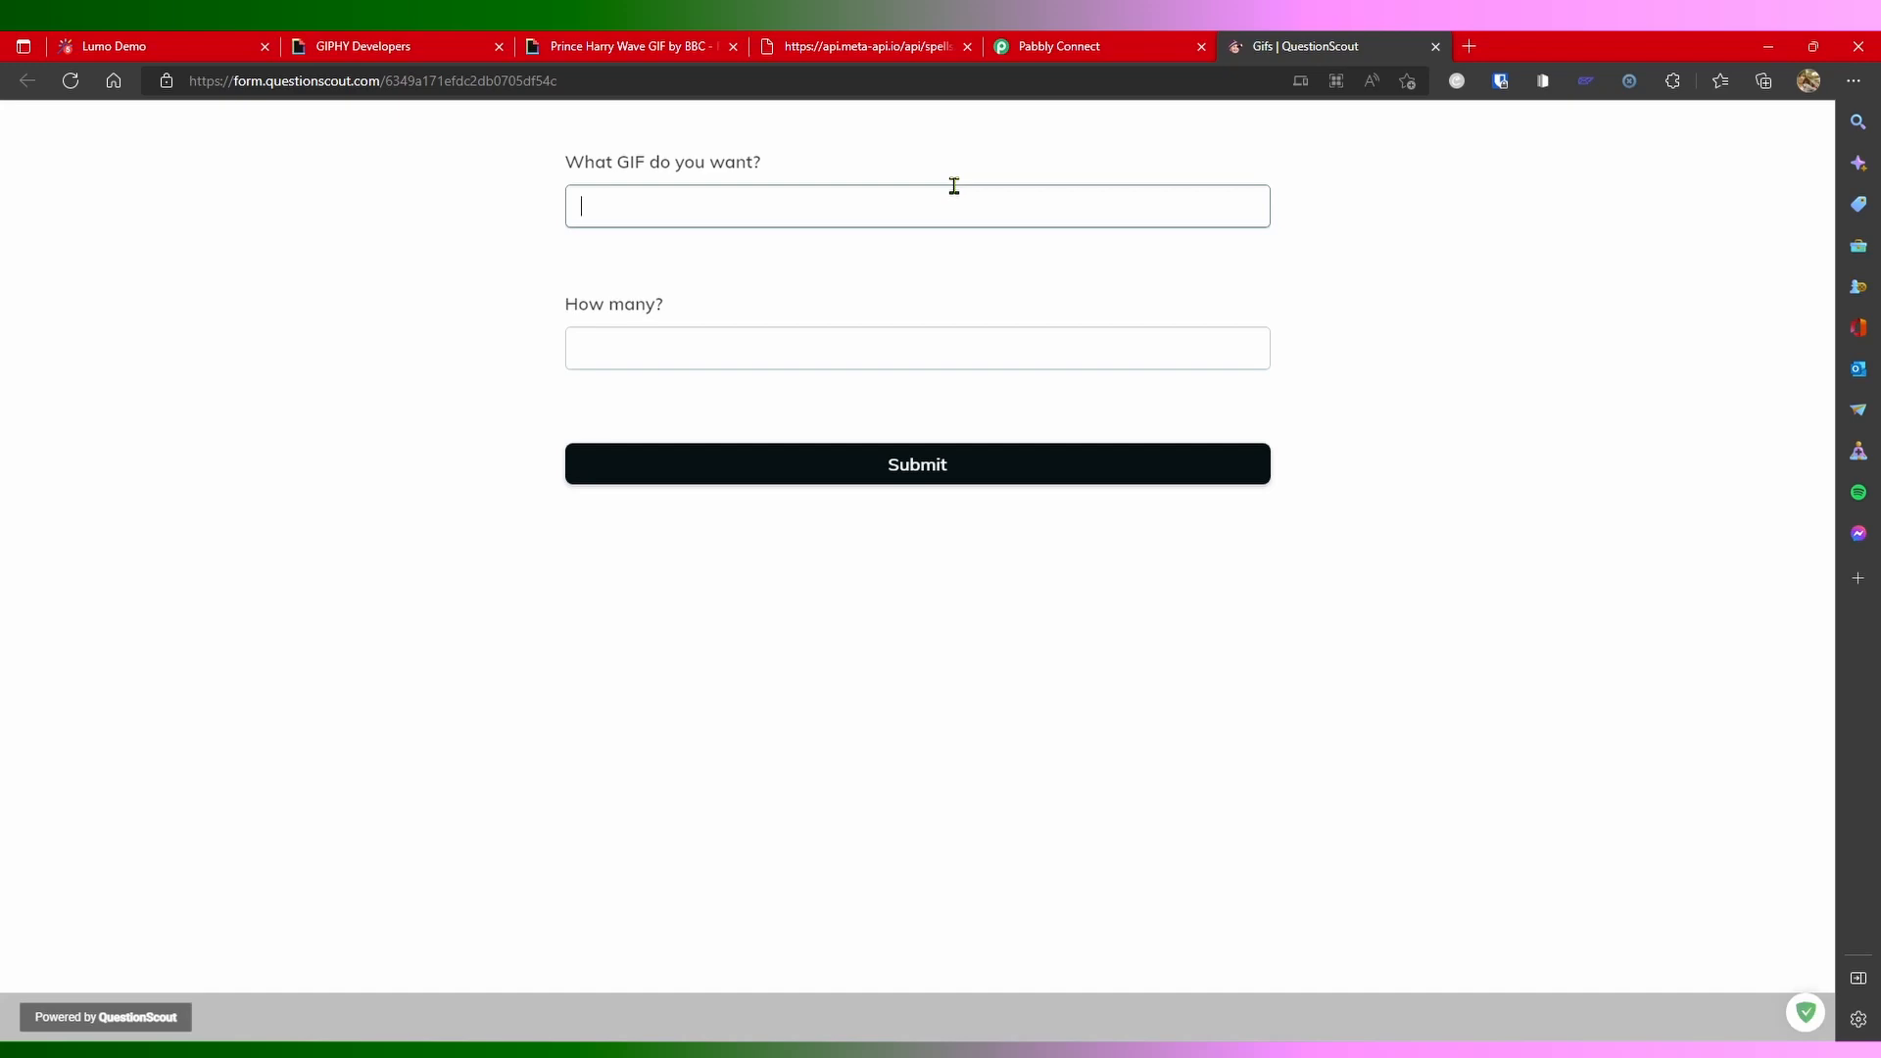
Step: Fill in the GIF request form with helicopter and a quantity of 98, and submit it
text(er)
click(834, 355)
text(20)
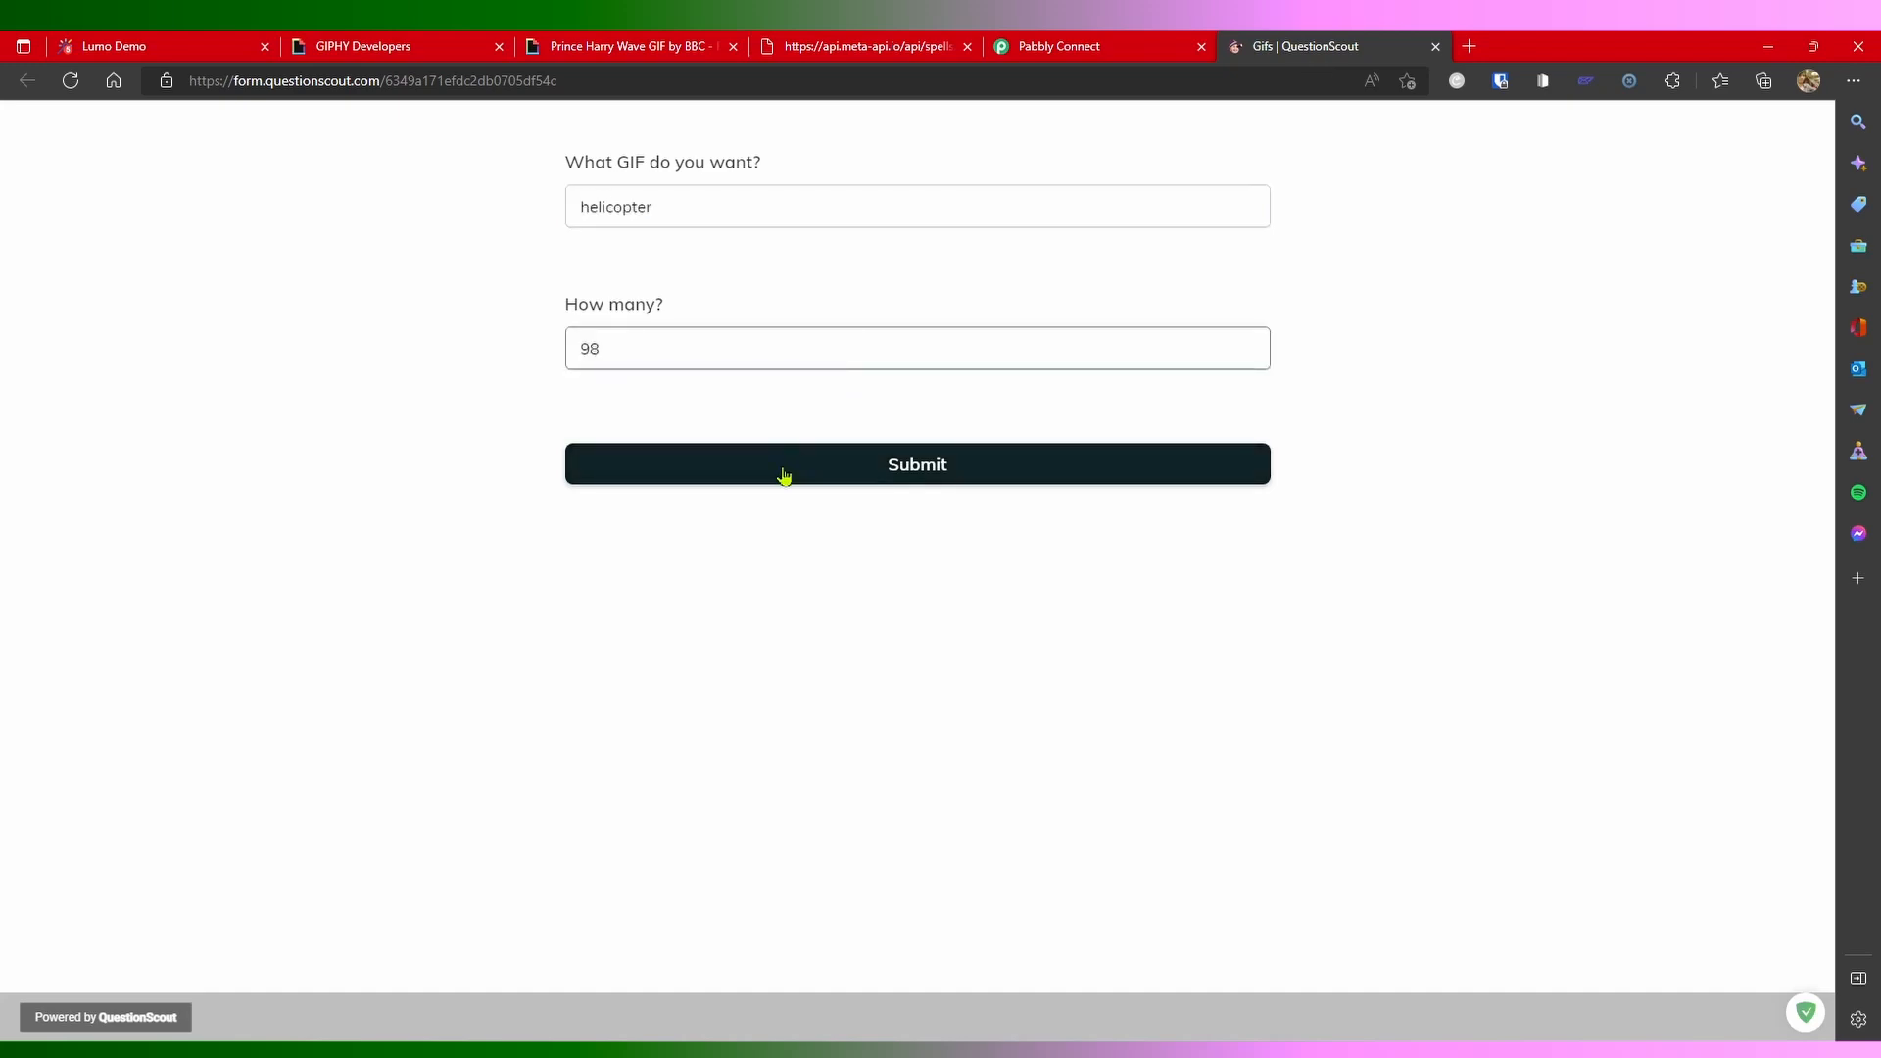
click(780, 472)
Step: Switch to Gmail in a new browser tab and open the GIF email sent by the workflow
key(ctrl+t)
text(gma)
key(Return)
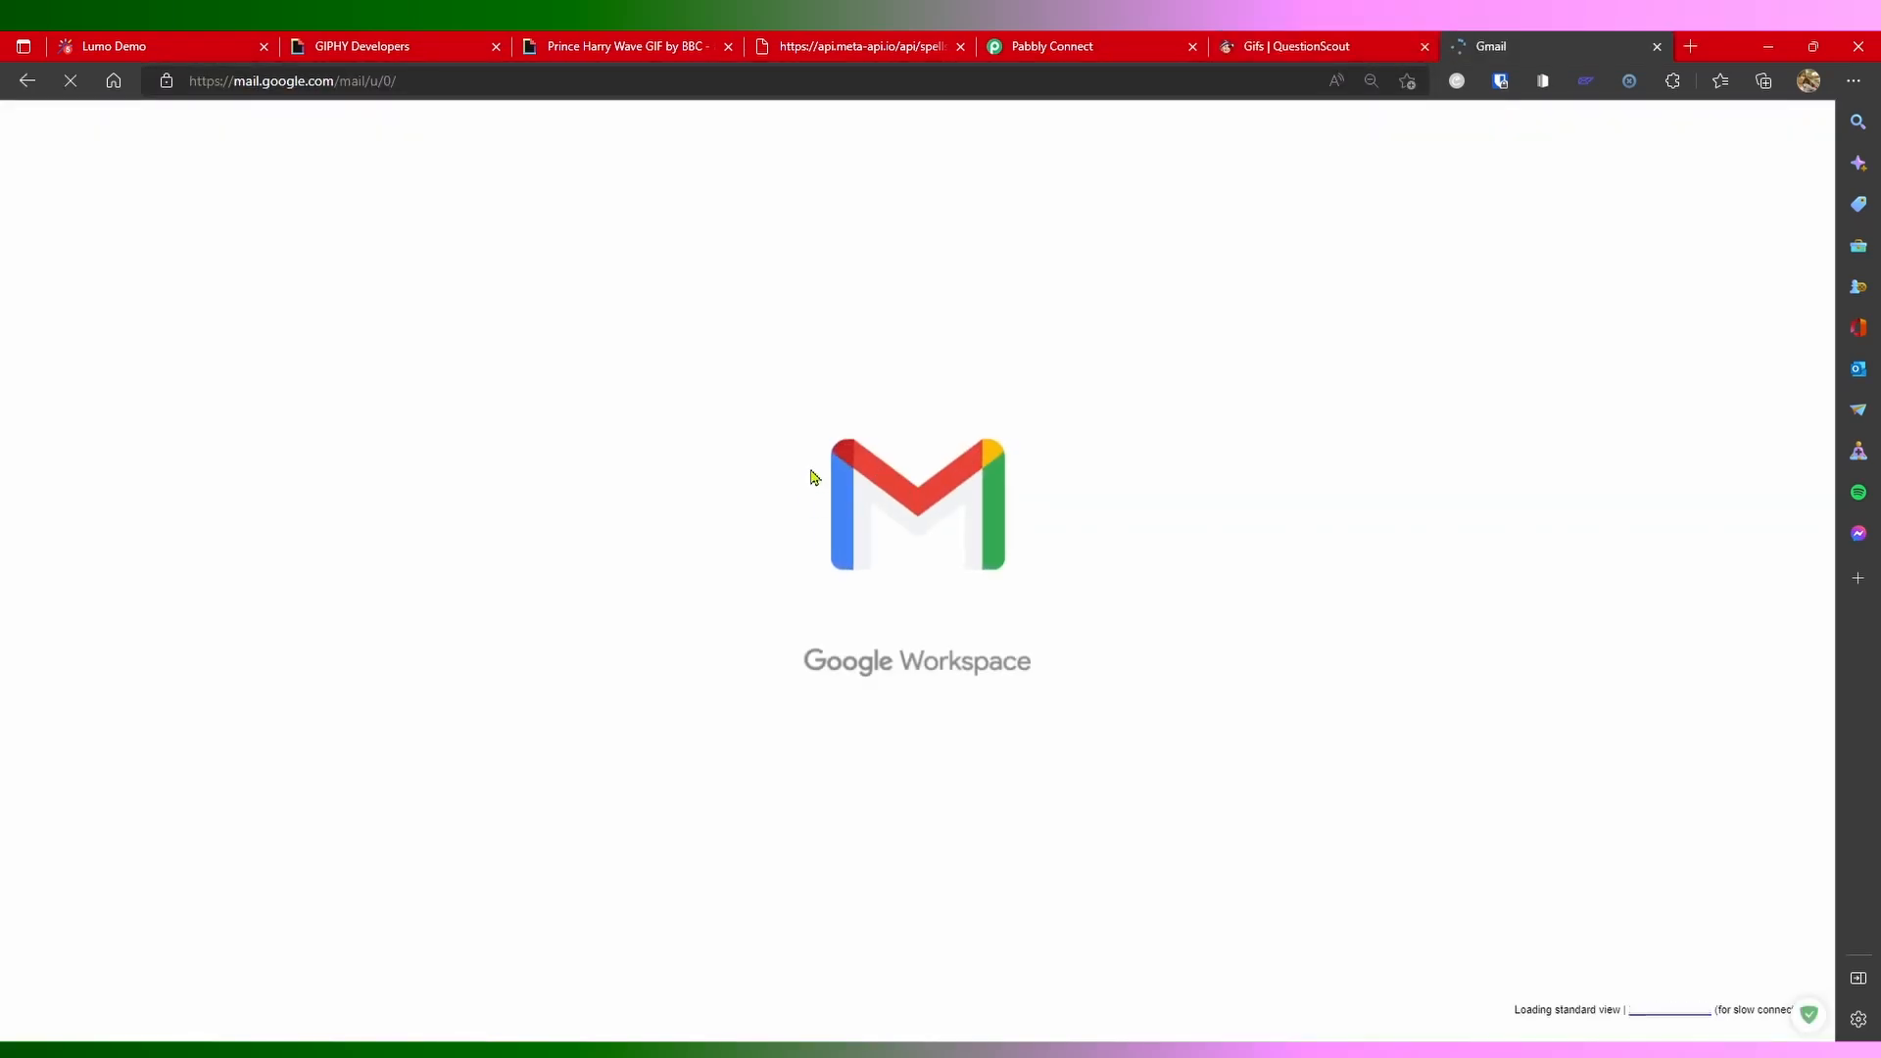
click(542, 314)
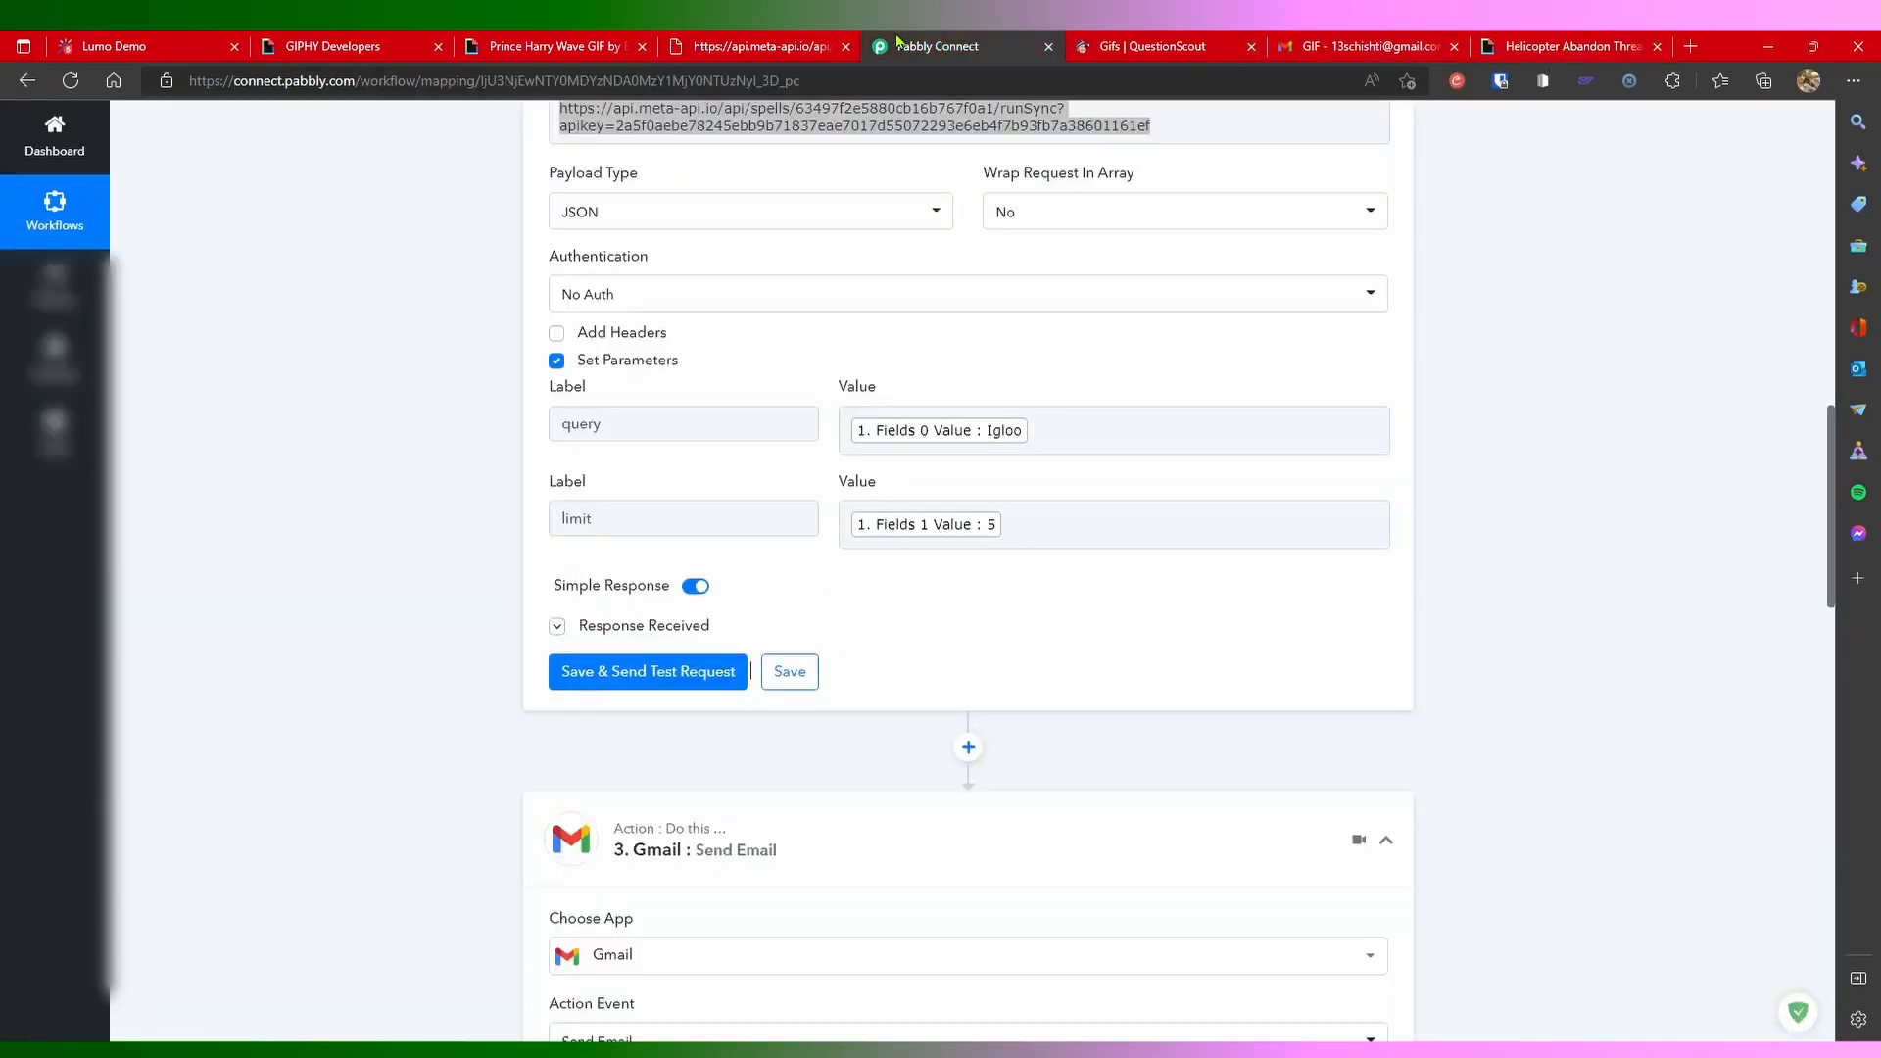
Step: Switch to Pabbly Connect's task history and examine the API action's output for the latest meta api gifs run
scroll(1359, 450, up, 3)
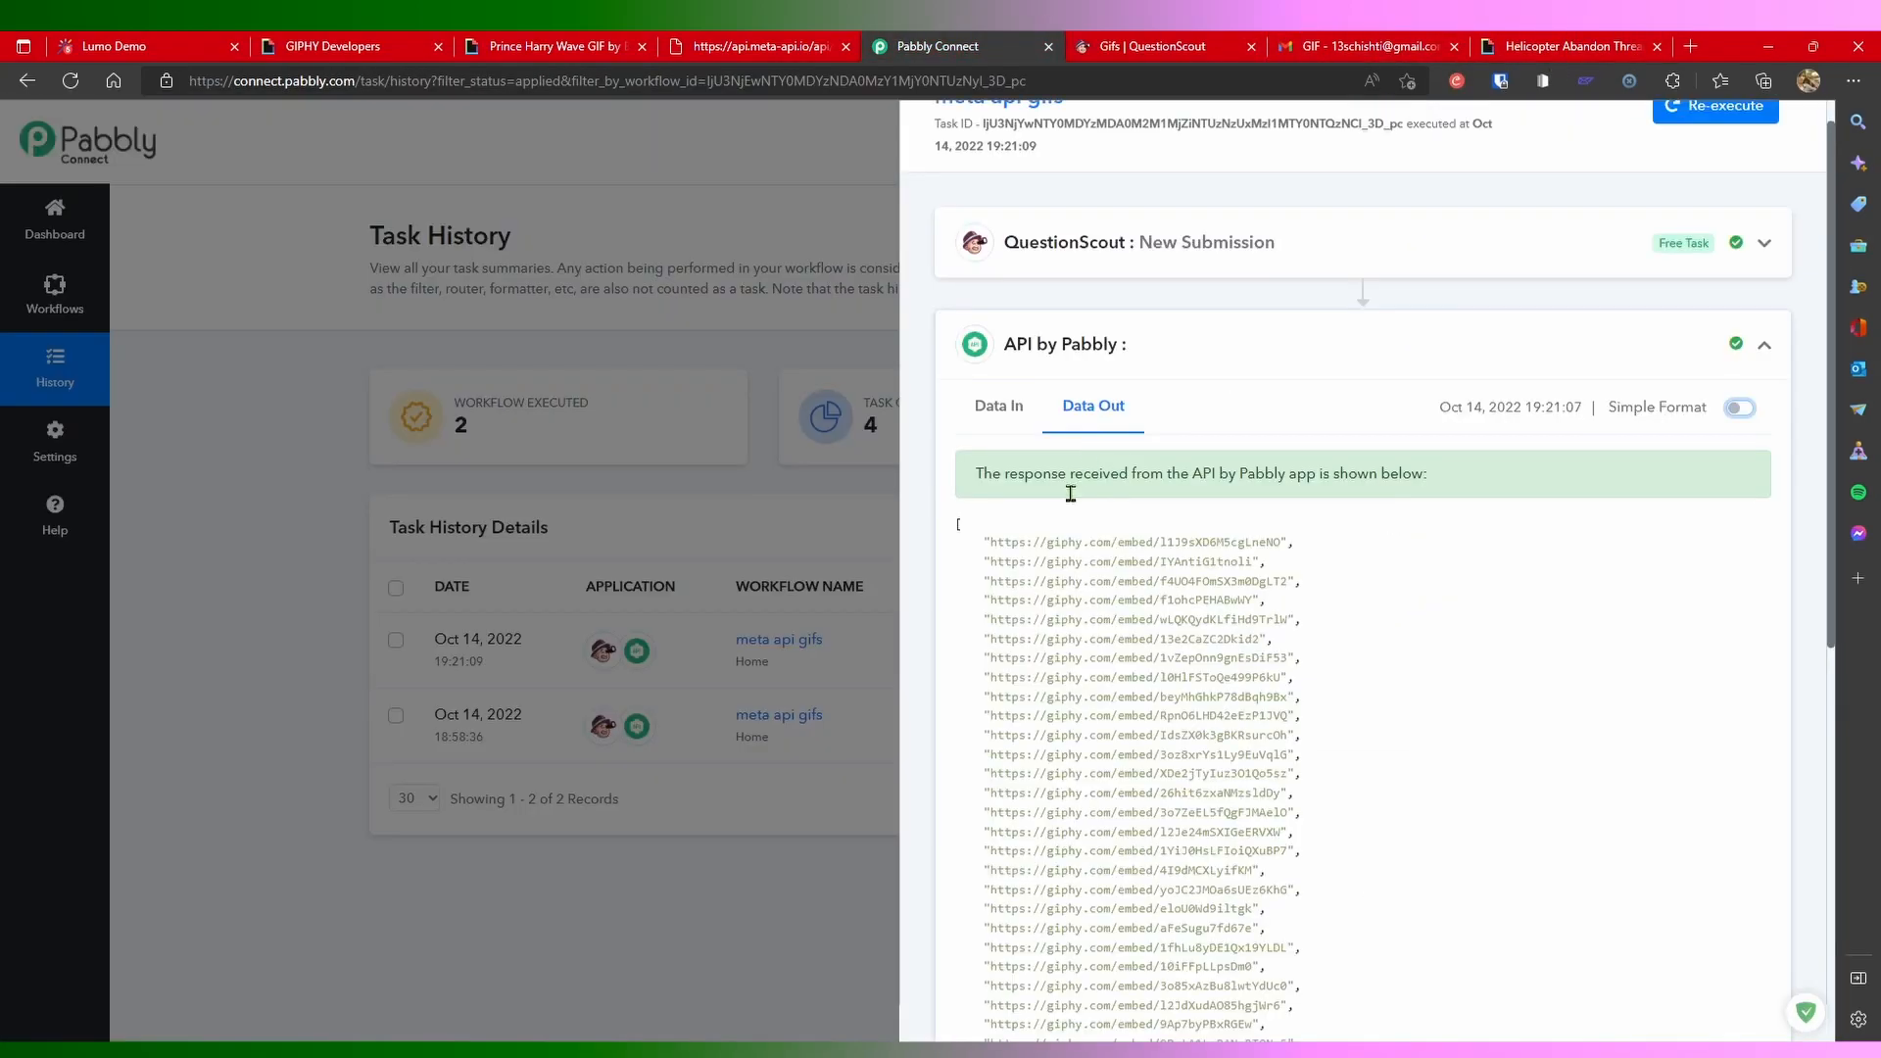
scroll(1071, 650, down, 10)
scroll(1189, 663, up, 10)
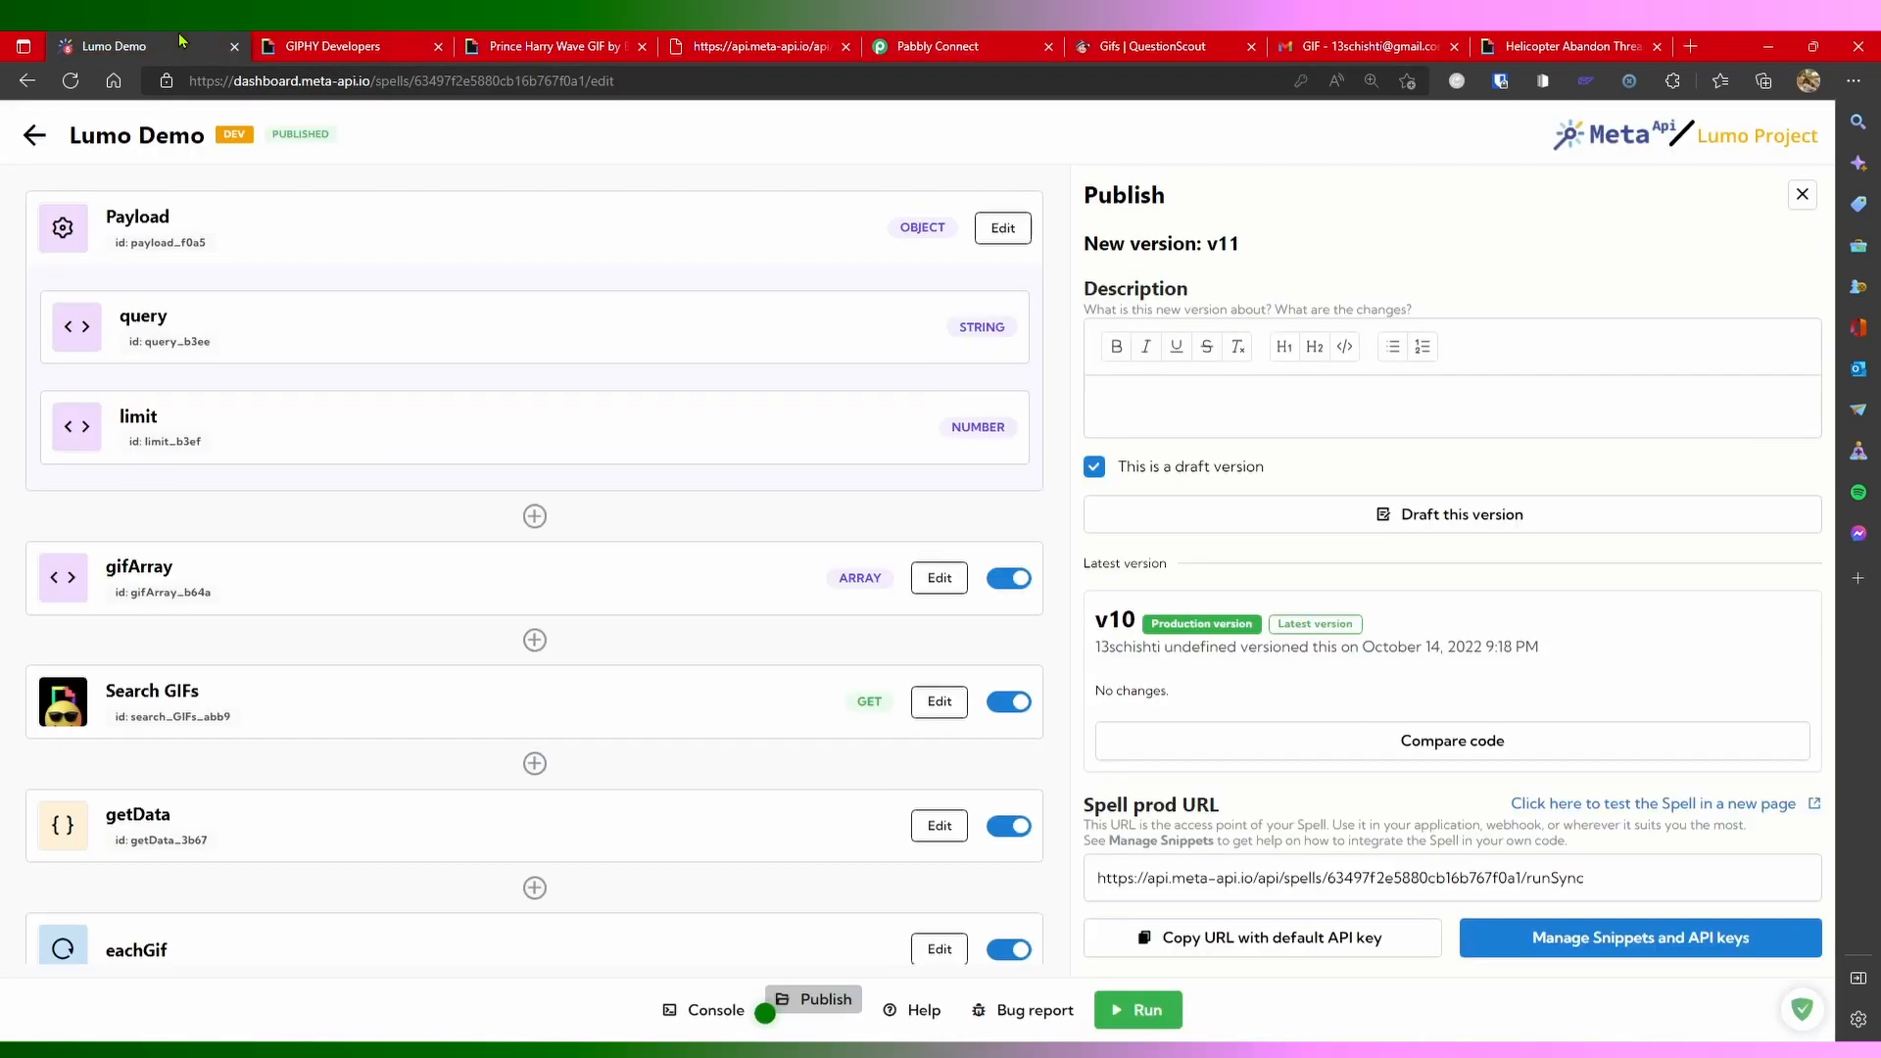
Step: Switch to the Lumo Demo spell in Meta API and review its blocks from Payload to End
scroll(689, 536, down, 5)
scroll(700, 519, up, 5)
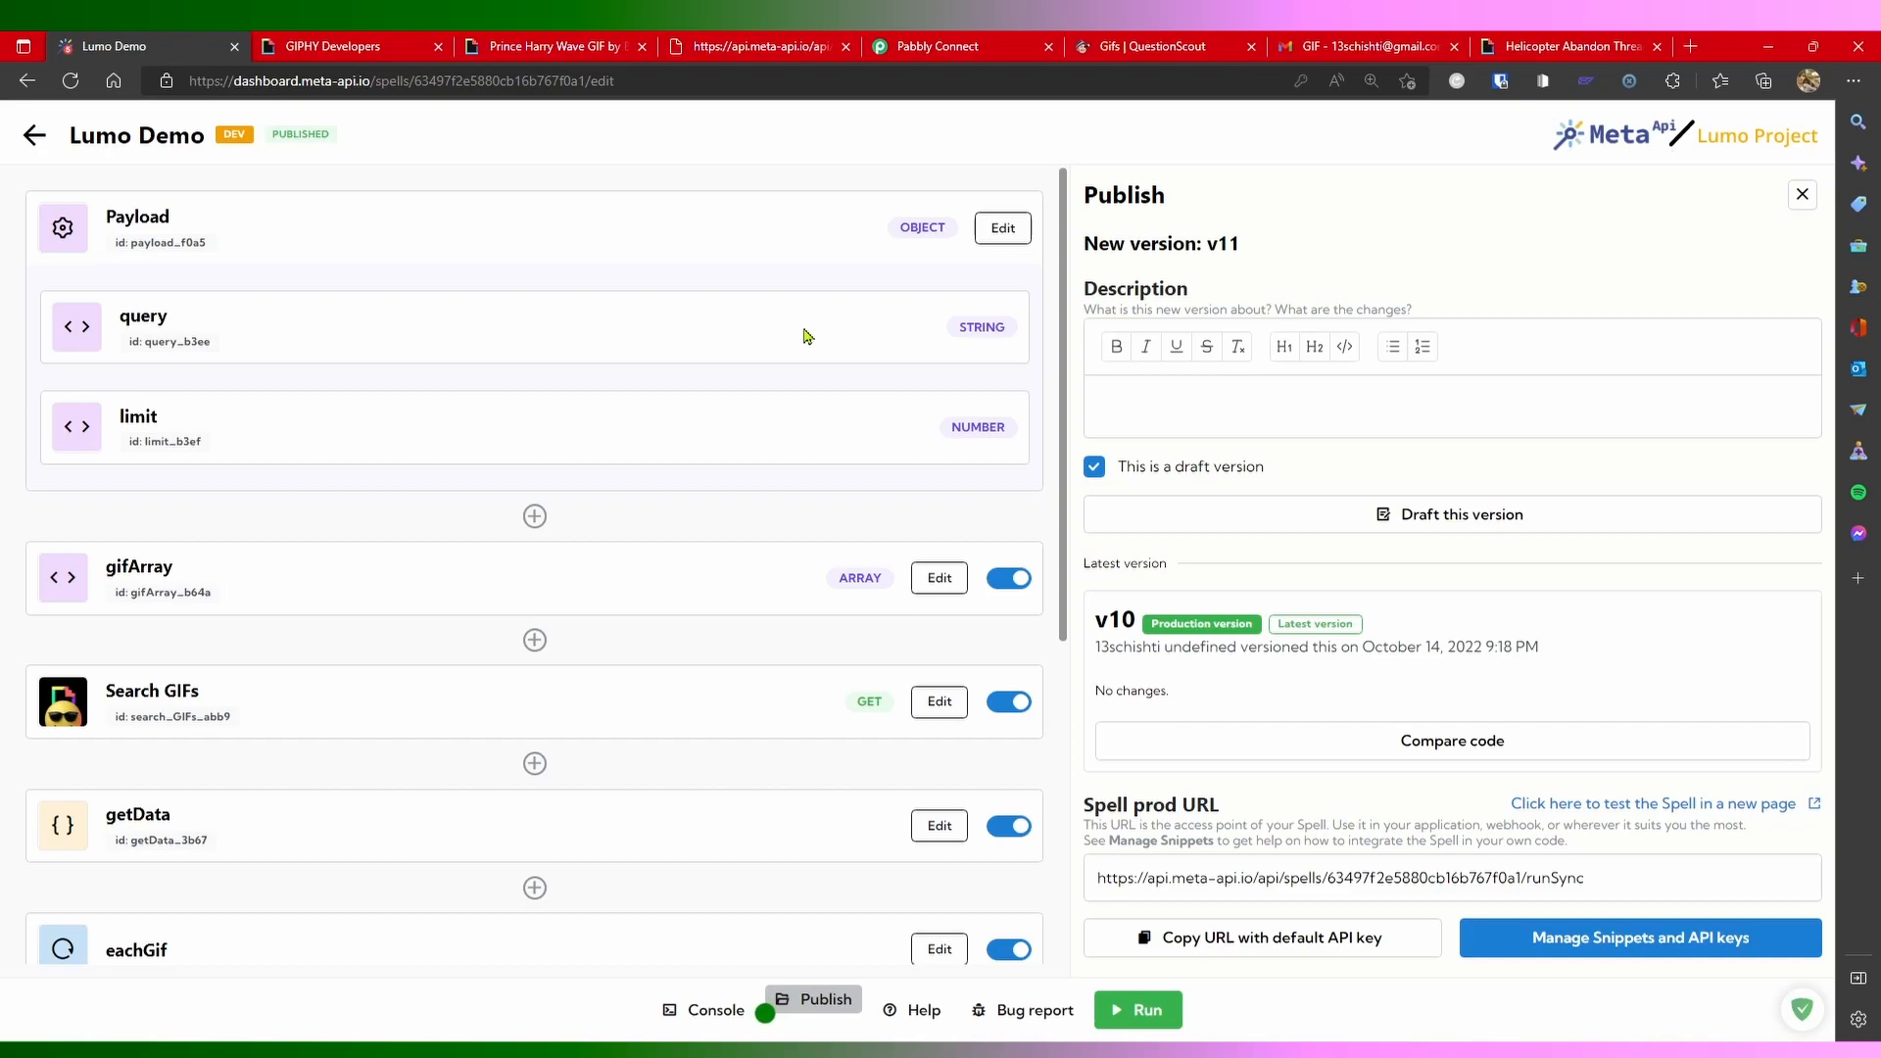
scroll(588, 548, down, 5)
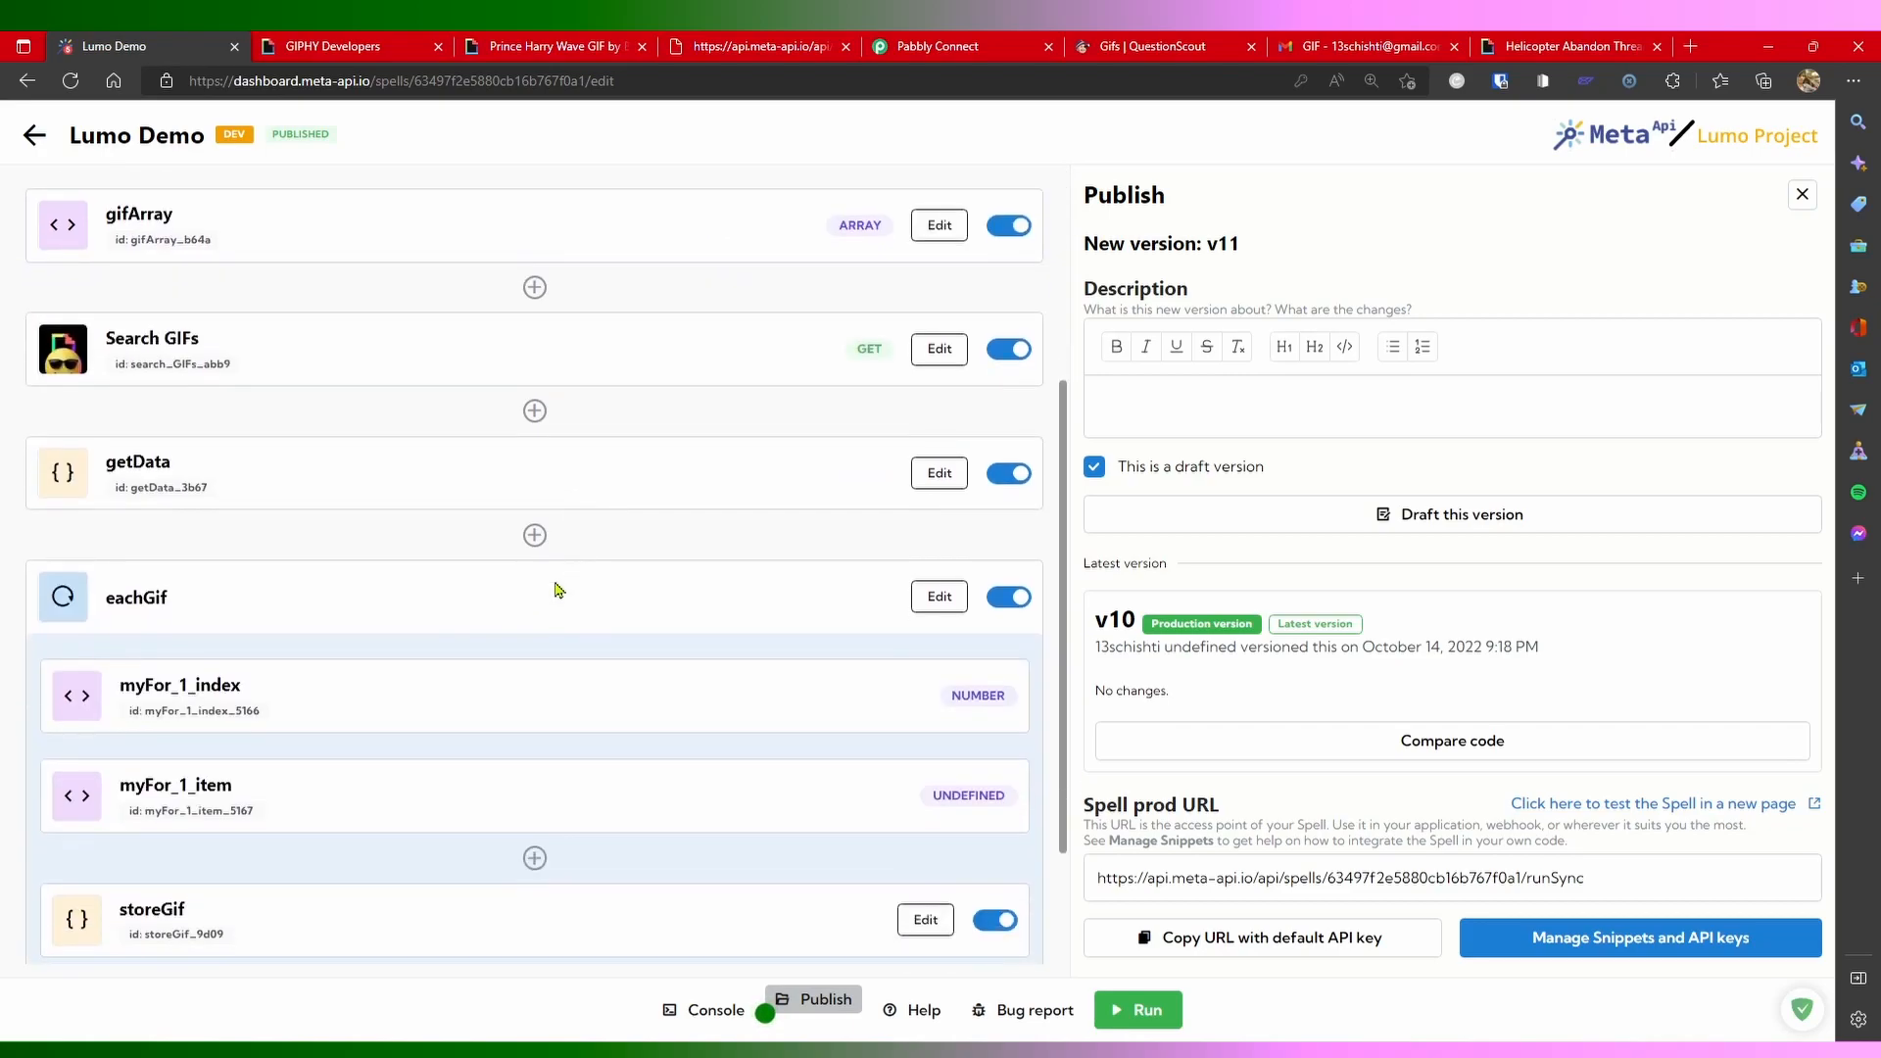
scroll(443, 743, up, 5)
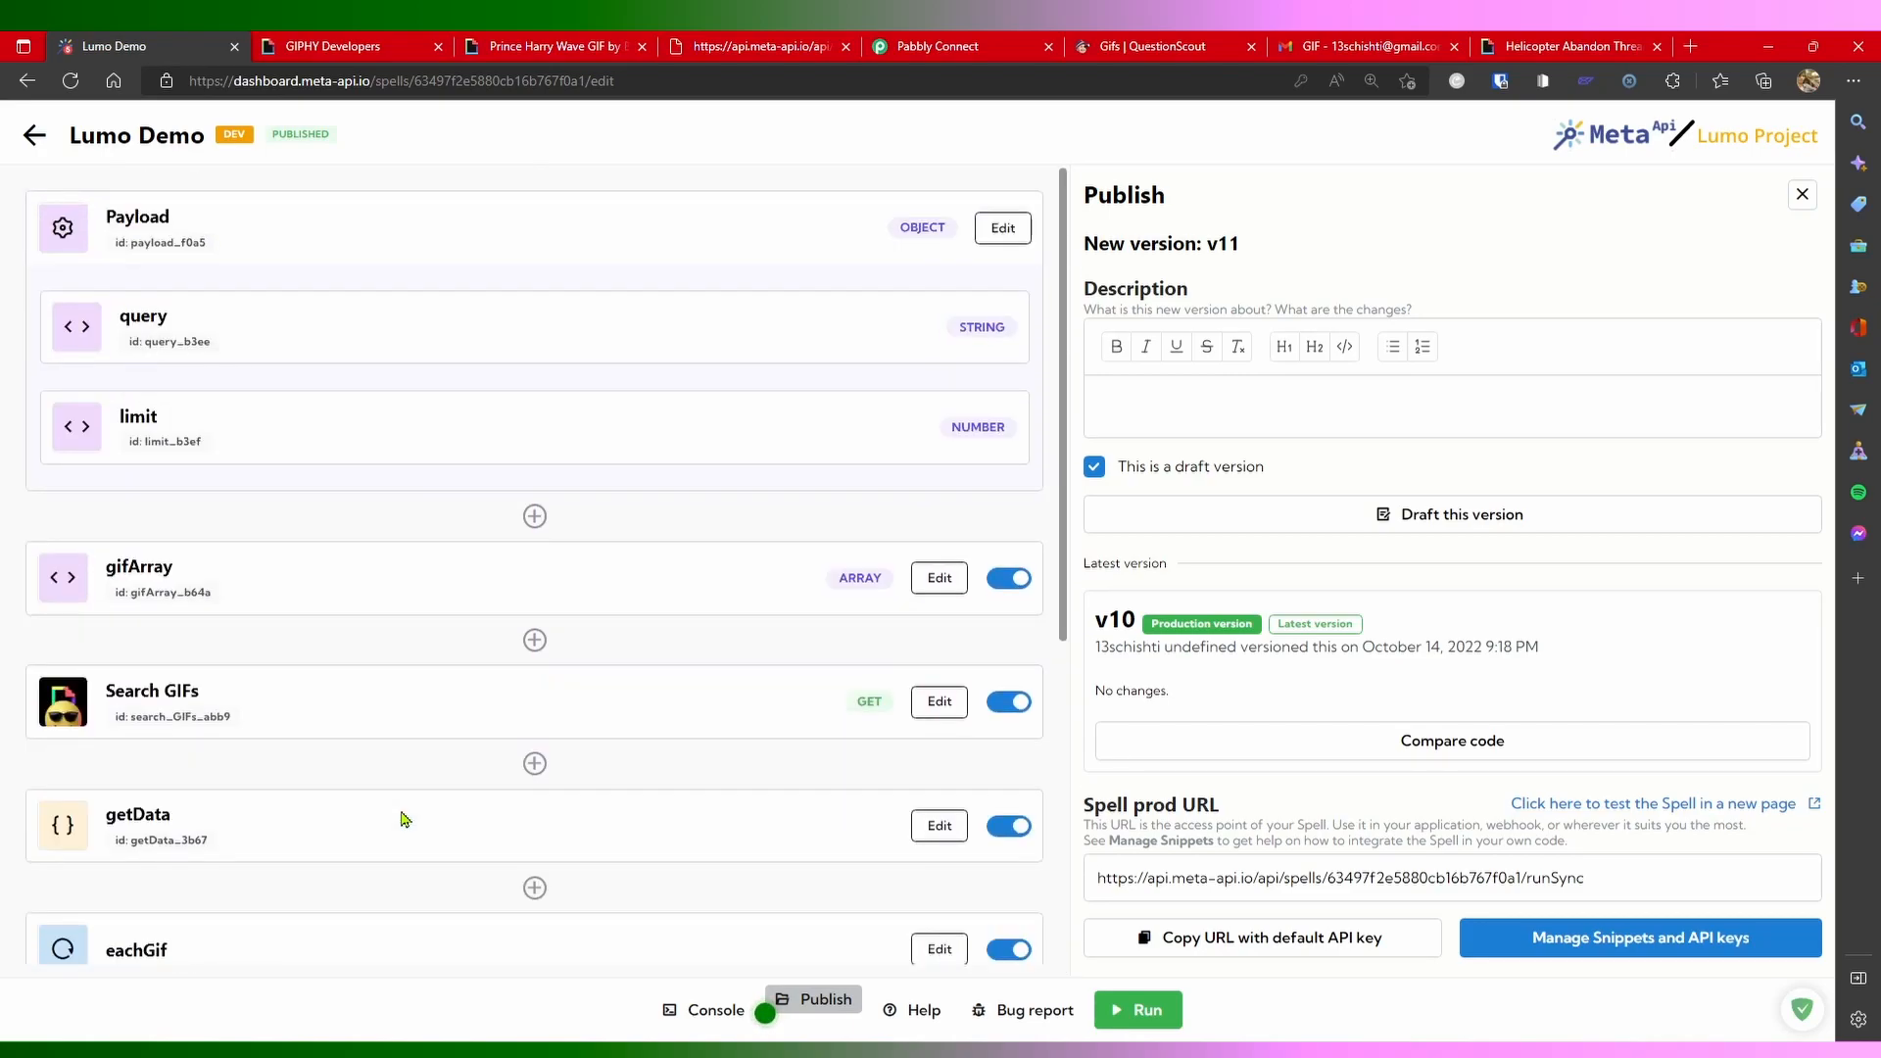
scroll(405, 819, down, 5)
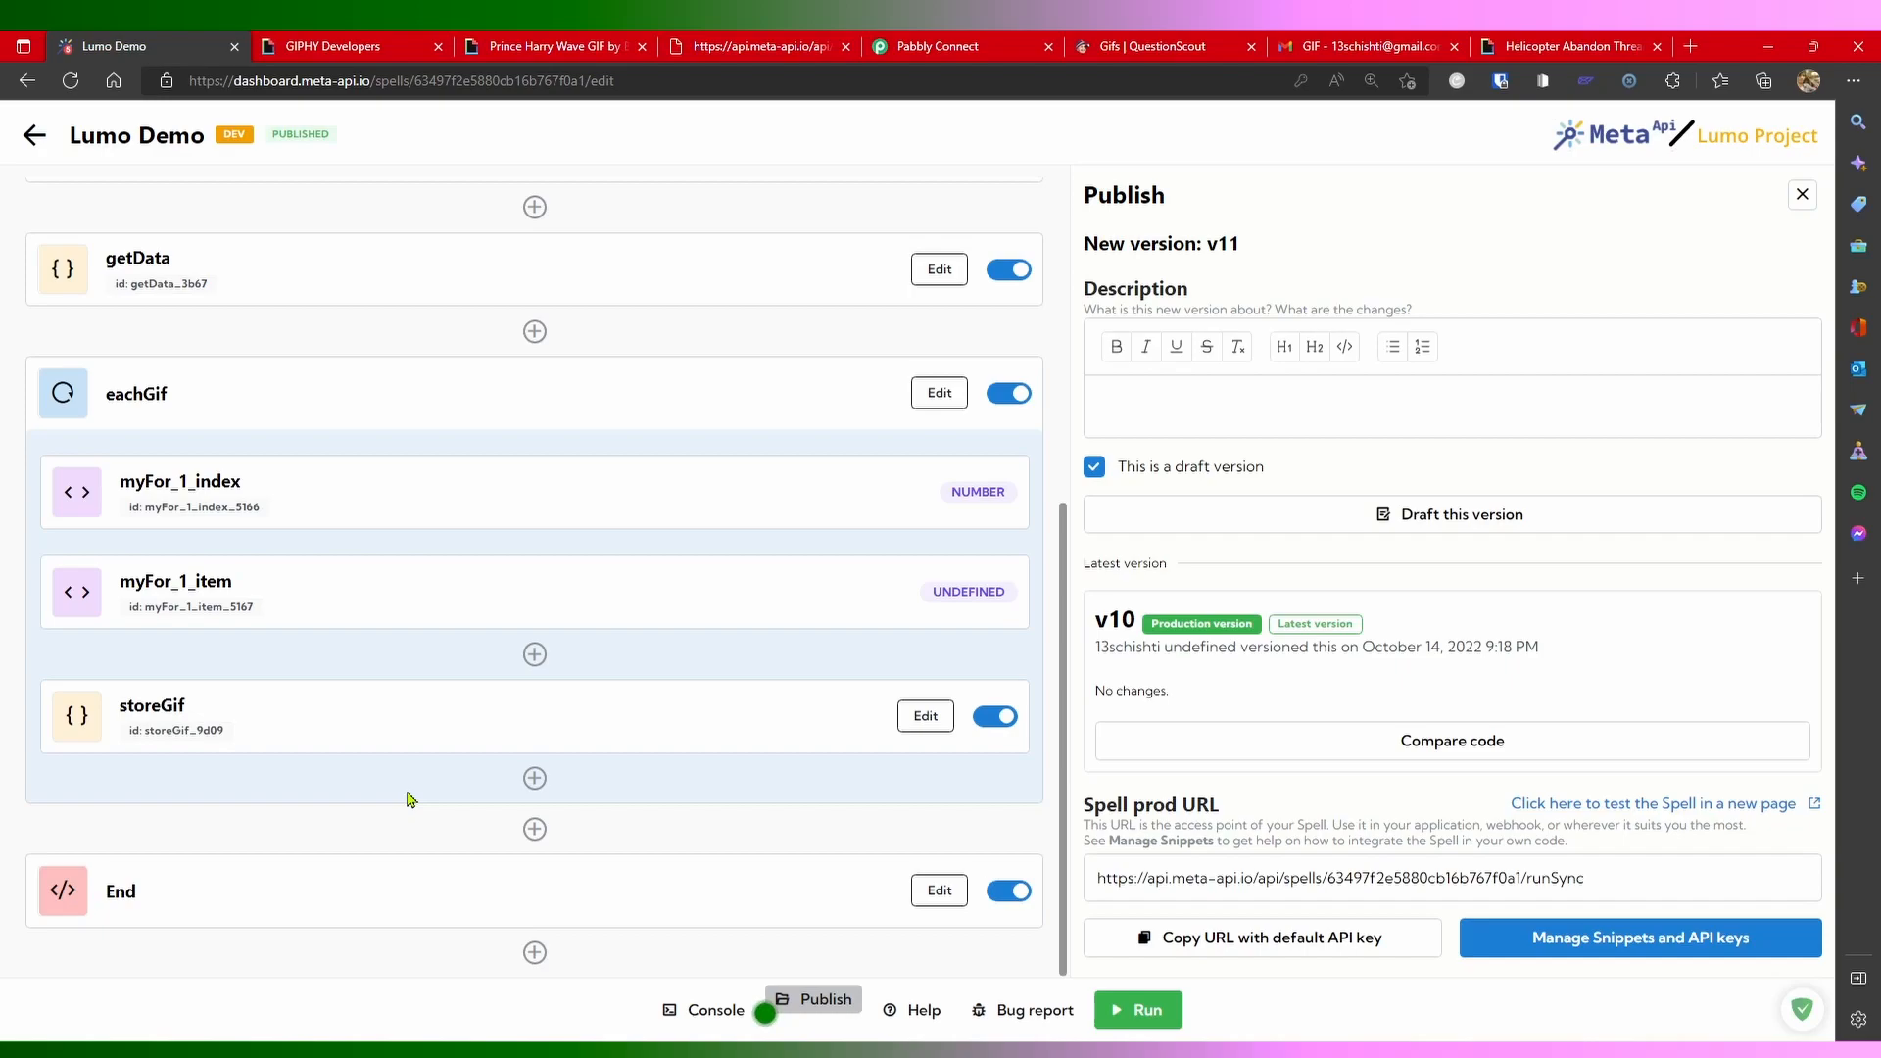
scroll(437, 689, up, 5)
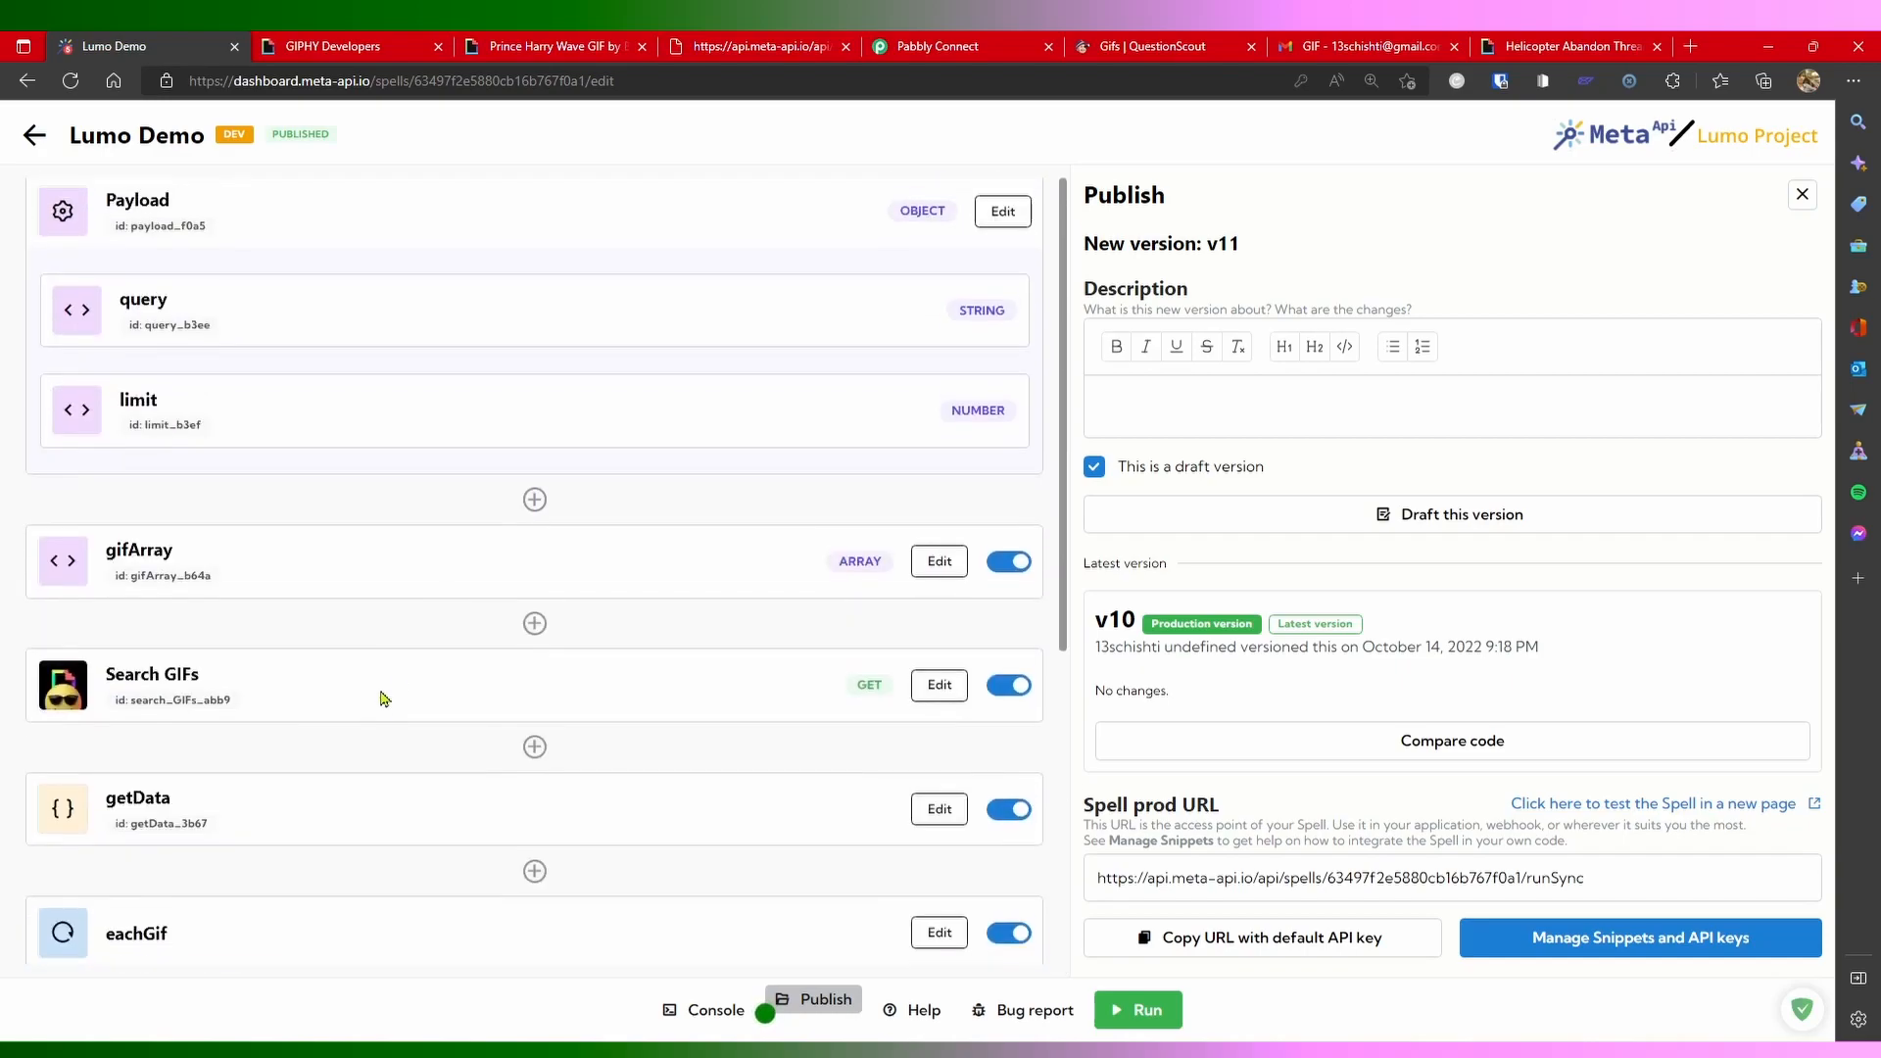
Step: Add an If block between gifArray and Search GIFs, with an Else If and an Else branch
click(535, 639)
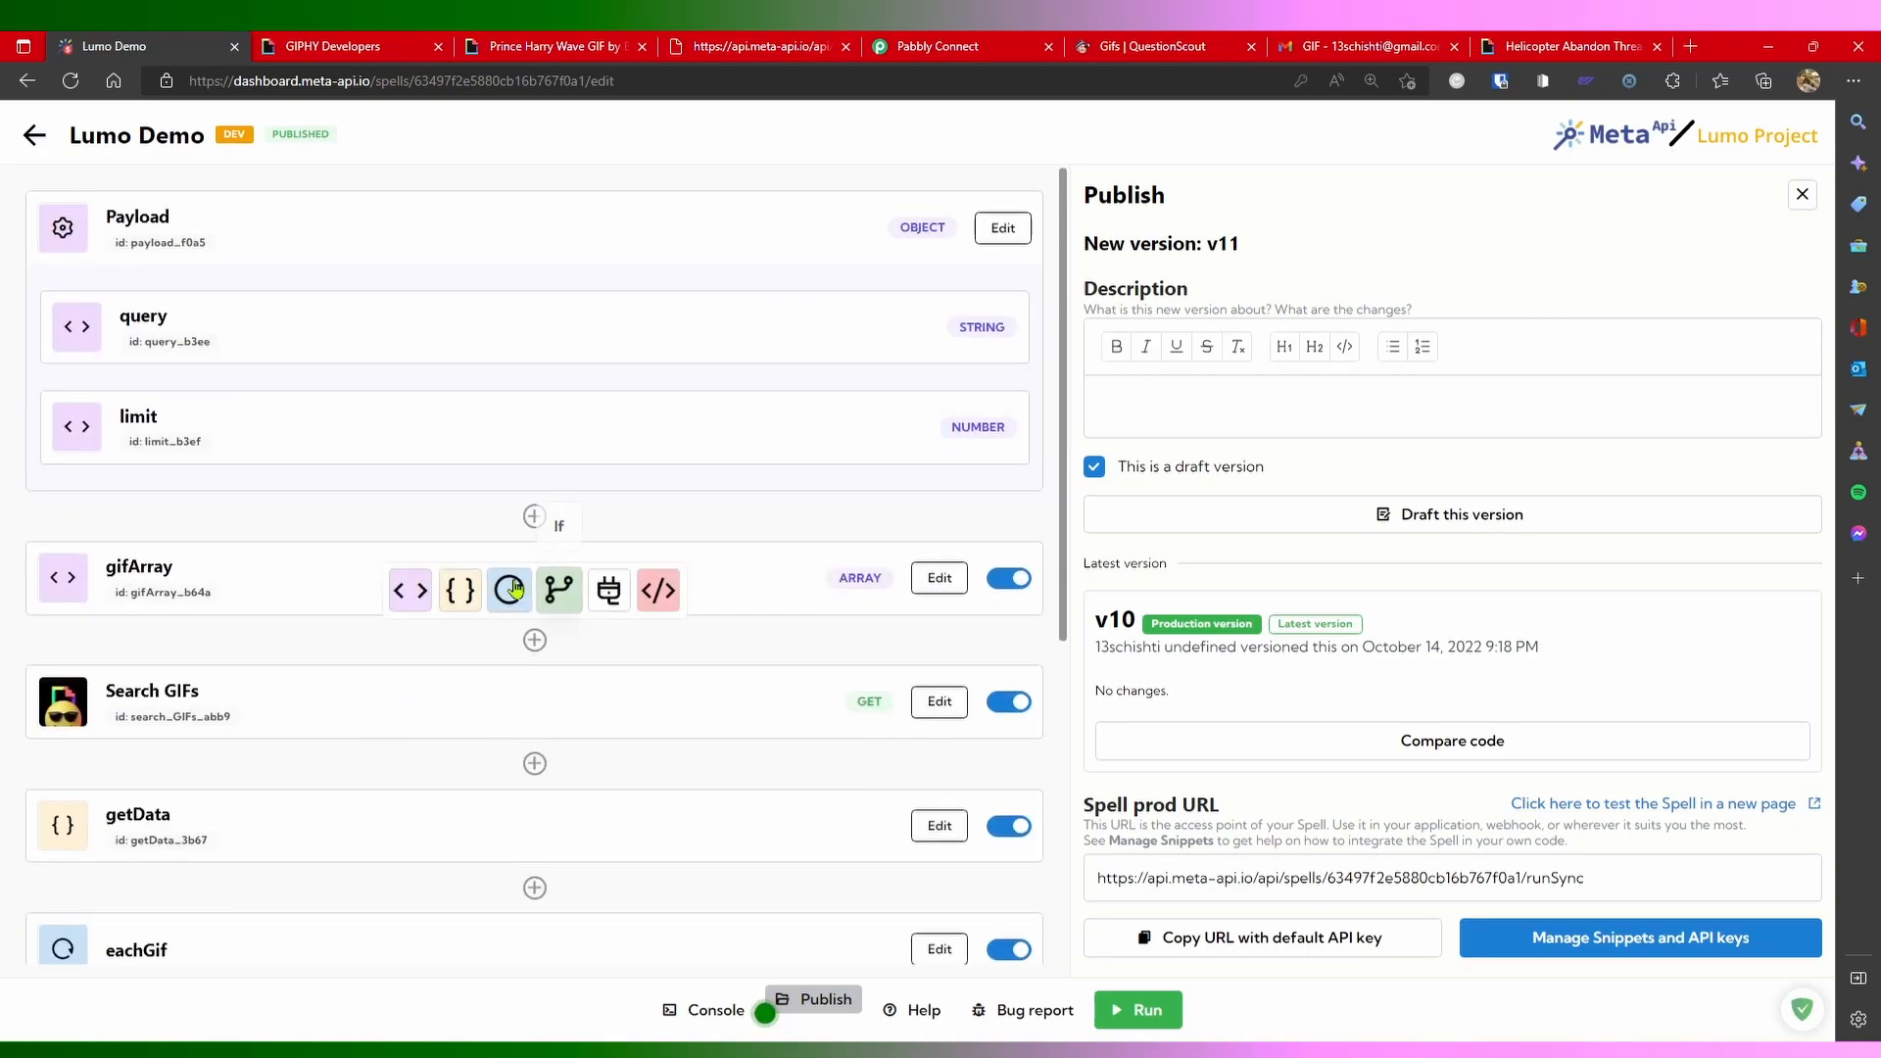
click(559, 589)
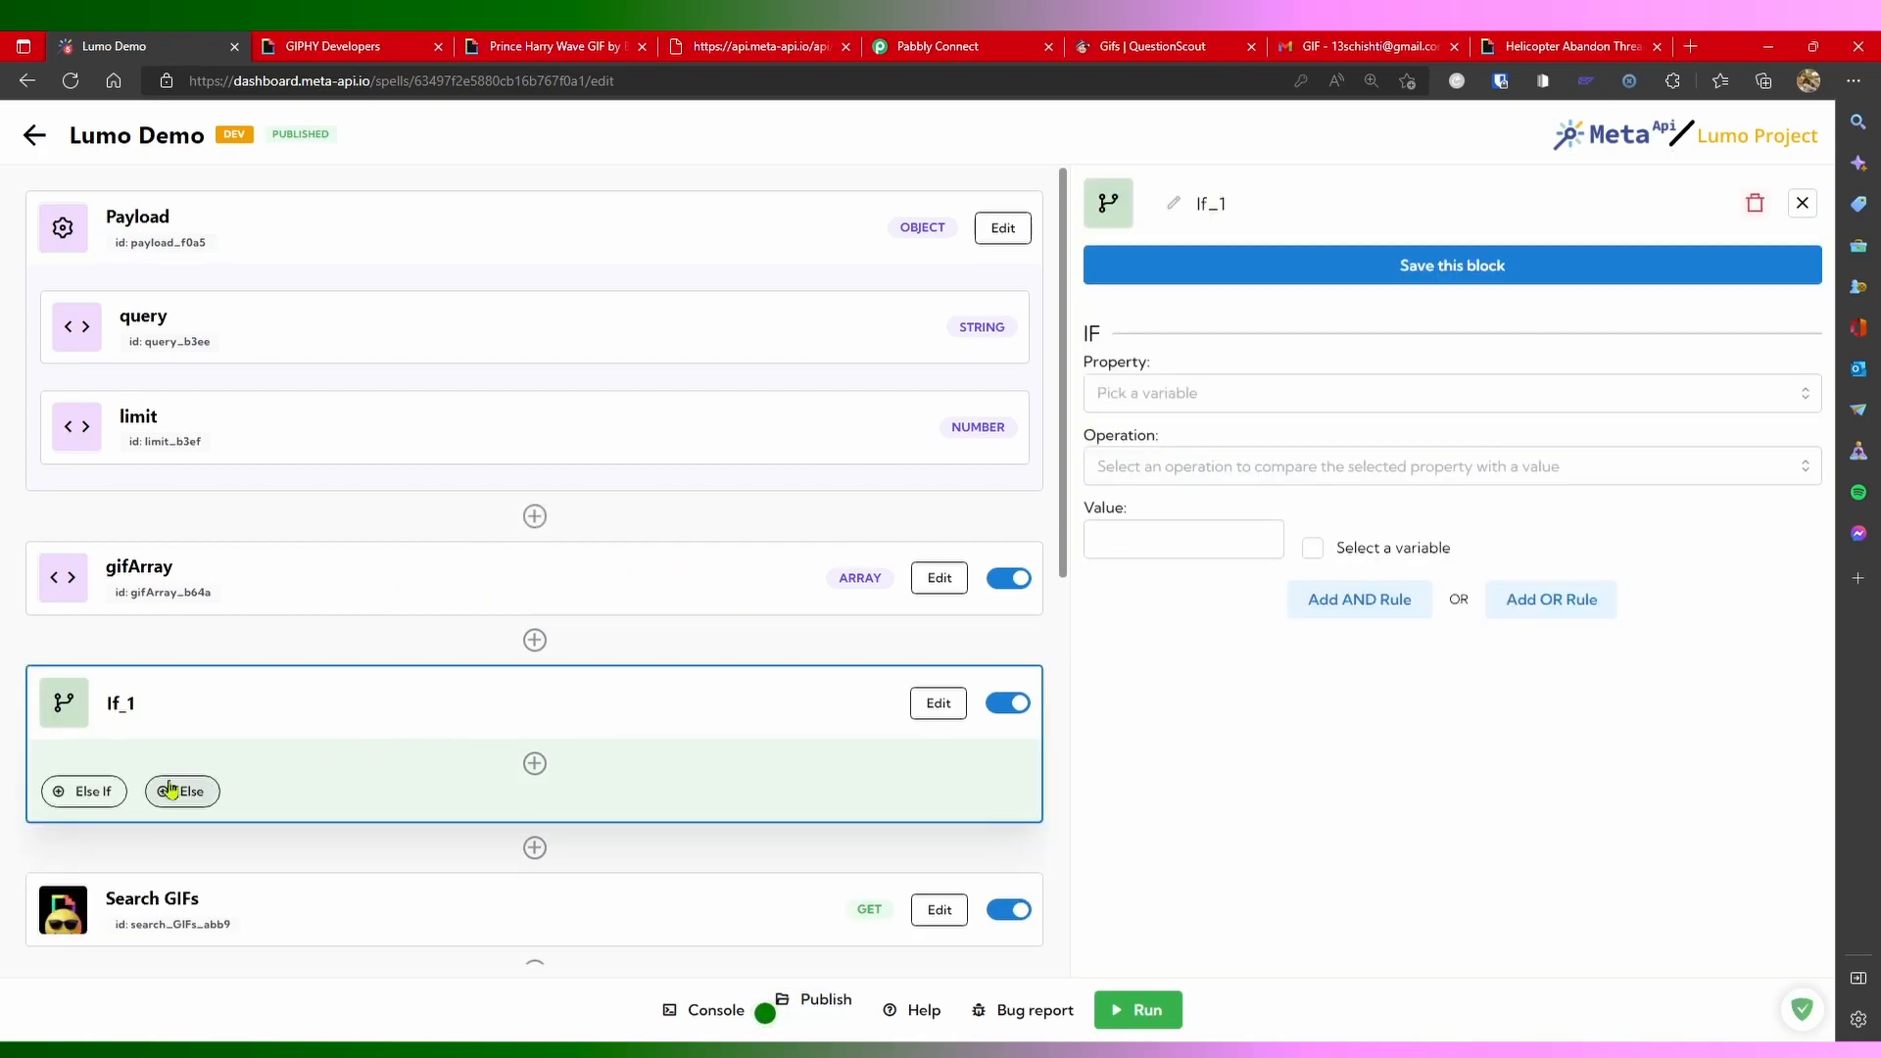
click(60, 791)
click(185, 895)
scroll(775, 703, down, 1)
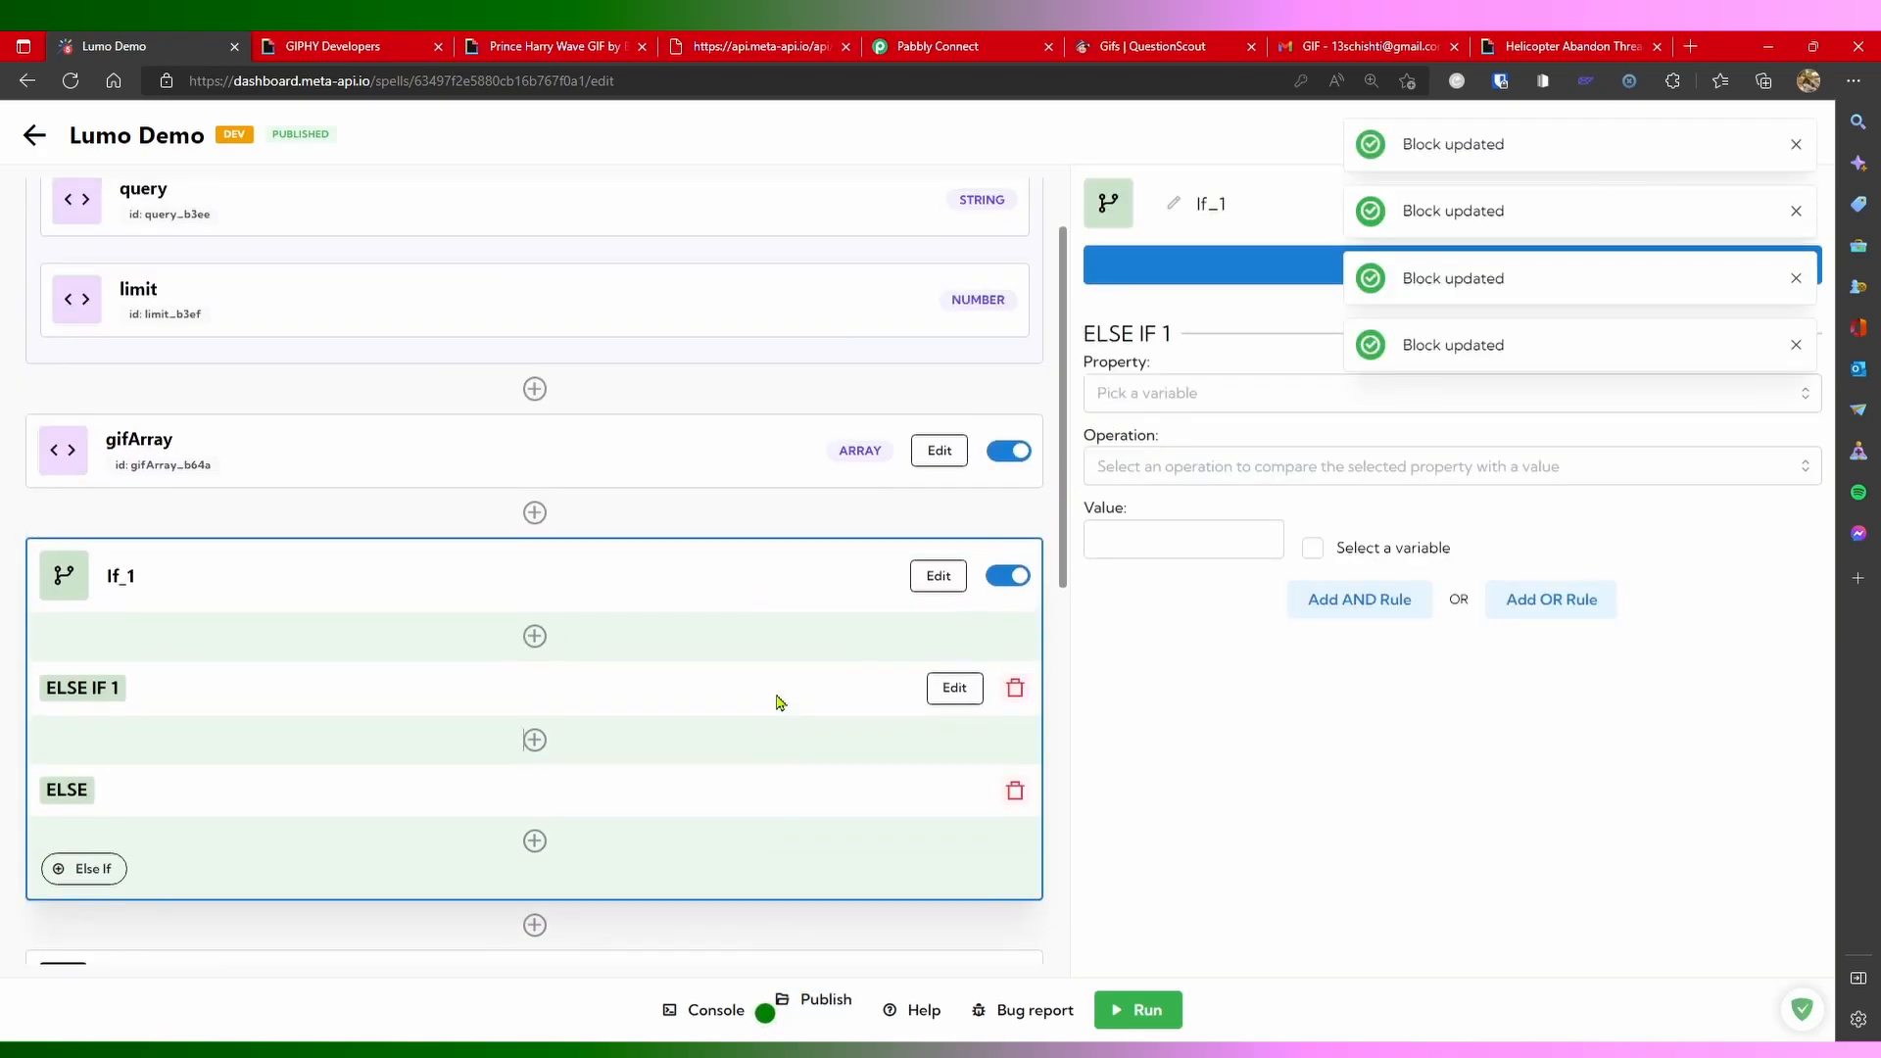
click(535, 645)
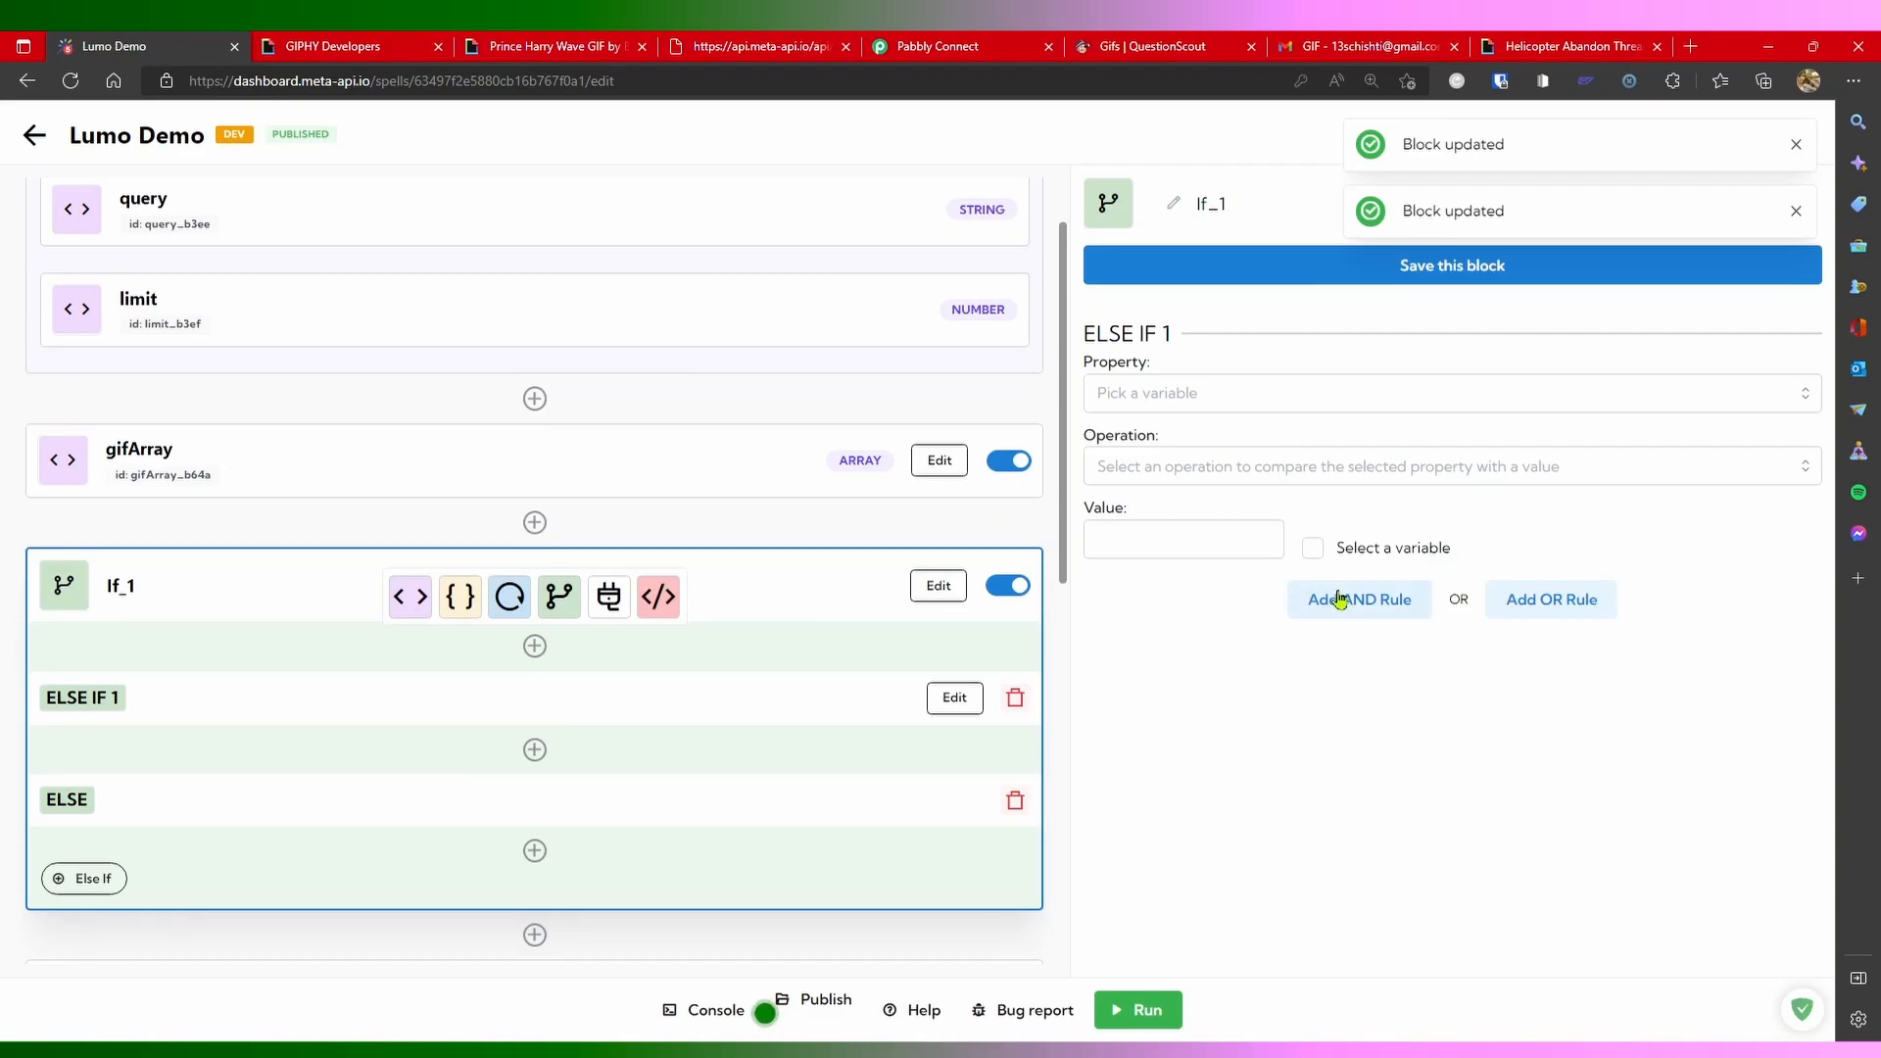
Step: Set the Else If 1 condition to compare limit with the limit variable using Lower than (<)
click(1313, 548)
click(1237, 557)
click(1116, 675)
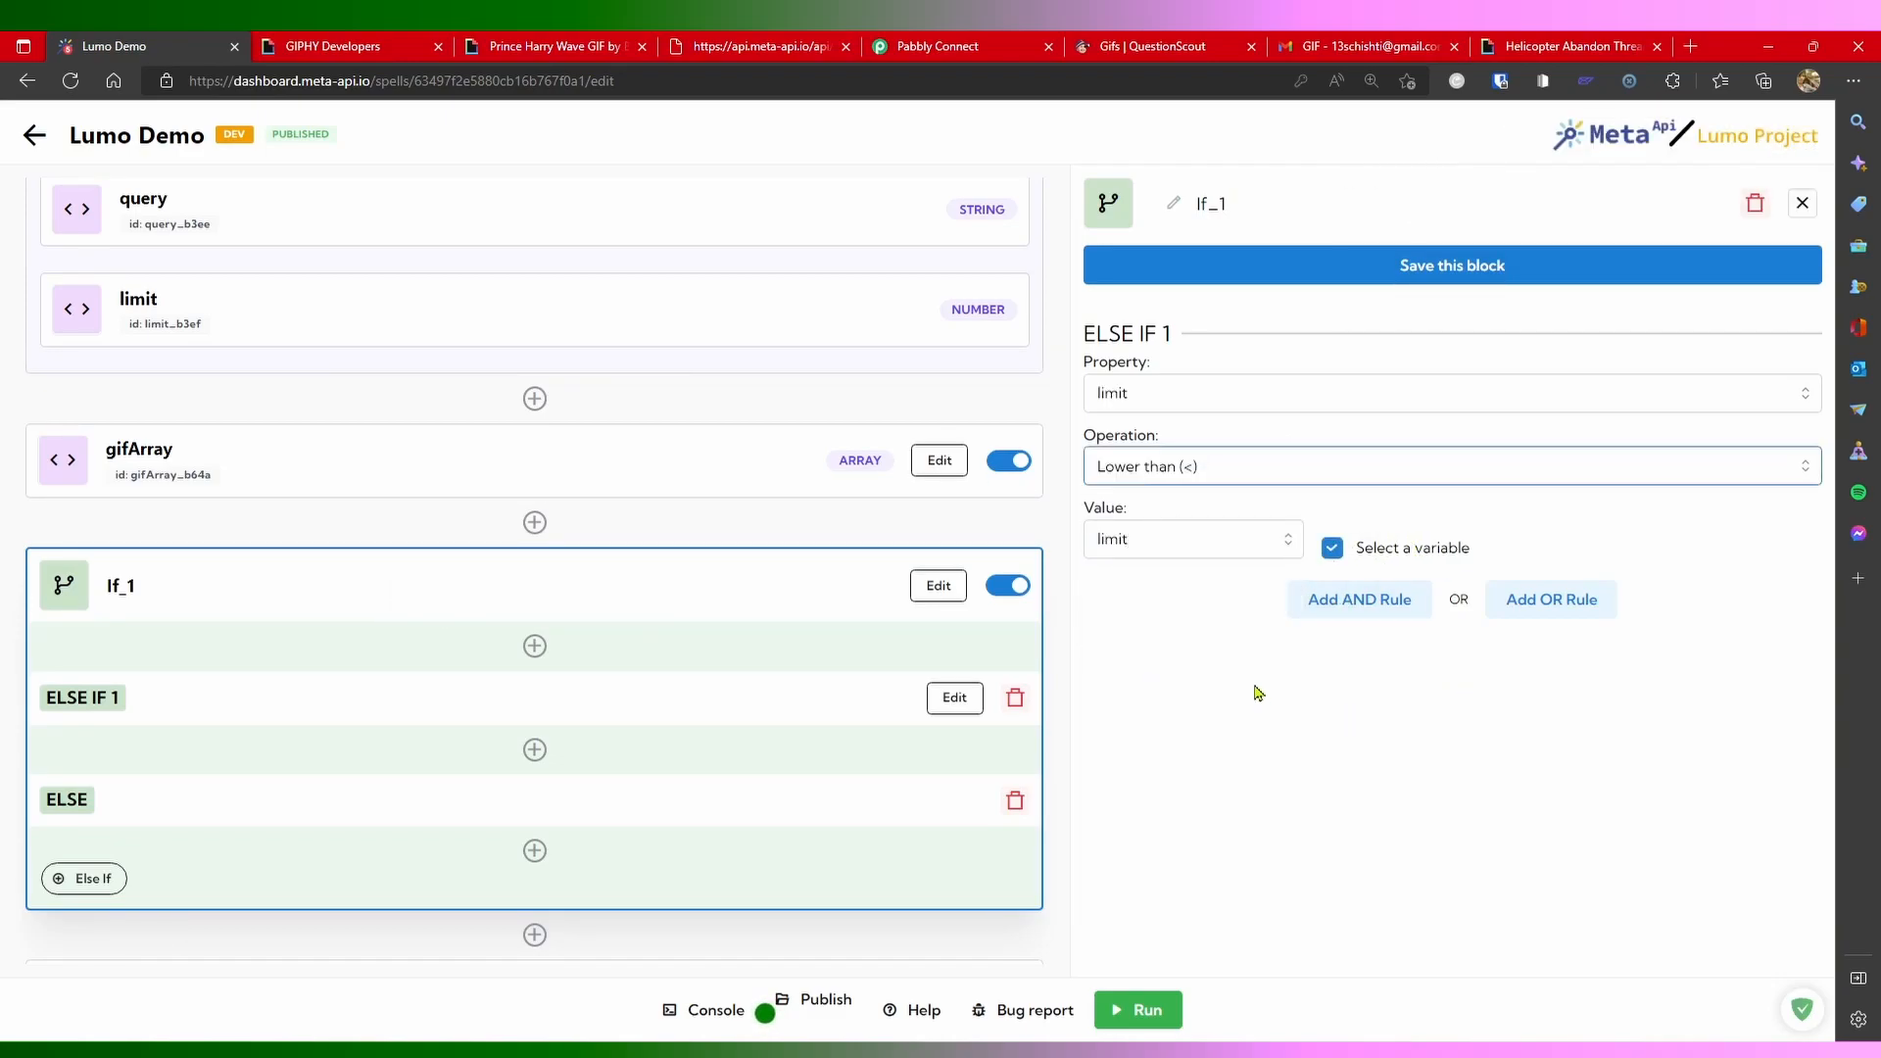